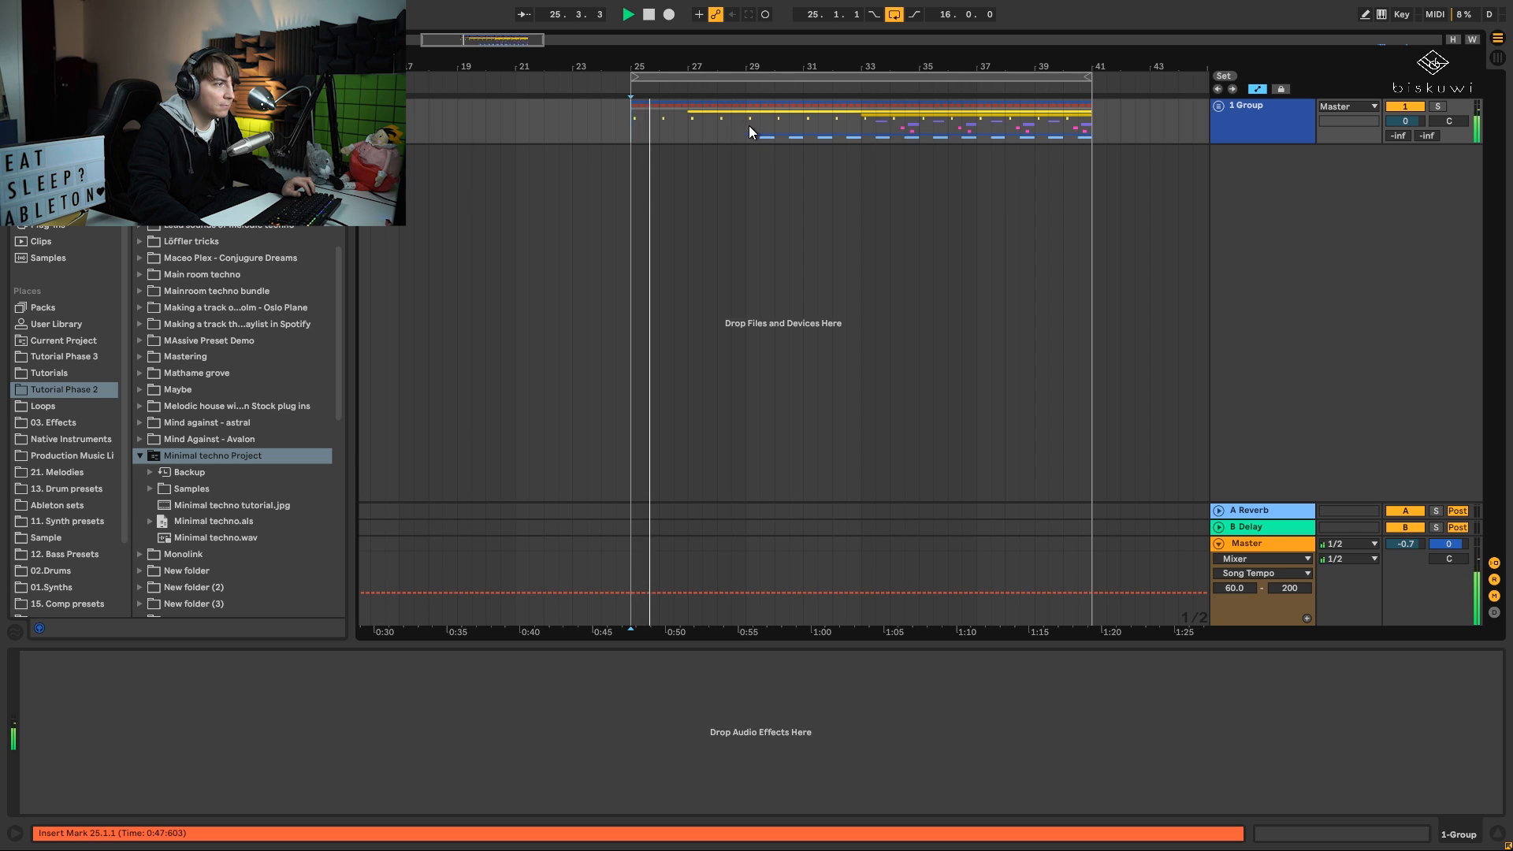
- Listen to the grouped arrangement from bars 29, 33 and 37
click(751, 127)
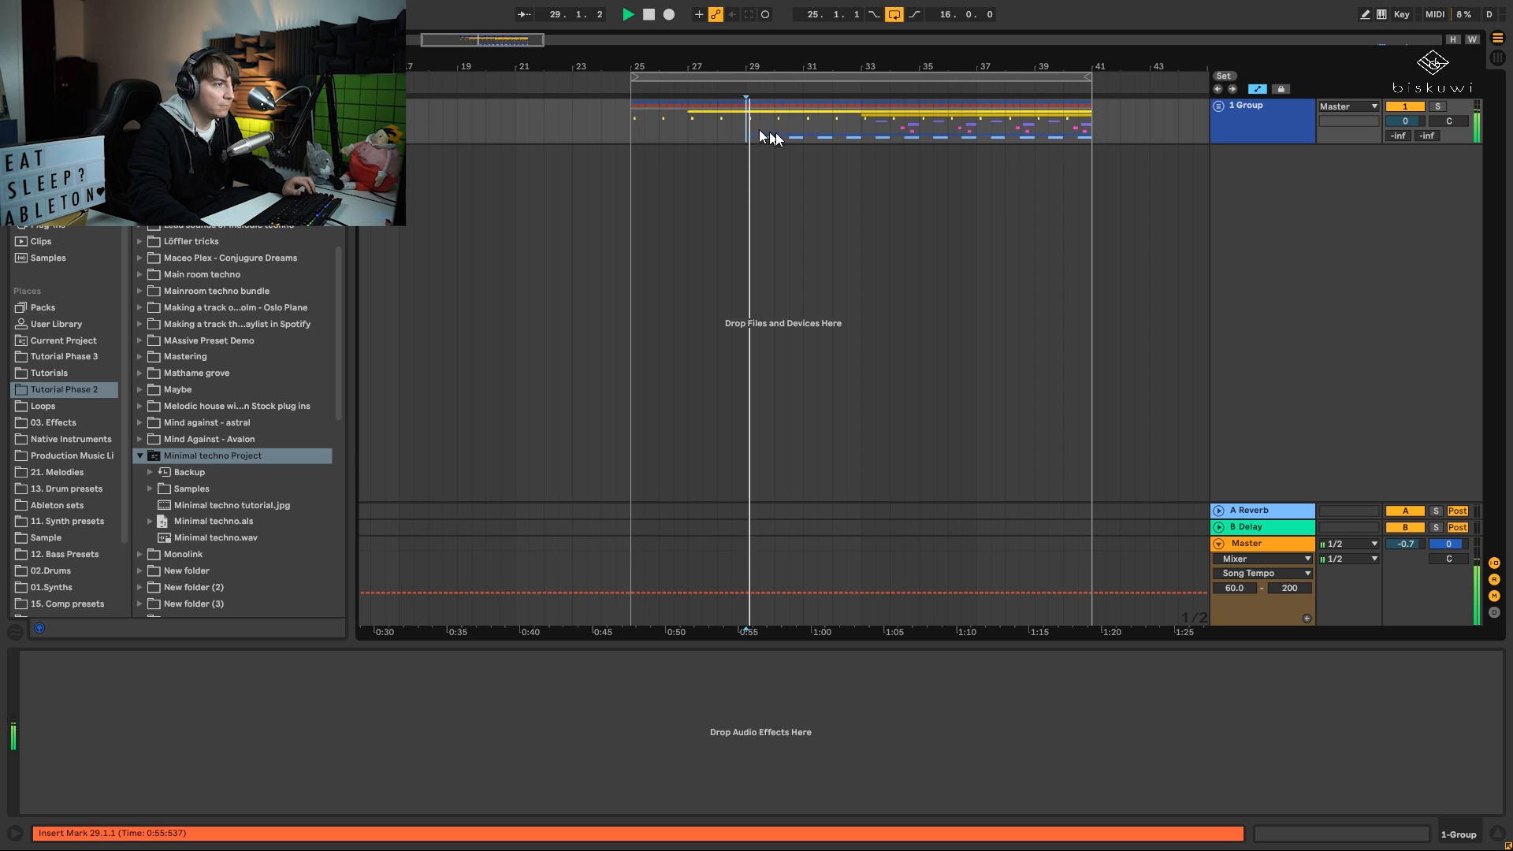
click(860, 126)
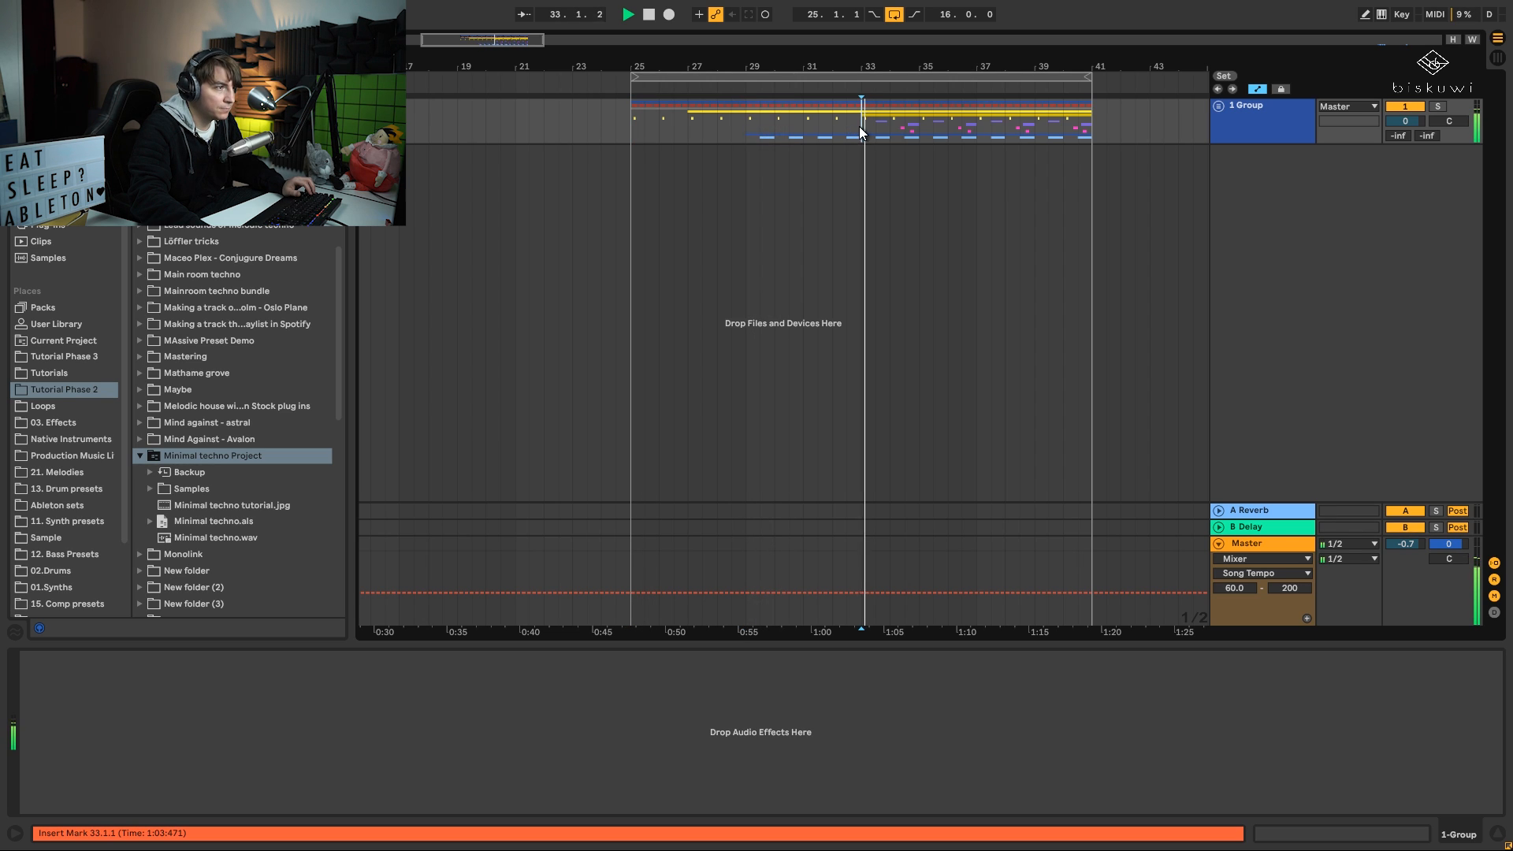
click(977, 128)
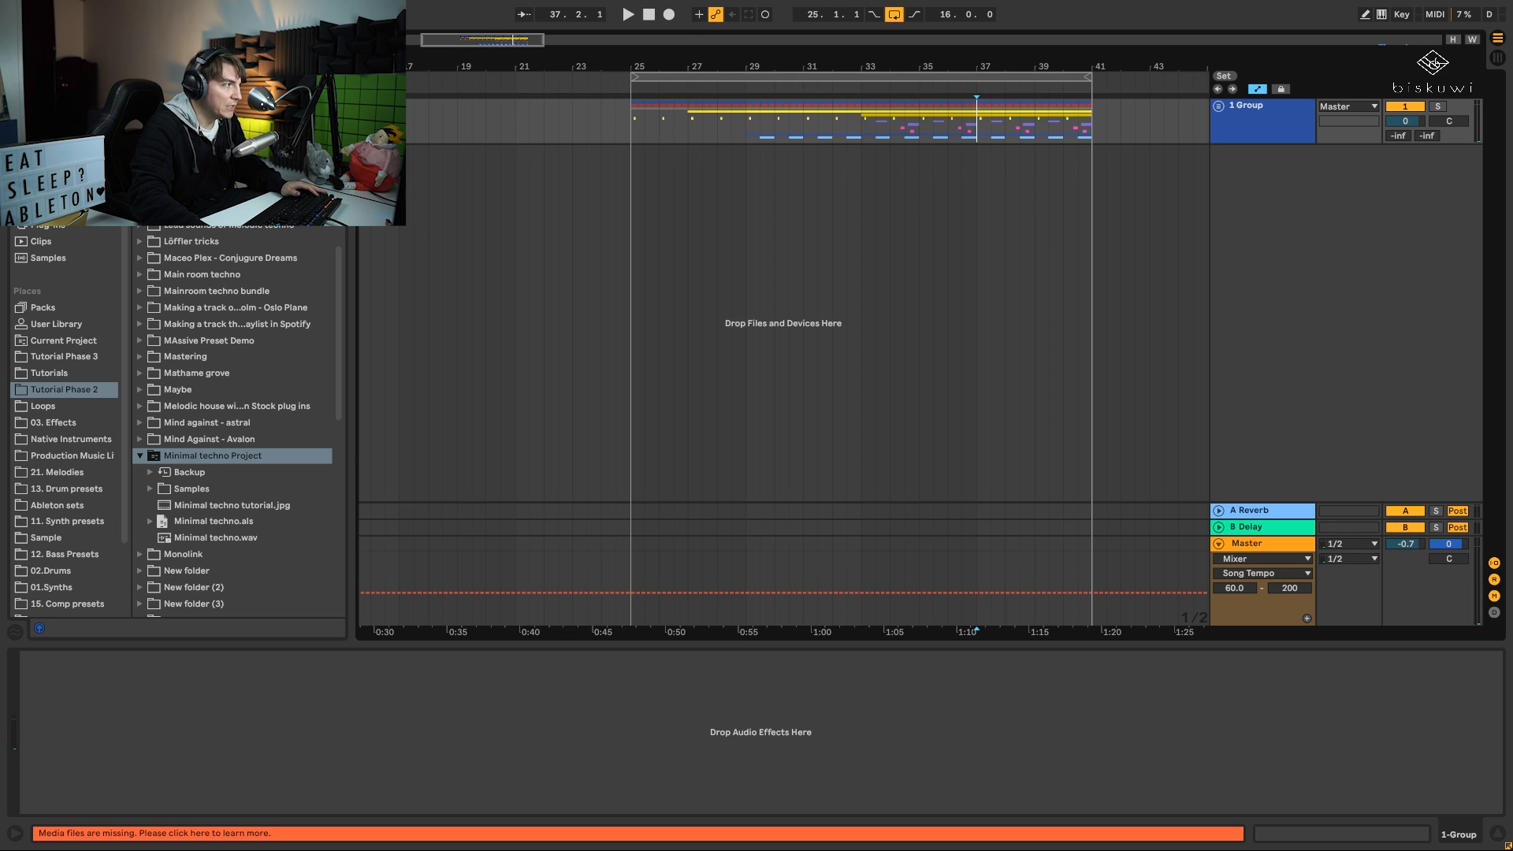
- Search the browser for "serum" and load the Serum_x64 instrument onto a new MIDI track below the group
key(ctrl+f)
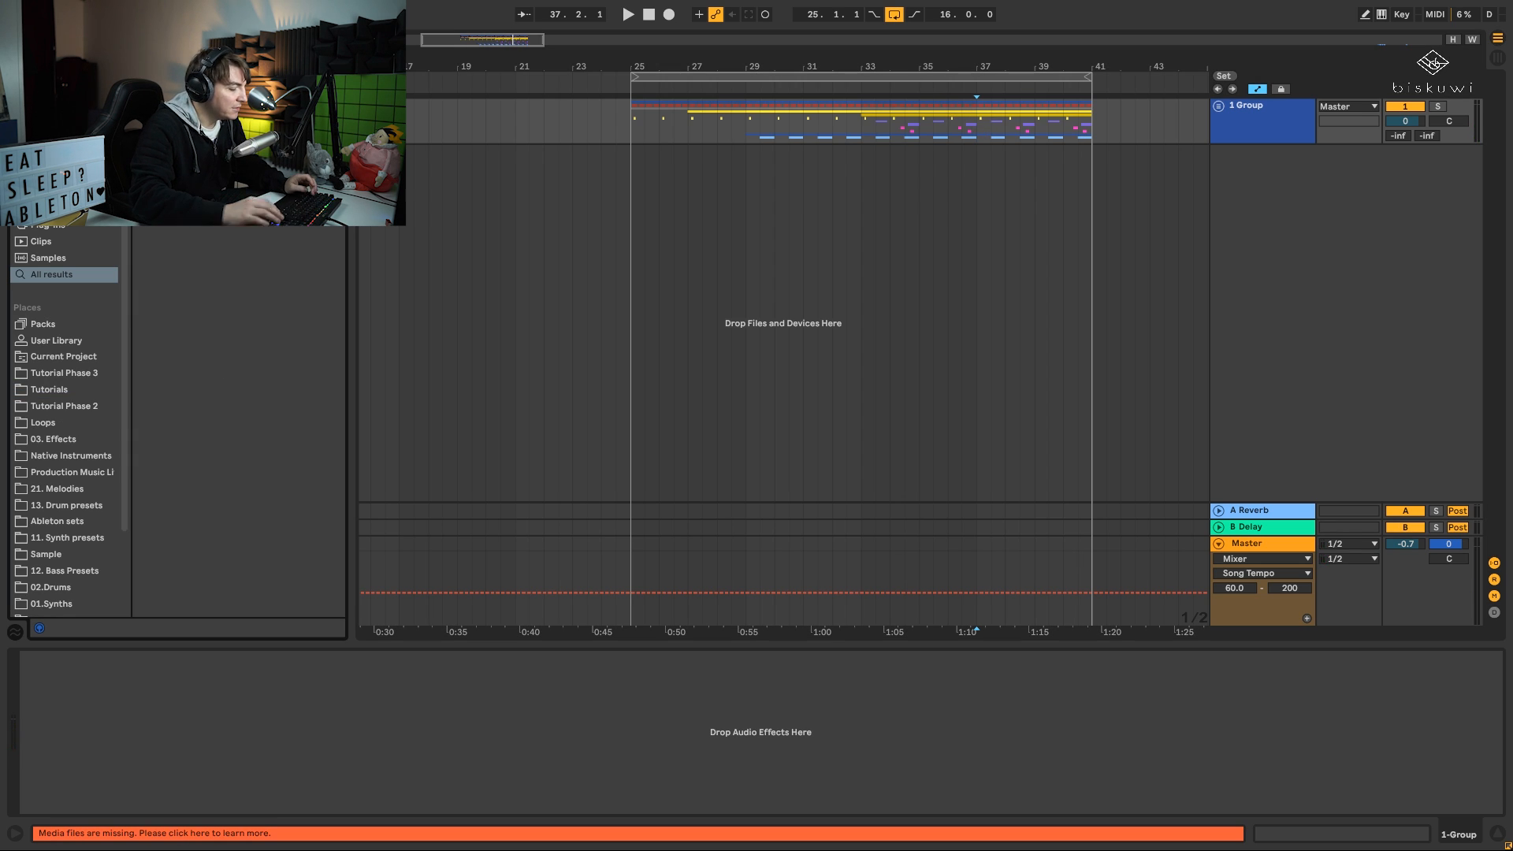
text(serum)
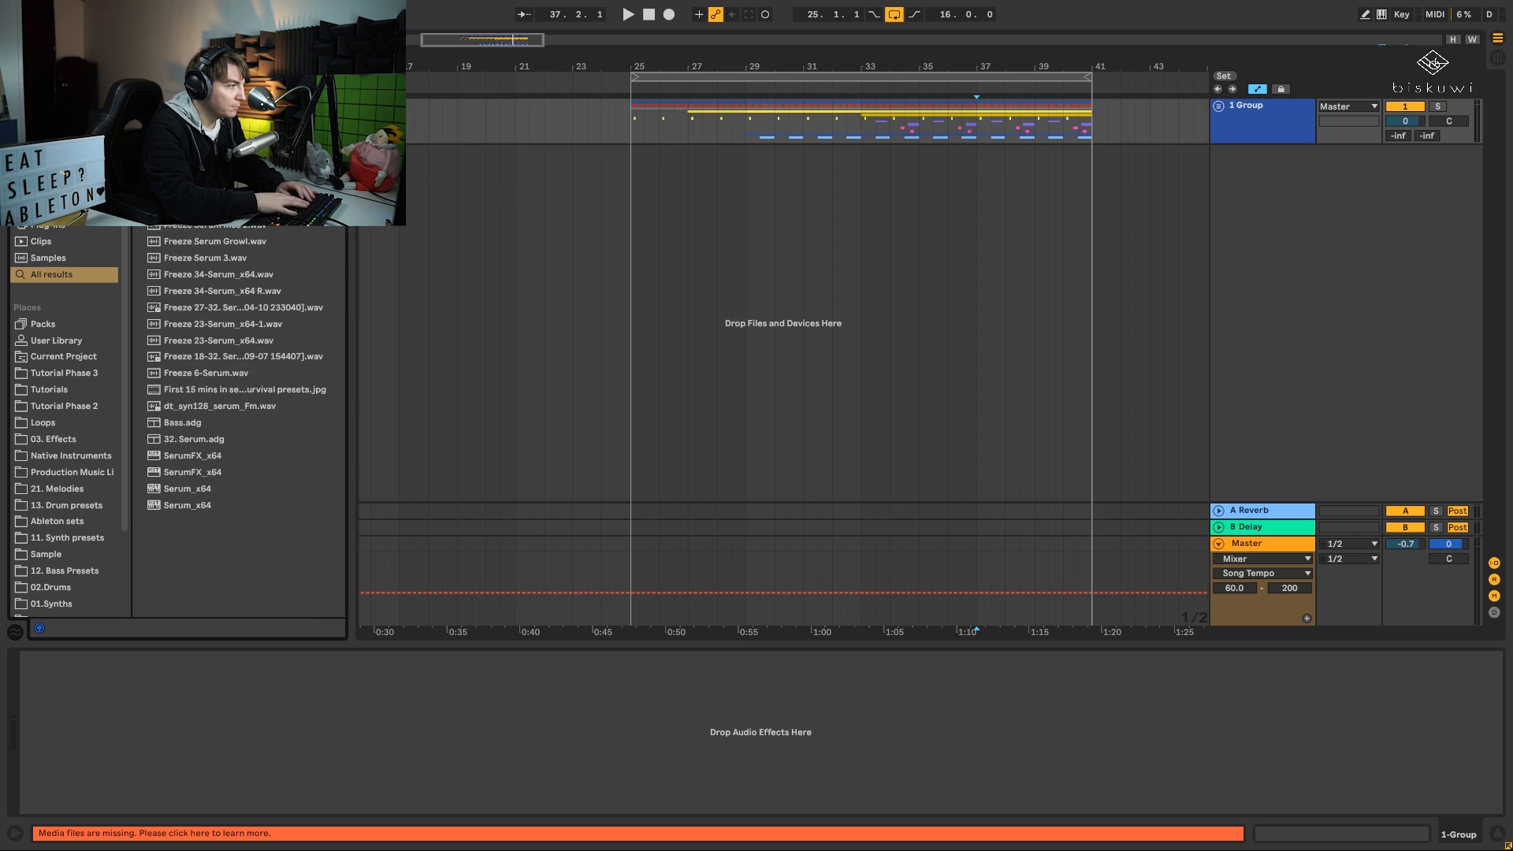
drag(181, 506, 758, 98)
drag(651, 108, 905, 161)
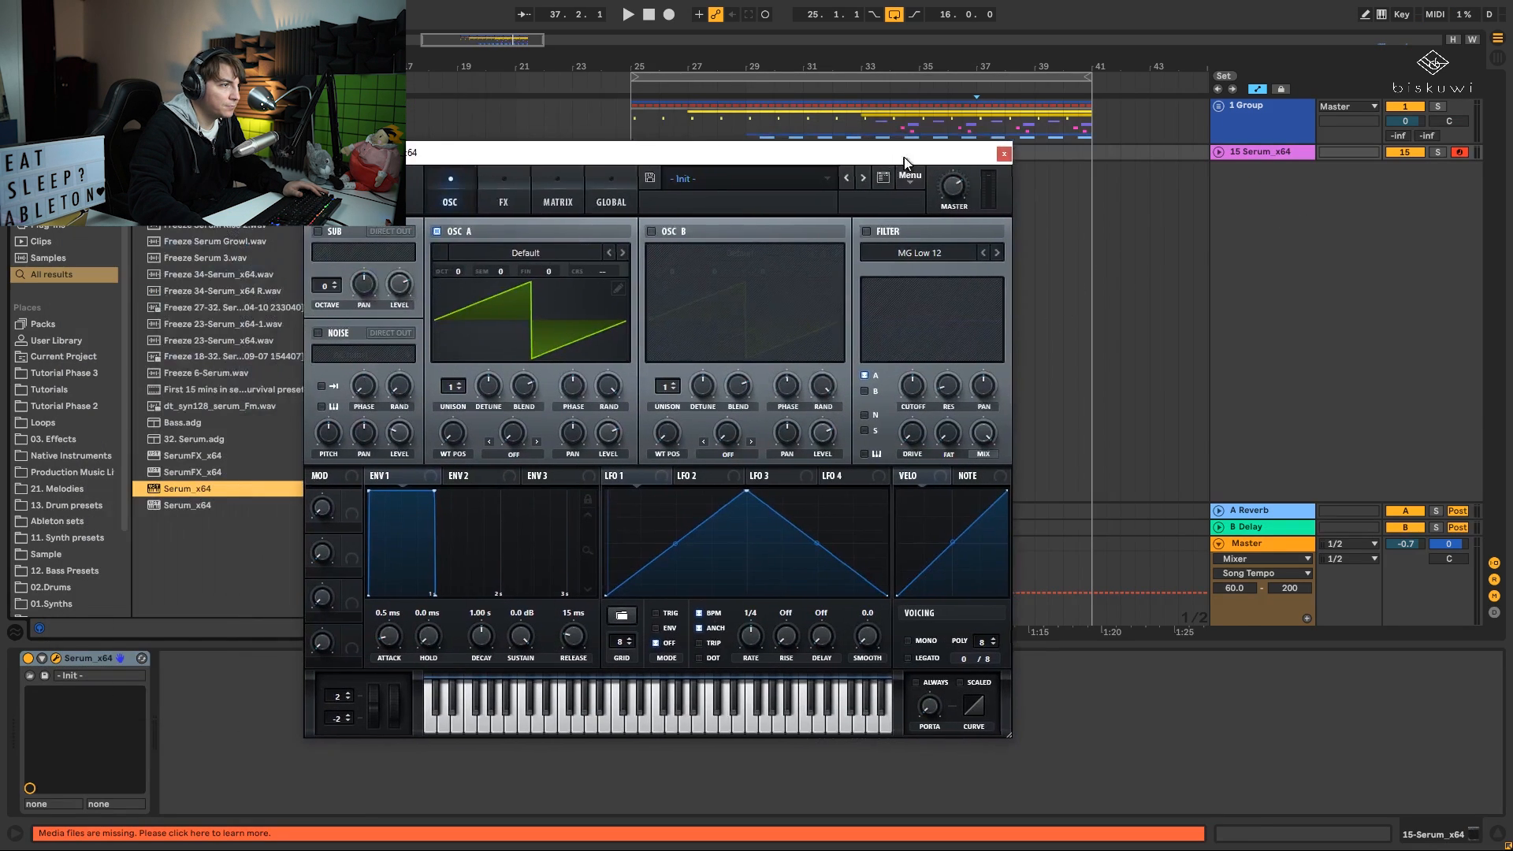
- Enable Serum's filter with slightly more drive, close the plug-in window and unfold the Serum_x64 track
click(867, 231)
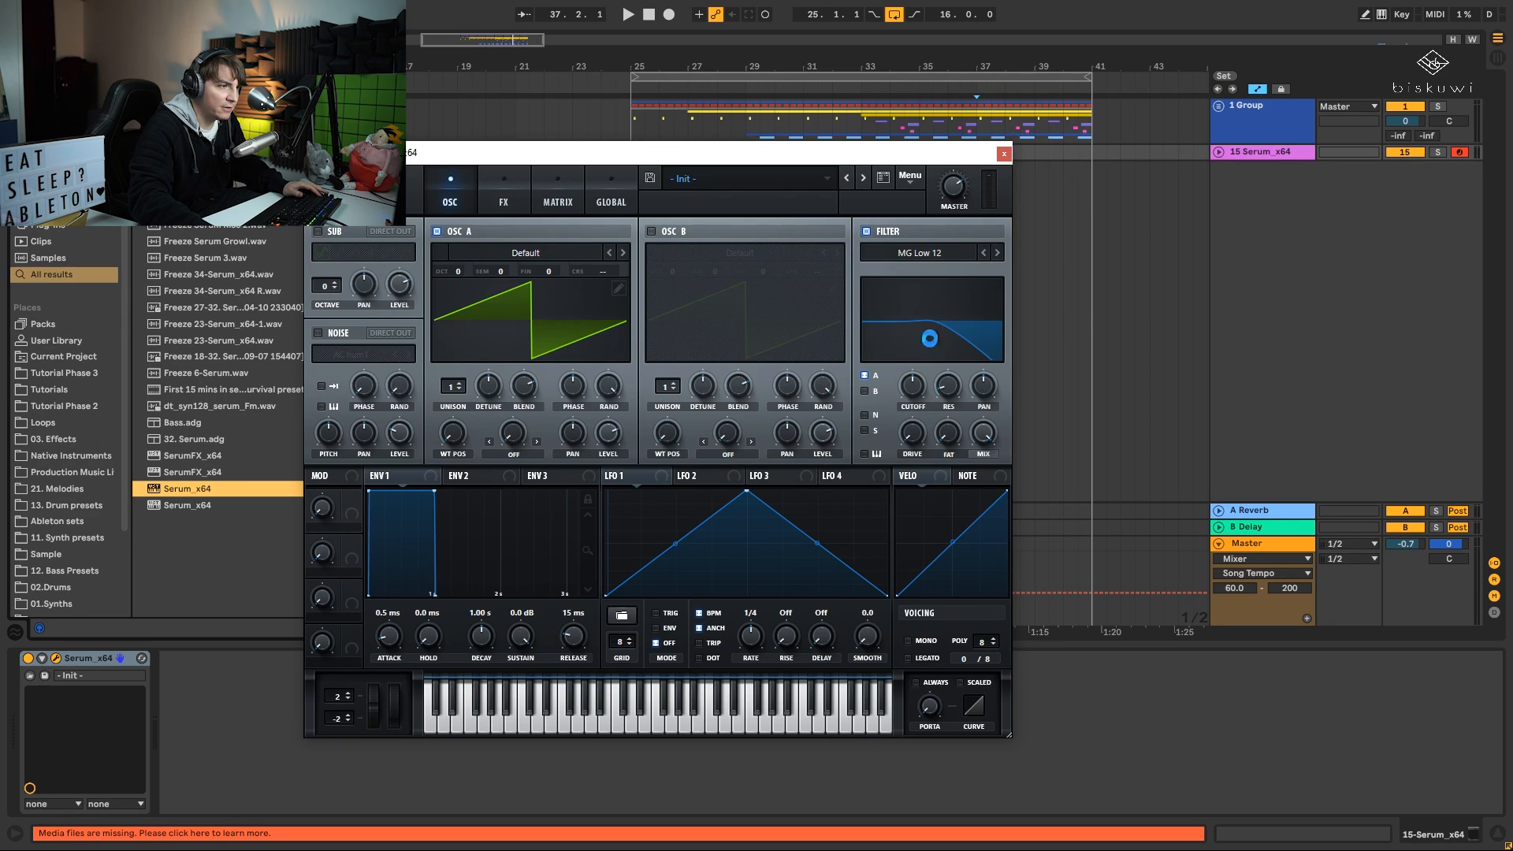
drag(913, 446, 916, 418)
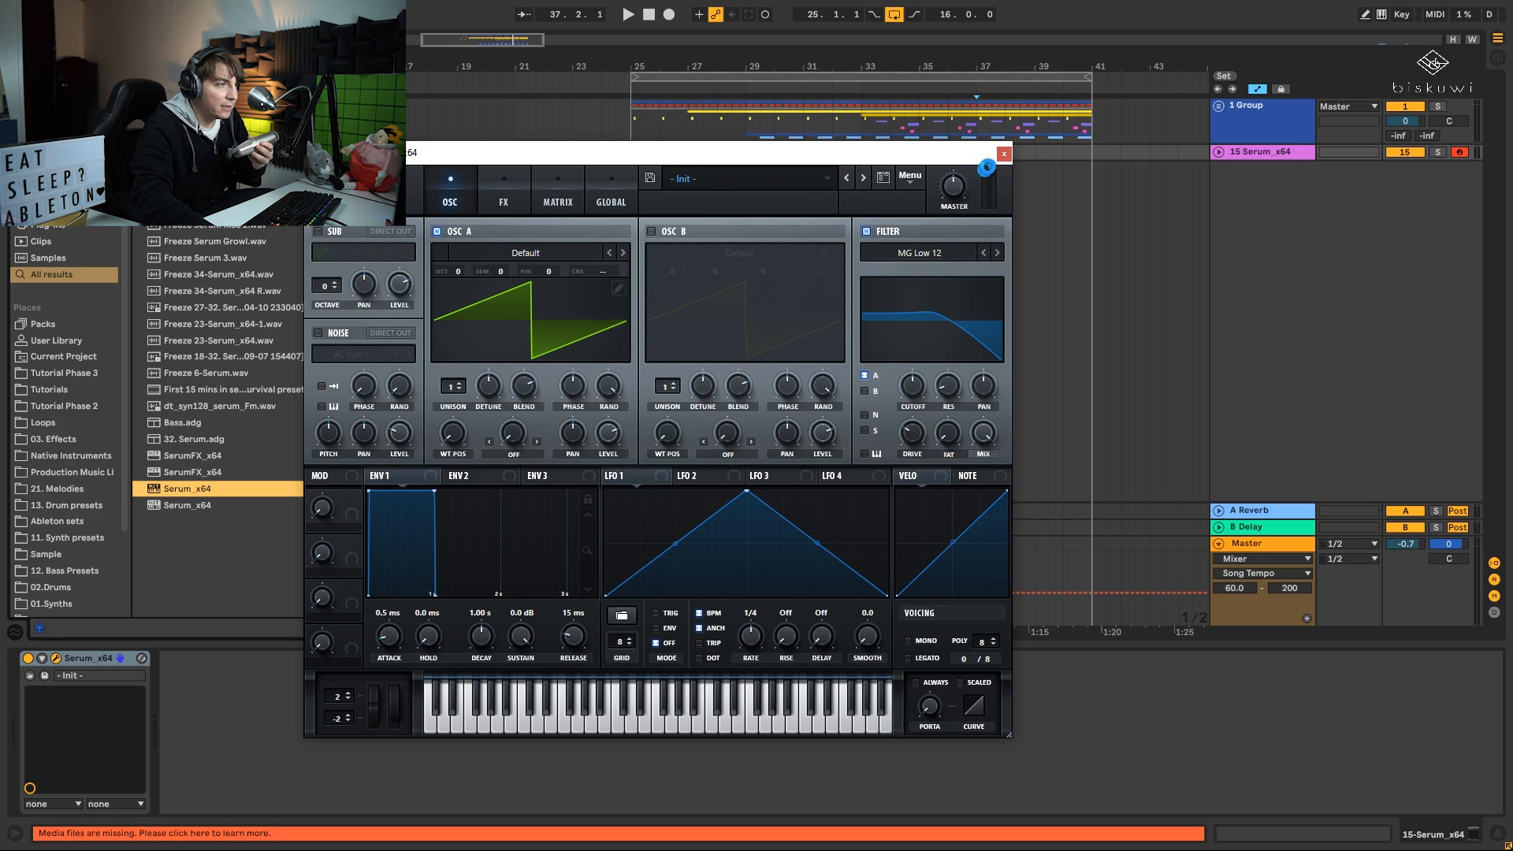
click(1004, 155)
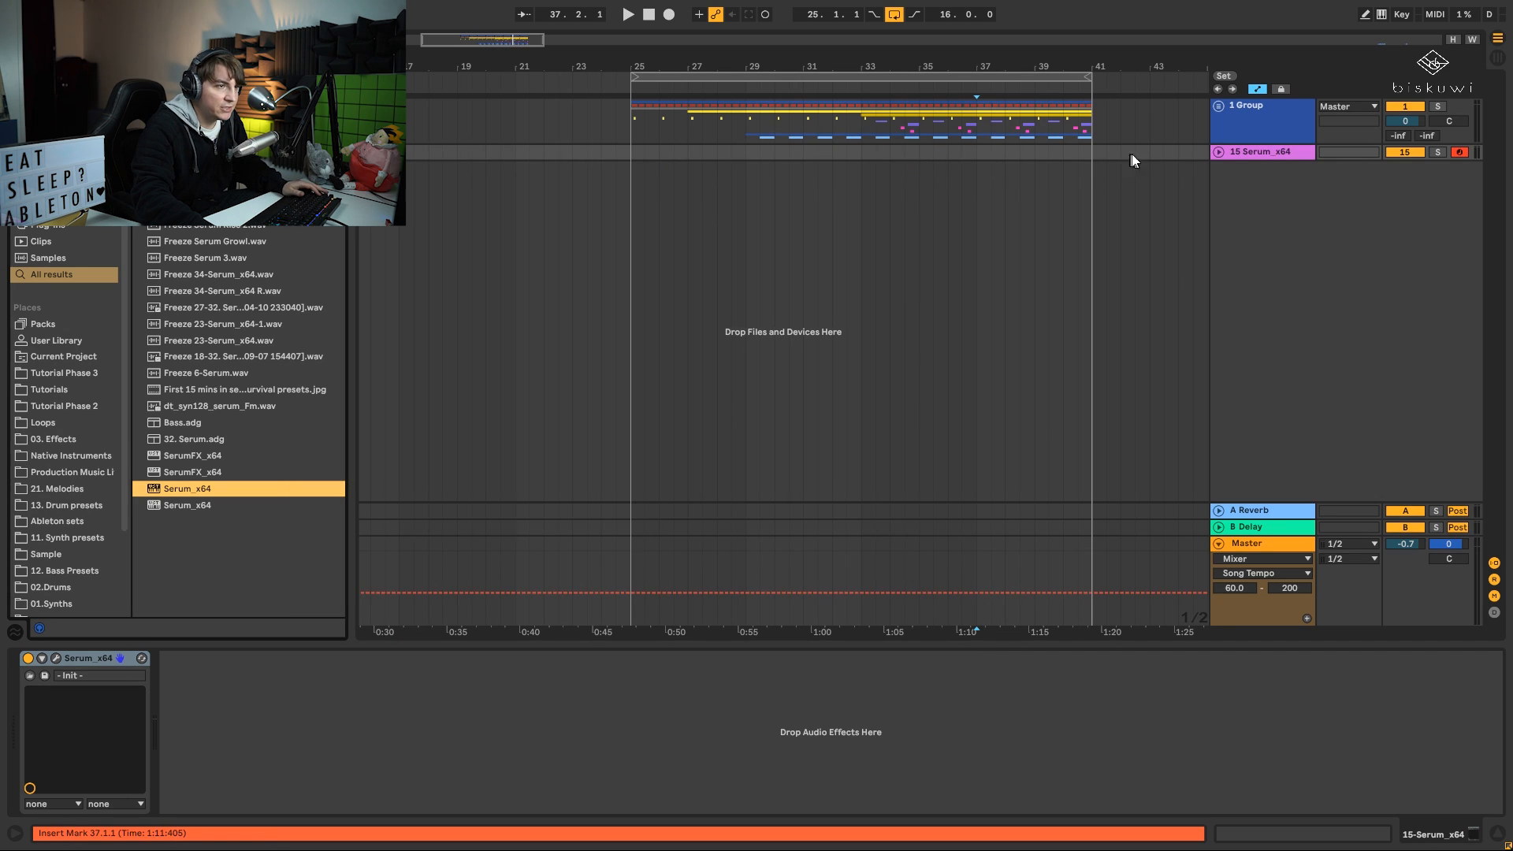
click(1219, 151)
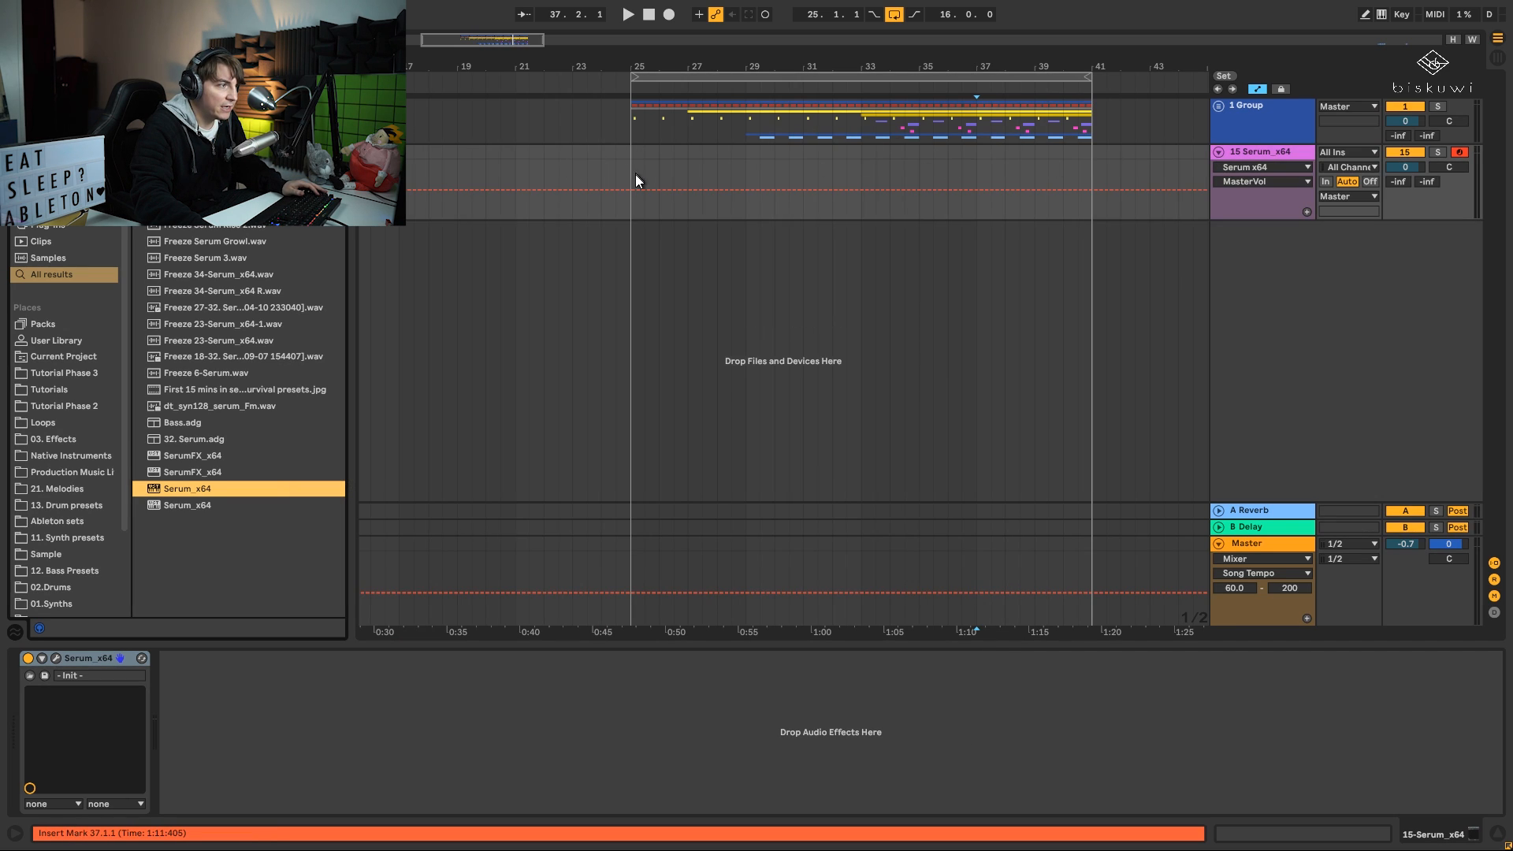
drag(635, 174, 741, 158)
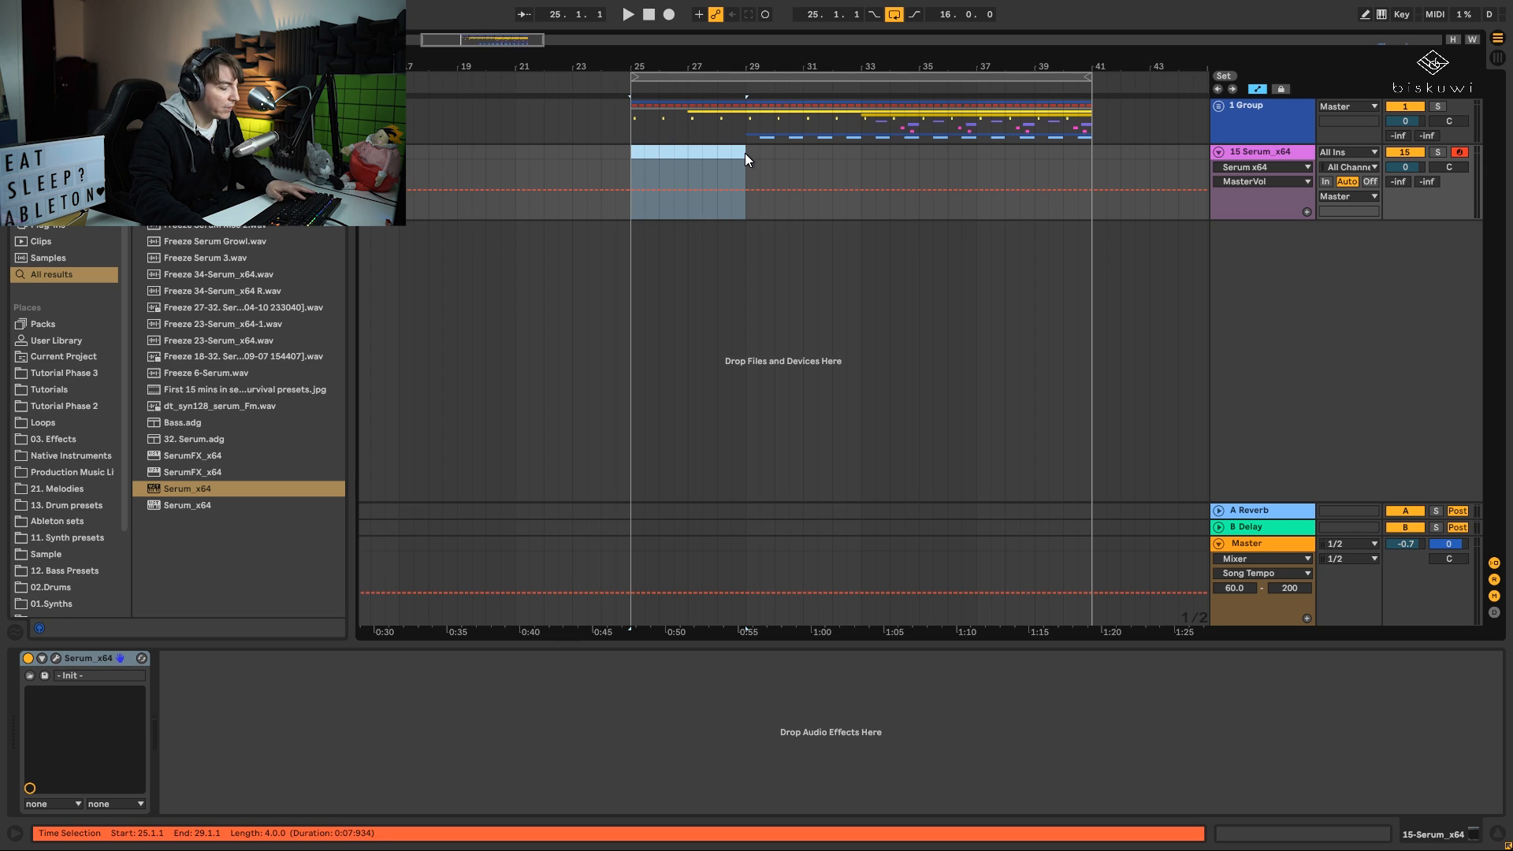
key(ctrl+j)
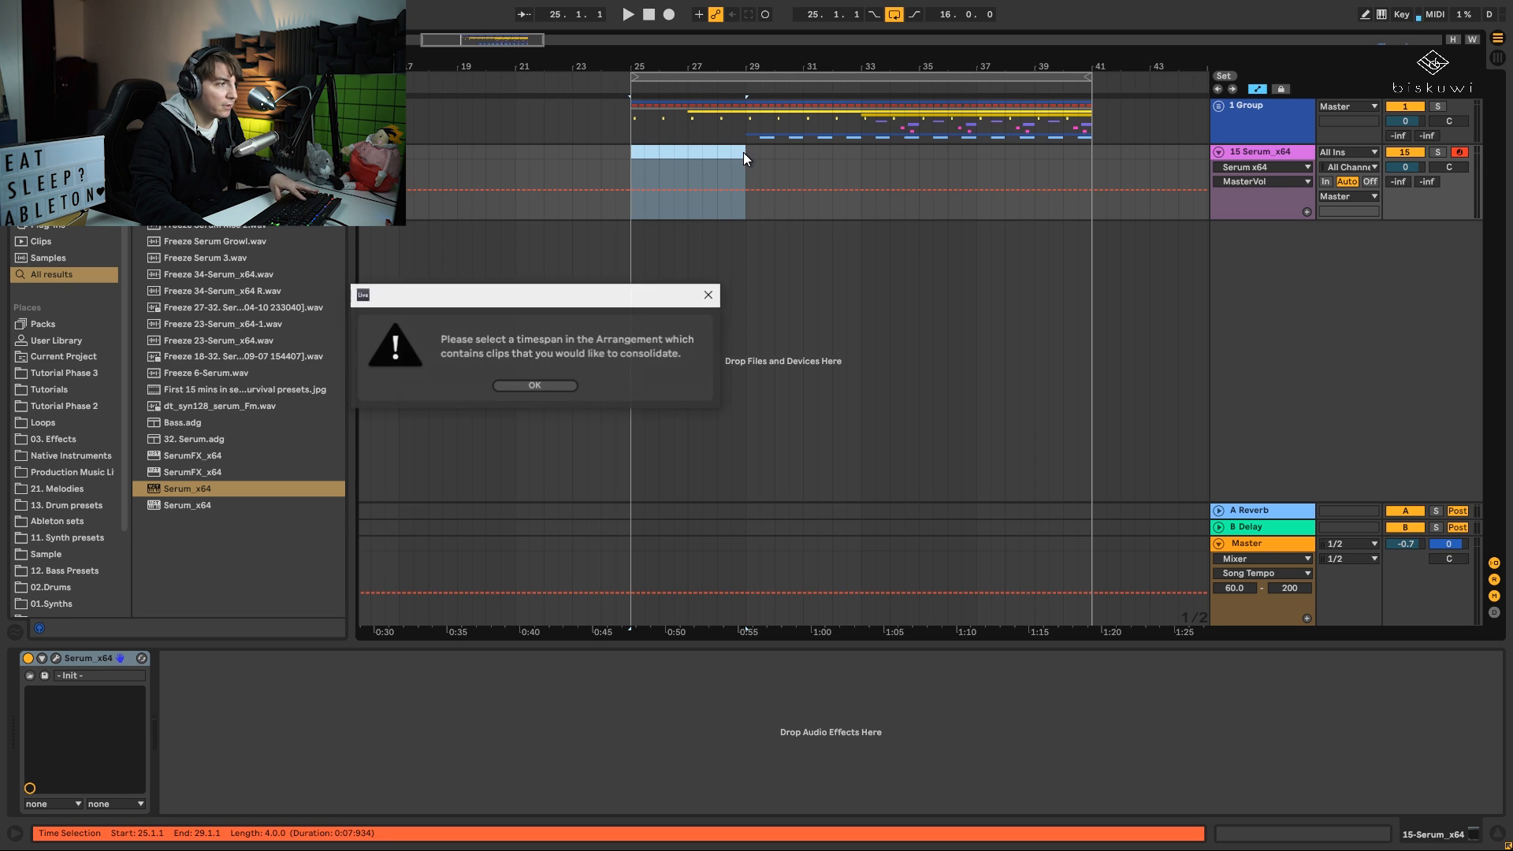
click(534, 385)
- Create an empty MIDI clip at bar 25 on the Serum_x64 track and extend it to bar 29 as one four-bar clip
double_click(640, 153)
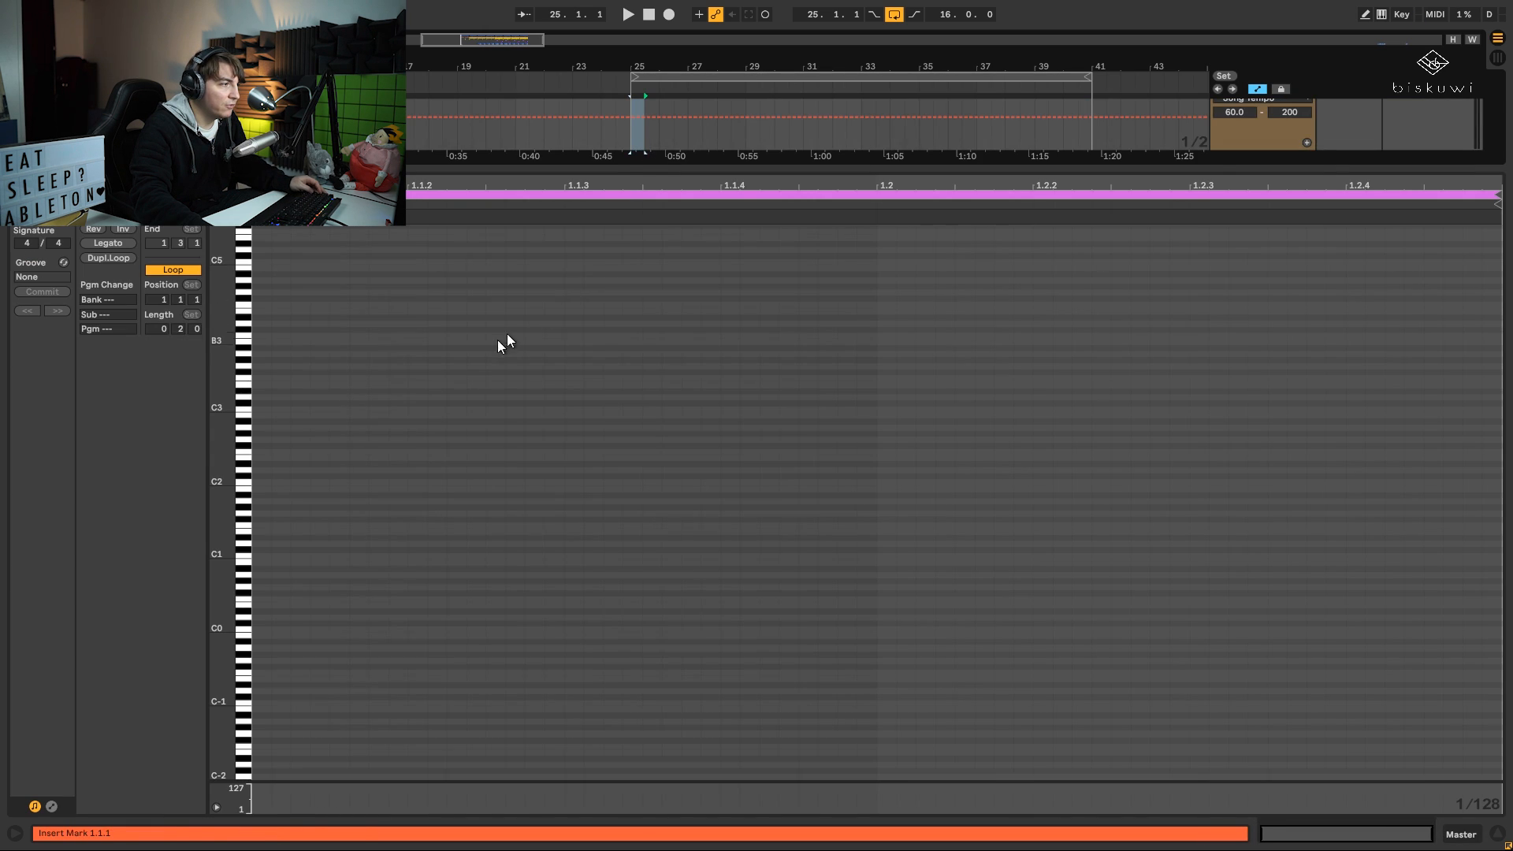
key(shift+Tab)
click(724, 159)
click(637, 171)
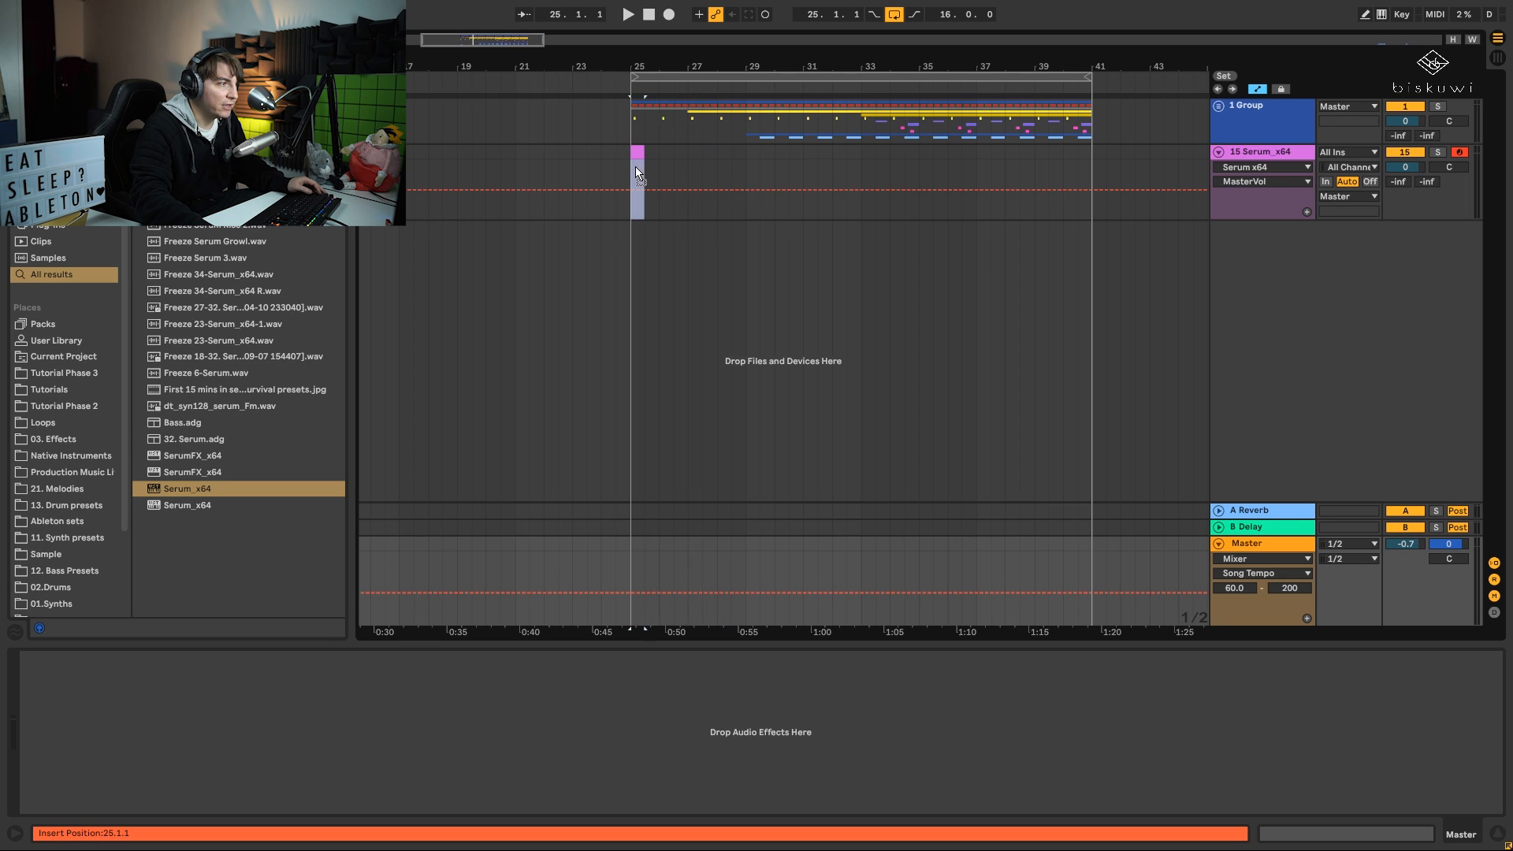
drag(644, 155, 739, 155)
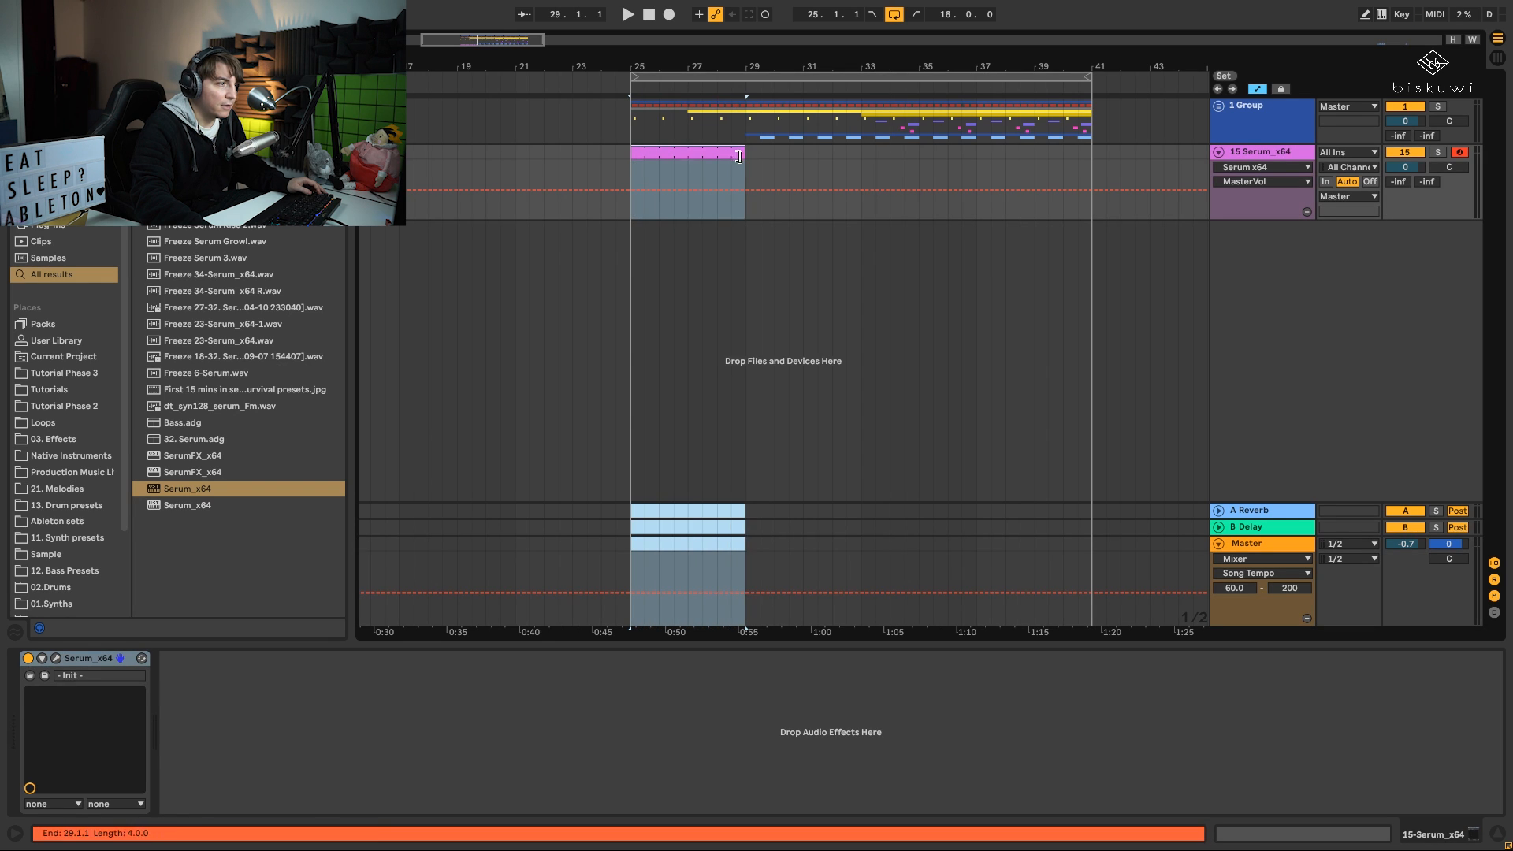
click(733, 151)
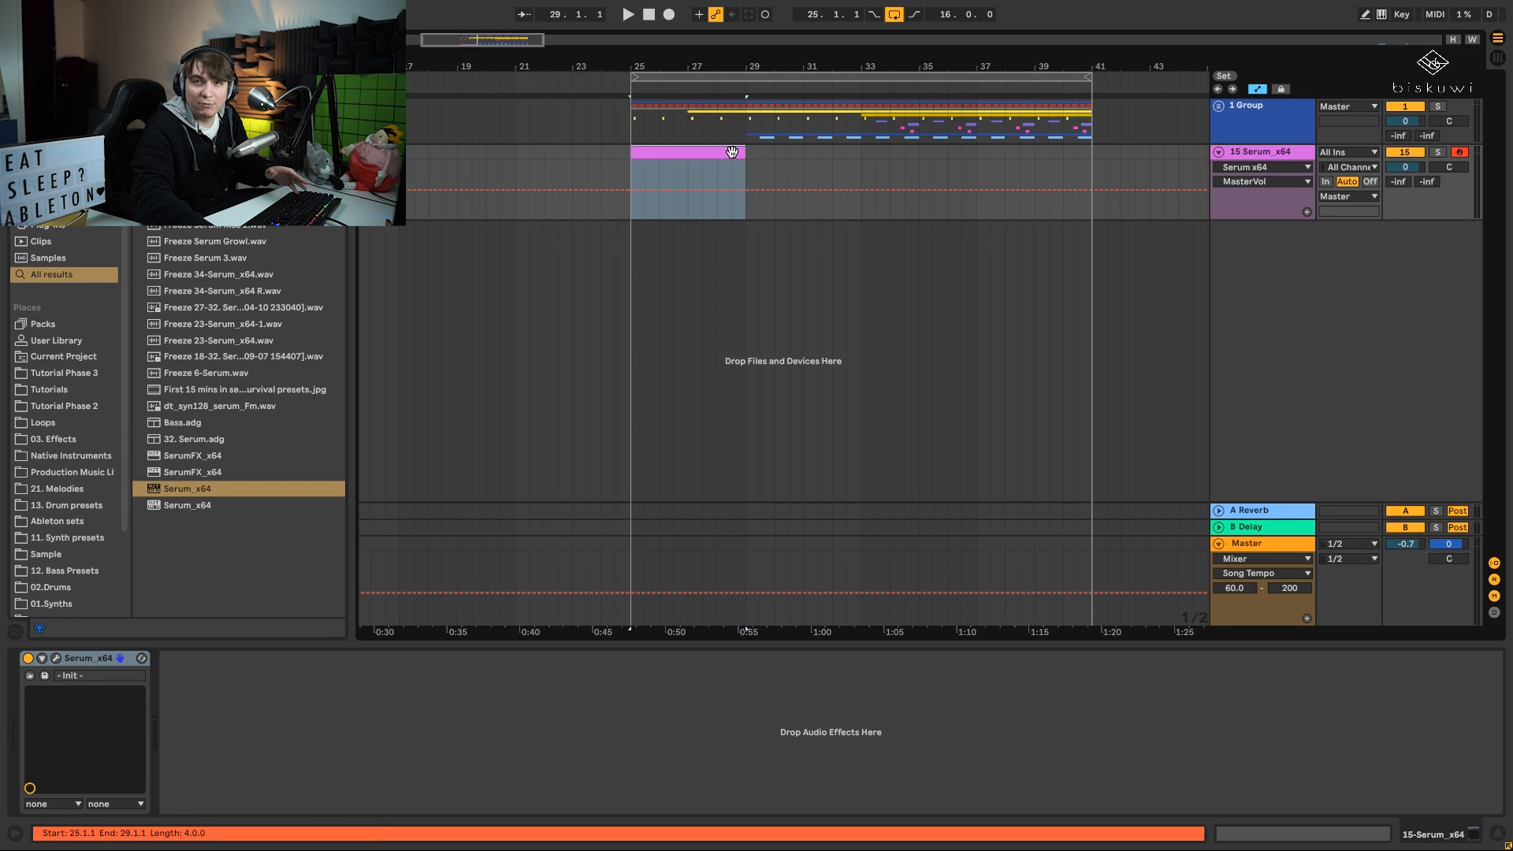
- Stack sixteenth notes F2, G2, G#2, A#2, C3, C#3 and D#3 at 1.1.1 in the four-bar clip
key(shift+Tab)
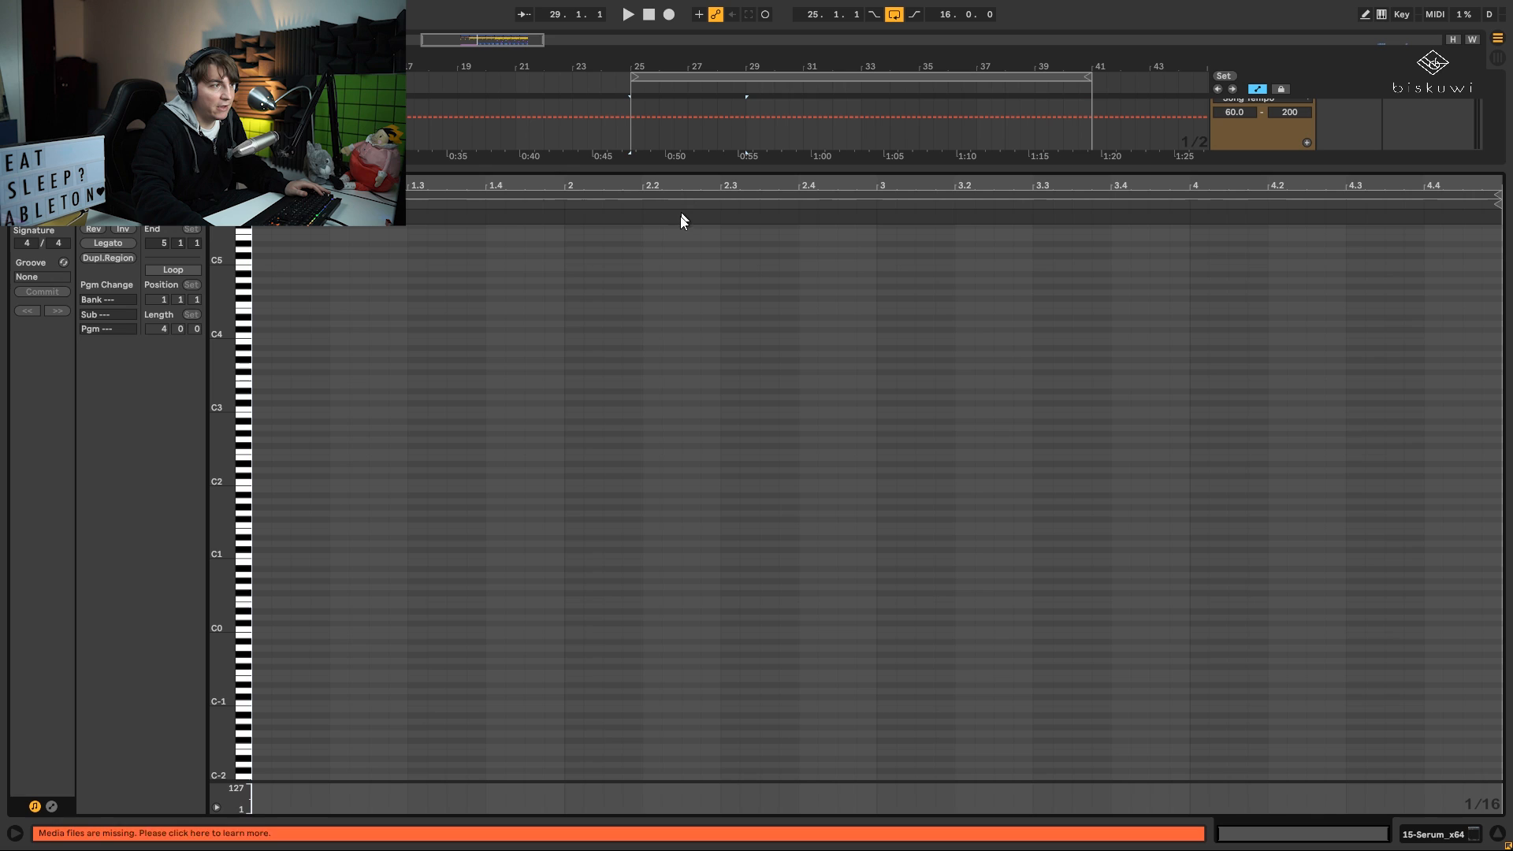
drag(225, 436, 267, 488)
double_click(261, 463)
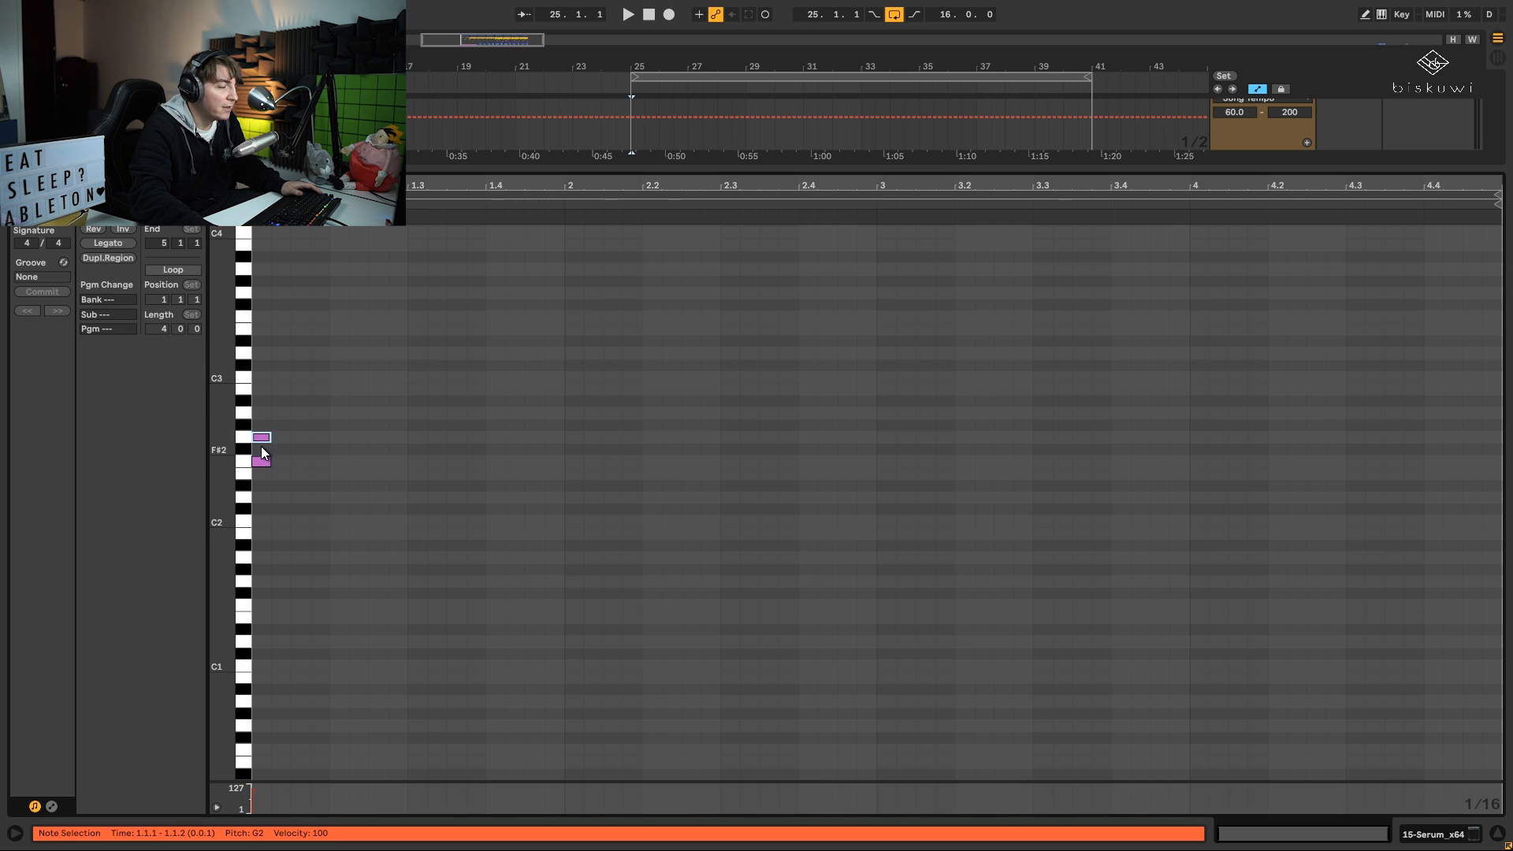
click(261, 427)
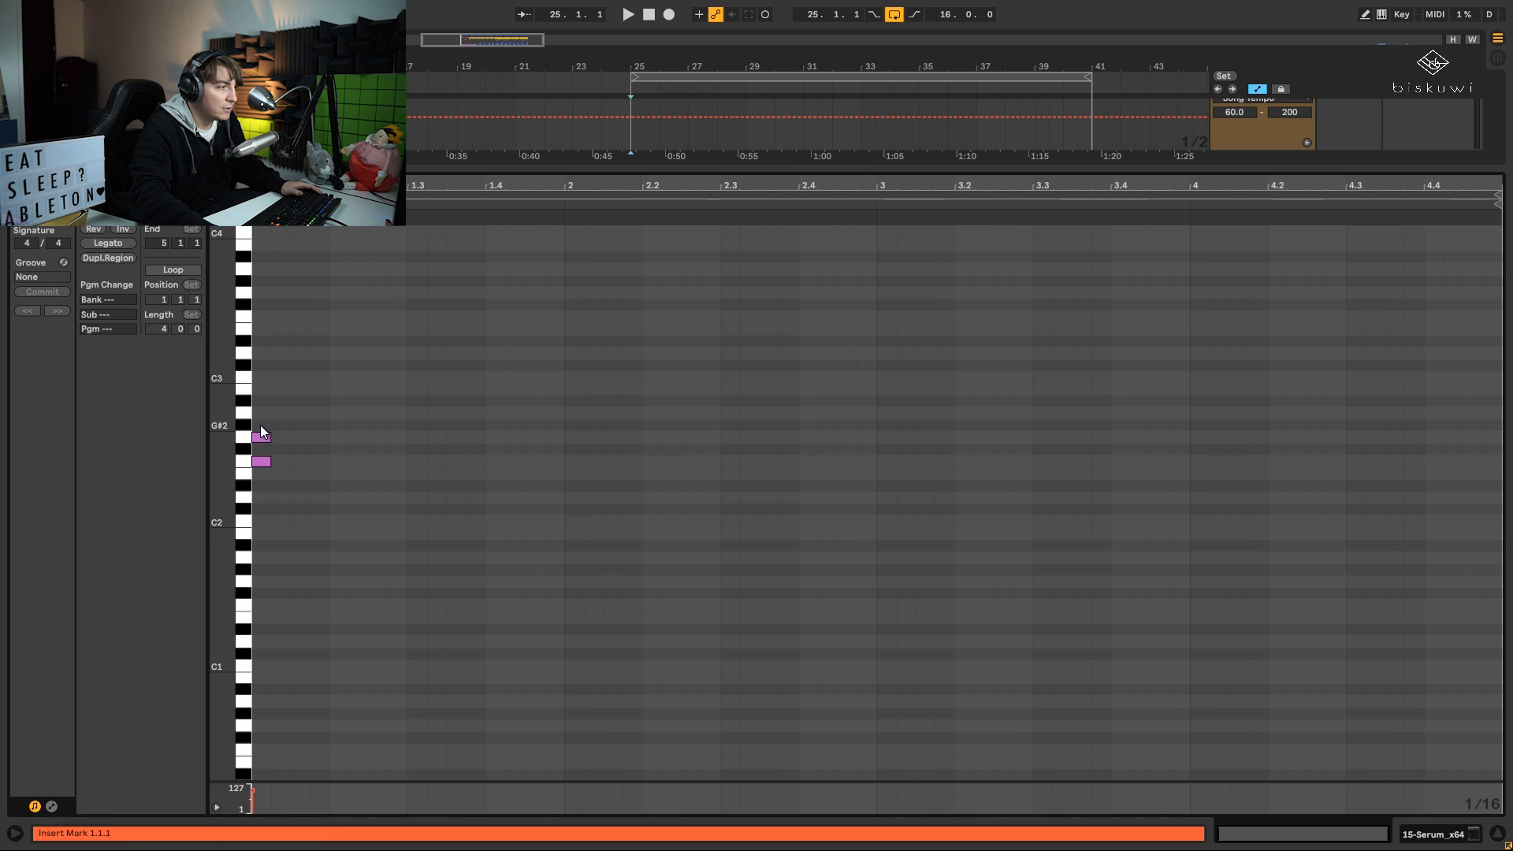
double_click(260, 426)
double_click(262, 401)
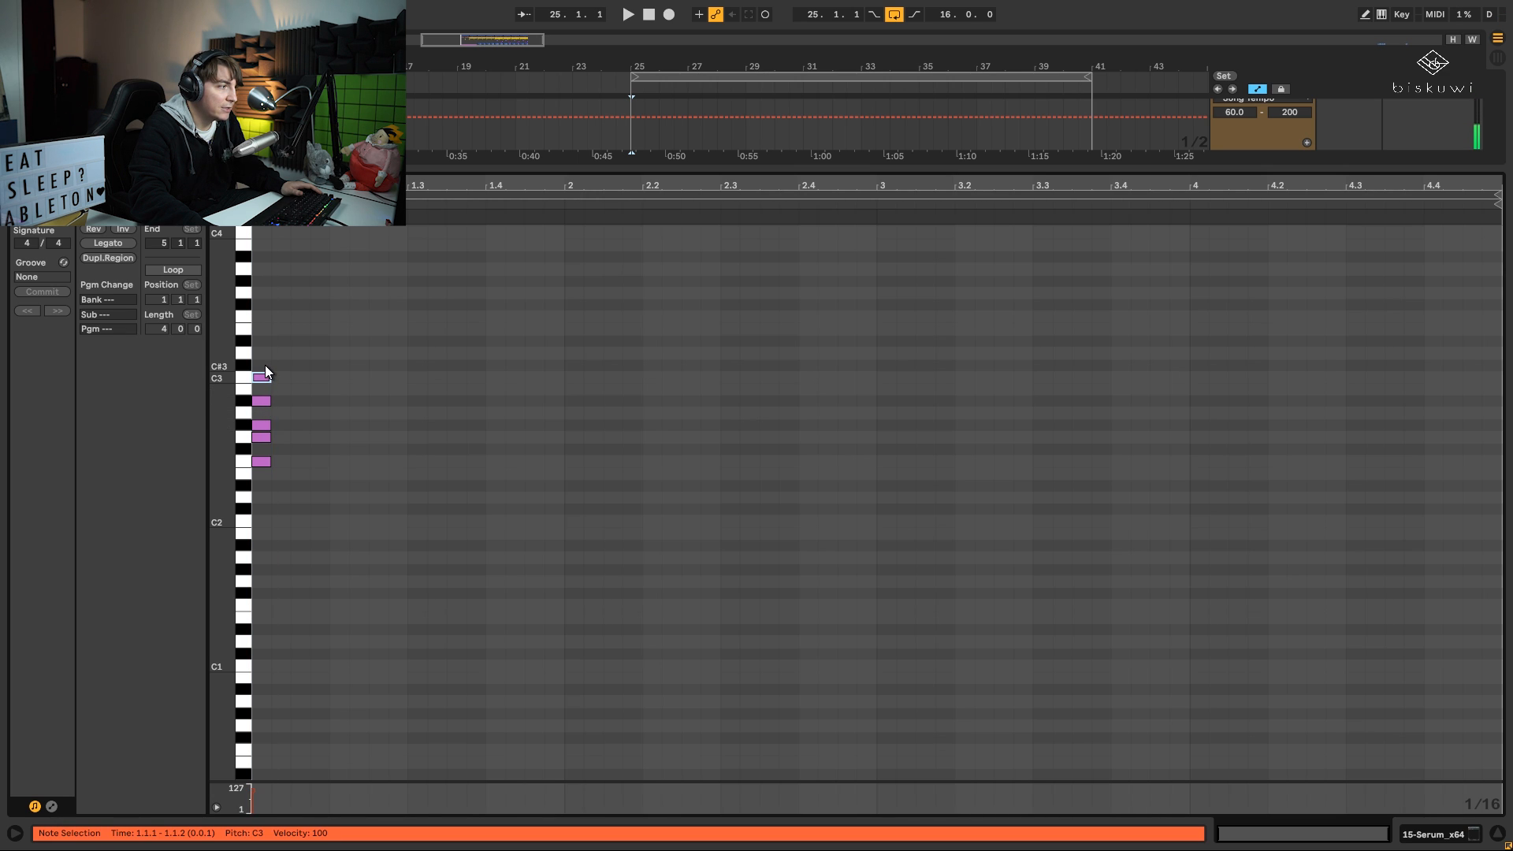
double_click(264, 366)
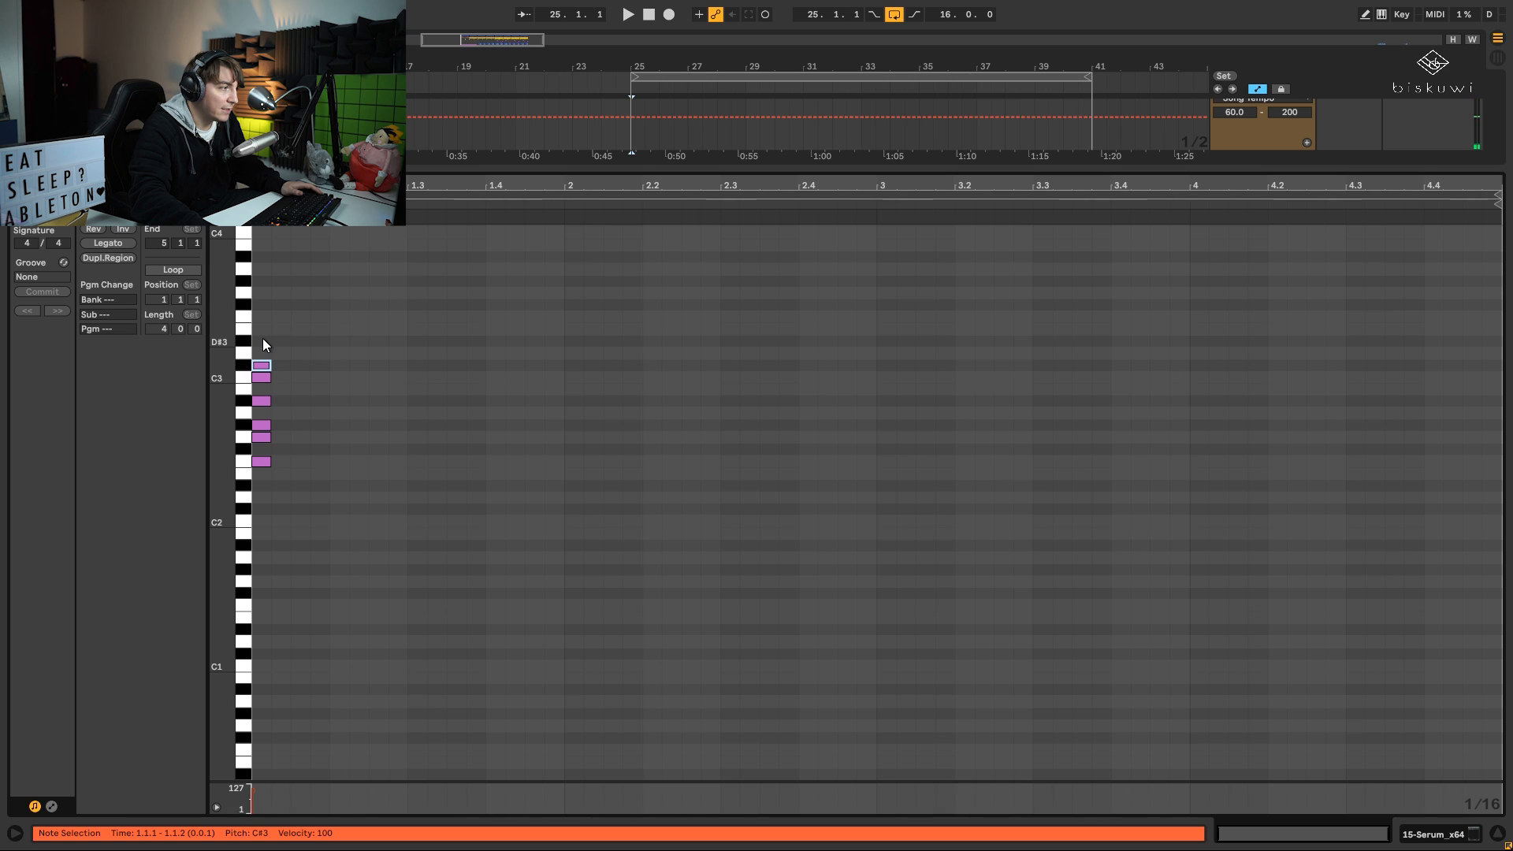
double_click(263, 341)
- Duplicate the seven scale notes one octave down to F1 and by further octaves up to D#5
drag(317, 522, 265, 286)
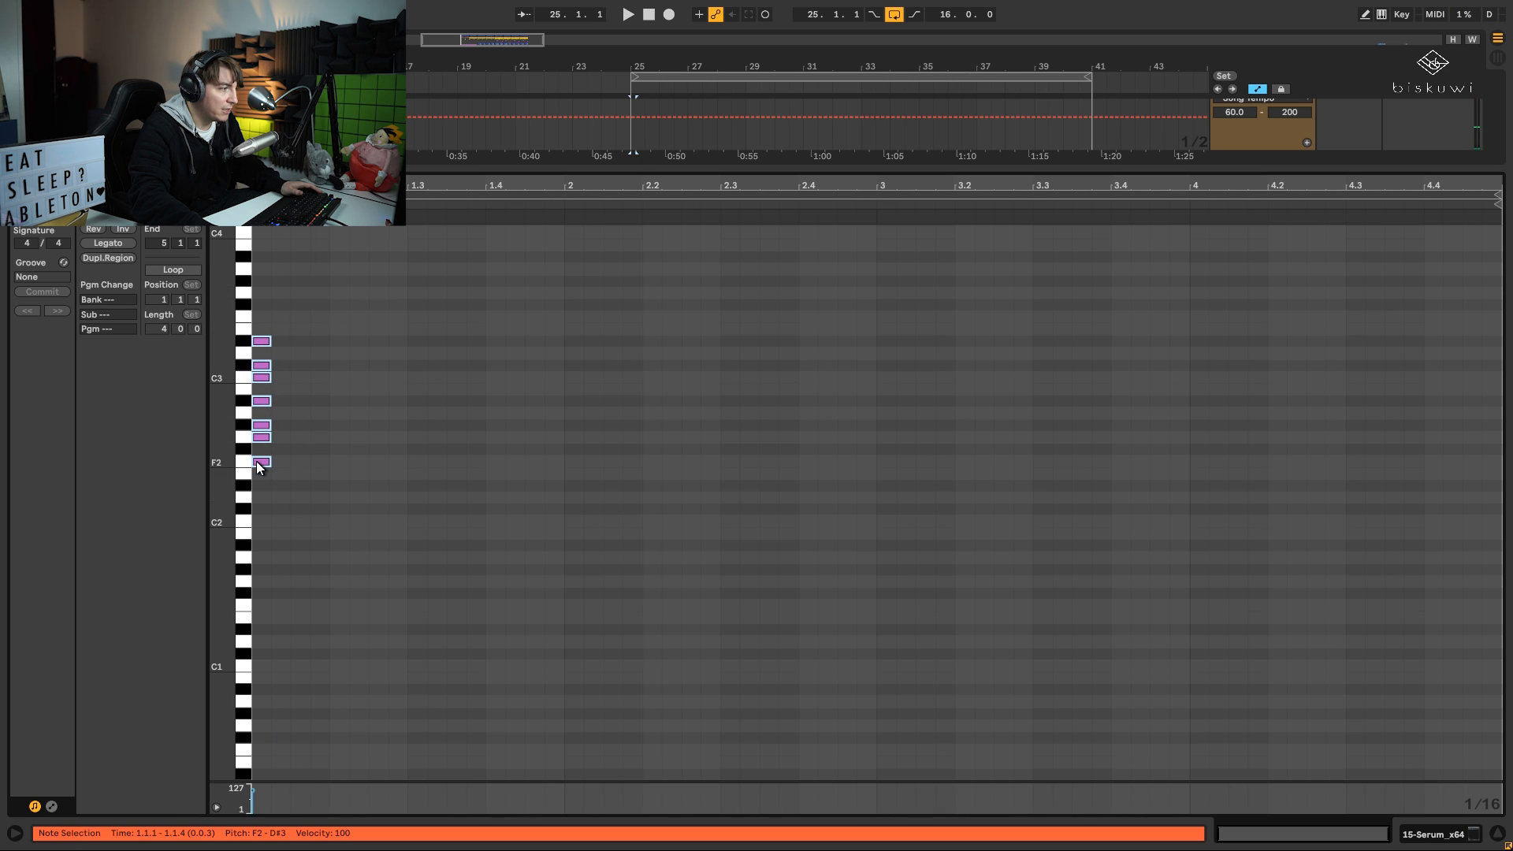
drag(258, 461, 257, 608)
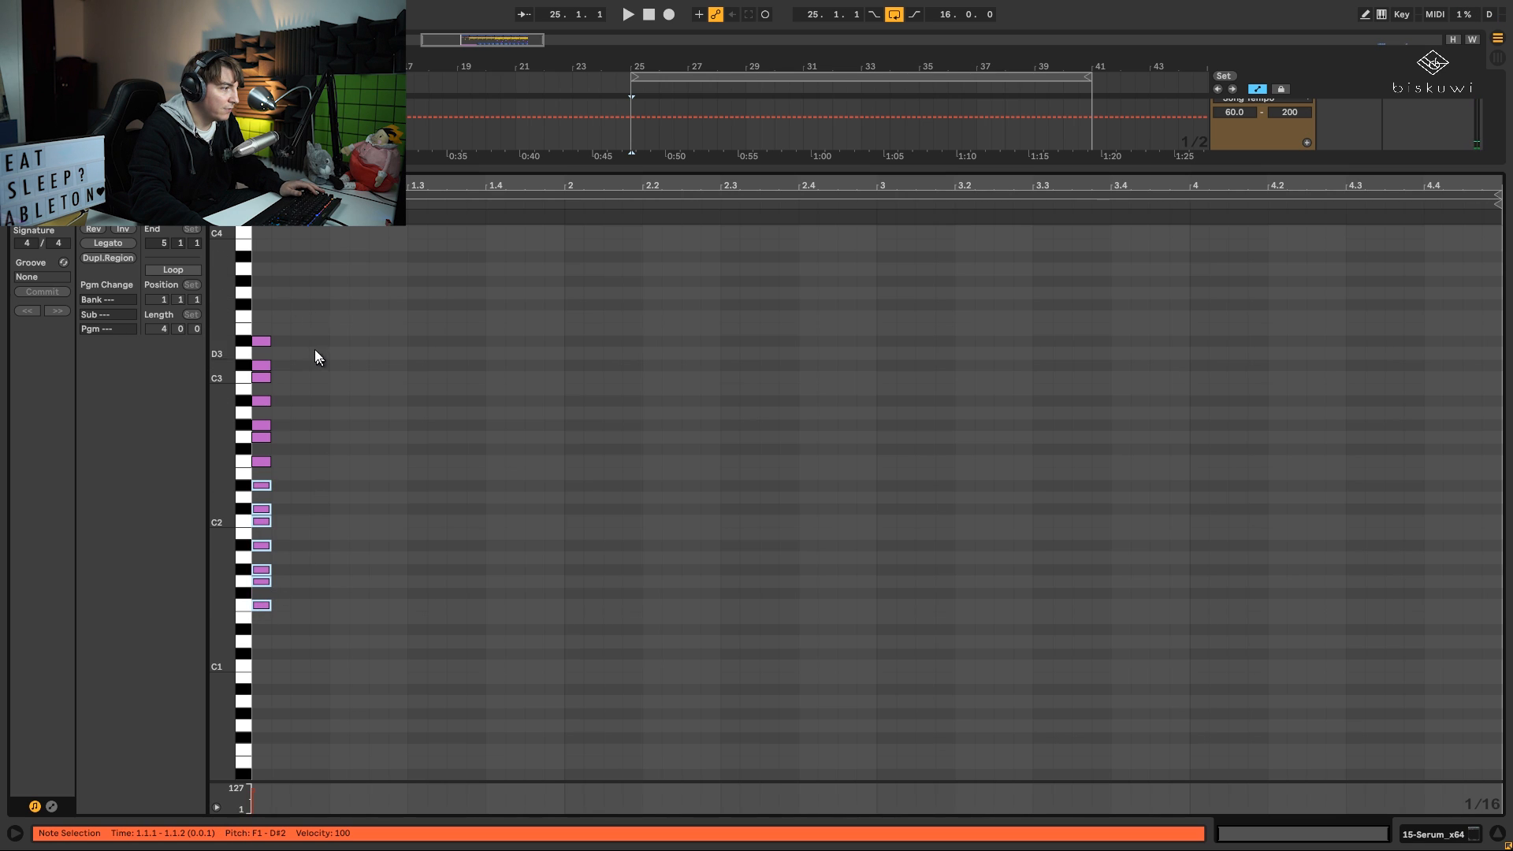
drag(310, 303, 270, 325)
scroll(305, 385, up, 3)
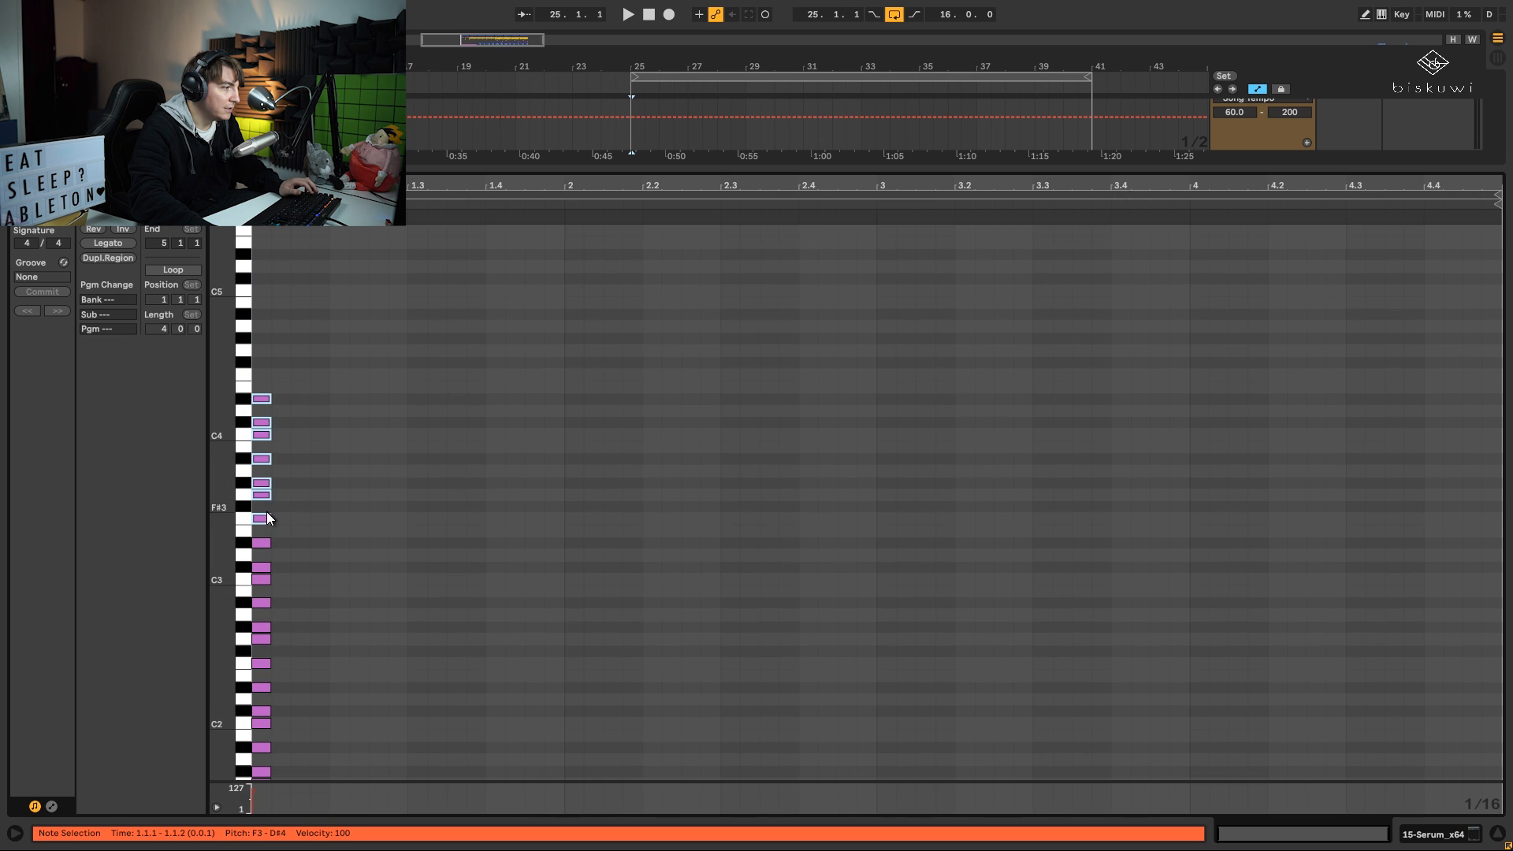
drag(266, 519, 265, 386)
scroll(333, 449, down, 4)
drag(316, 542, 254, 438)
scroll(282, 434, up, 2)
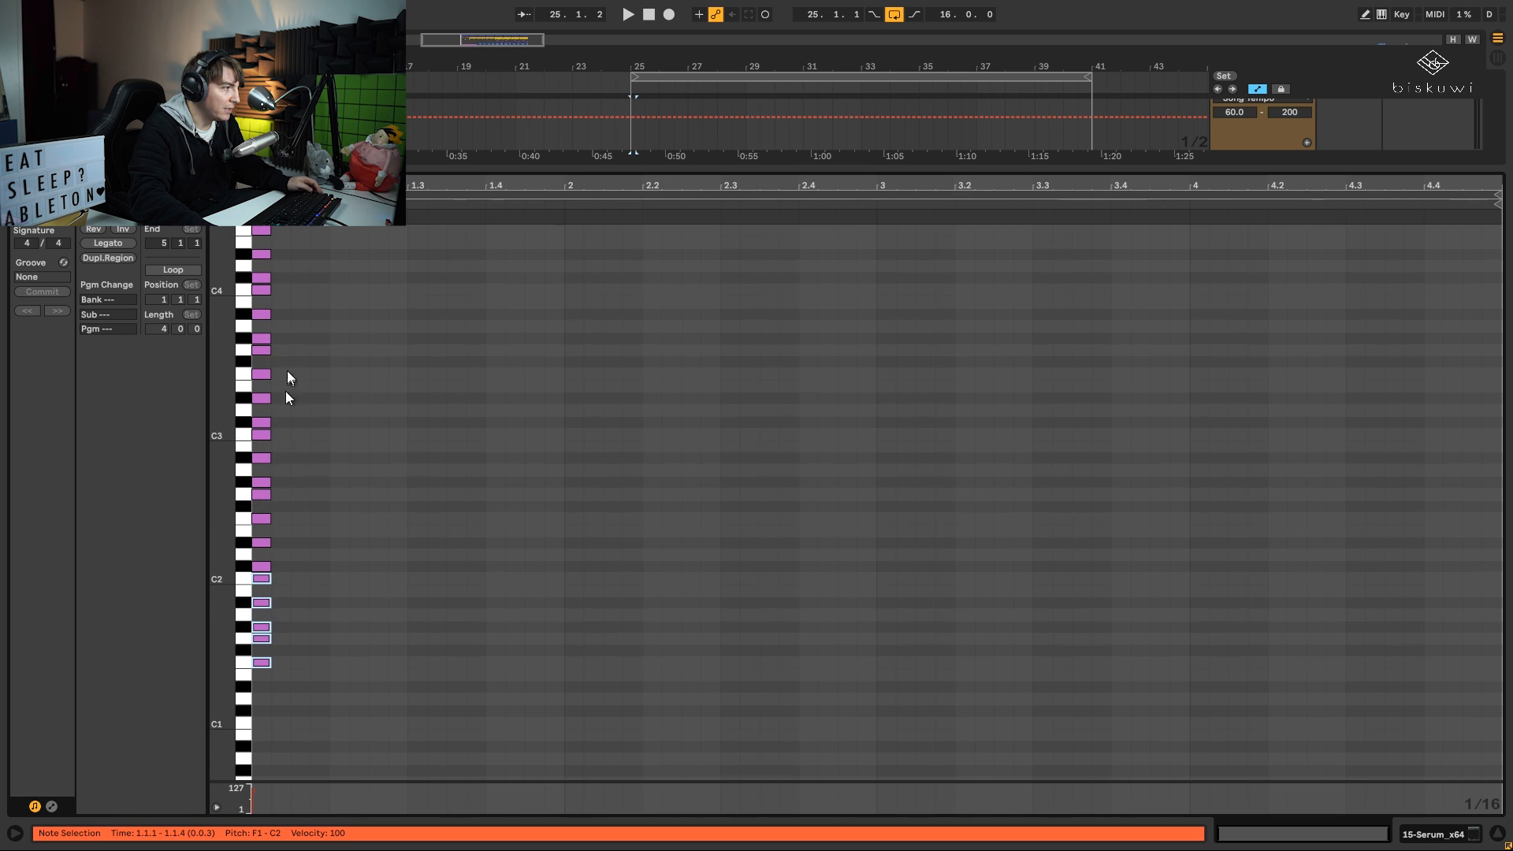
scroll(287, 371, up, 2)
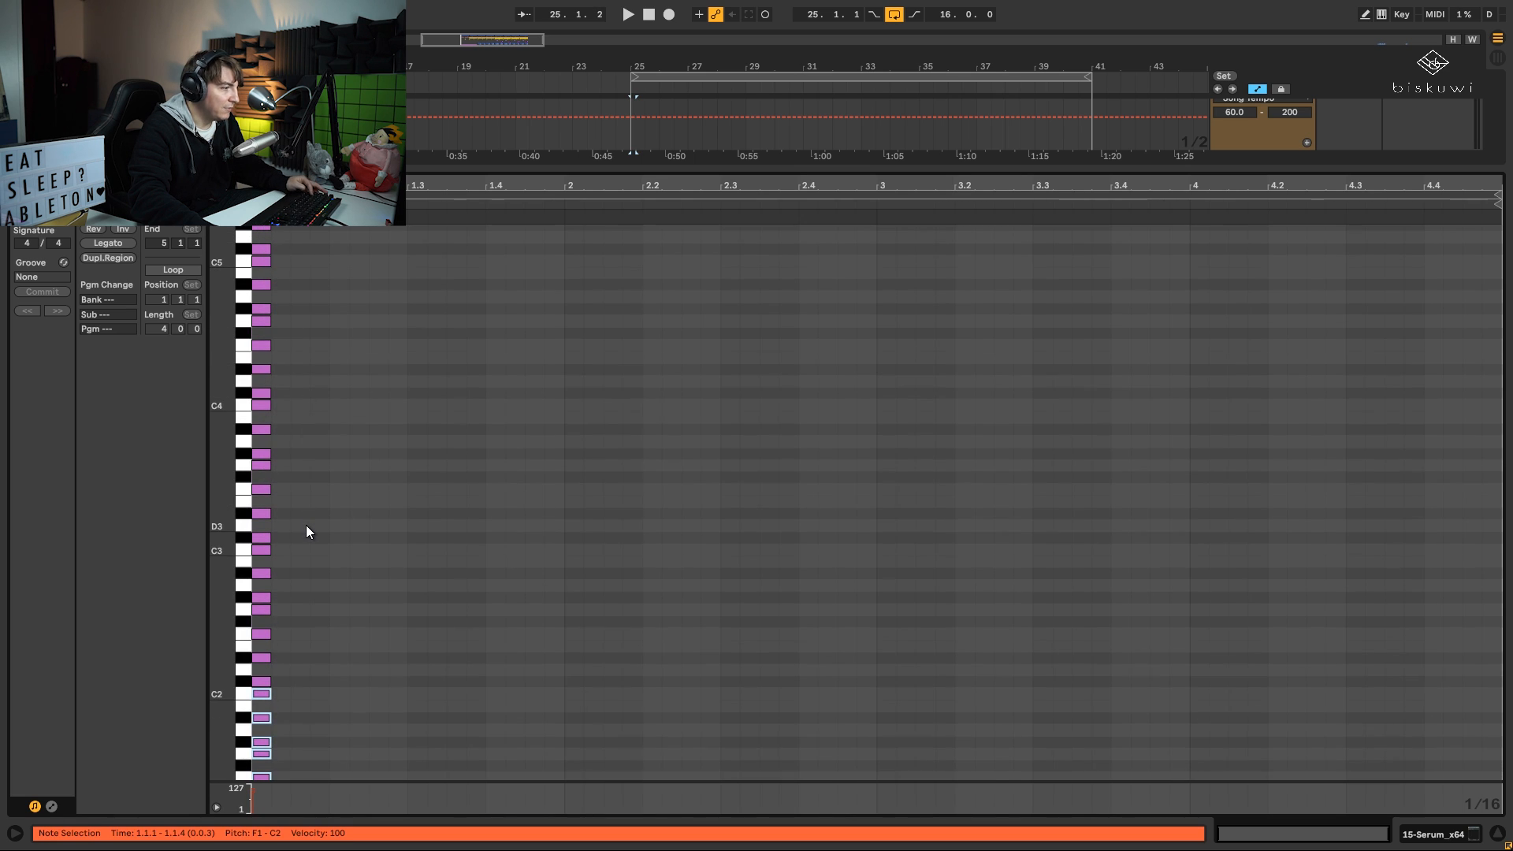
- Move all scale notes one sixteenth before the clip start and fold the piano roll to only the used notes
key(ctrl+a)
drag(264, 512, 299, 515)
key(f)
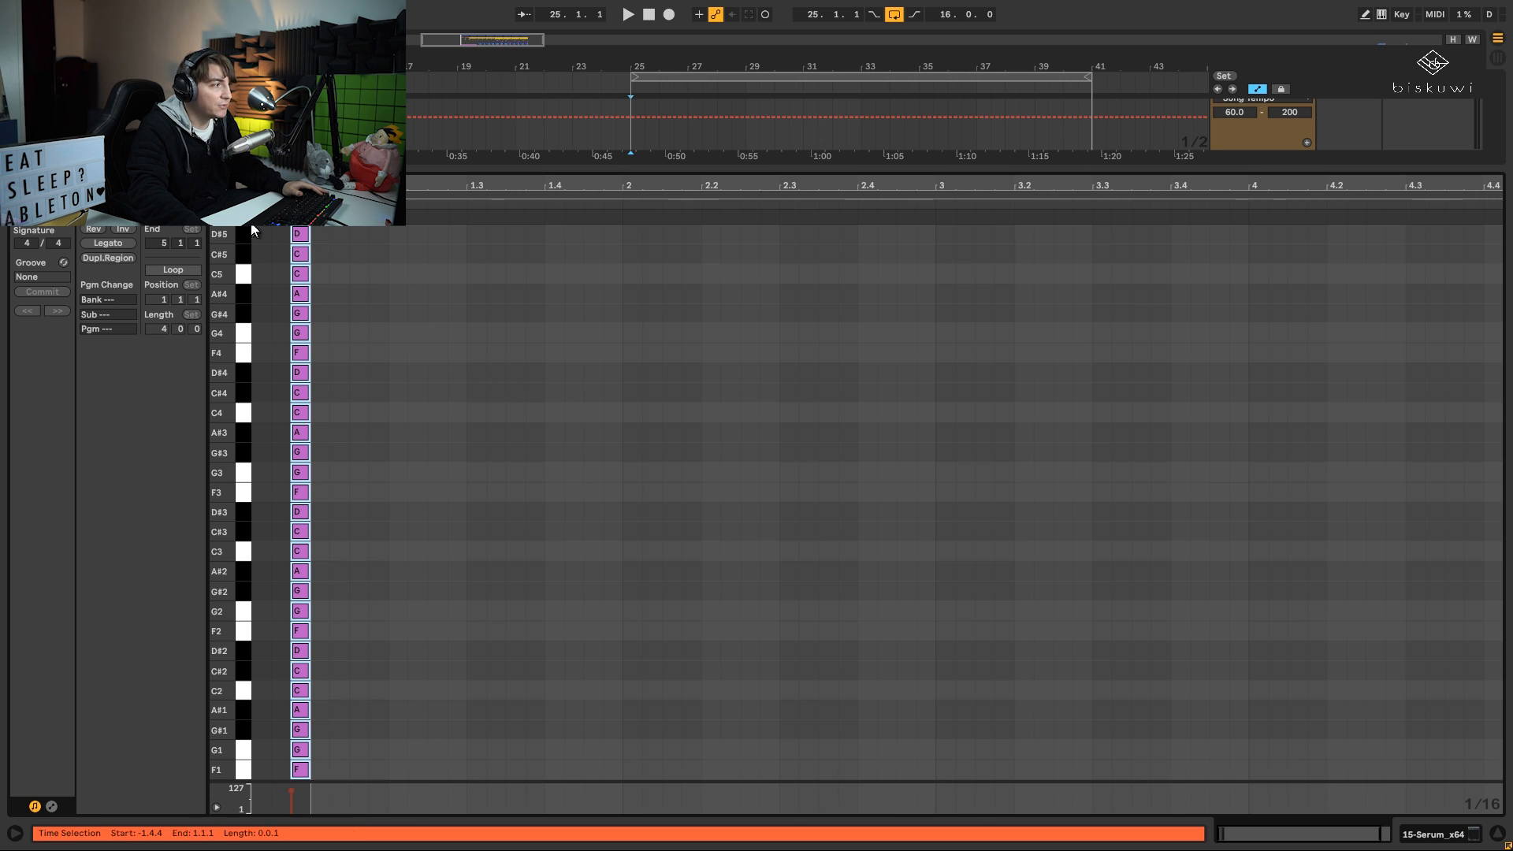
- Audition several of the folded scale notes on the piano roll keyboard, from F1 up to G4
click(243, 768)
click(243, 731)
click(244, 693)
click(240, 629)
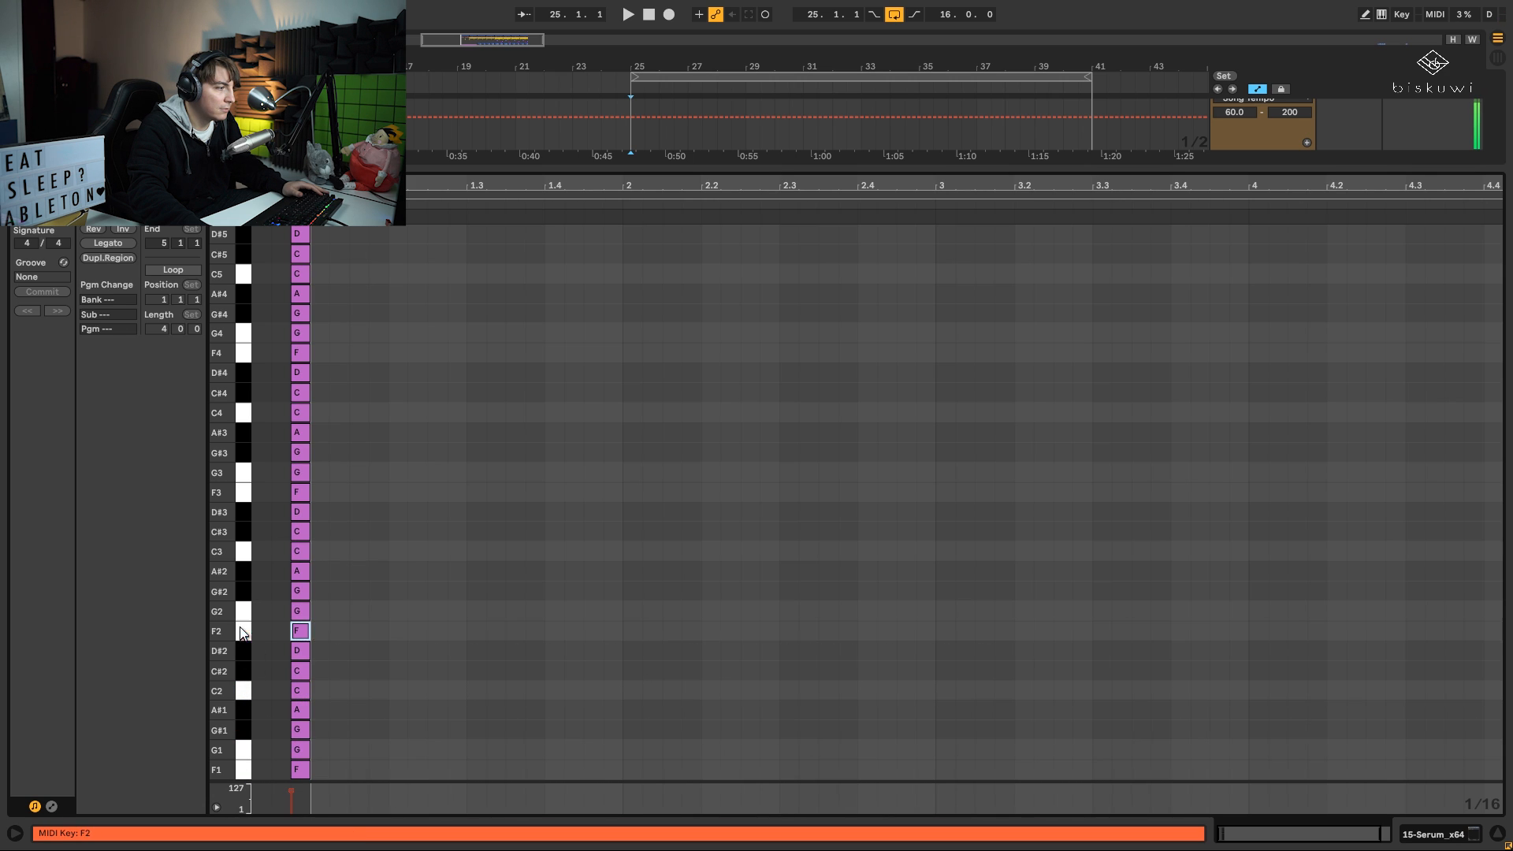
click(240, 572)
click(241, 453)
click(244, 413)
click(246, 372)
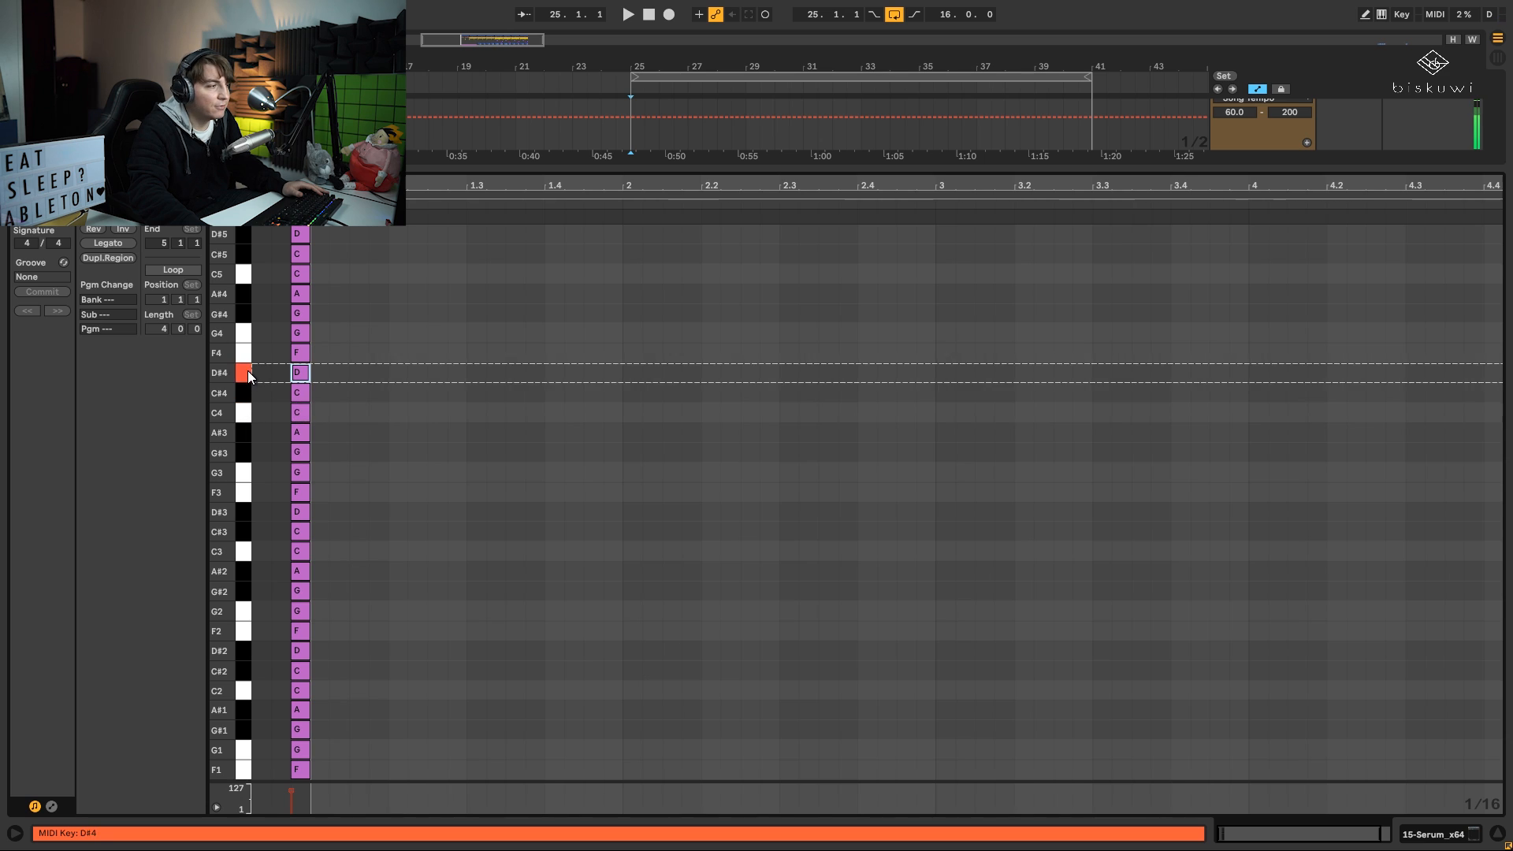
click(244, 335)
- Add an F2 note at 1.1.1, lengthen it to one bar and play it back with the arrangement
click(247, 633)
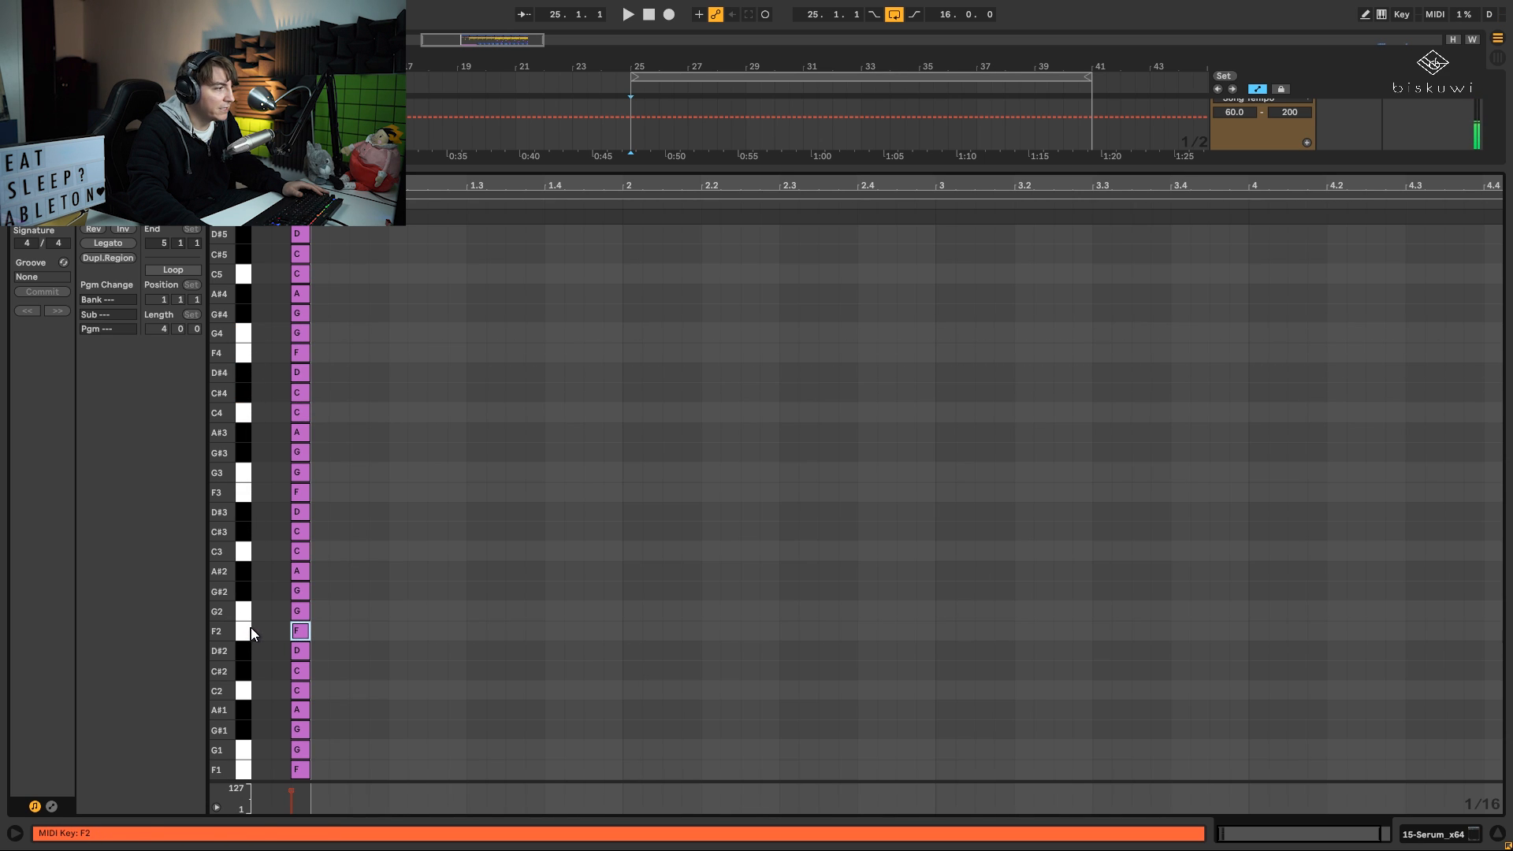
double_click(320, 631)
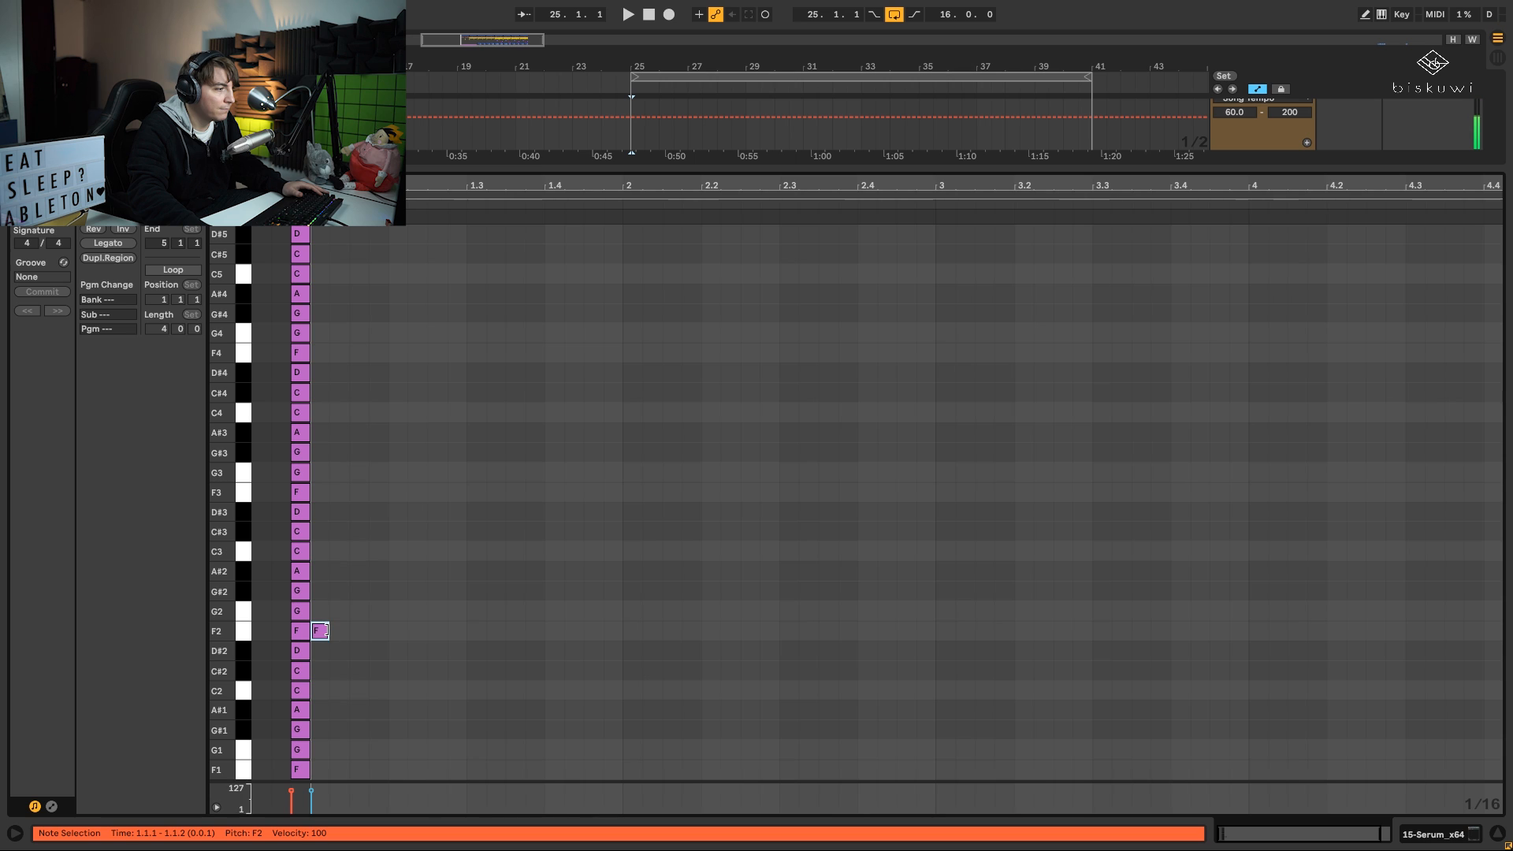
drag(327, 631, 621, 634)
key(space)
key(space)
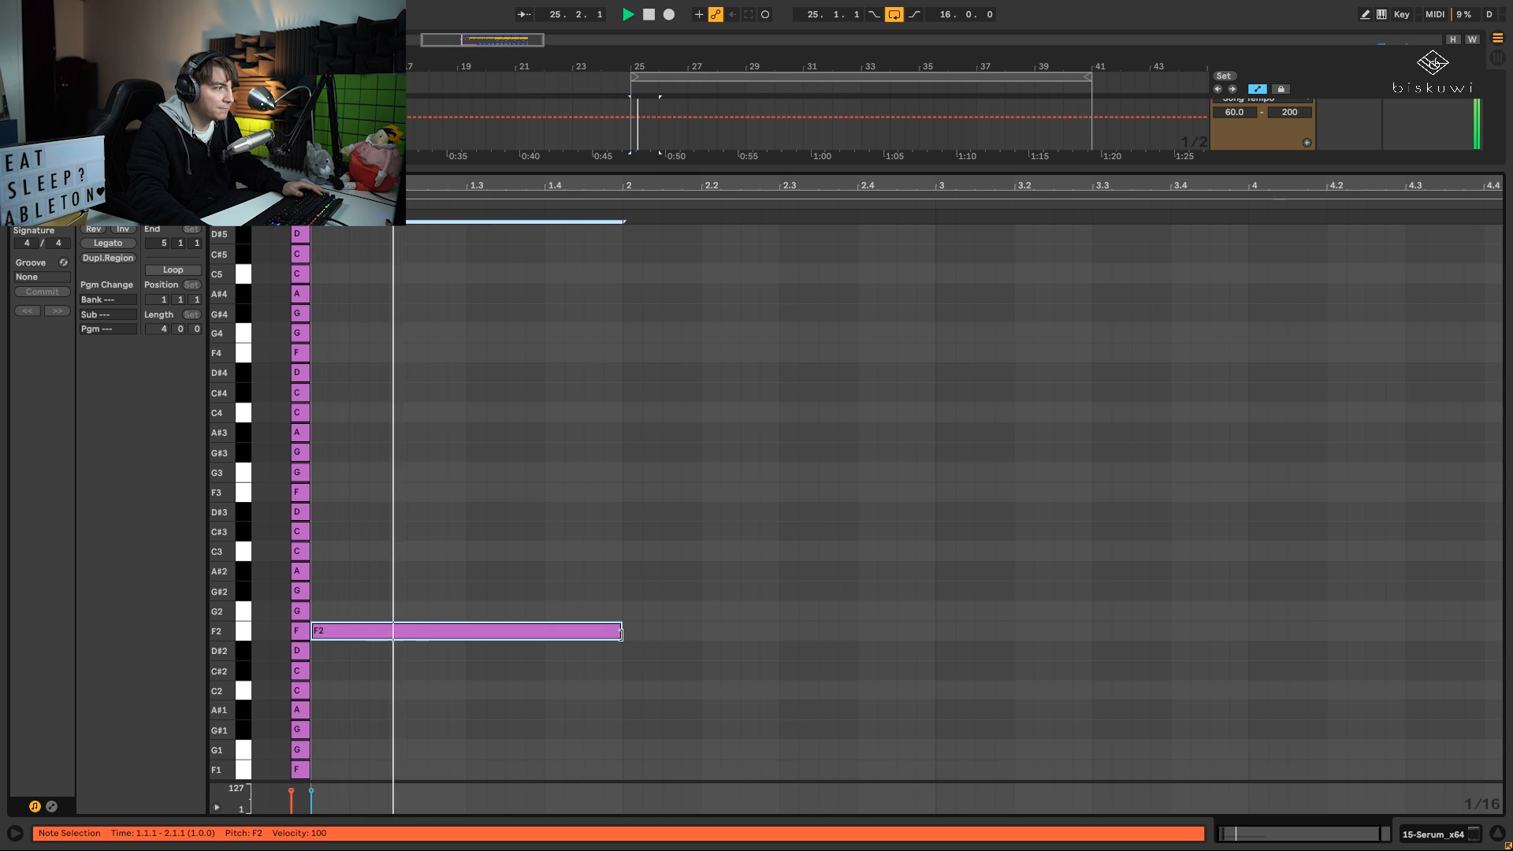
key(space)
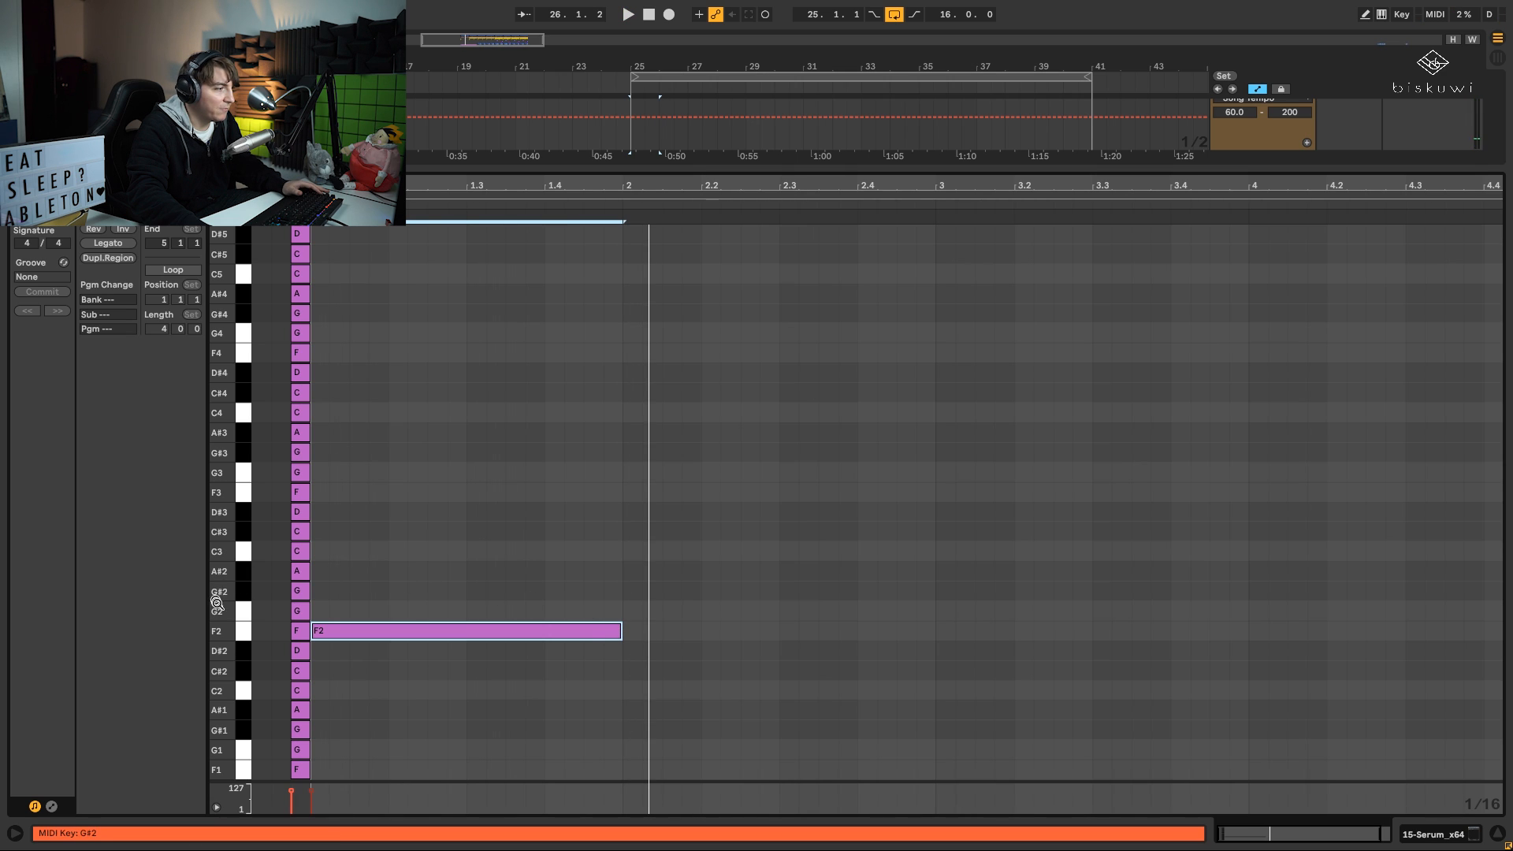
- Audition scale notes against F2 on the piano roll keyboard, including G#2, C3, C#3, D#3, F3 and G3
click(244, 631)
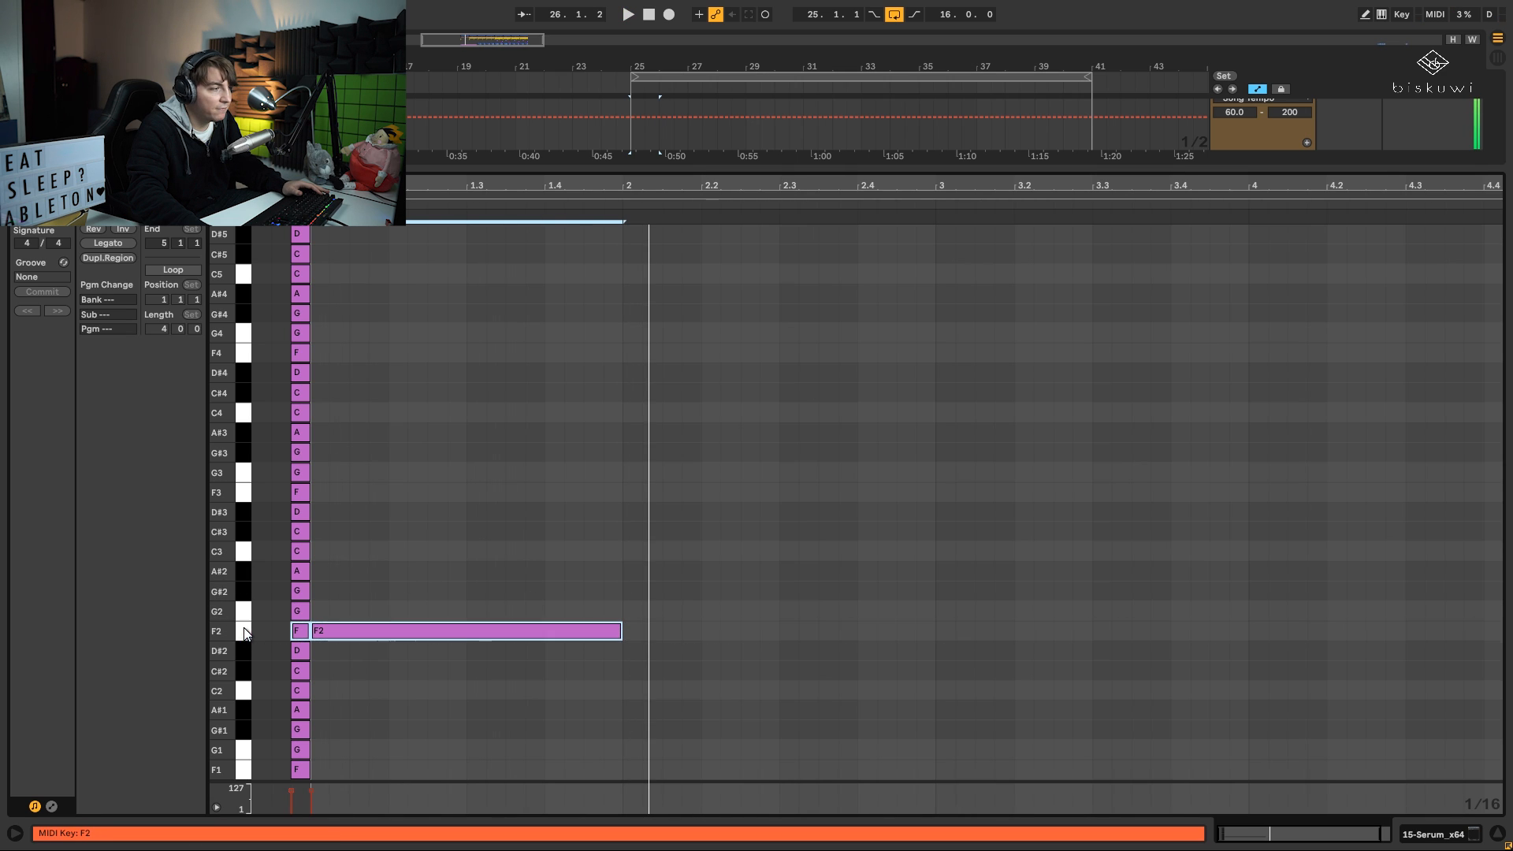
click(245, 549)
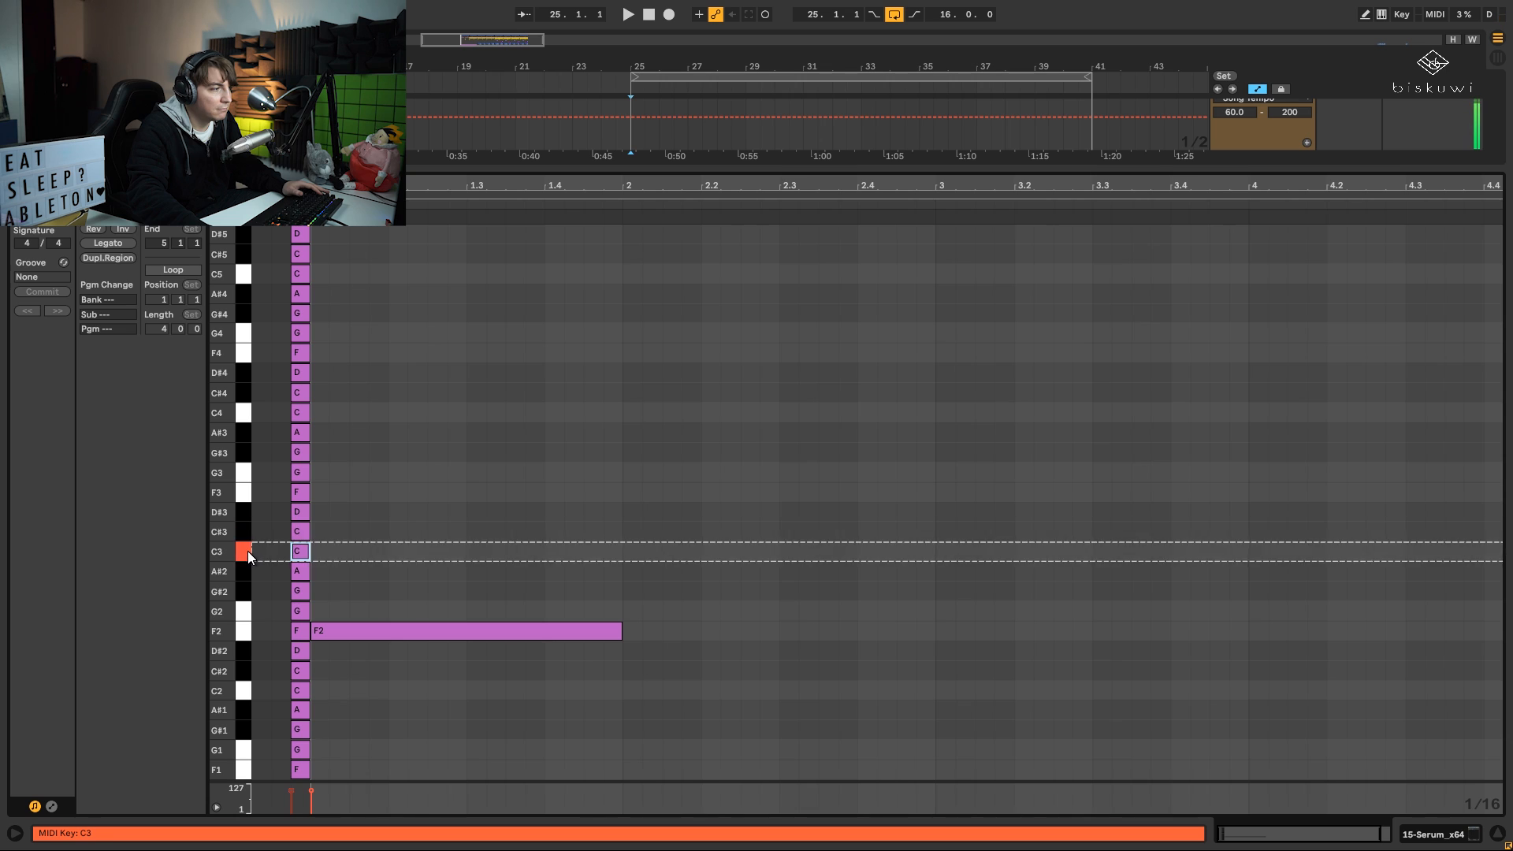
click(245, 633)
click(241, 550)
click(246, 534)
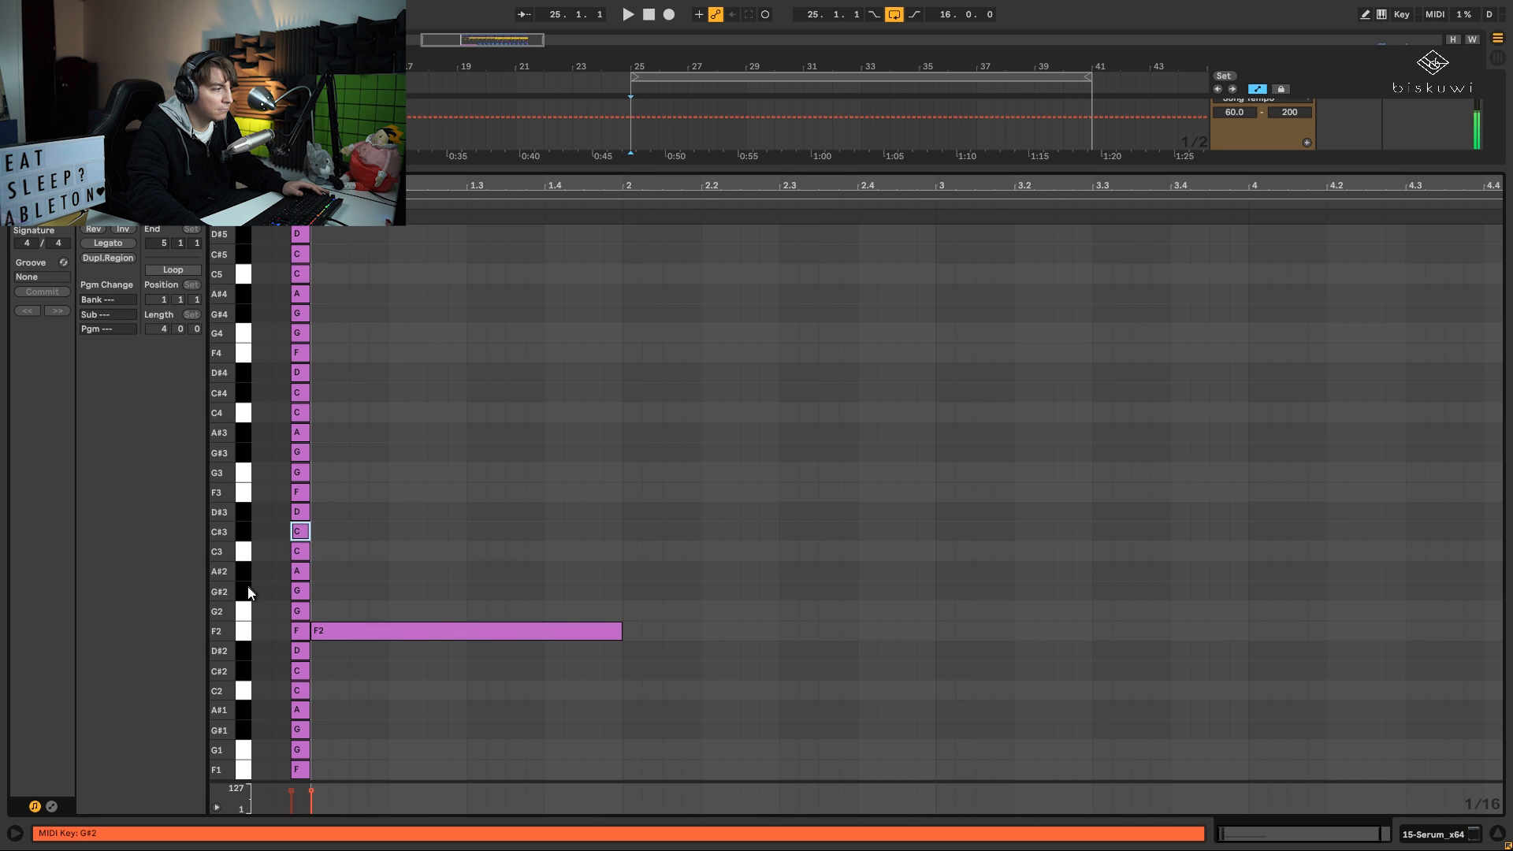
click(247, 596)
click(241, 547)
click(245, 528)
click(242, 510)
click(244, 473)
click(245, 631)
click(246, 465)
click(248, 535)
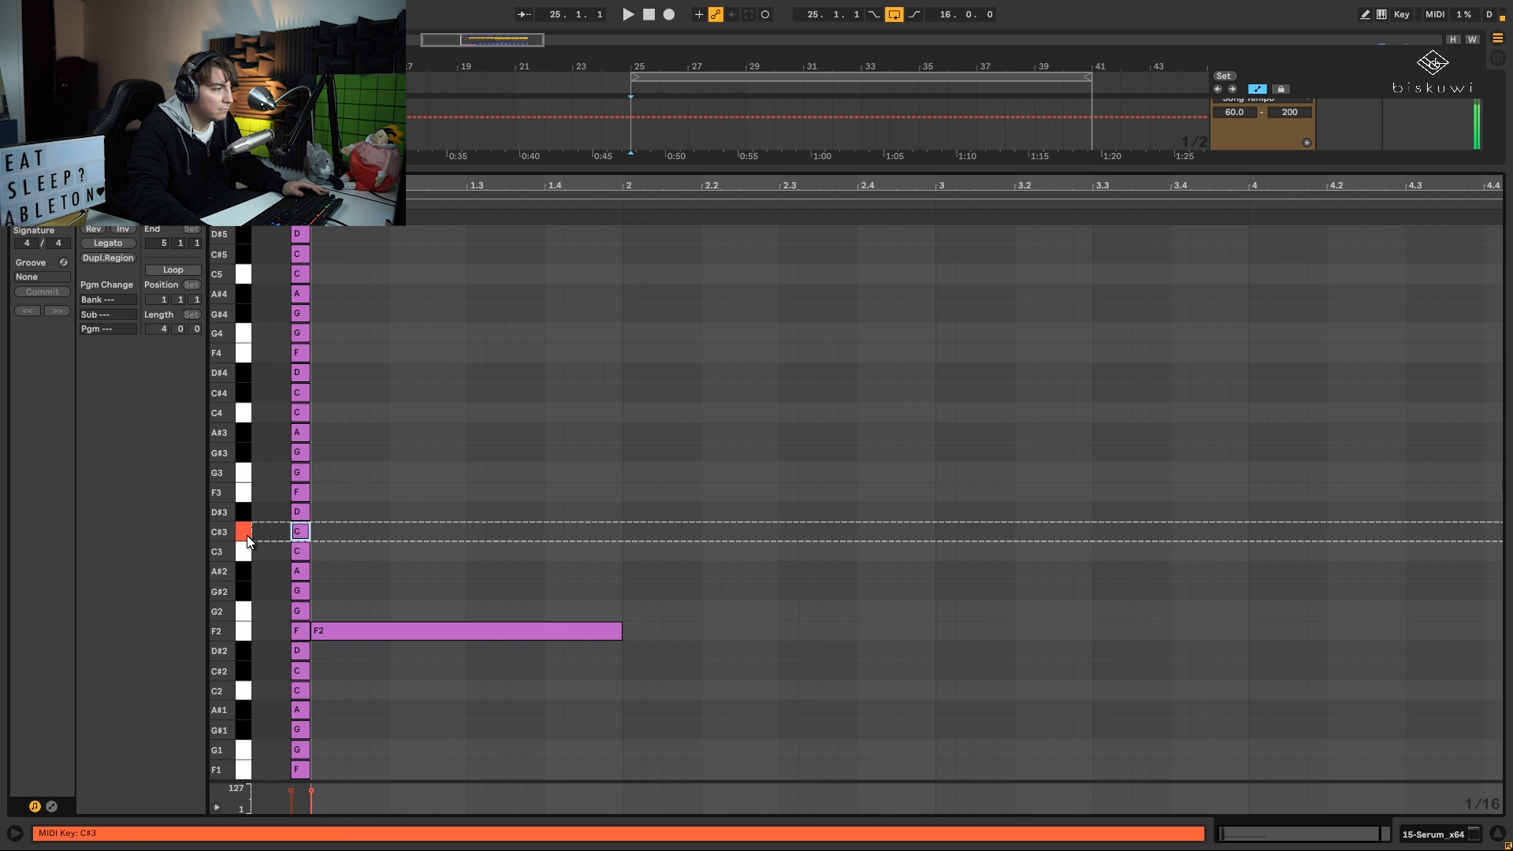
click(245, 495)
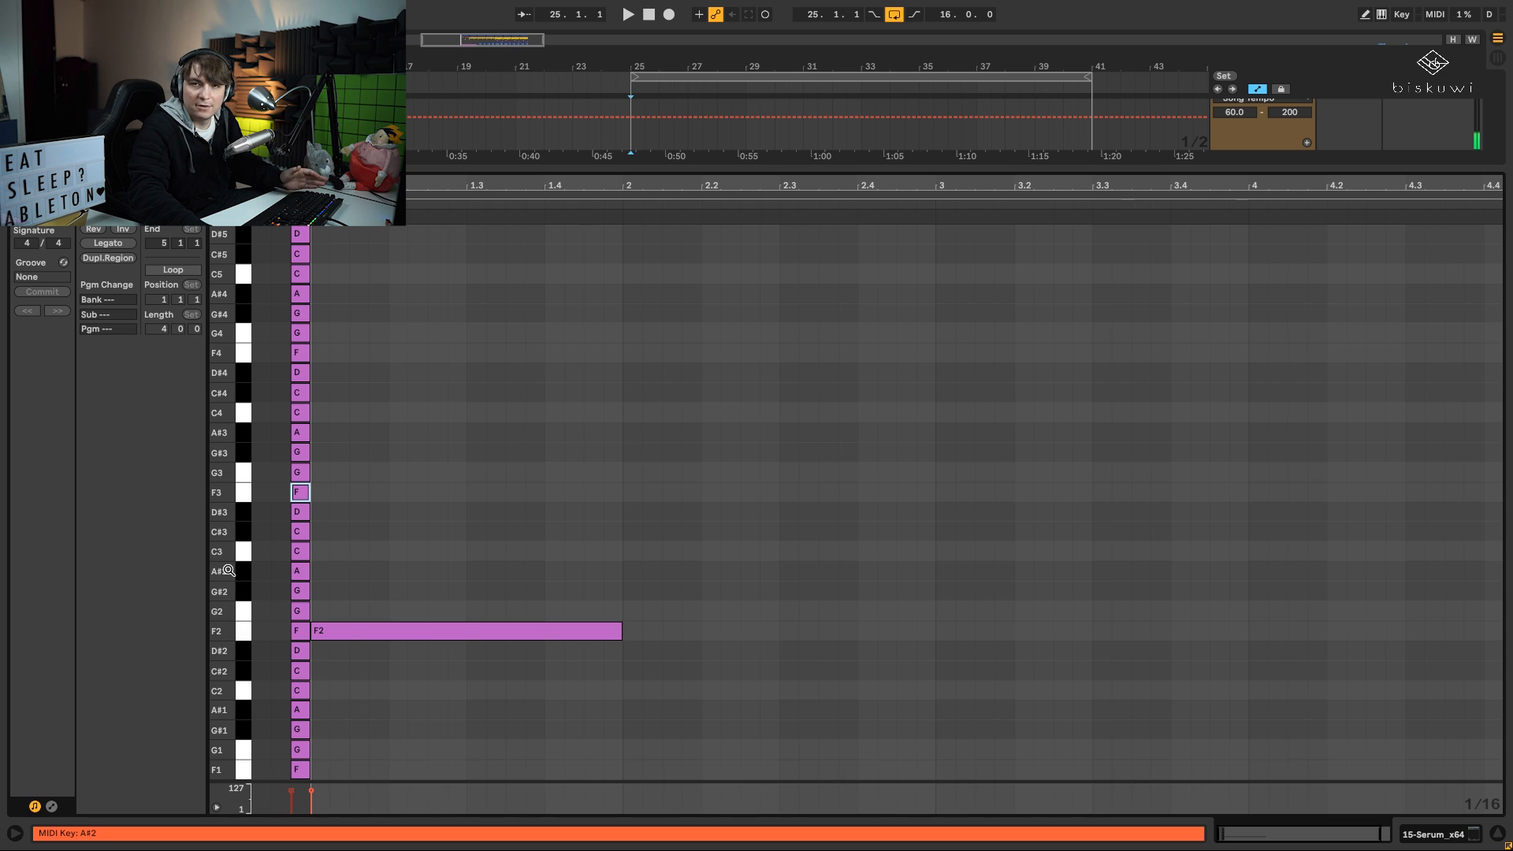
- Continue the bass line after F2 with one-bar notes C3, C#3 and G#2 in bars 2 to 4 and play it back
drag(358, 630, 1272, 591)
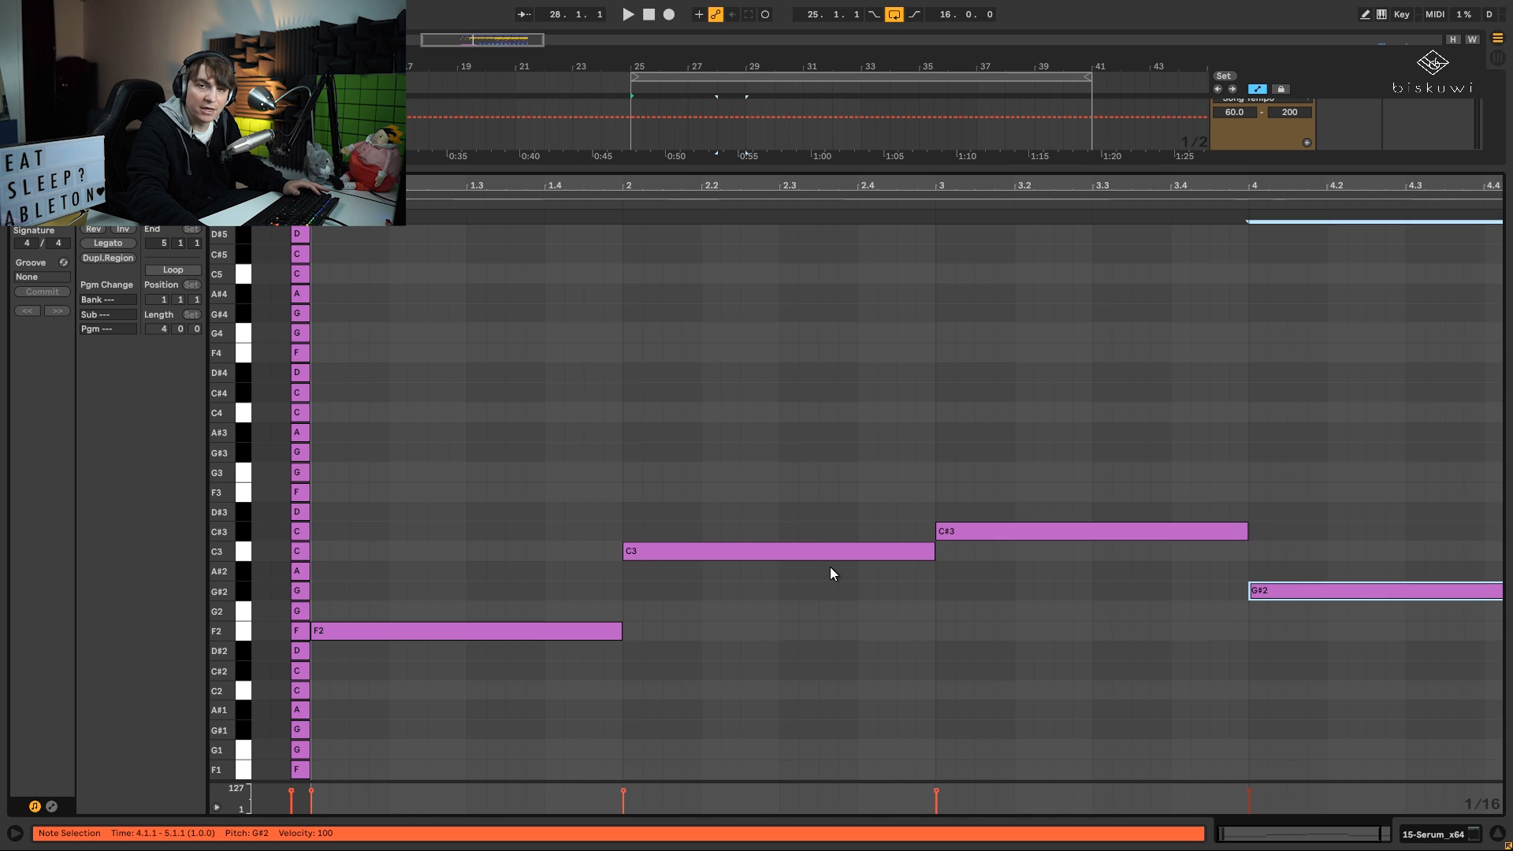
key(space)
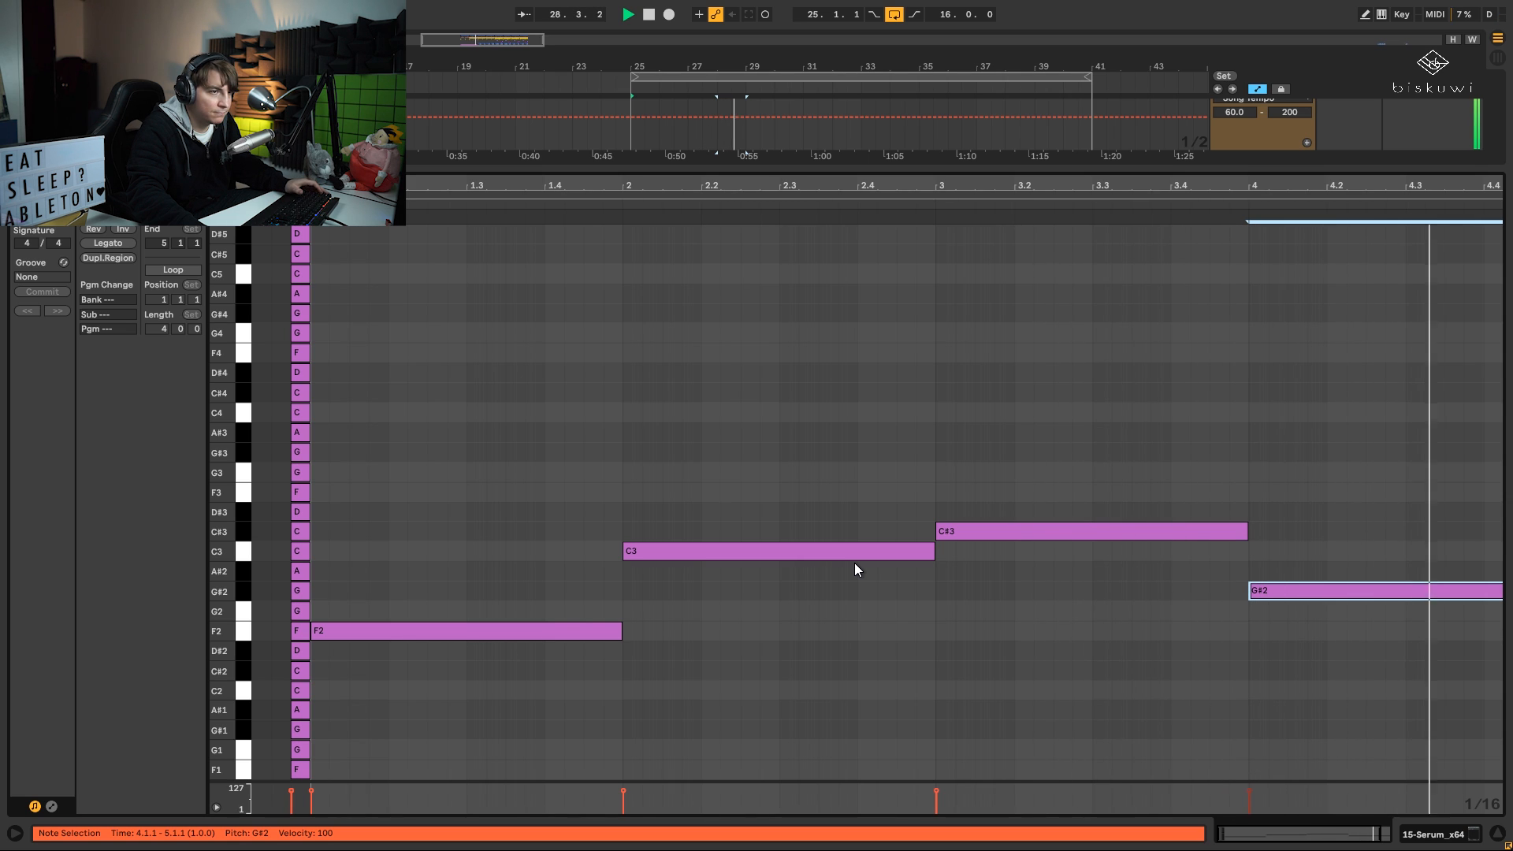
key(space)
- Shorten the arrangement loop to the four bars from 25 to 29 and reopen the Serum clip showing all four bars
key(shift+Tab)
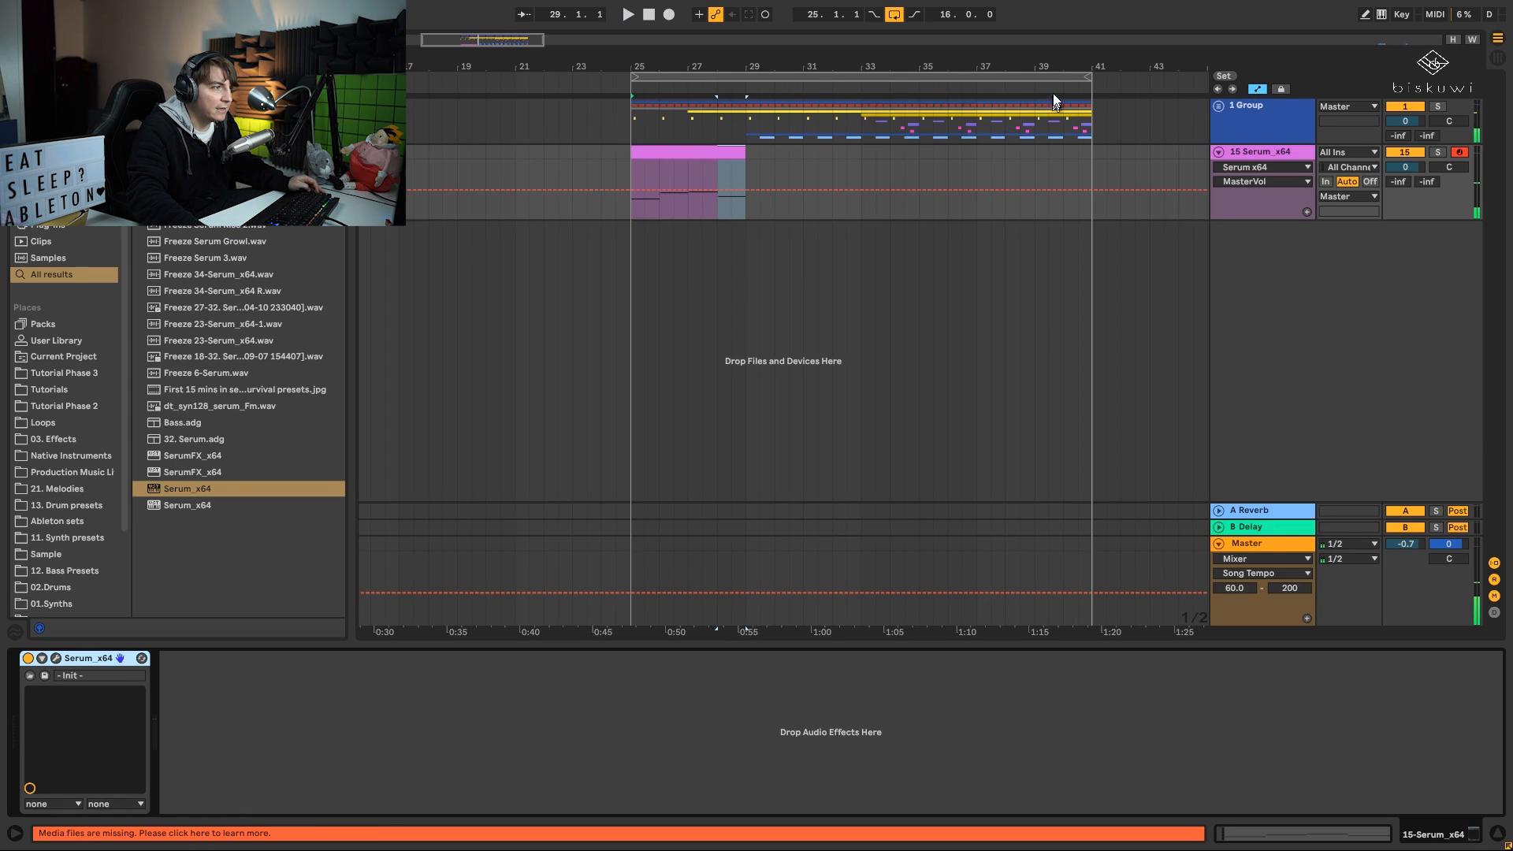
drag(1087, 75, 746, 75)
double_click(711, 151)
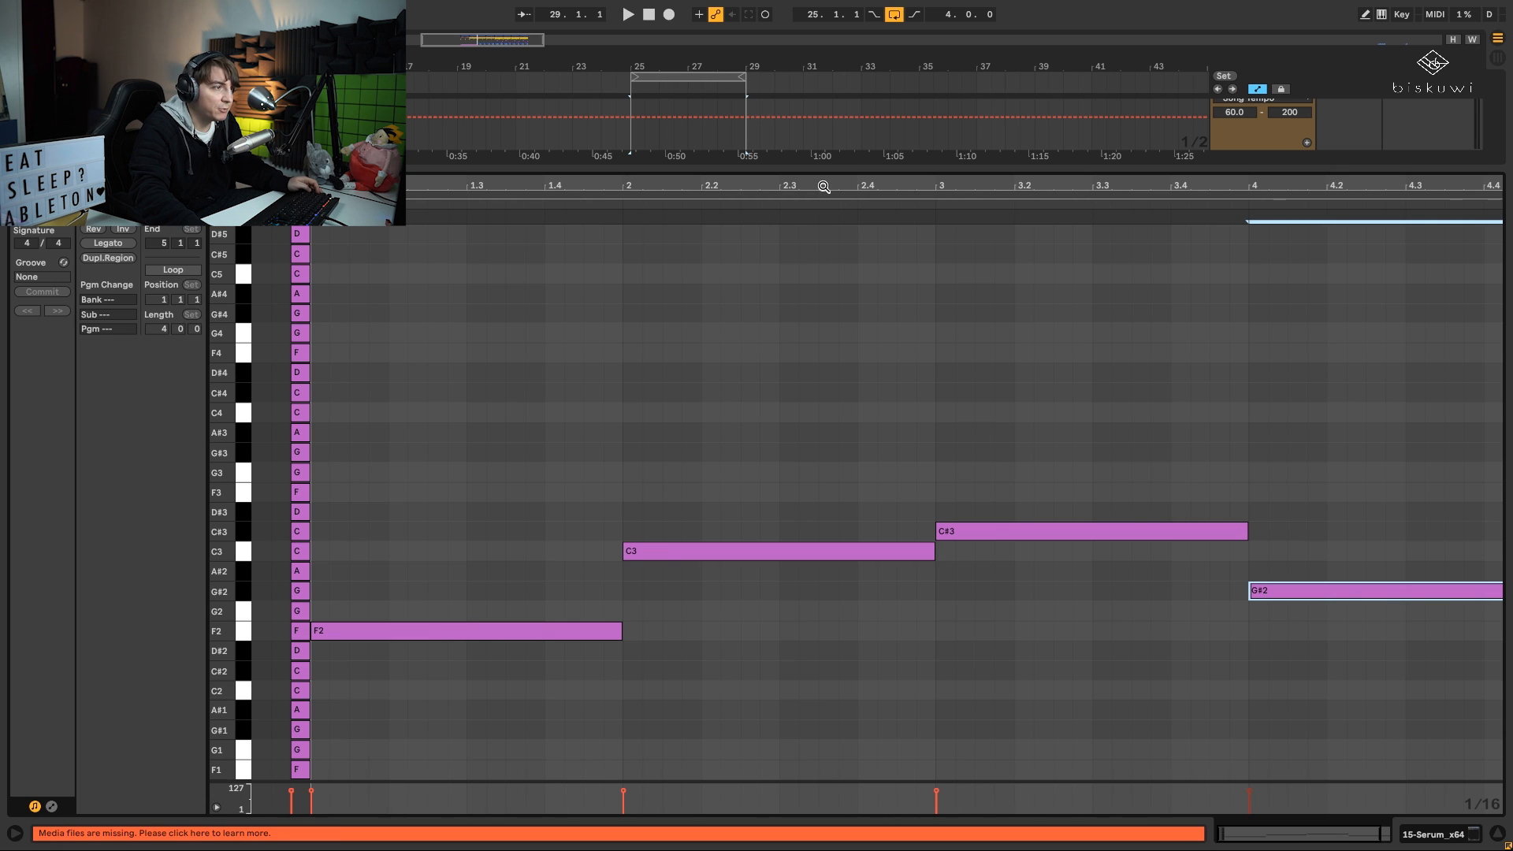
drag(822, 188, 796, 188)
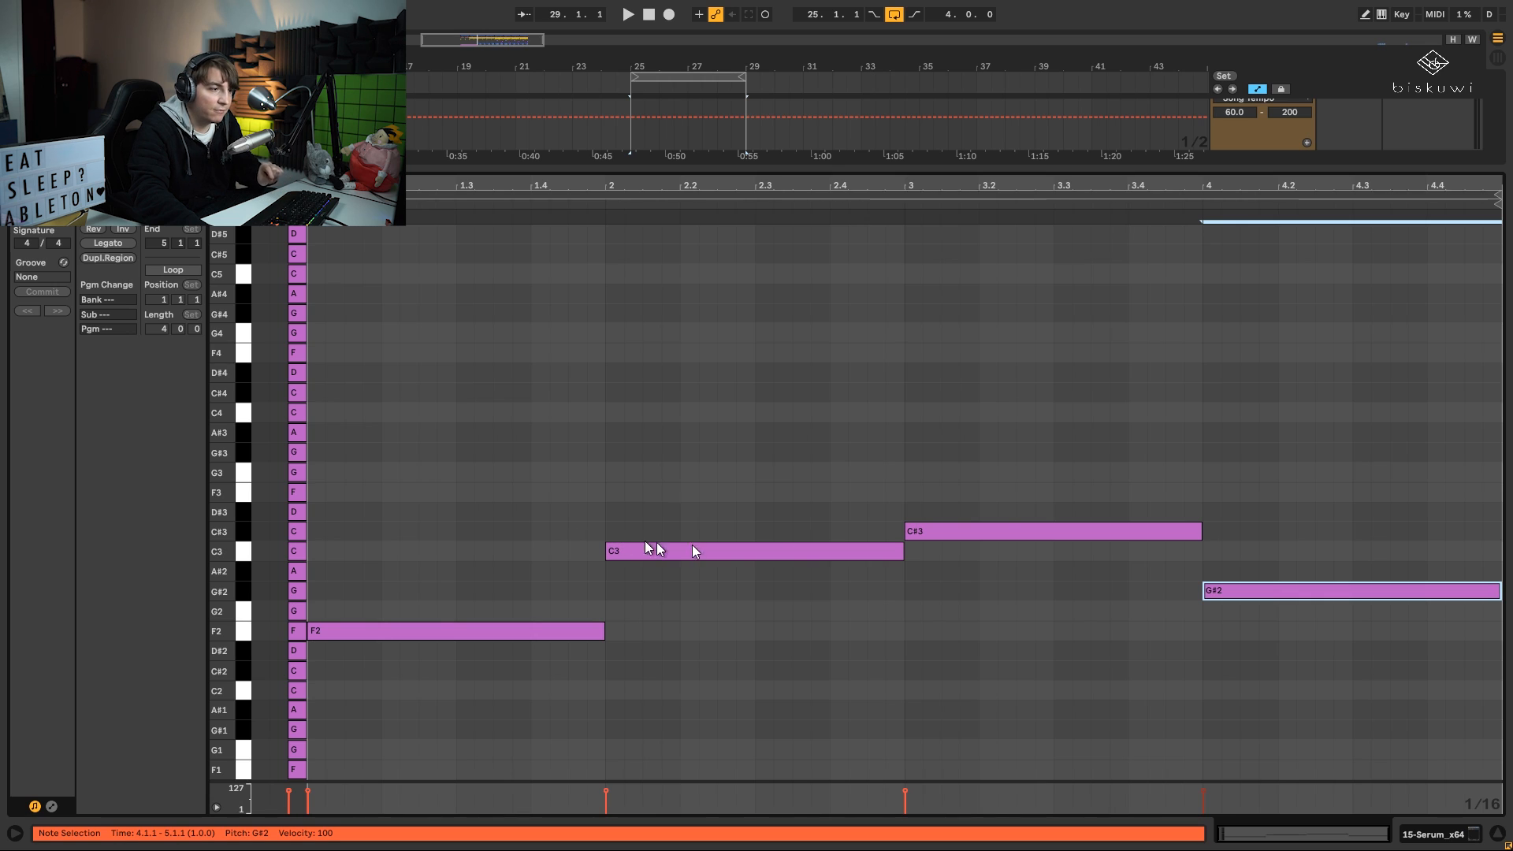
- Add one-bar fifths above the first two bass notes: C3 over F2 in bar 1 and G3 over C3 in bar 2
drag(1350, 405, 502, 668)
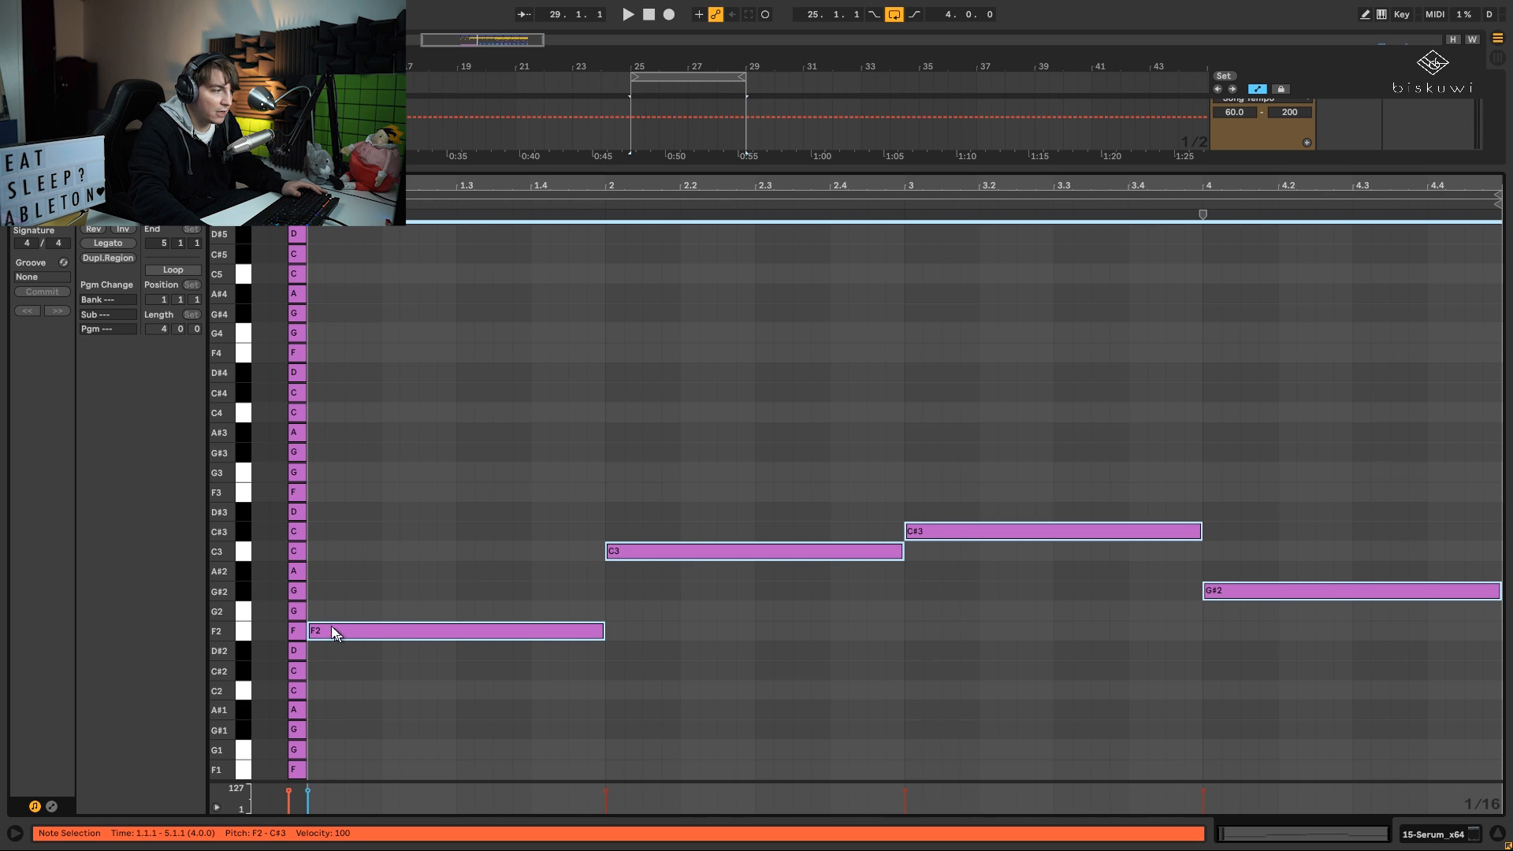
click(317, 607)
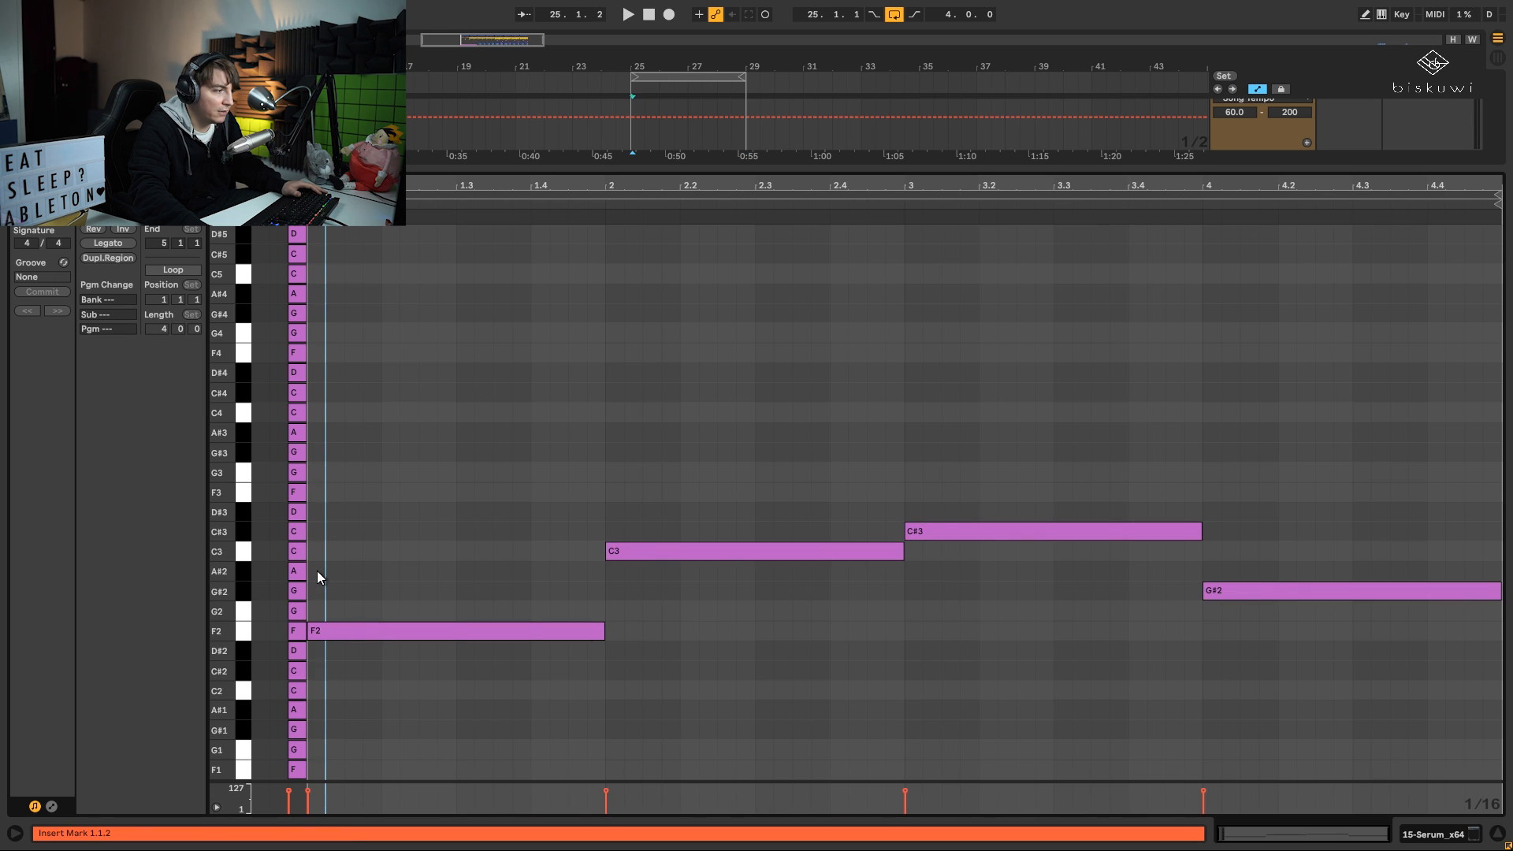
double_click(318, 550)
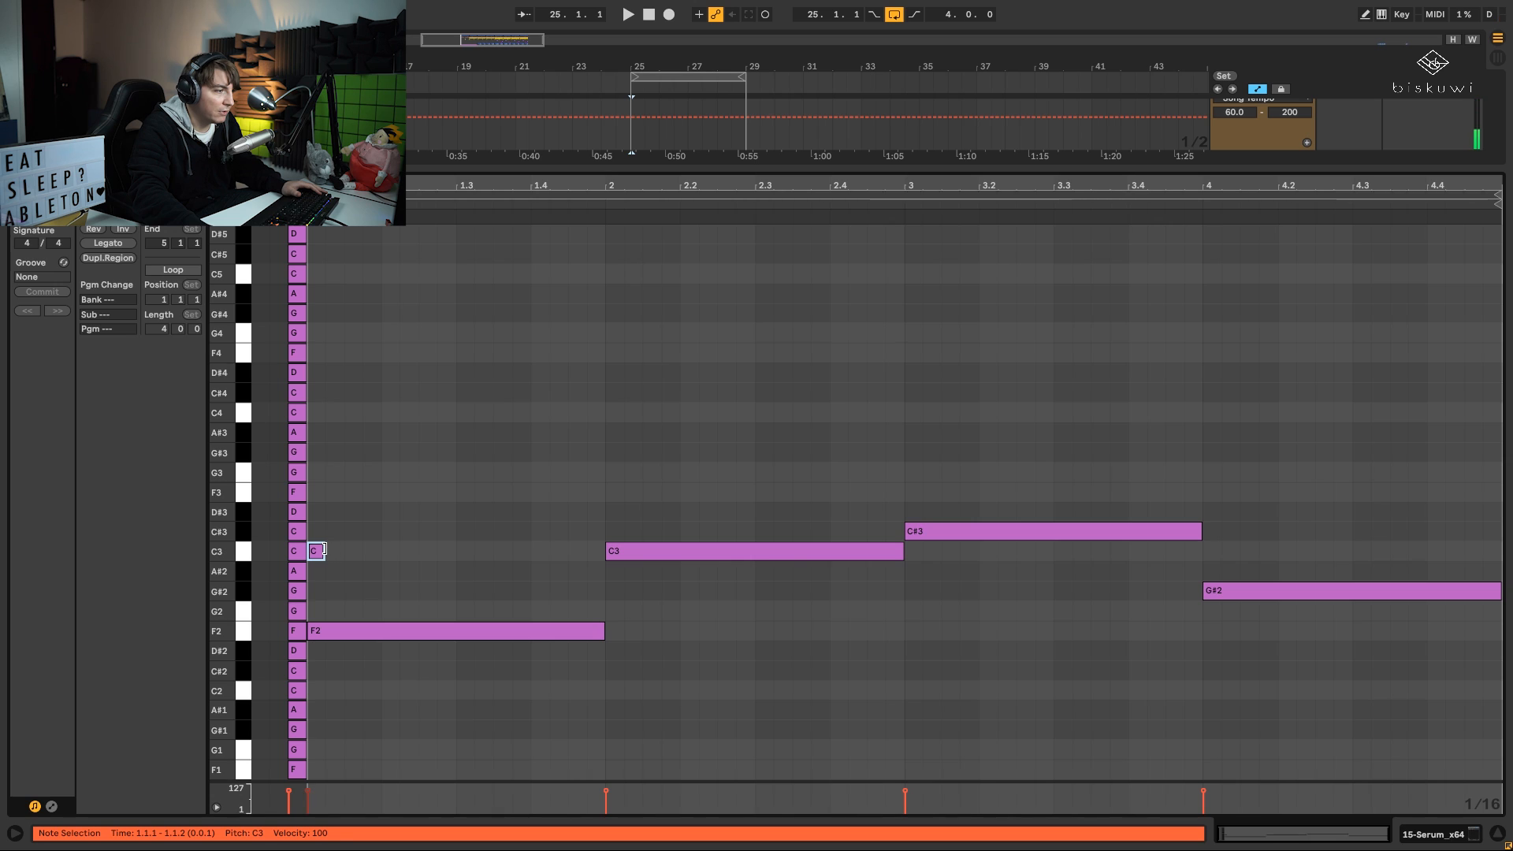
drag(323, 550, 598, 552)
click(624, 551)
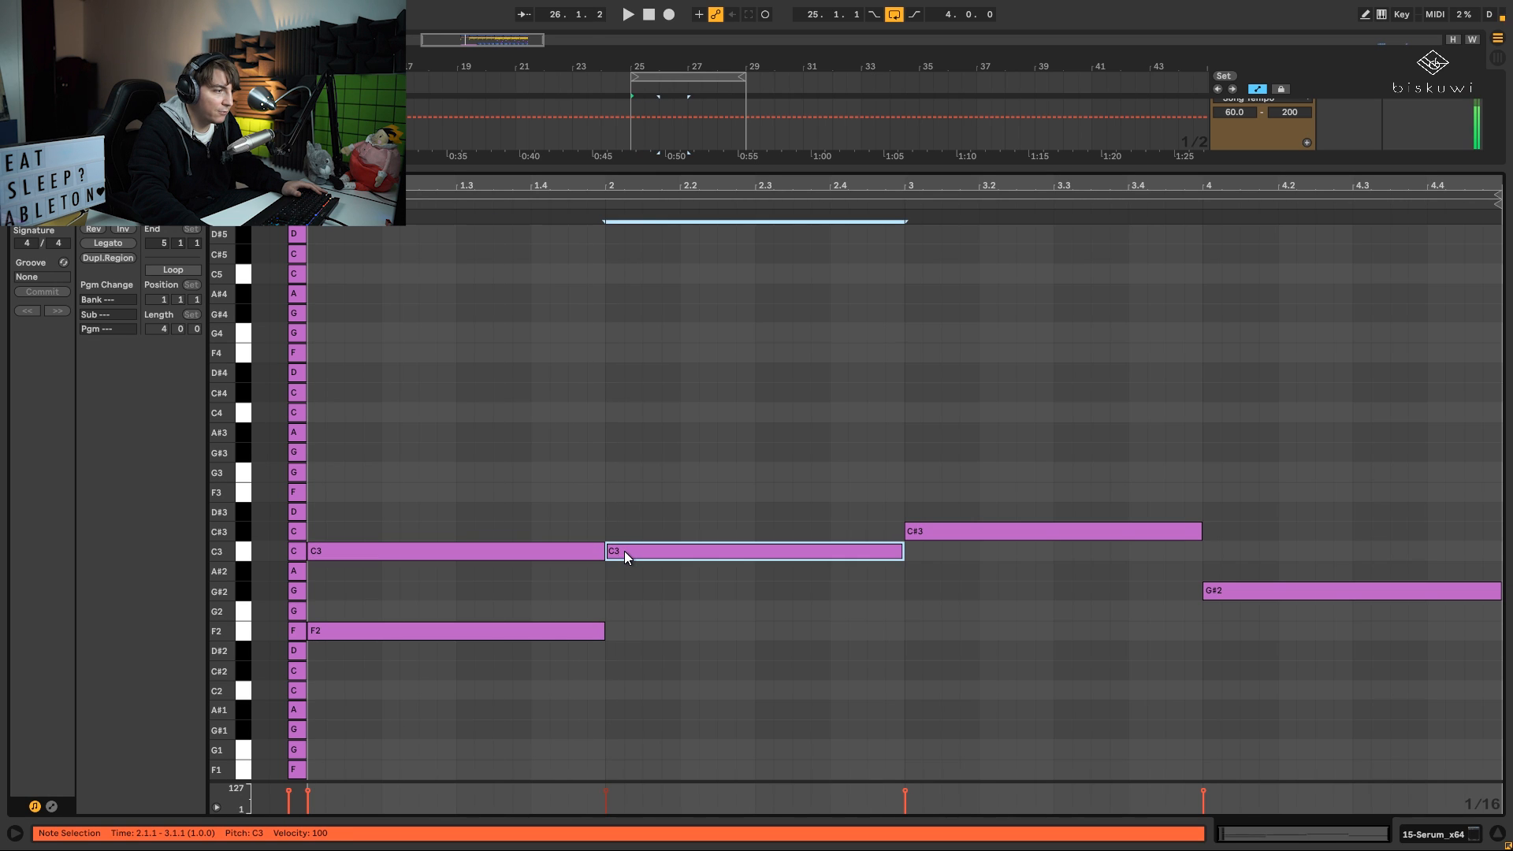
click(618, 528)
click(614, 479)
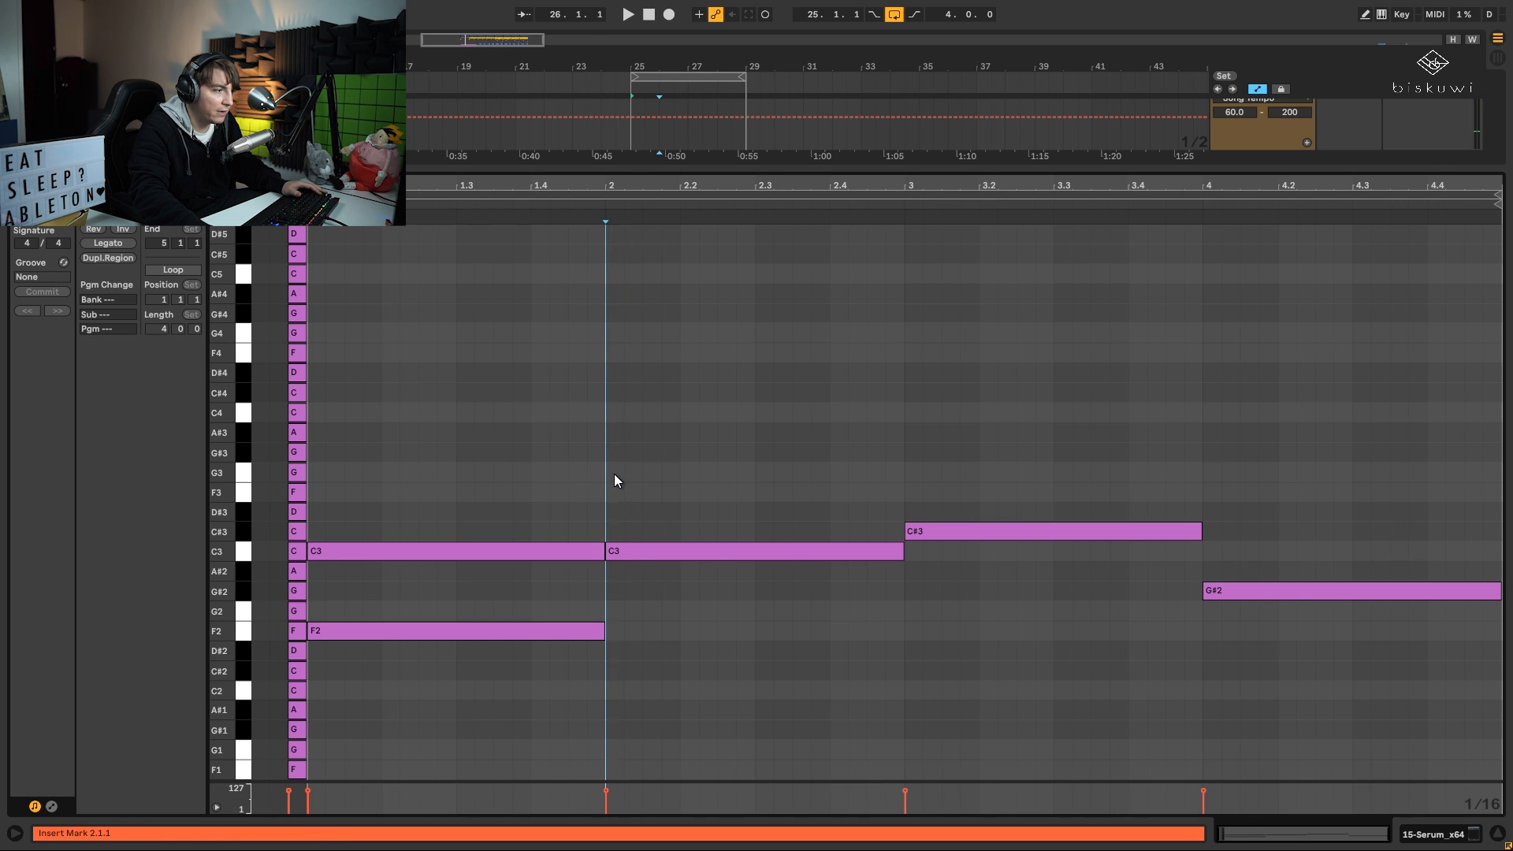
double_click(614, 475)
drag(622, 473, 904, 476)
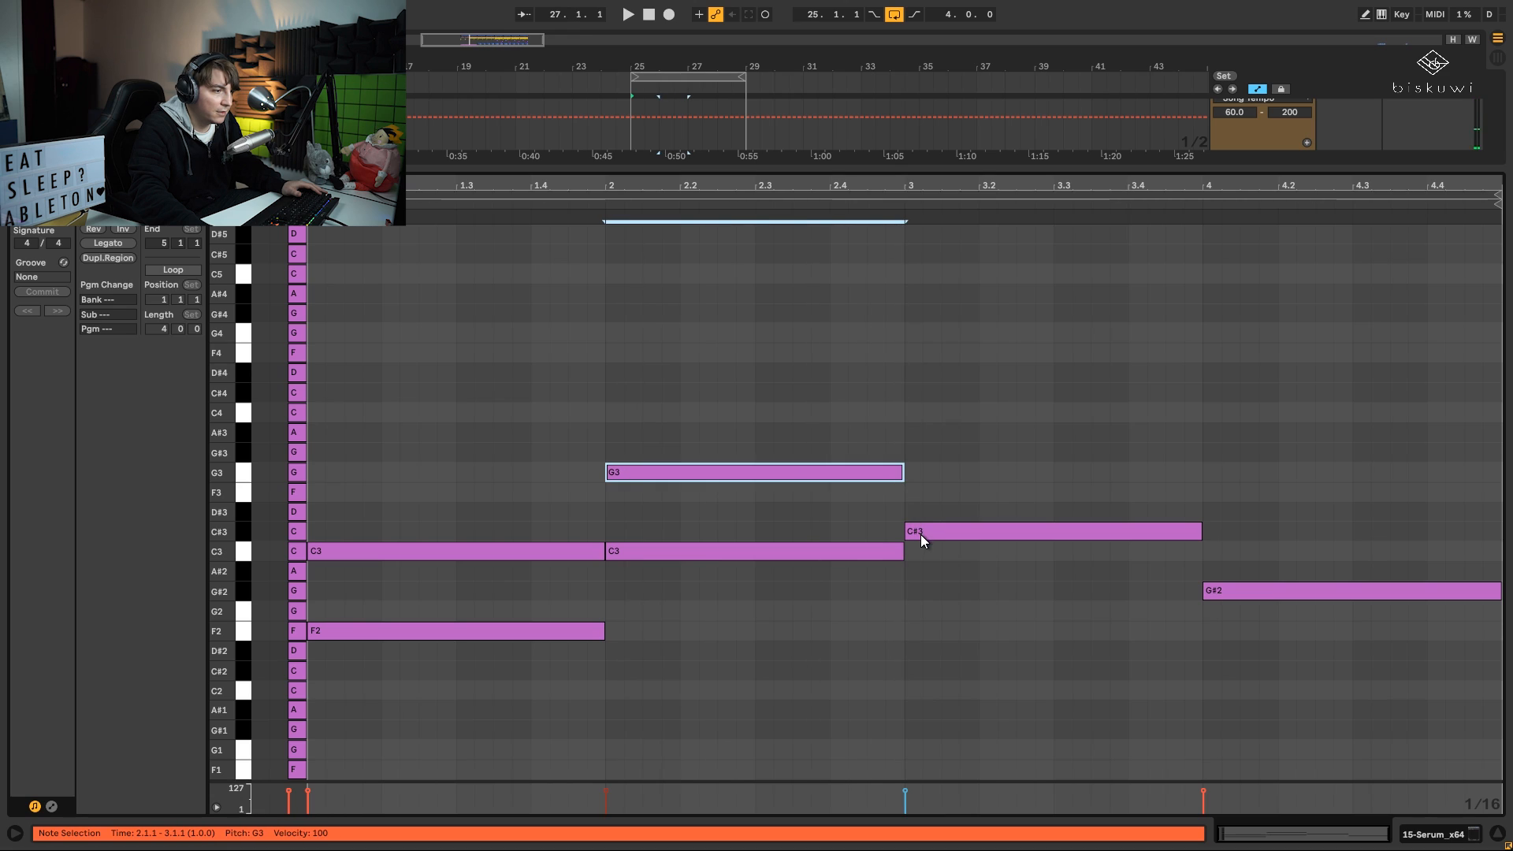
- Add one-bar fifths G#3 over C#3 in bar 3 and D#3 over G#2 in bar 4, and play the part back
click(921, 528)
click(920, 508)
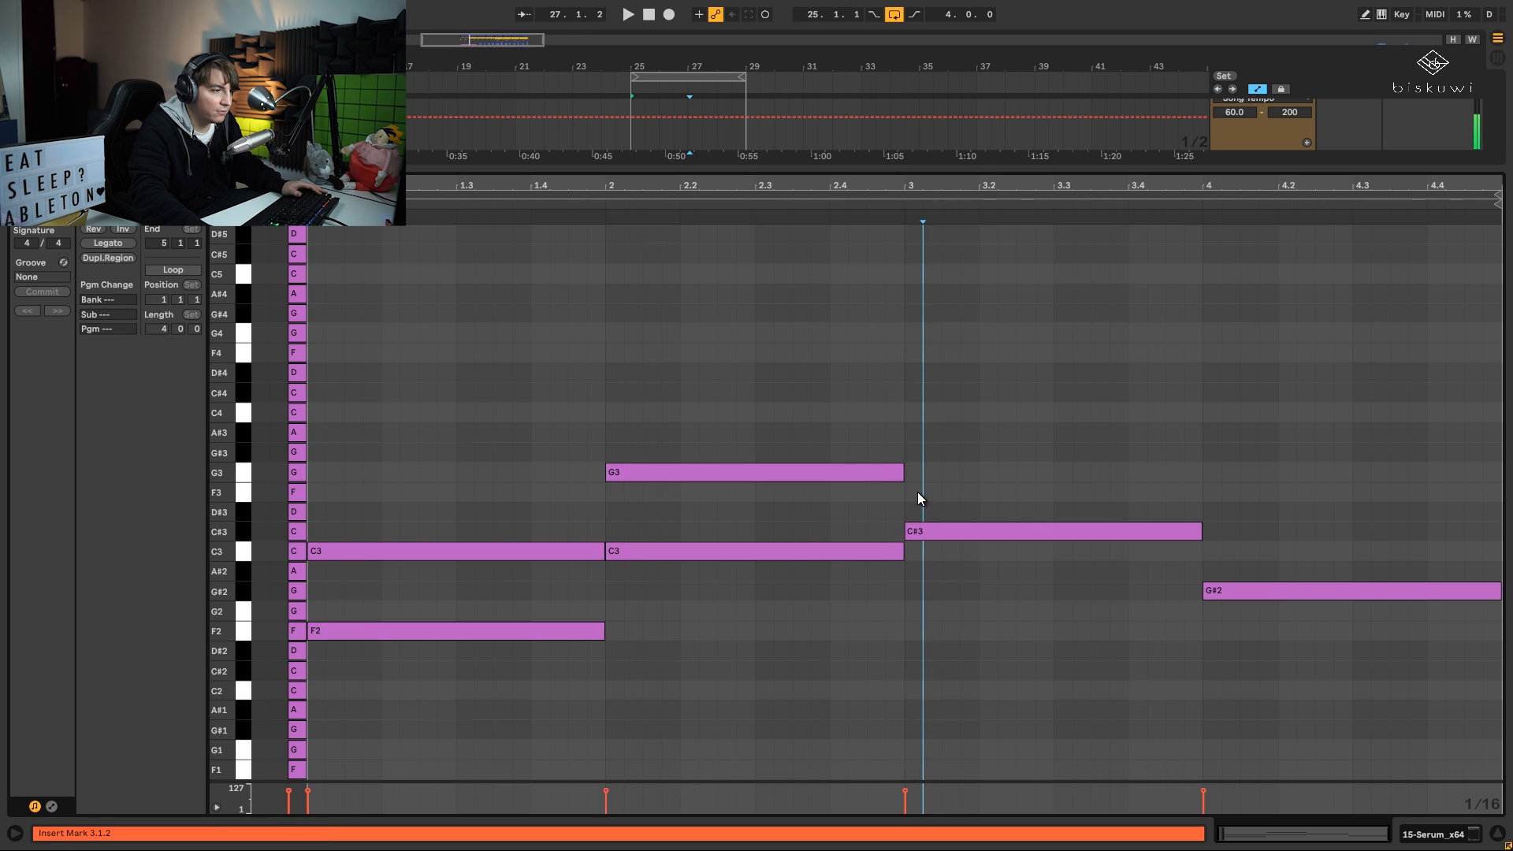
double_click(914, 453)
drag(917, 453, 1202, 452)
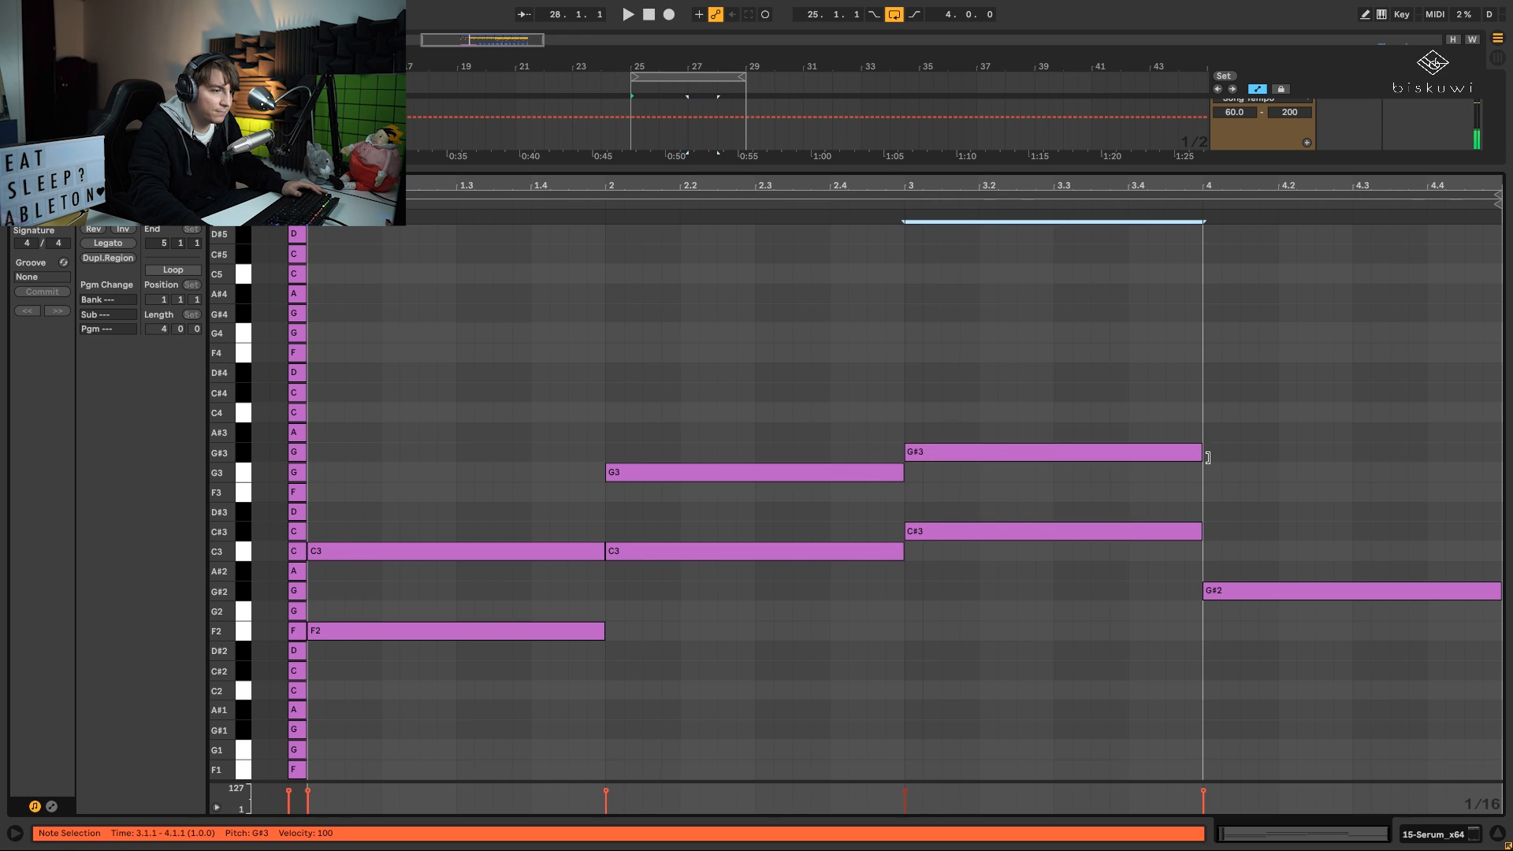
click(1223, 580)
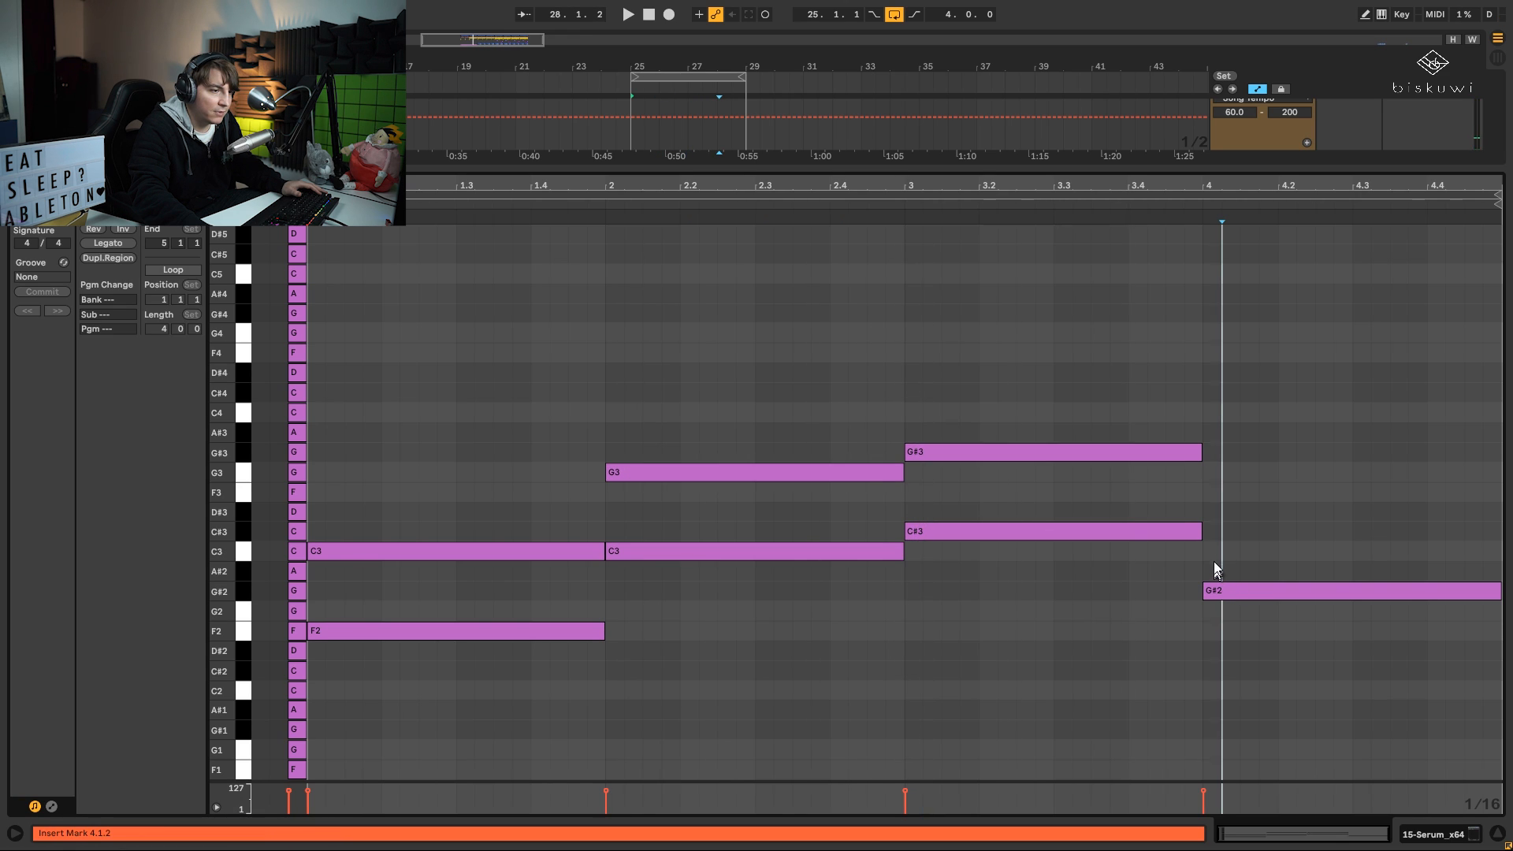
double_click(1213, 512)
drag(1218, 514, 1501, 511)
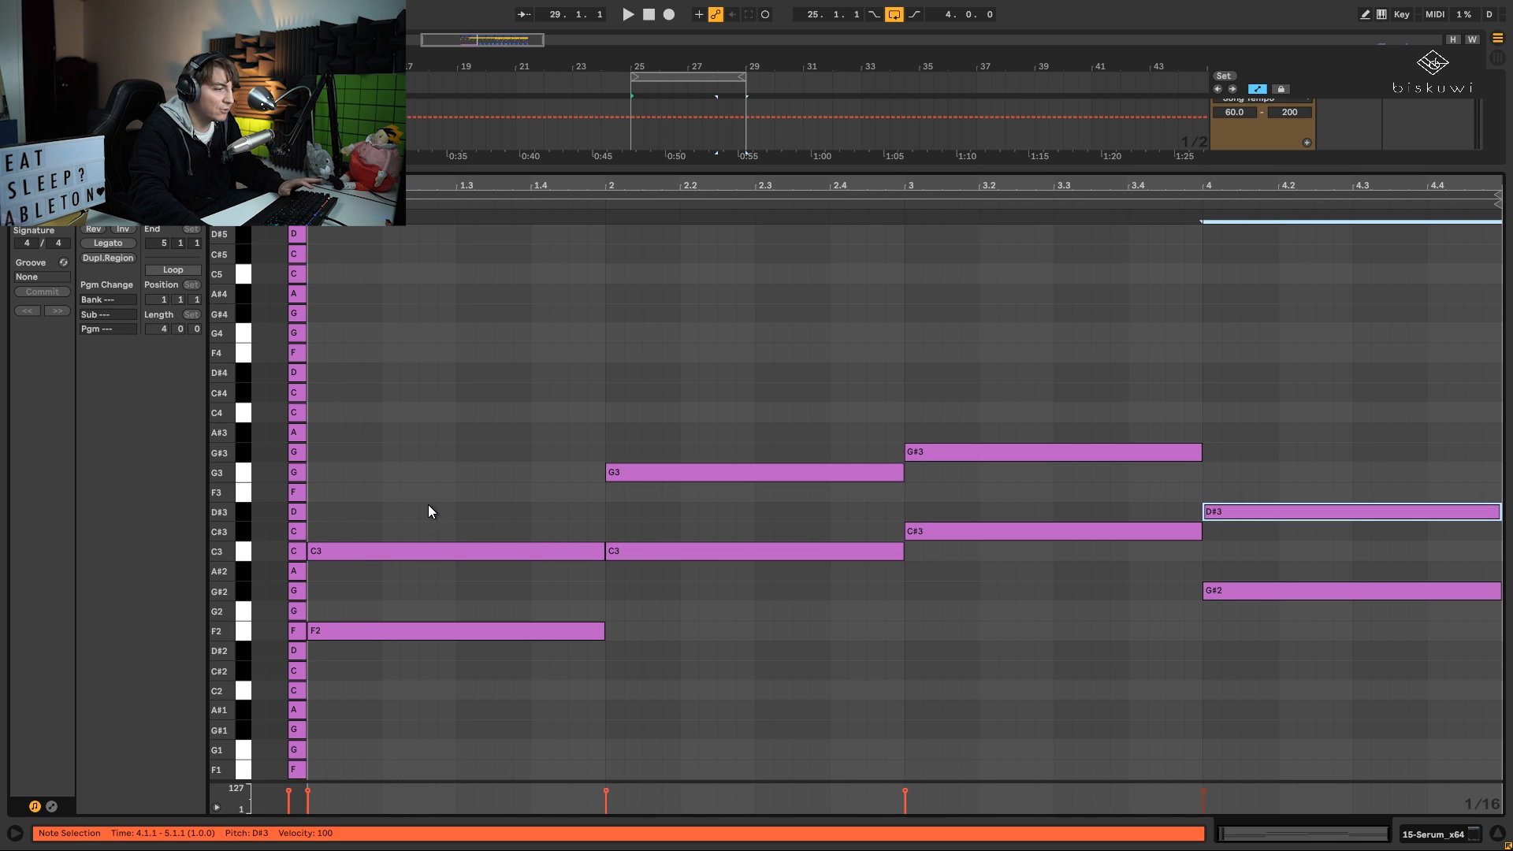
key(space)
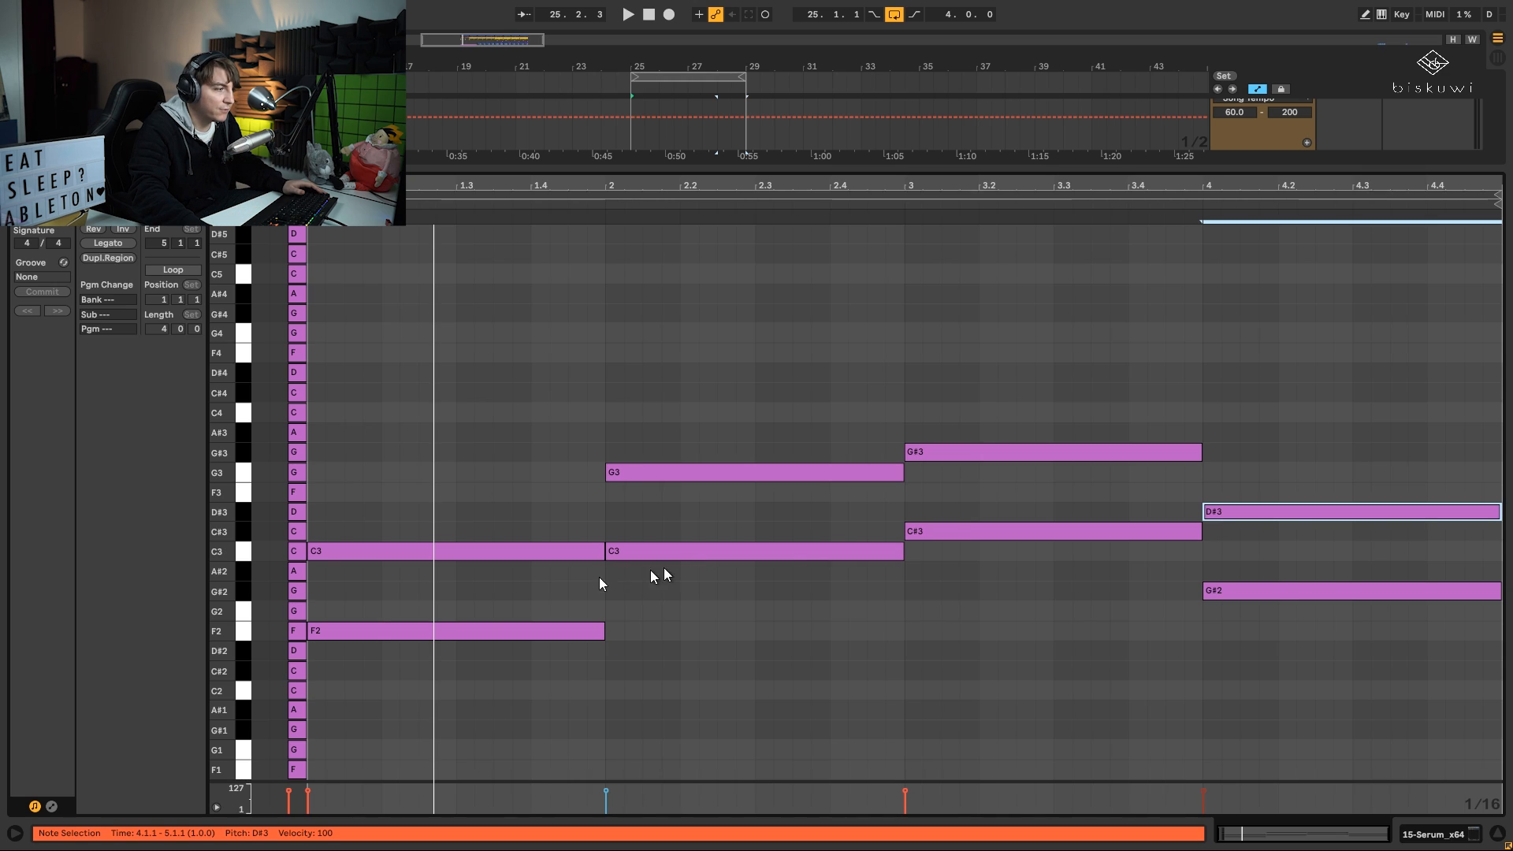
- Add one-bar thirds G#2 in bar 1 and D#3 in bar 2, raising each an octave to G#3 and D#4
double_click(311, 590)
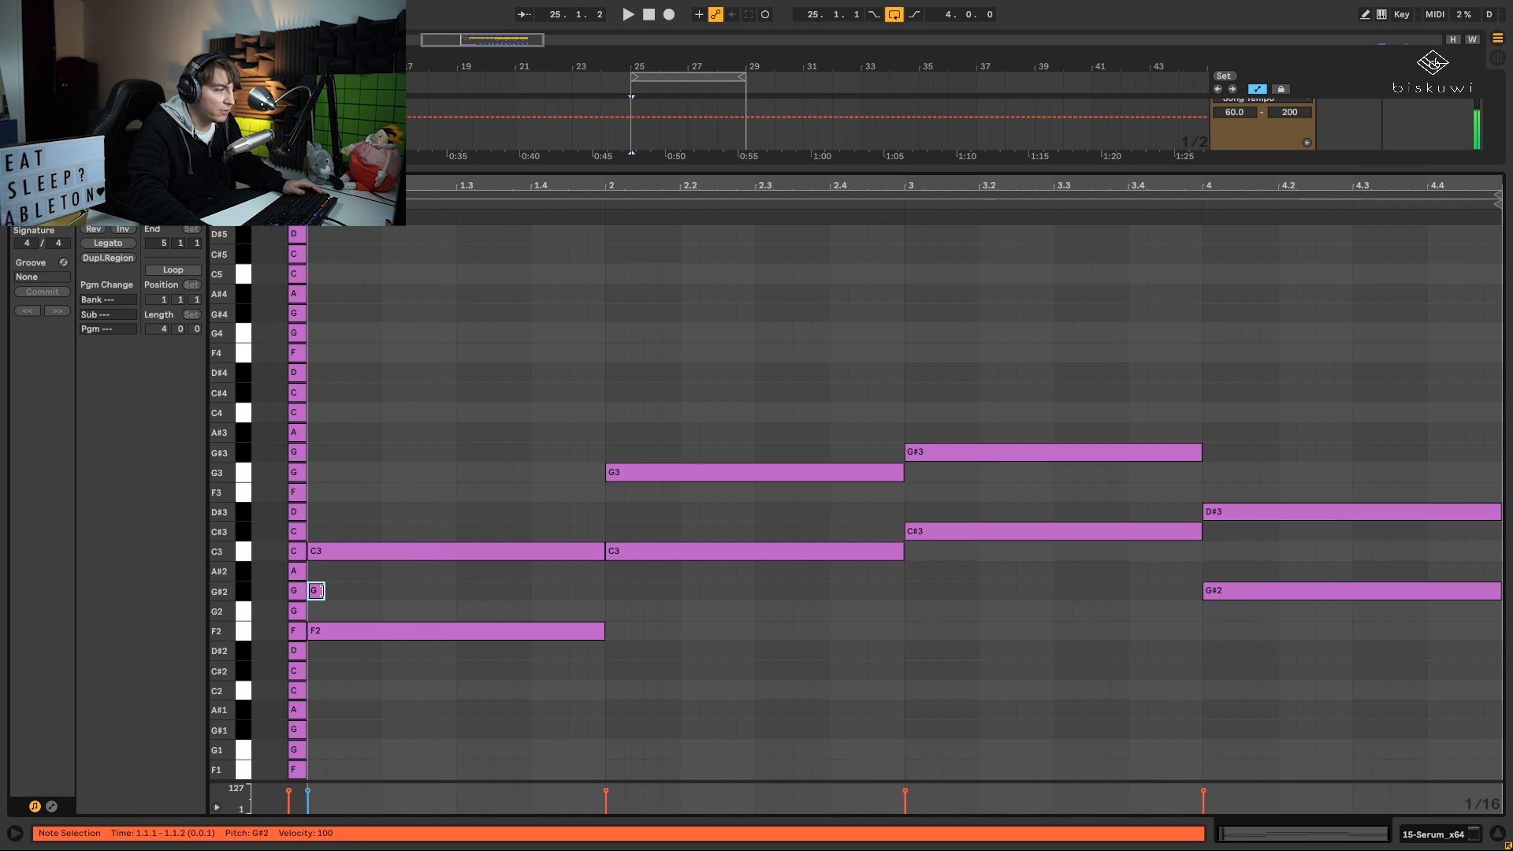
drag(324, 591, 603, 590)
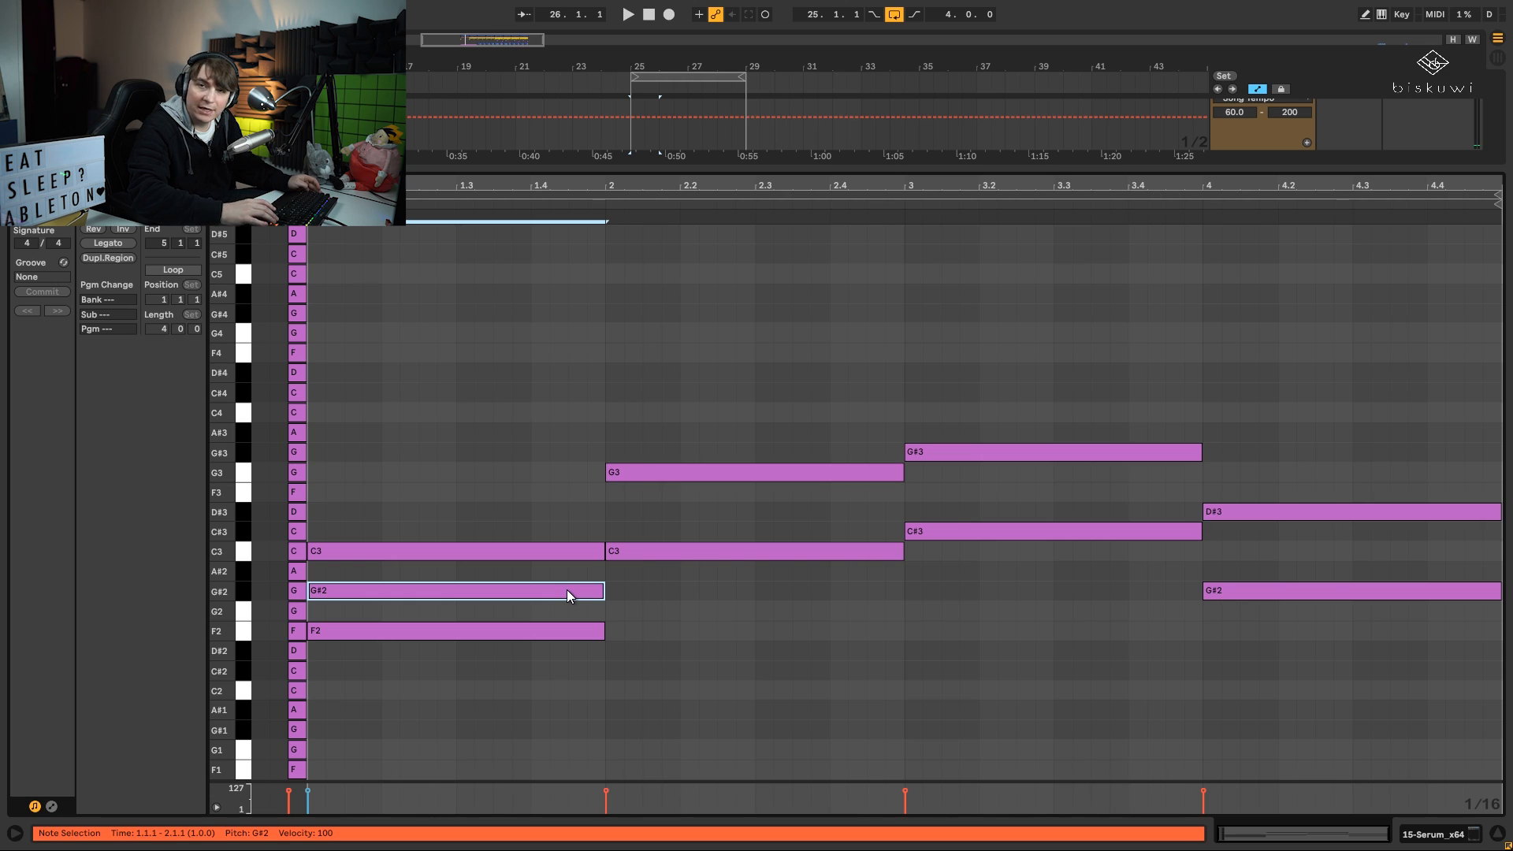
key(shift+Up)
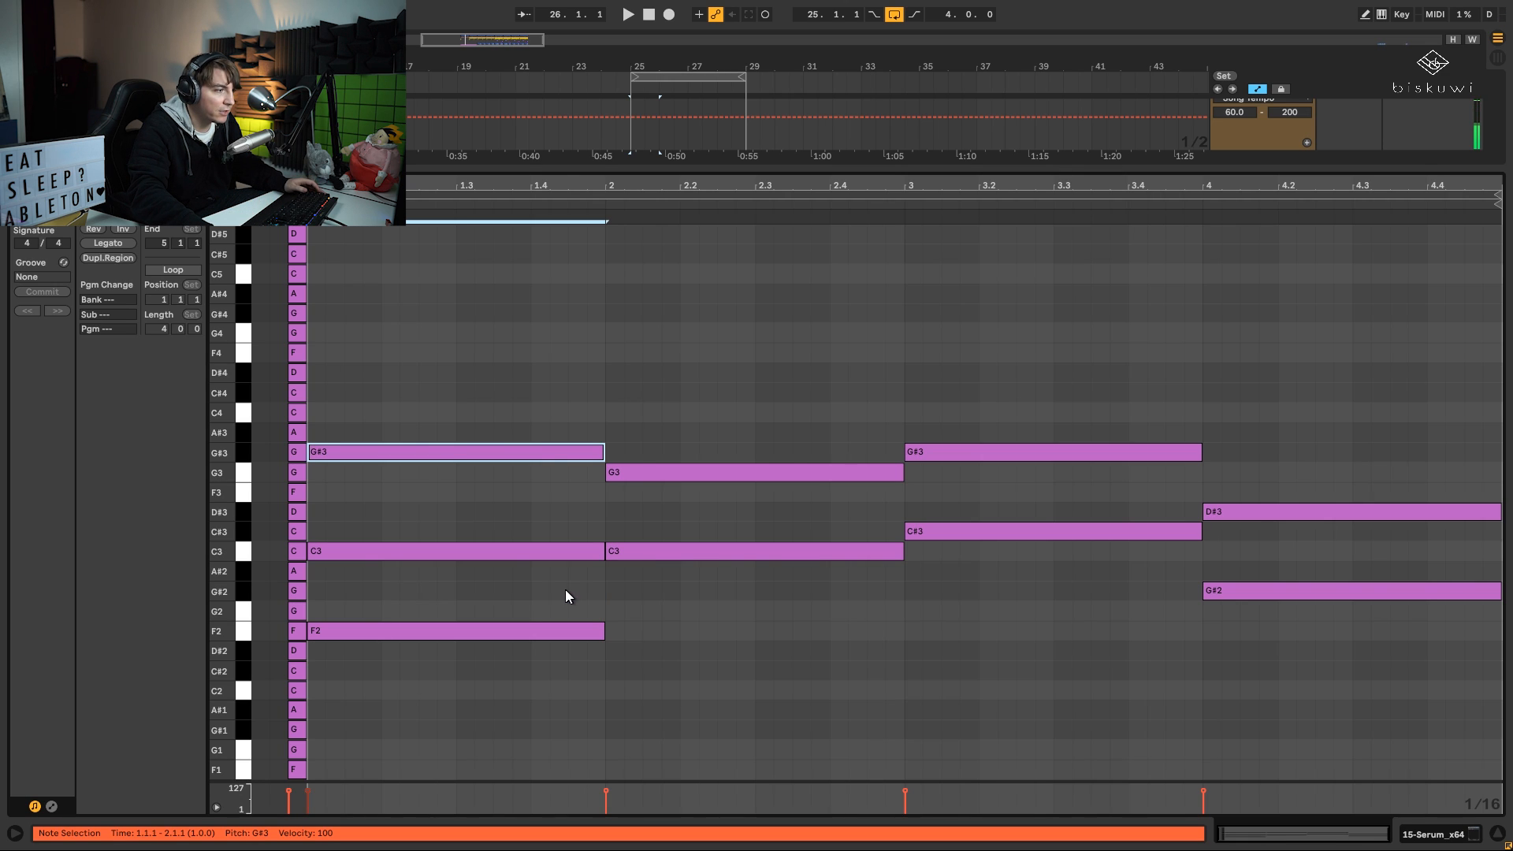
double_click(619, 513)
drag(626, 512, 890, 516)
key(shift+Up)
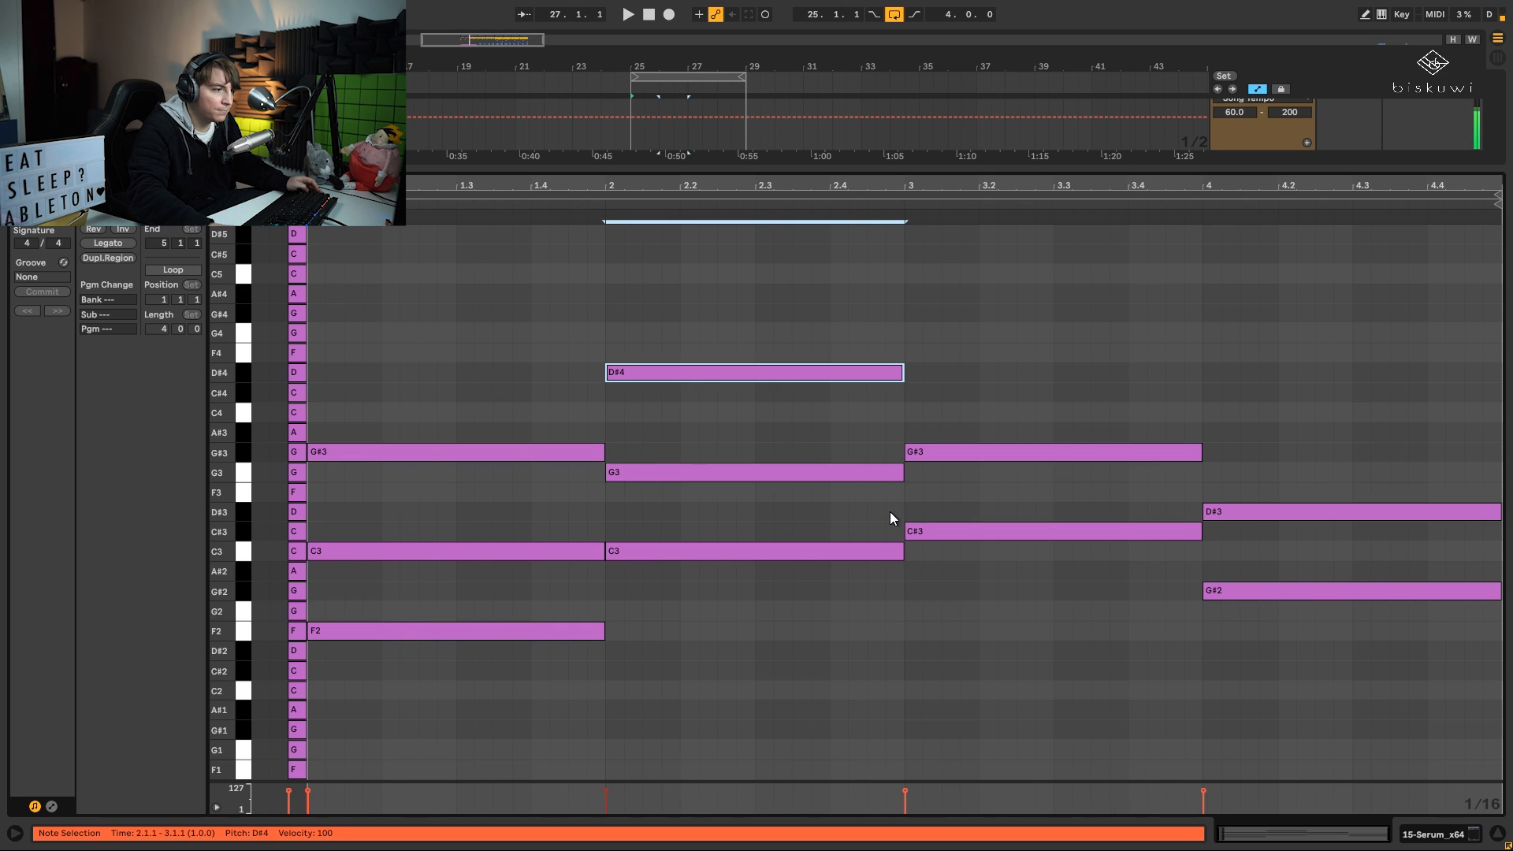
- Add one-bar thirds F3 in bar 3 and C3 in bar 4, raise each an octave to F4 and C4, and play the chords back
double_click(916, 487)
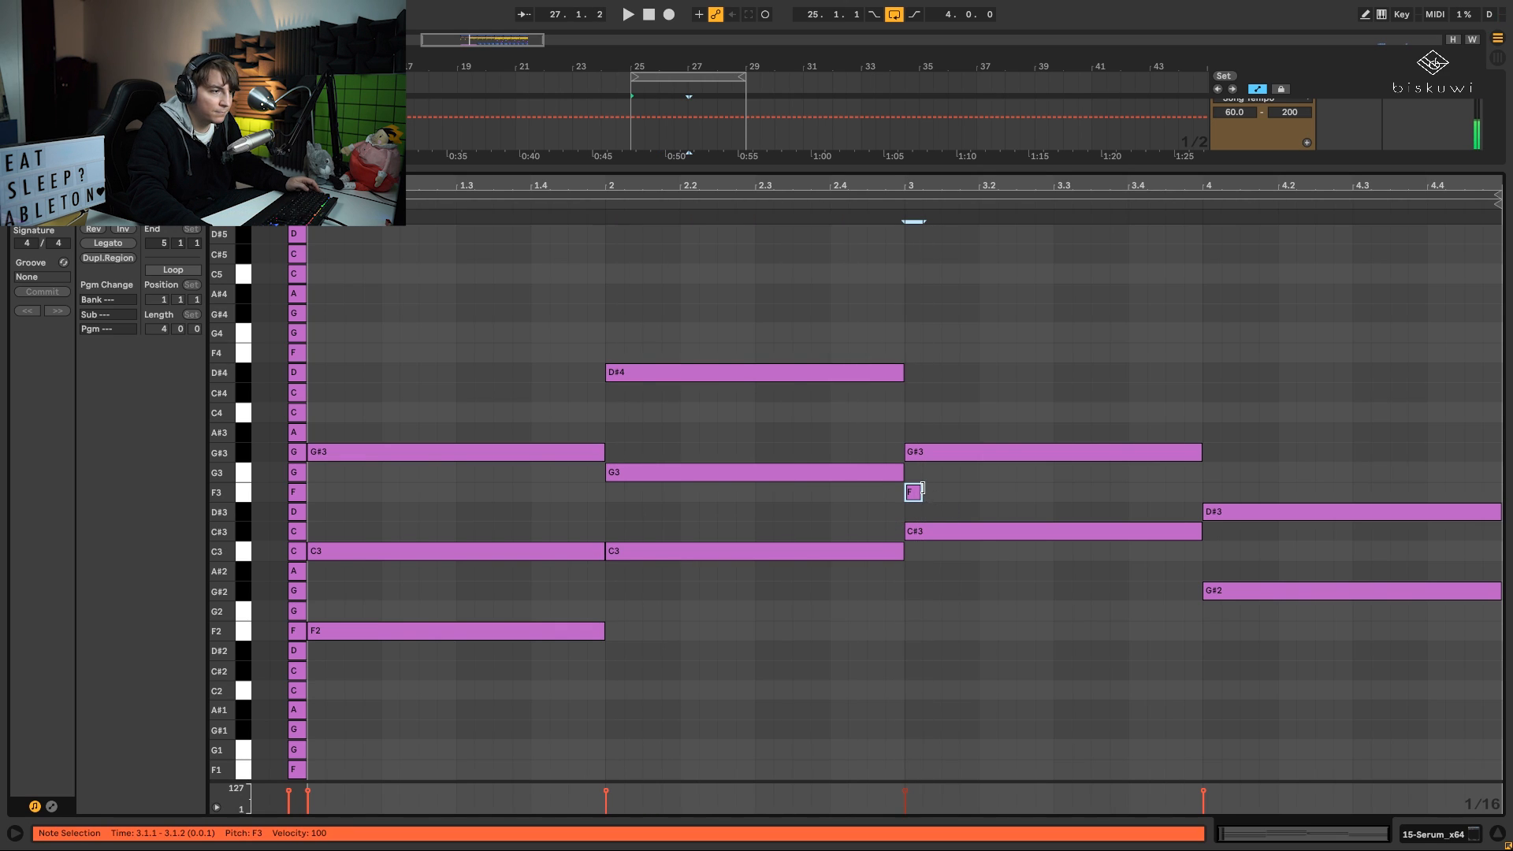
drag(924, 492, 1174, 488)
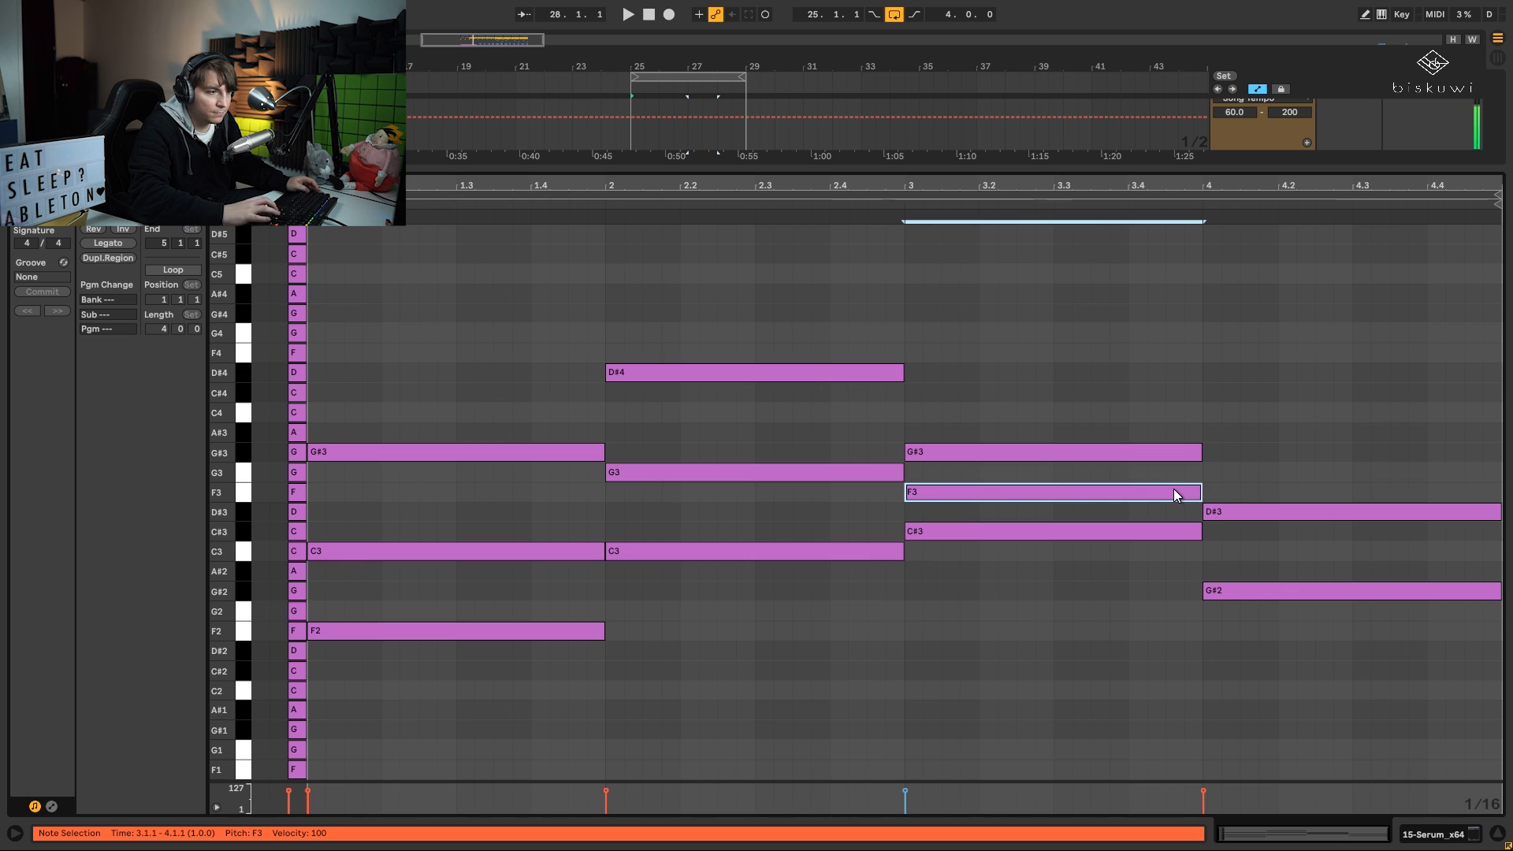
key(shift+Up)
double_click(1217, 550)
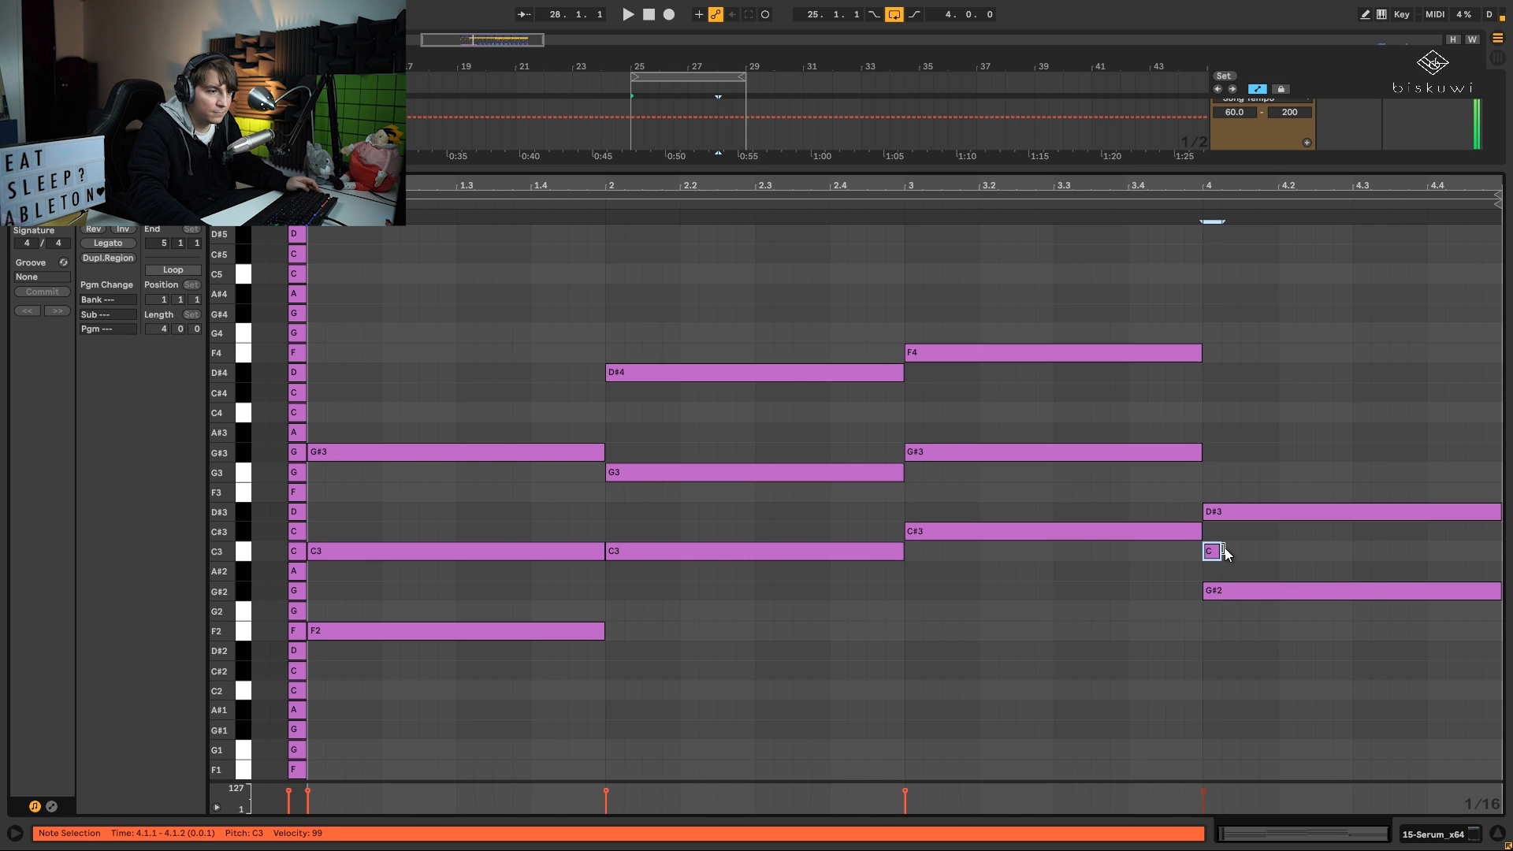
drag(1223, 551, 1443, 546)
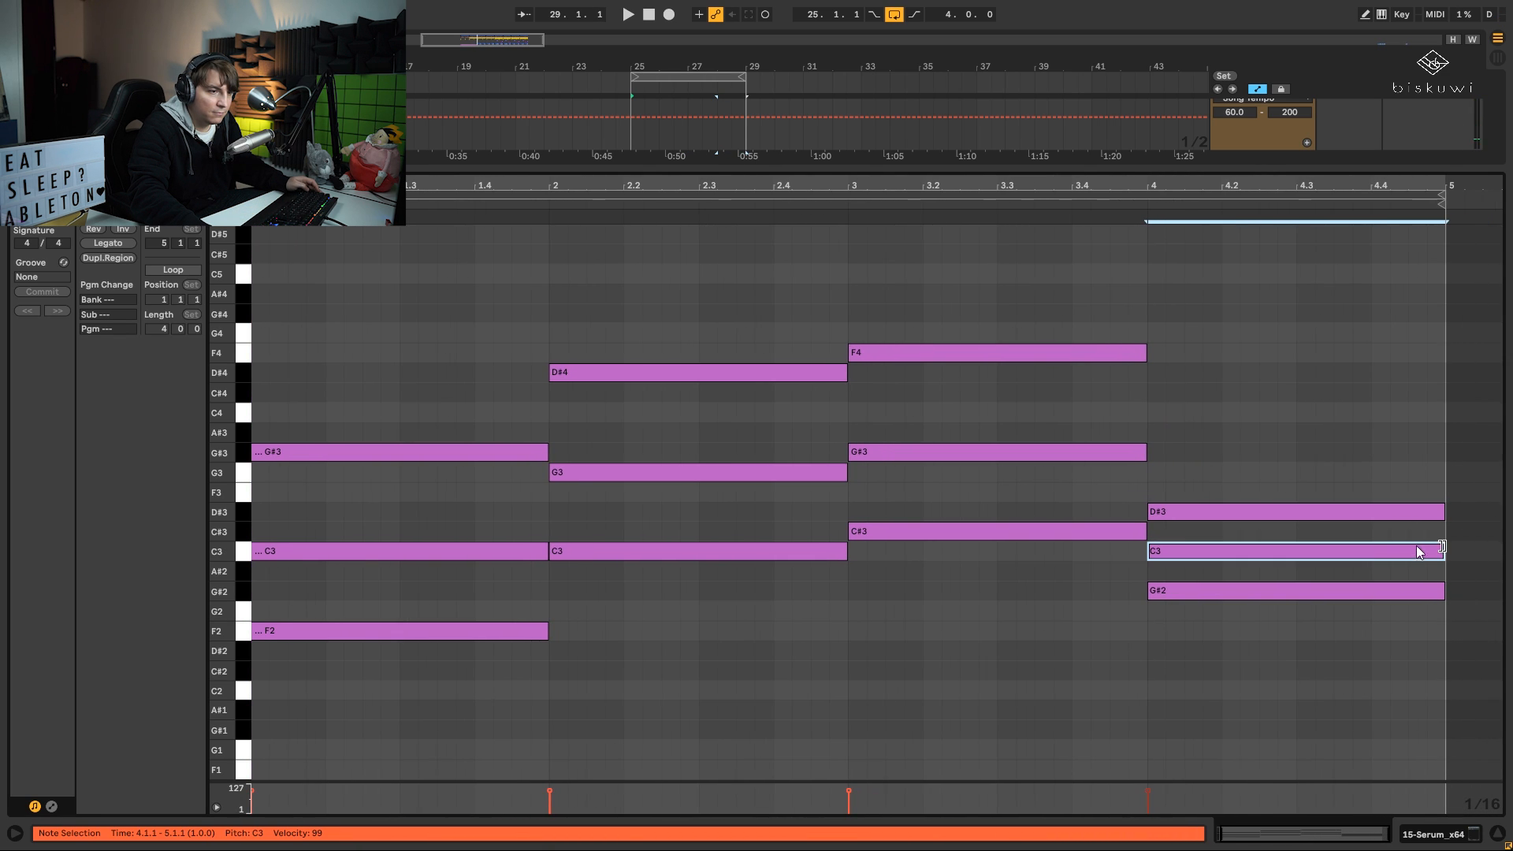
key(shift+Up)
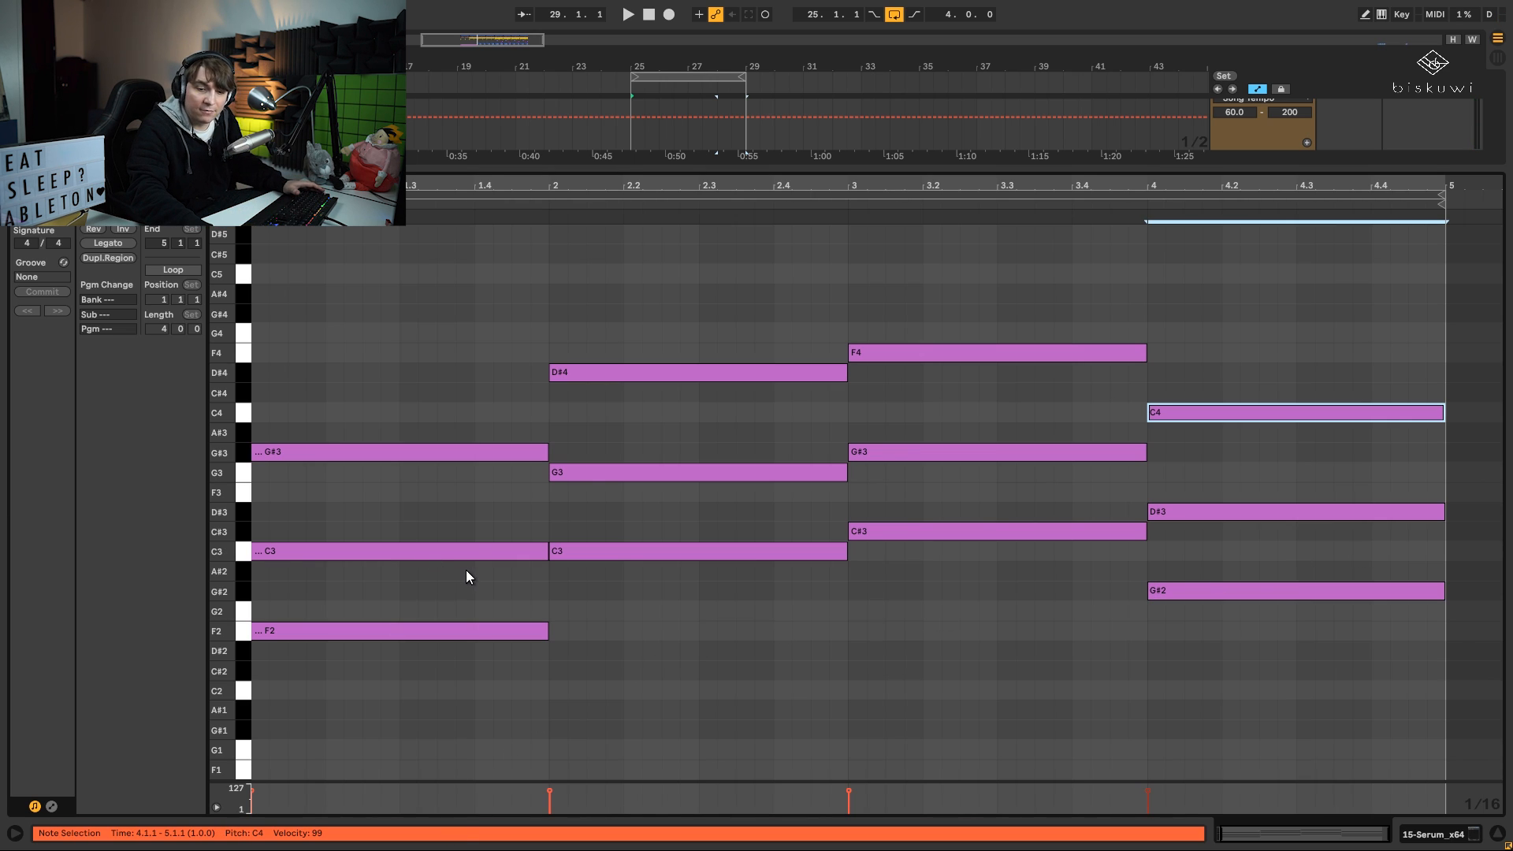
key(space)
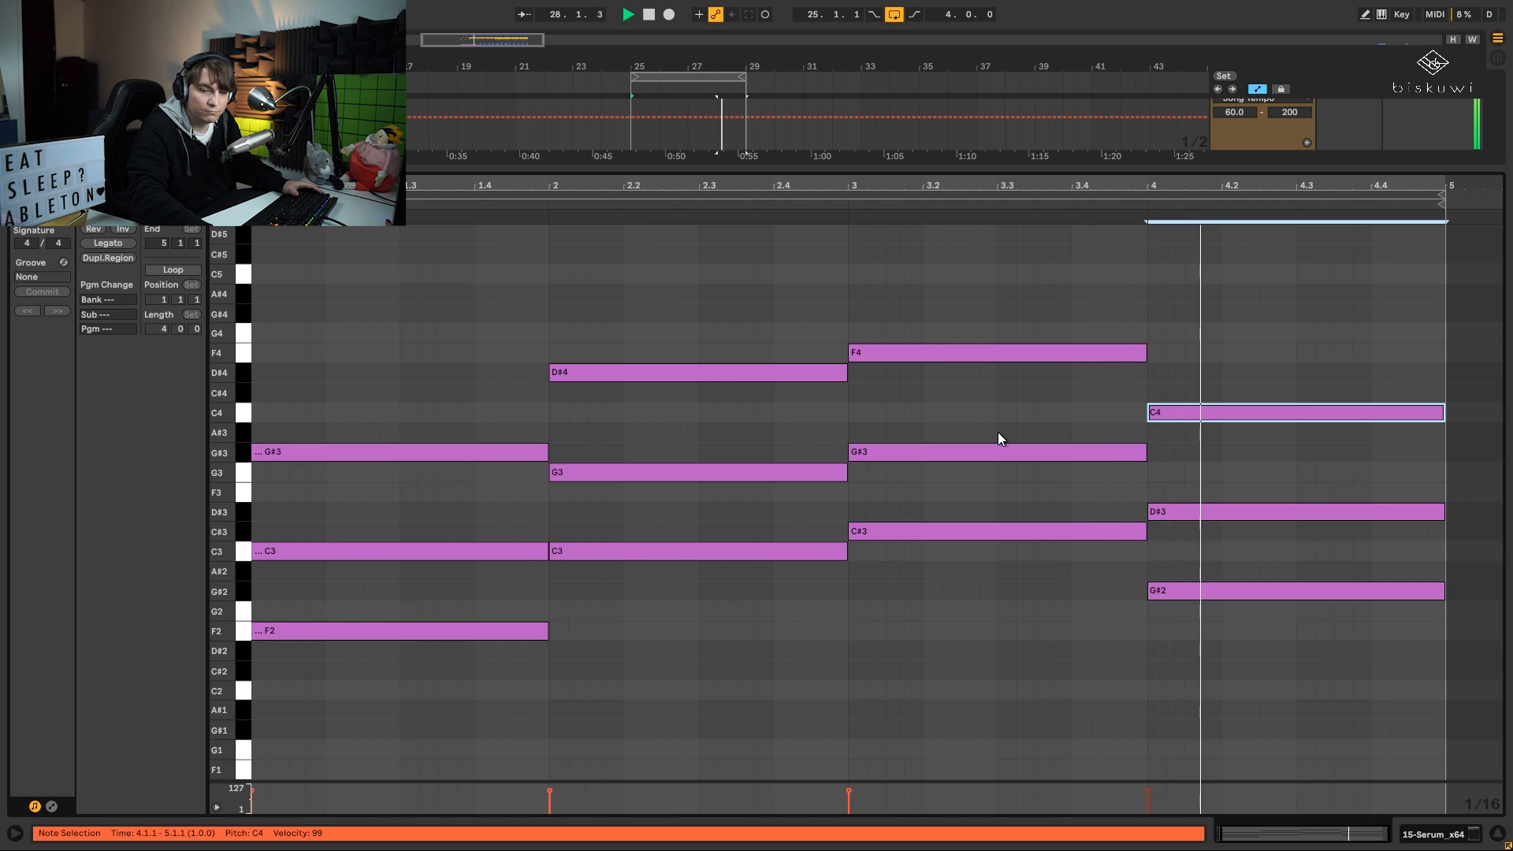
key(space)
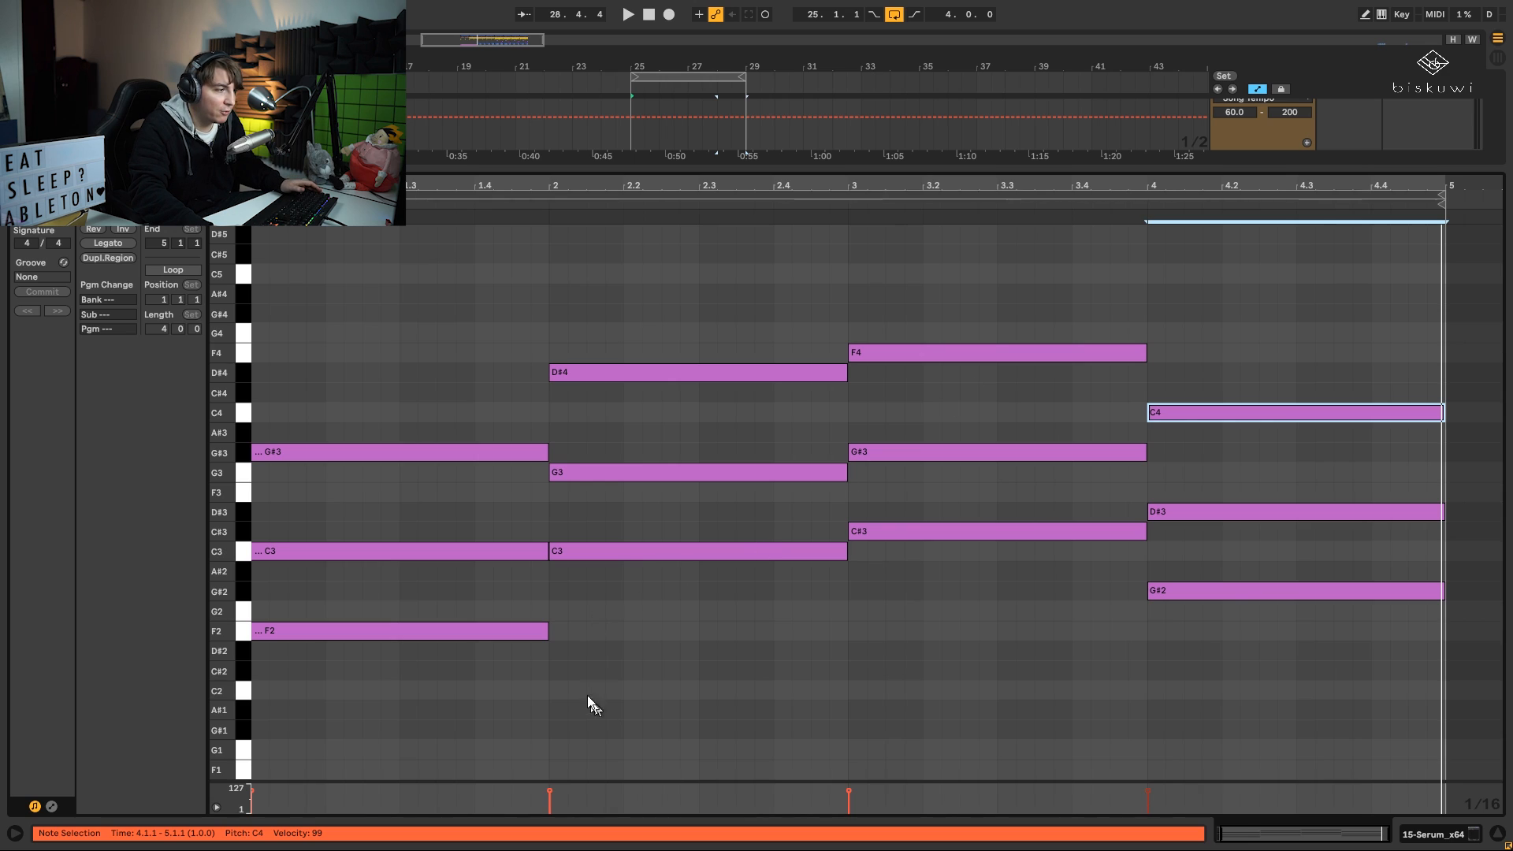
- Highlight the root note of each chord in turn: F2, C3, C#3 and G#2
drag(615, 683, 489, 611)
drag(724, 625, 678, 549)
drag(979, 585, 938, 515)
drag(1249, 607, 1201, 571)
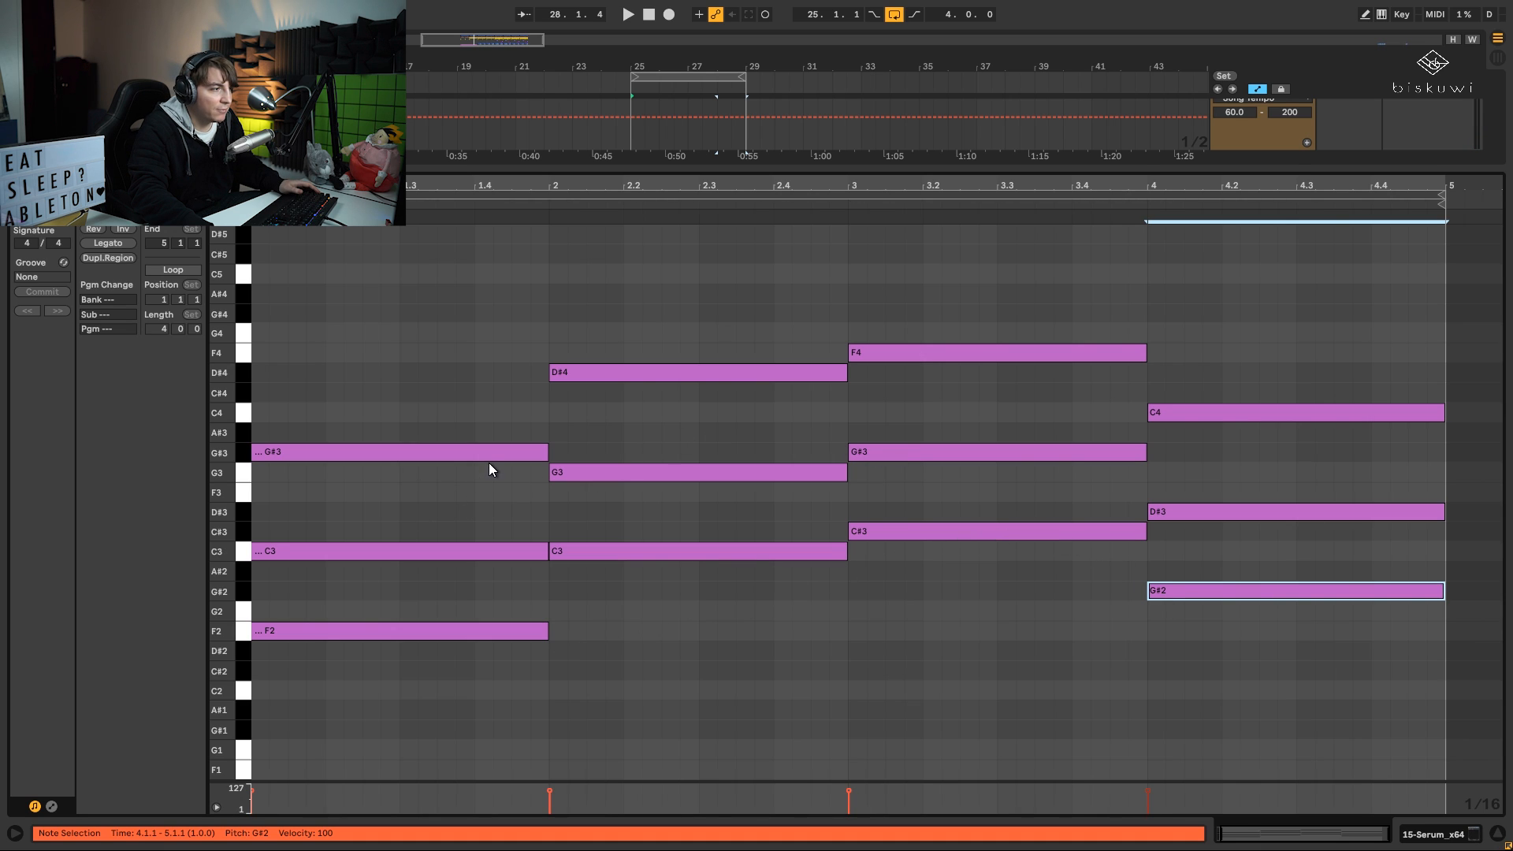
- Move the top F4 note of the bar 3 chord down to C4 while the loop plays
click(921, 356)
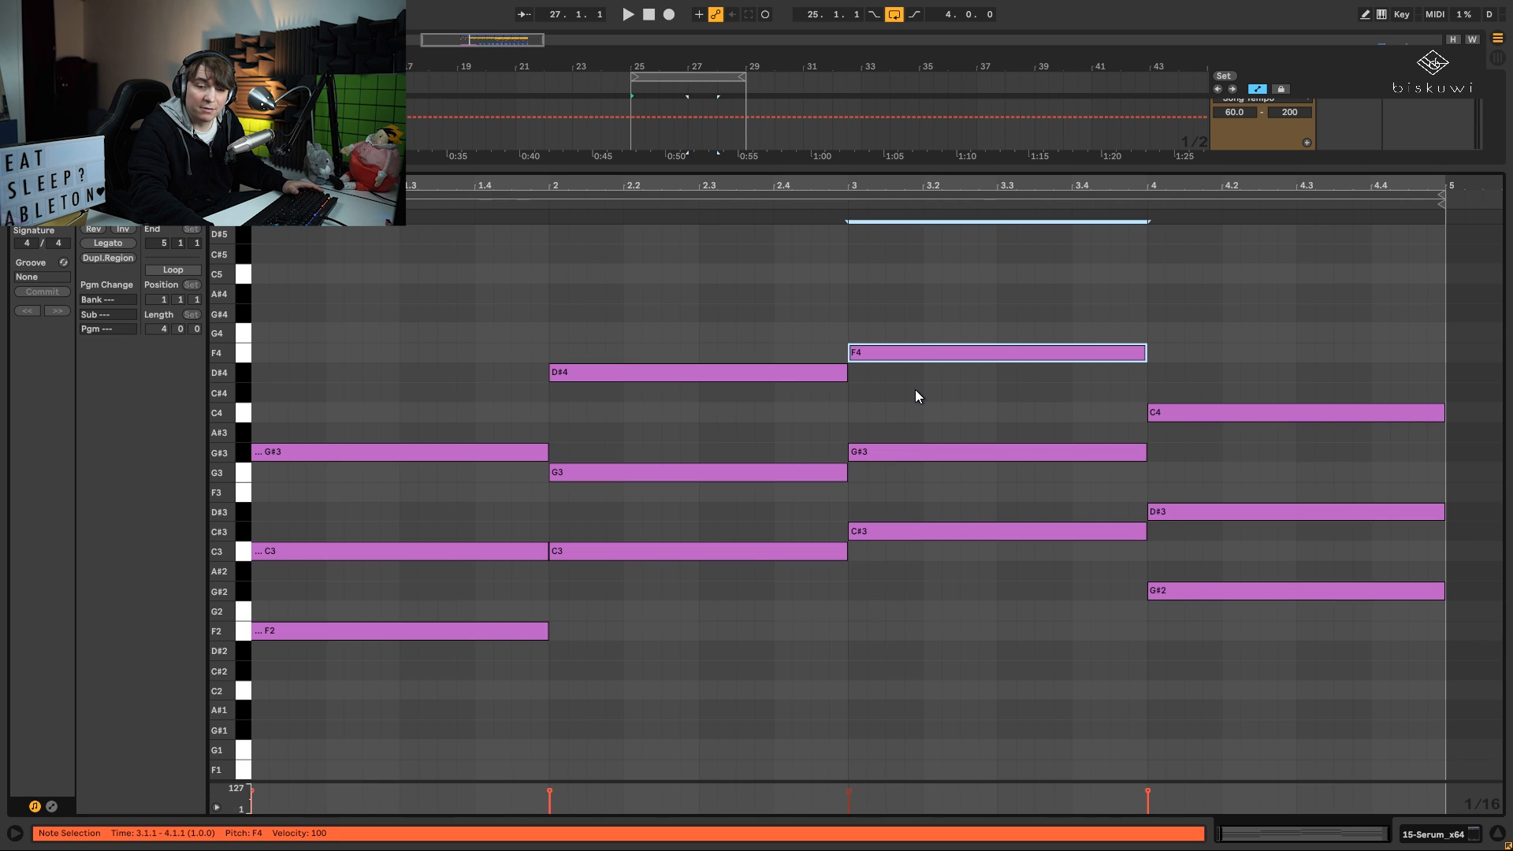
key(space)
drag(908, 357, 912, 410)
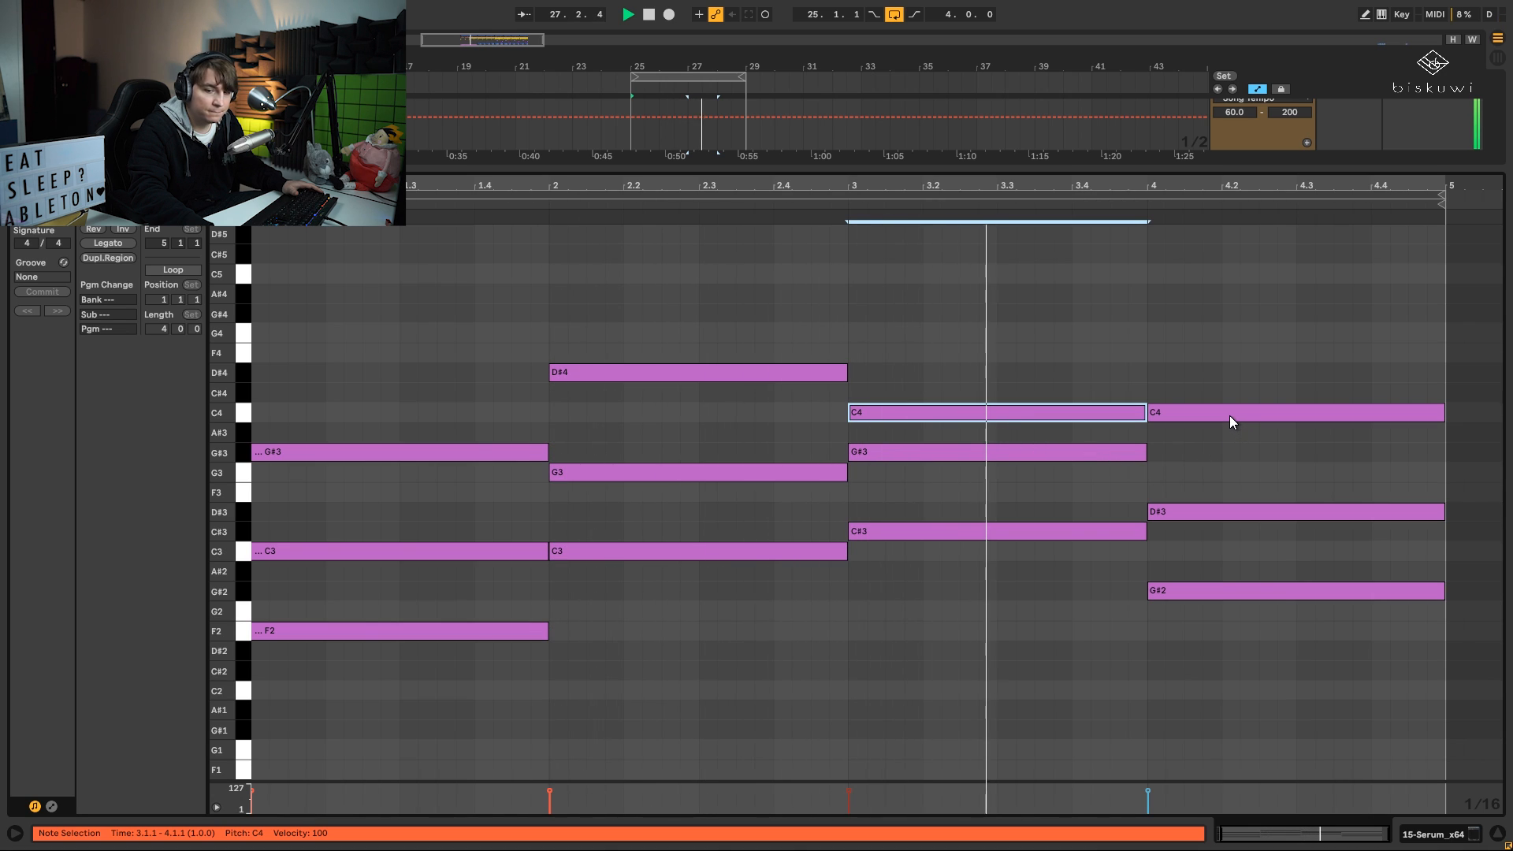
- Raise the top C4 note of the bar 4 chord to C#4 and play the progression back
key(space)
drag(1234, 421, 1230, 403)
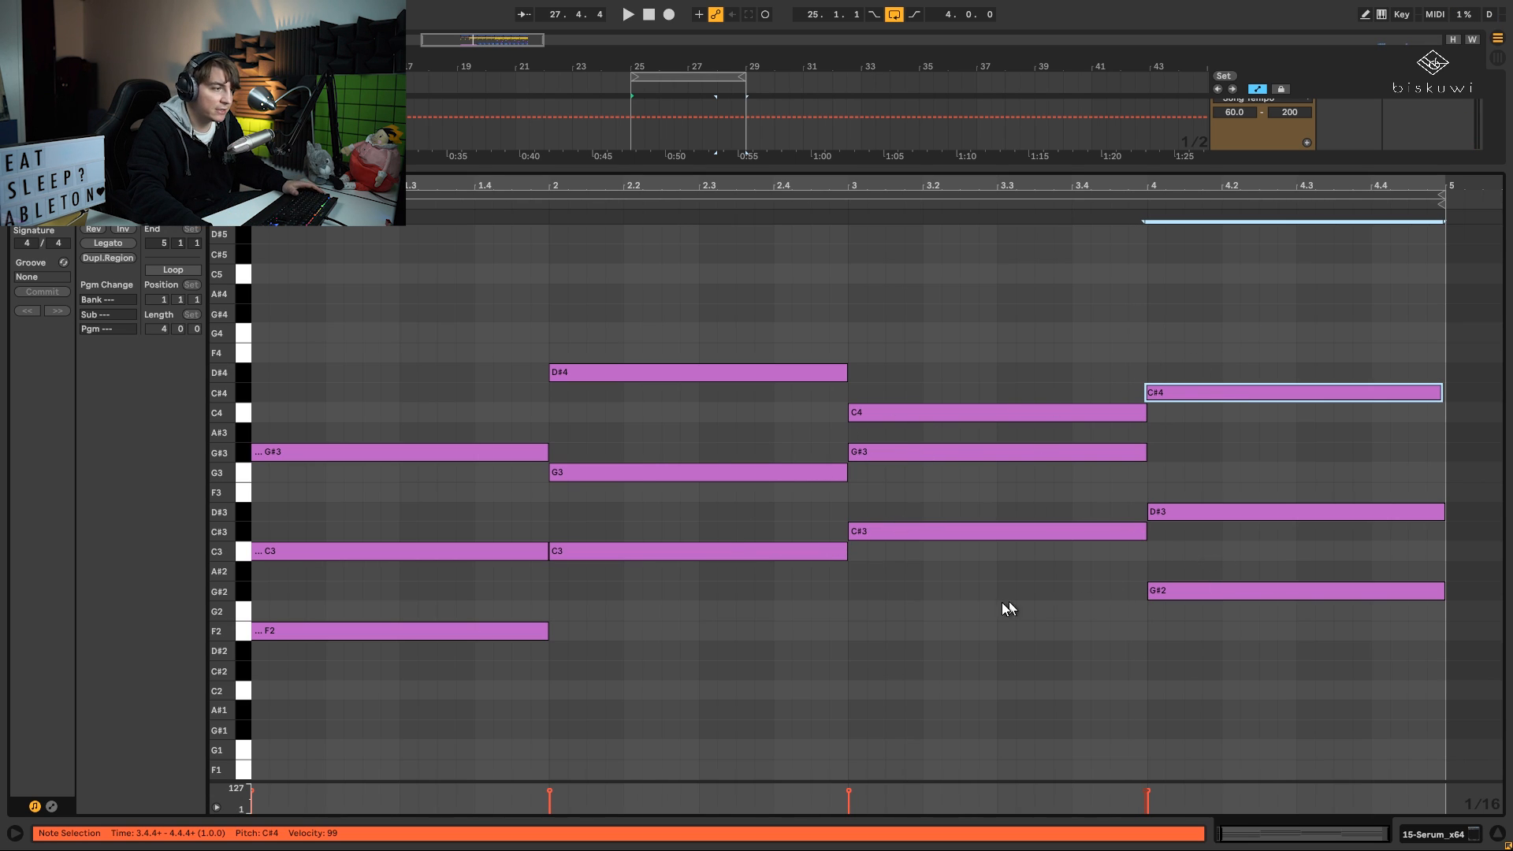
key(space)
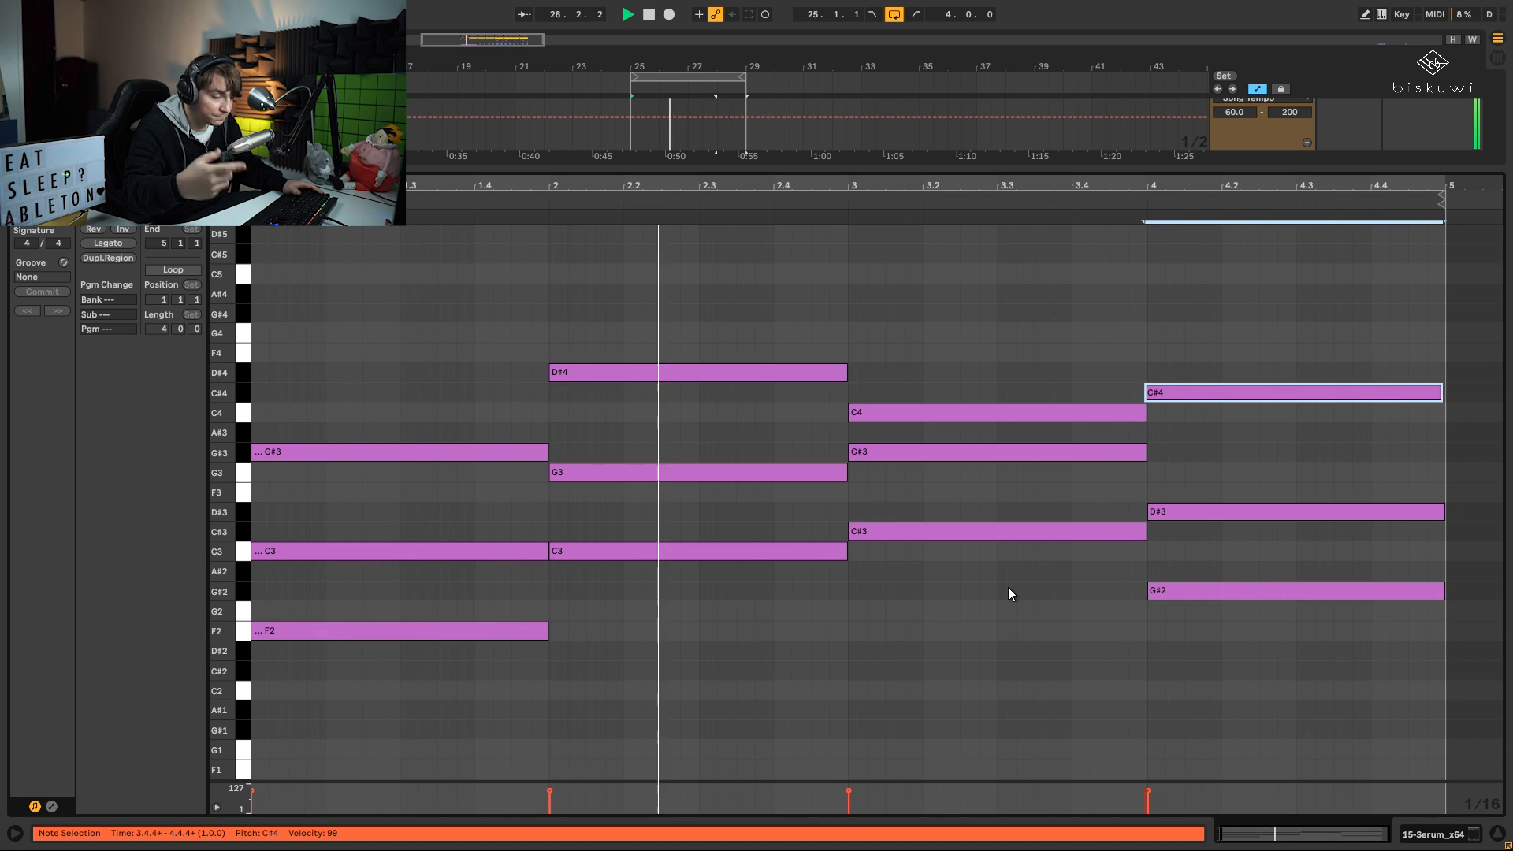
key(space)
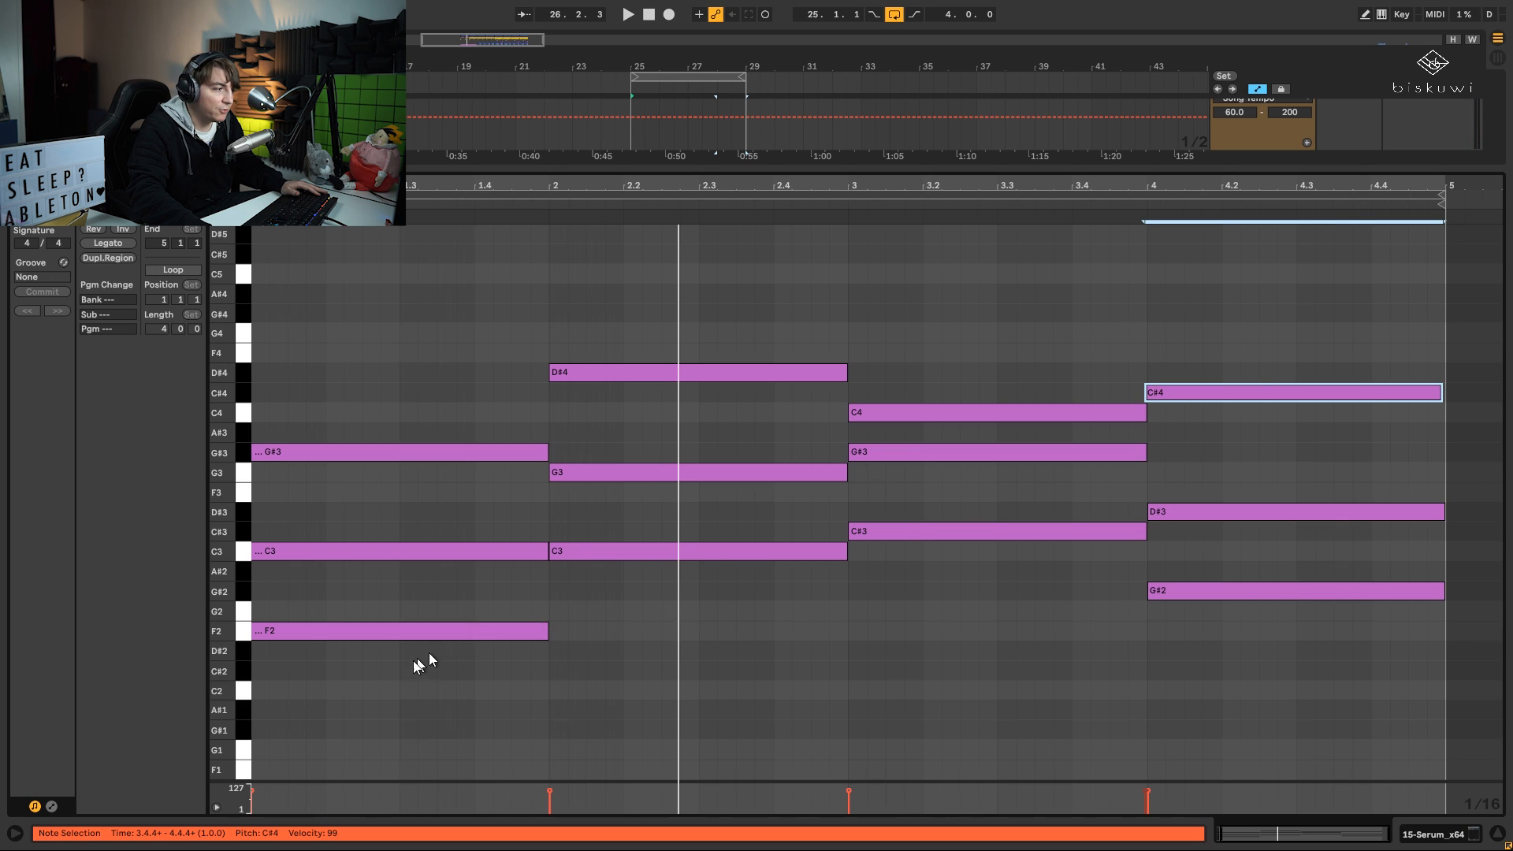
- Copy each chord's root one octave down, adding F1, C2, C#2 and G#1 in bars 1 to 4, and play the result
drag(451, 692, 406, 614)
drag(754, 604, 675, 541)
drag(940, 555, 902, 516)
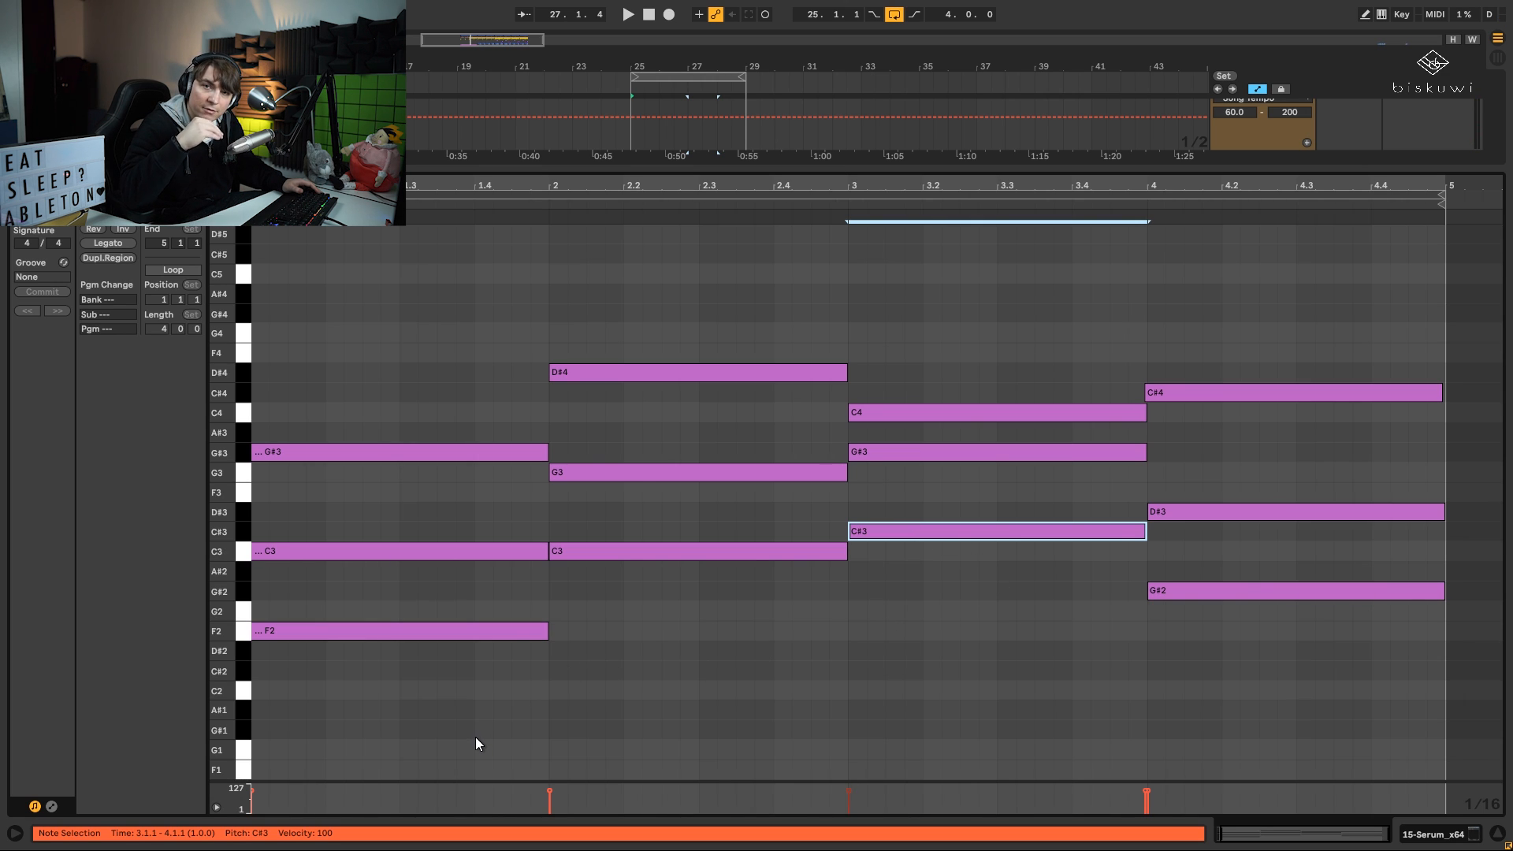
drag(347, 629, 348, 770)
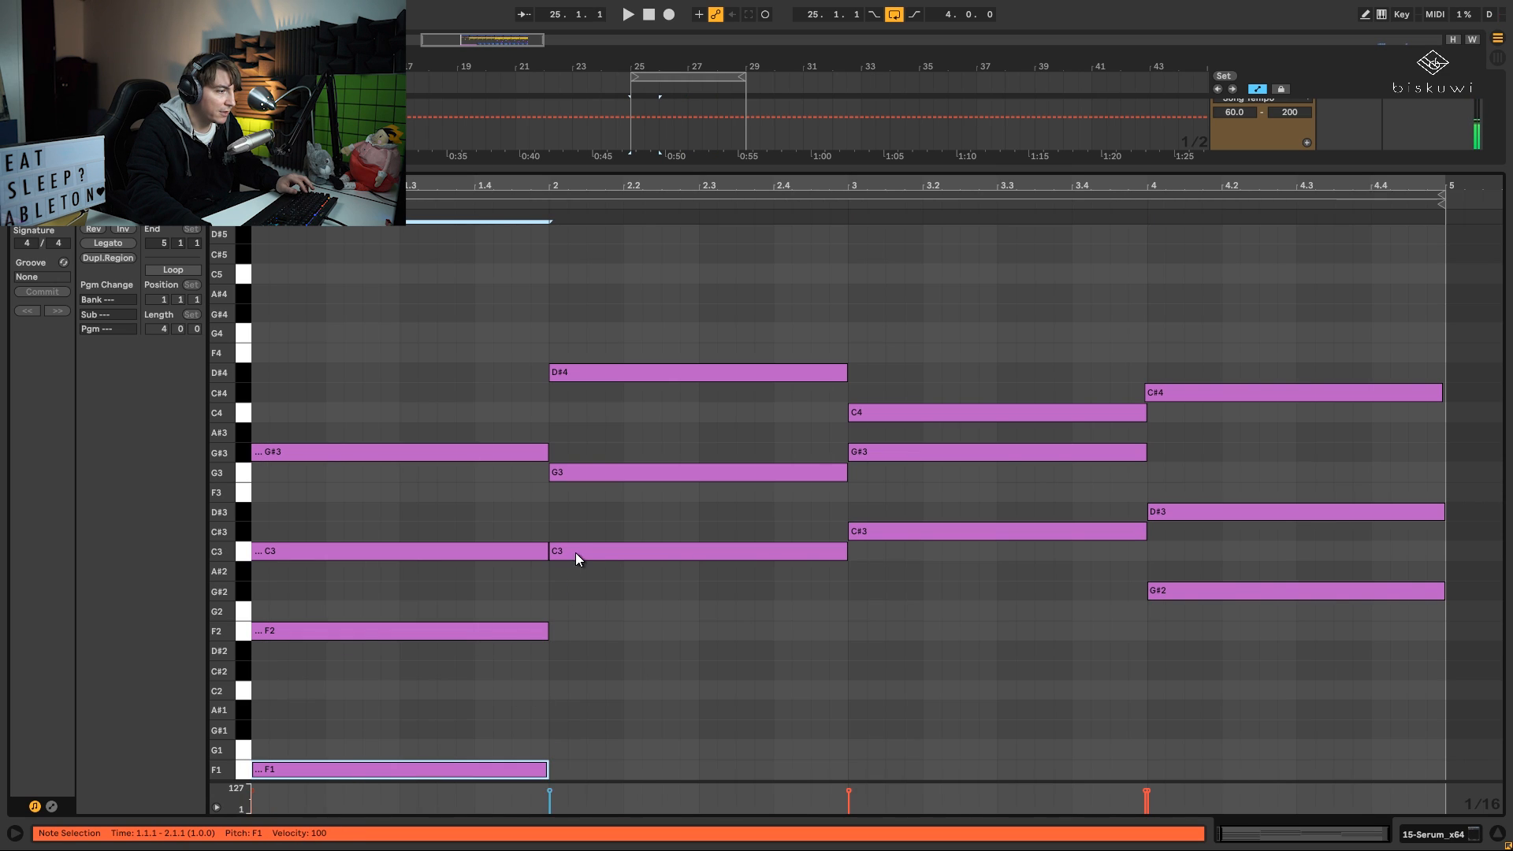
drag(575, 552, 576, 699)
drag(886, 539, 886, 680)
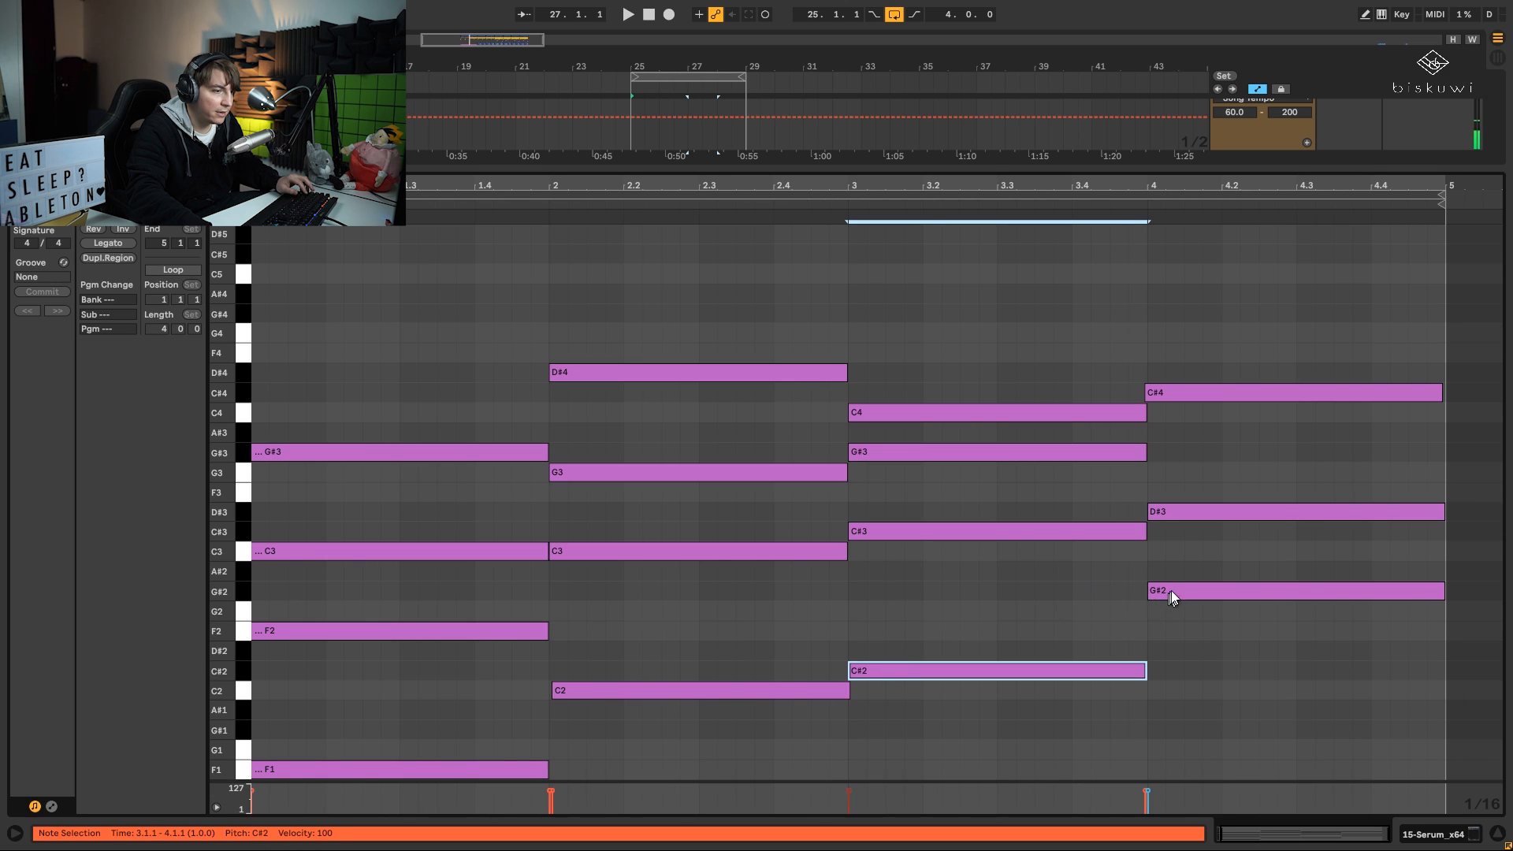
drag(1171, 590, 1173, 731)
key(space)
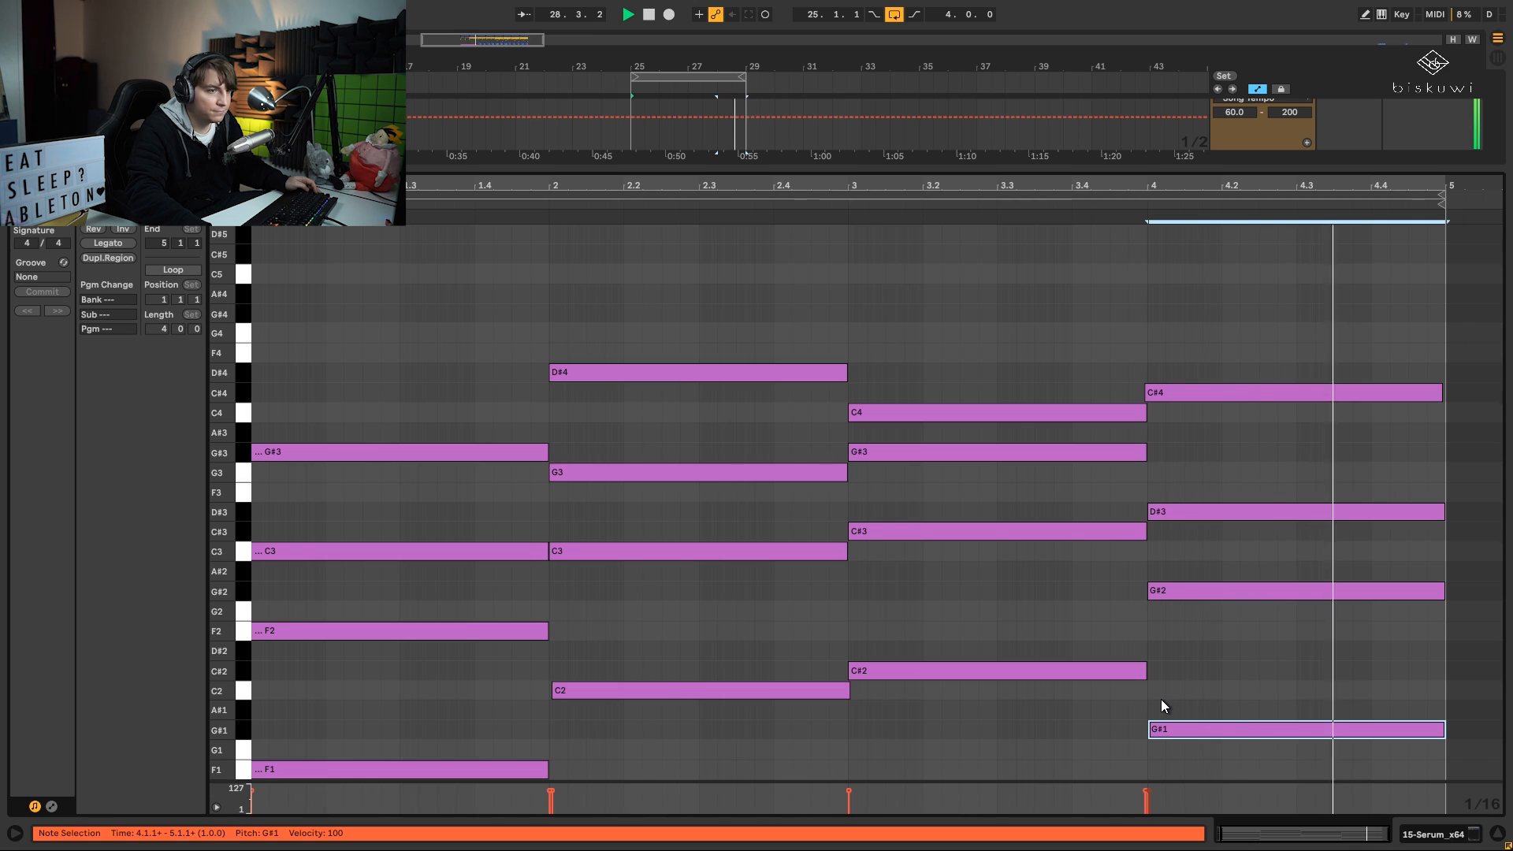
- Open the Serum synth window, play the chords with its initial patch, close it and return to the clip's notes
key(space)
key(shift+Tab)
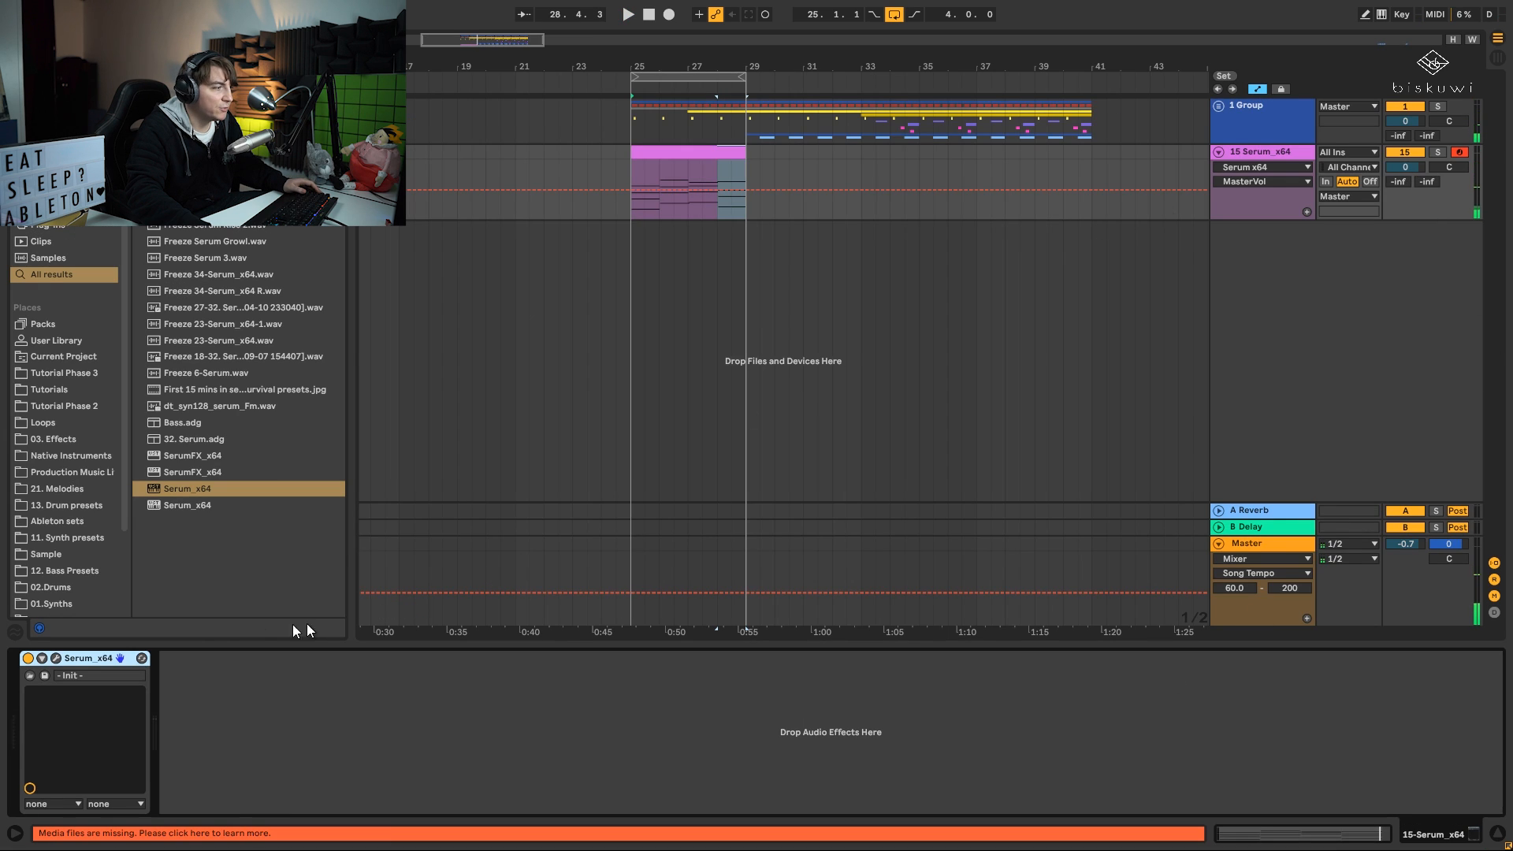
click(55, 658)
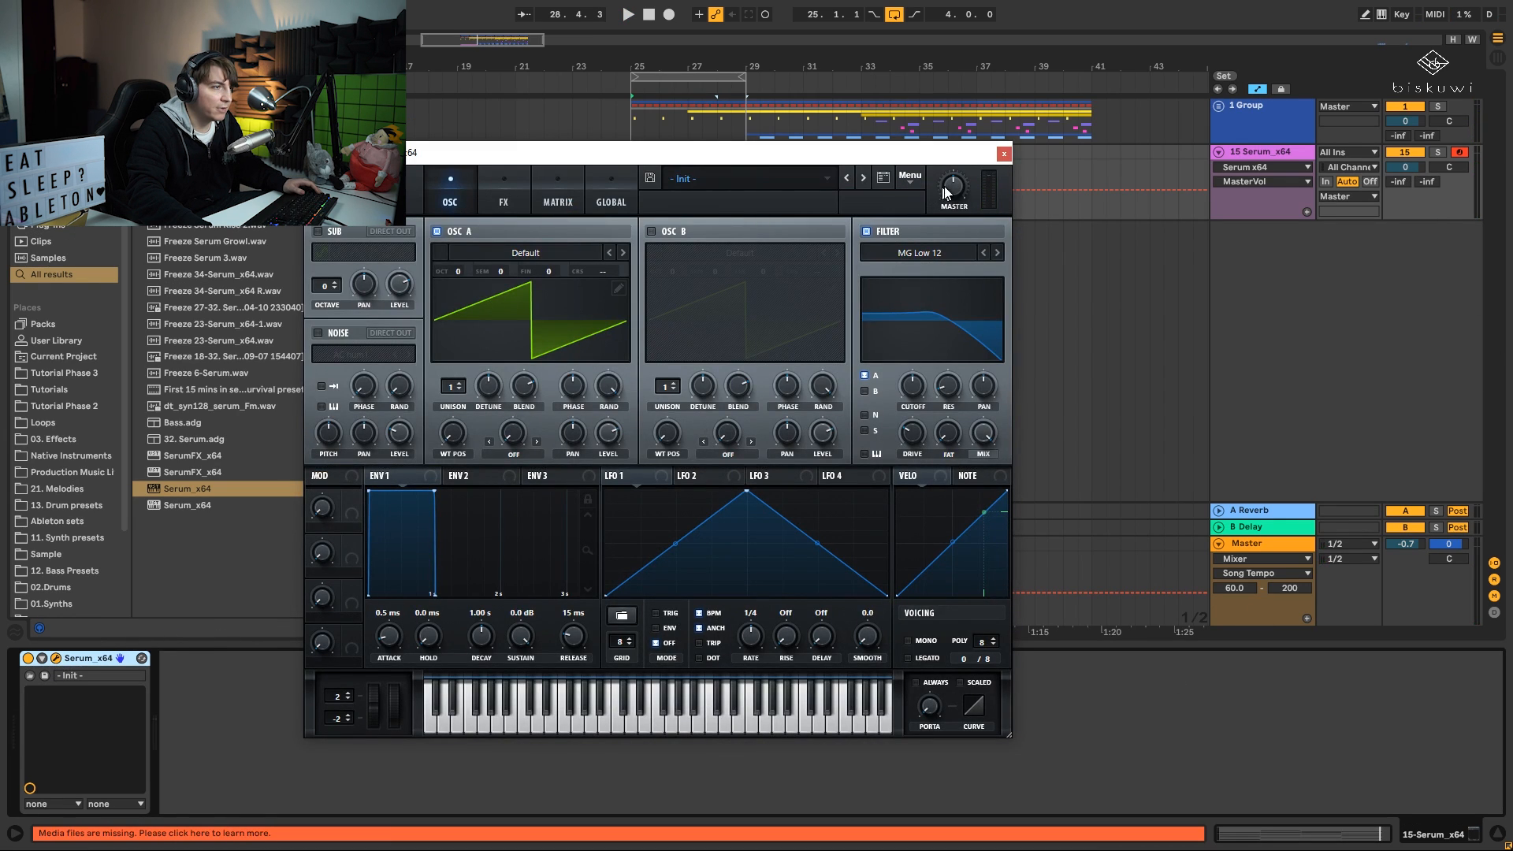
key(space)
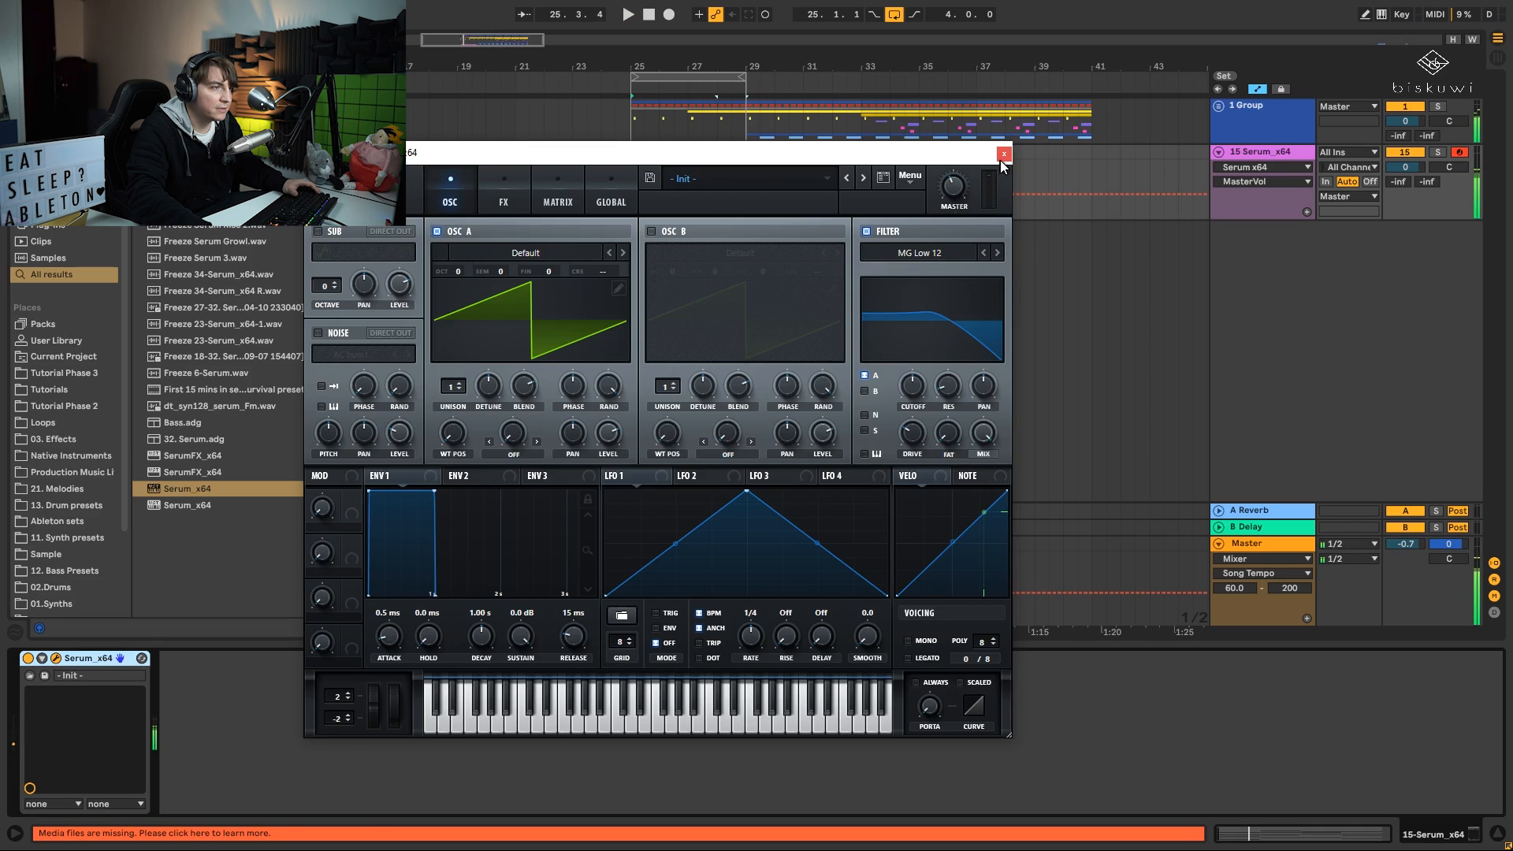
click(1004, 154)
key(space)
key(shift+Tab)
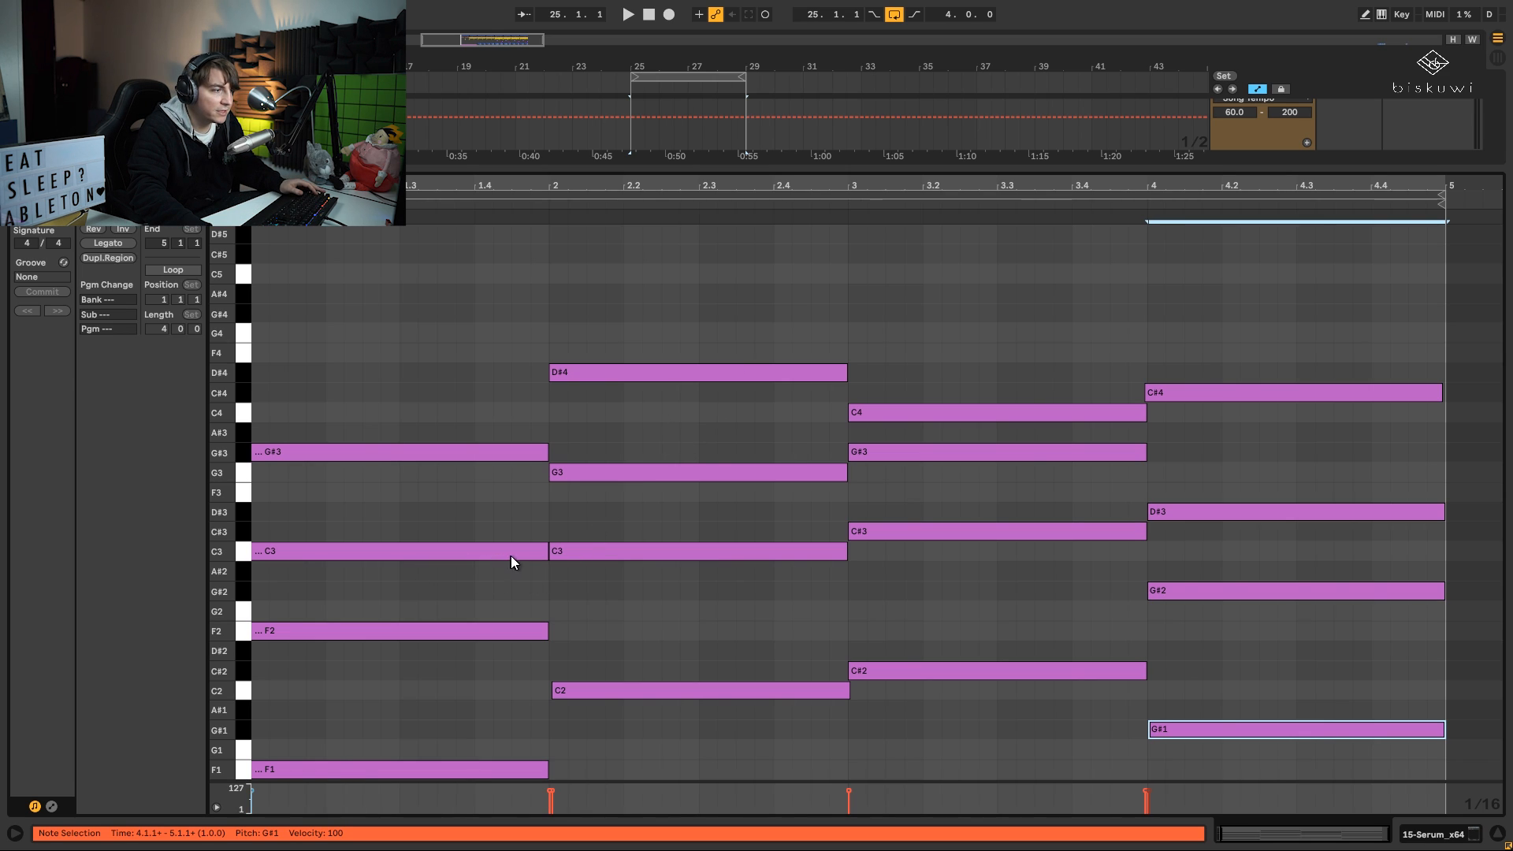
- Delete the C3 note in bar 2, extend the bar 1 C3 through the end of bar 2, and play the chords
drag(490, 187, 508, 186)
key(ctrl+a)
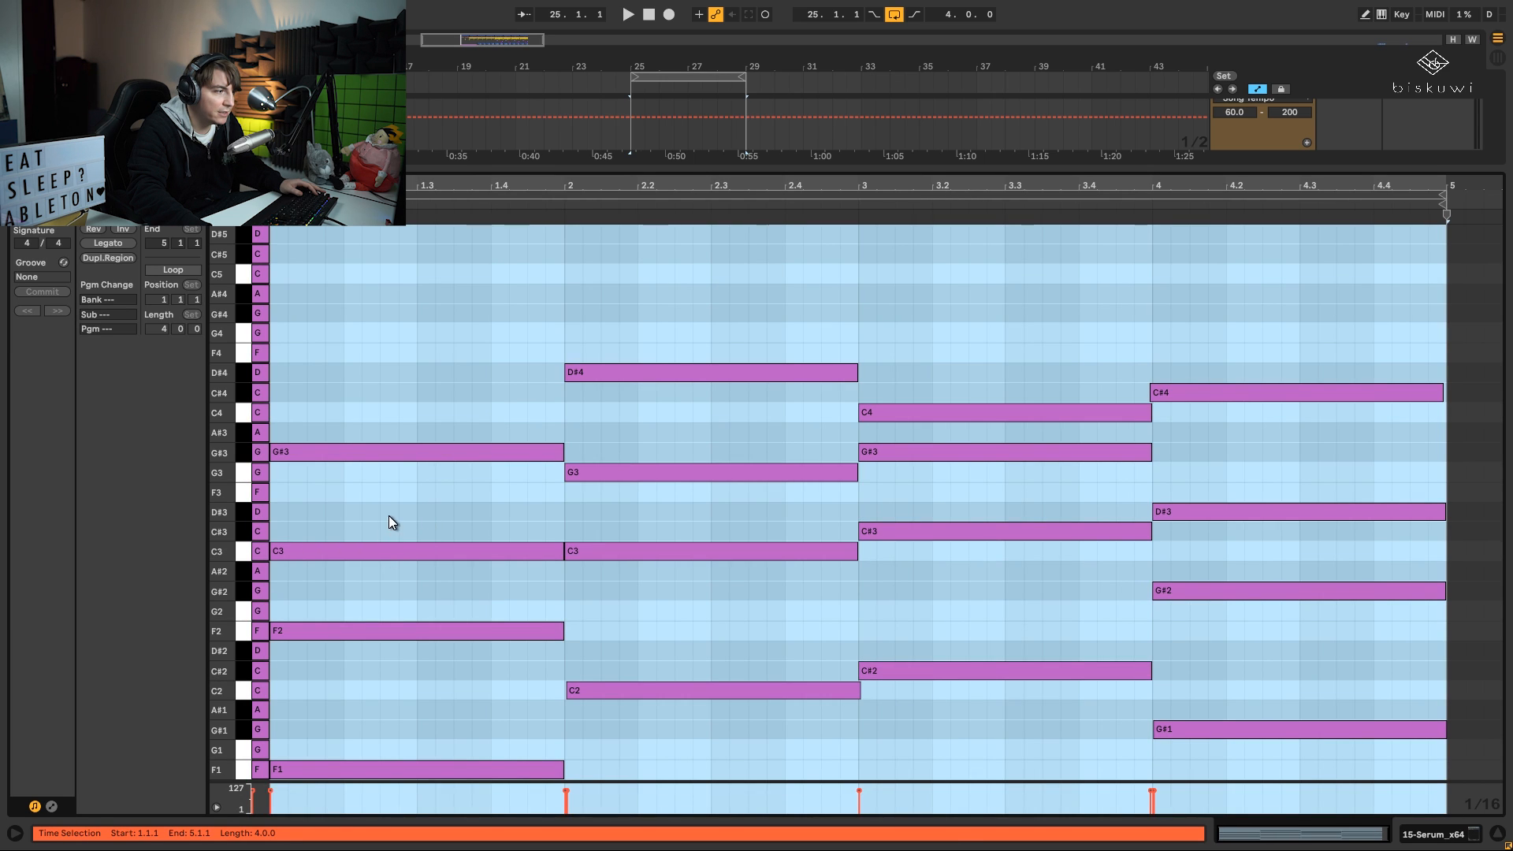
click(389, 516)
click(476, 550)
click(647, 552)
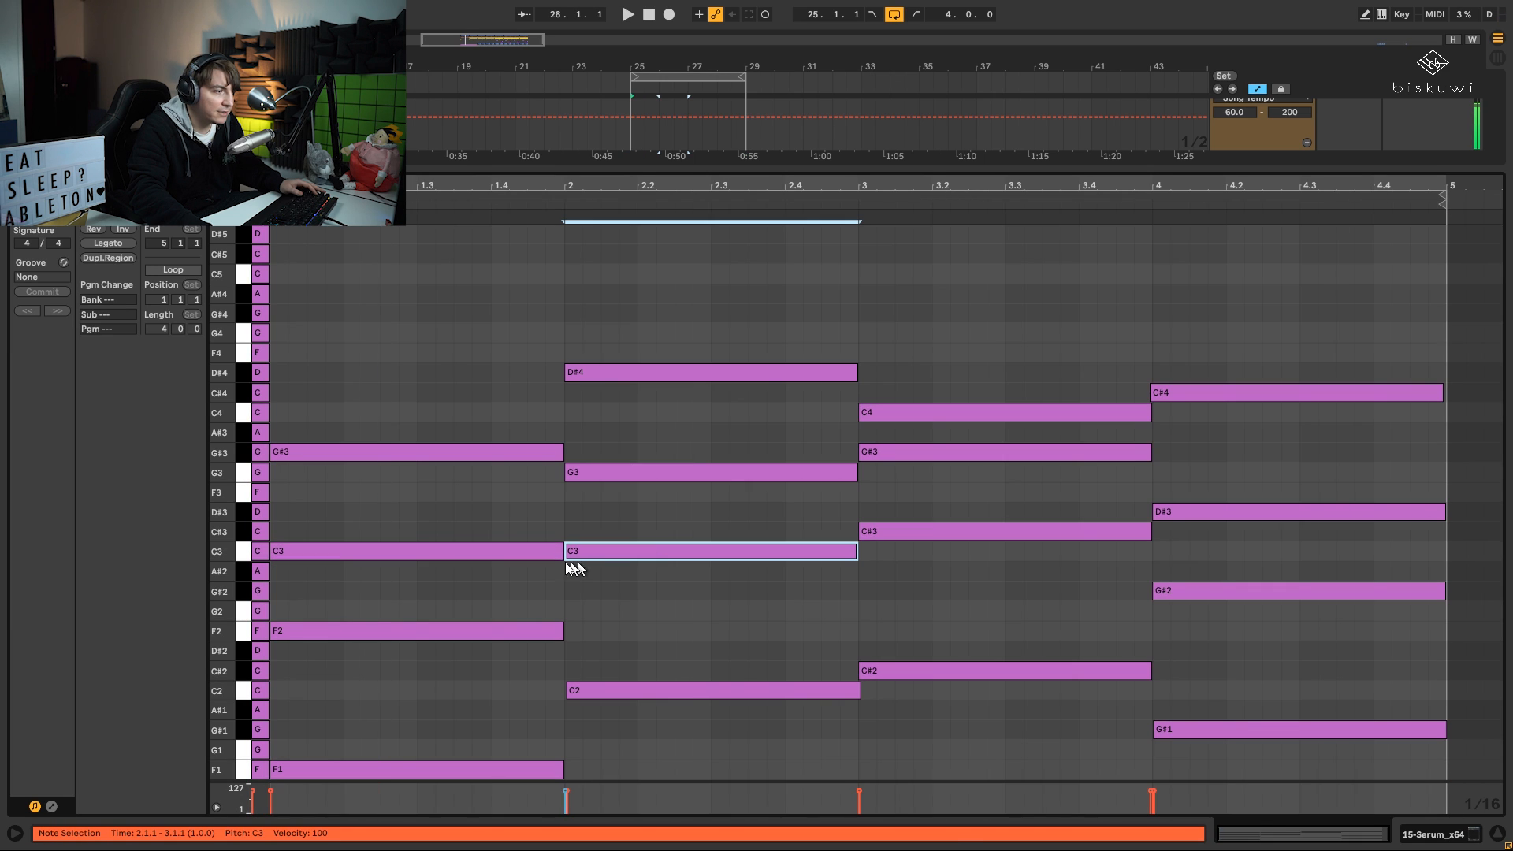
key(Delete)
drag(561, 551, 858, 553)
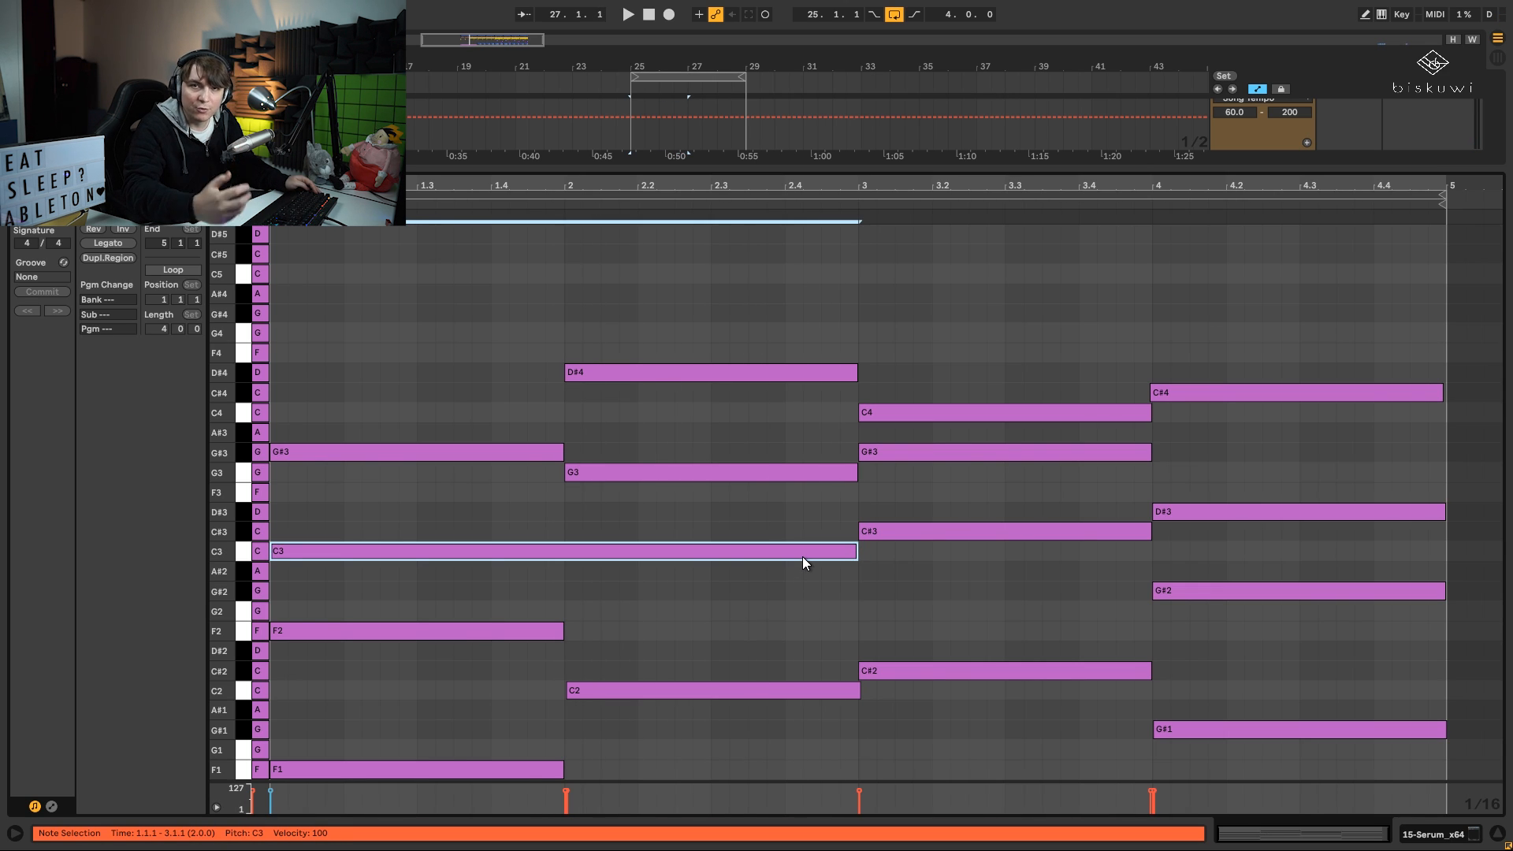
key(space)
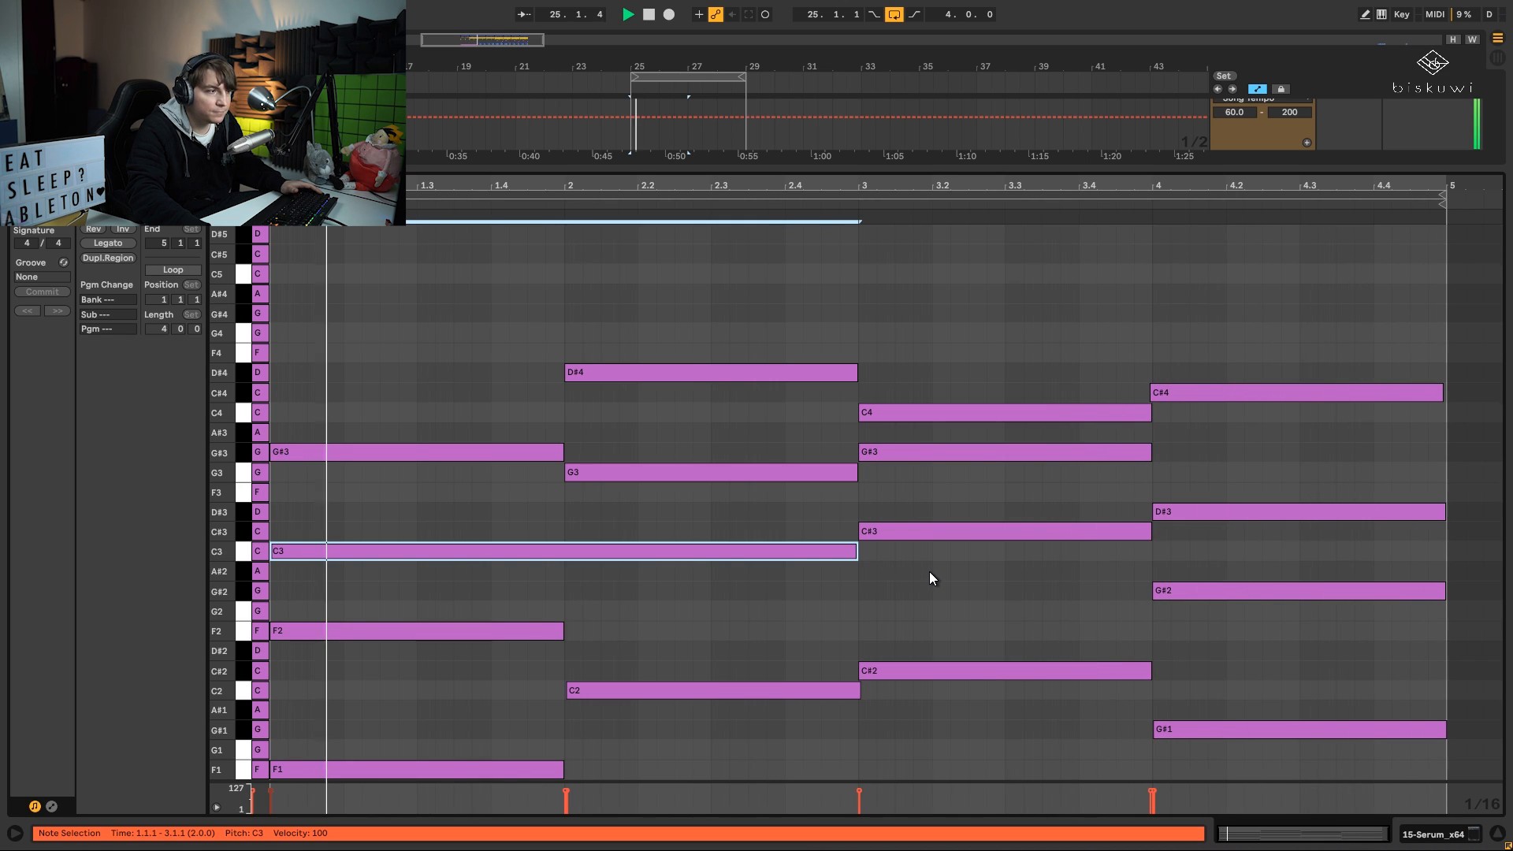
key(space)
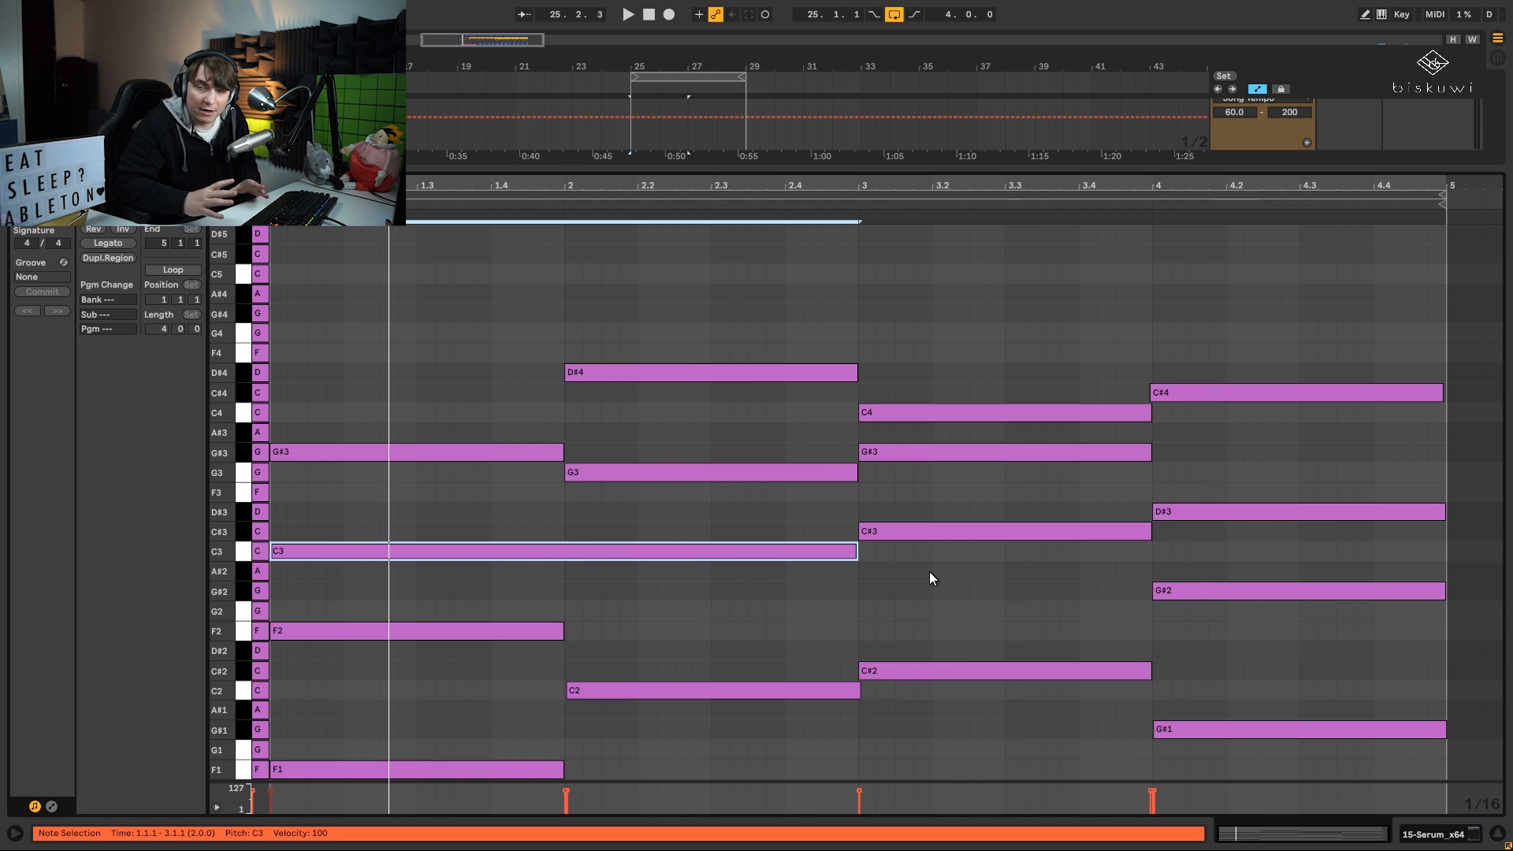
- Shorten the bar 4 C#4 to end at beat 4.4, add a quarter-note F4 after it, and play the loop
drag(523, 331, 476, 563)
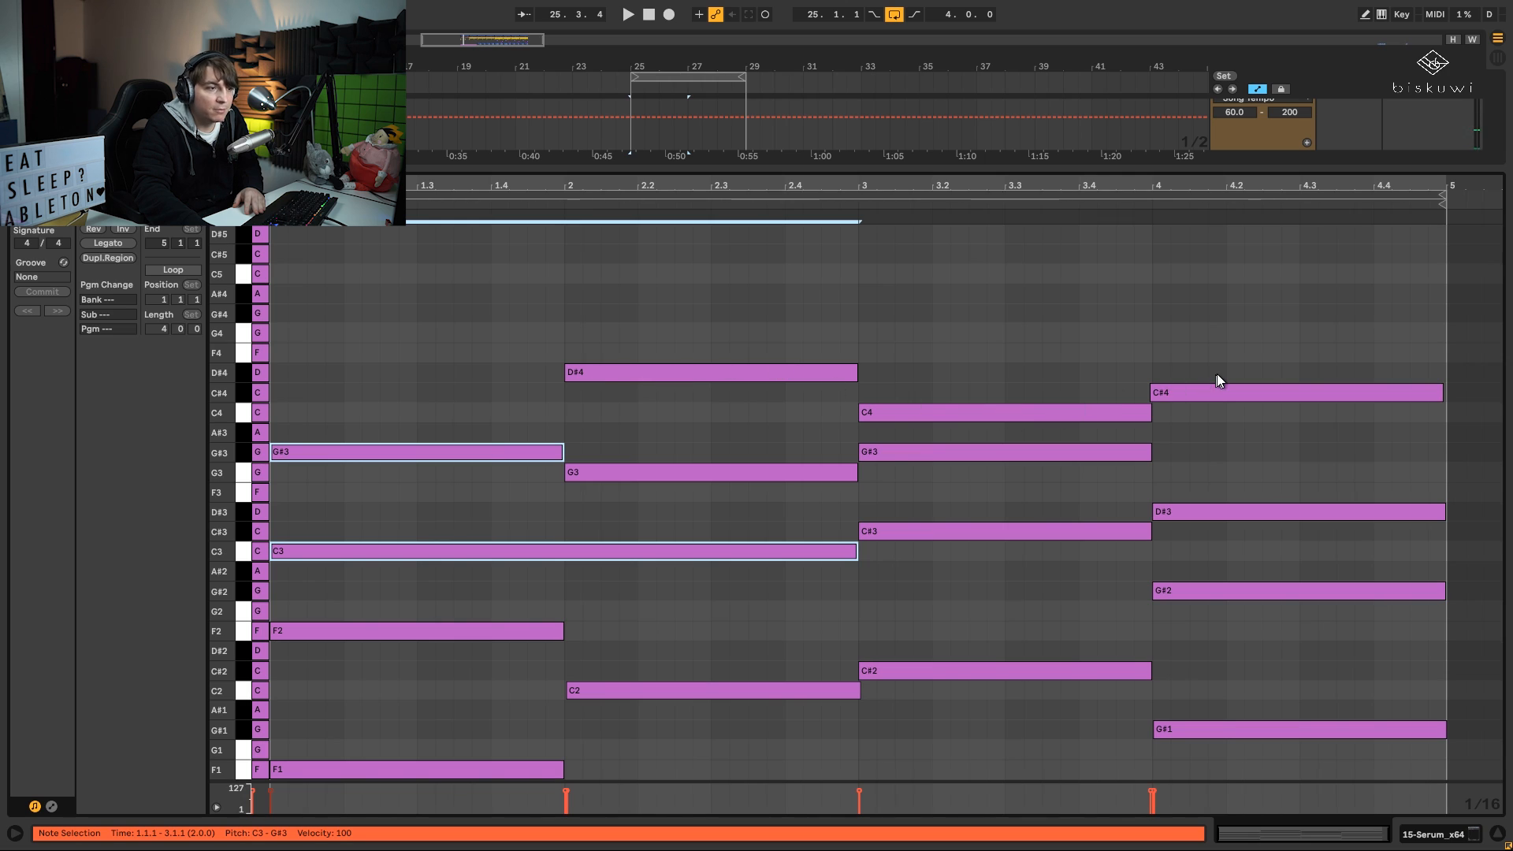
click(1155, 391)
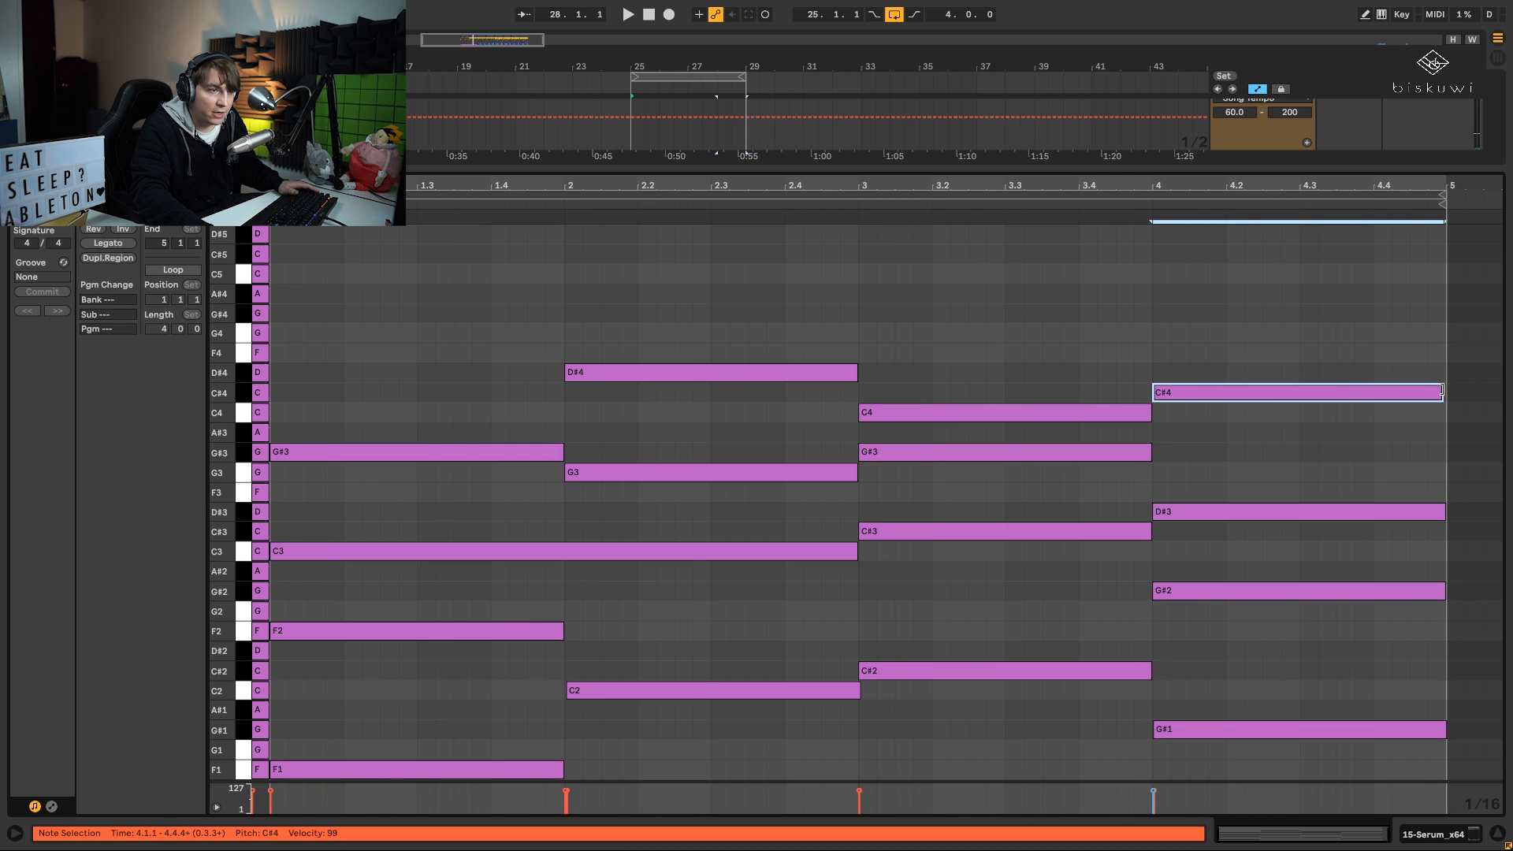
drag(1442, 389, 1436, 389)
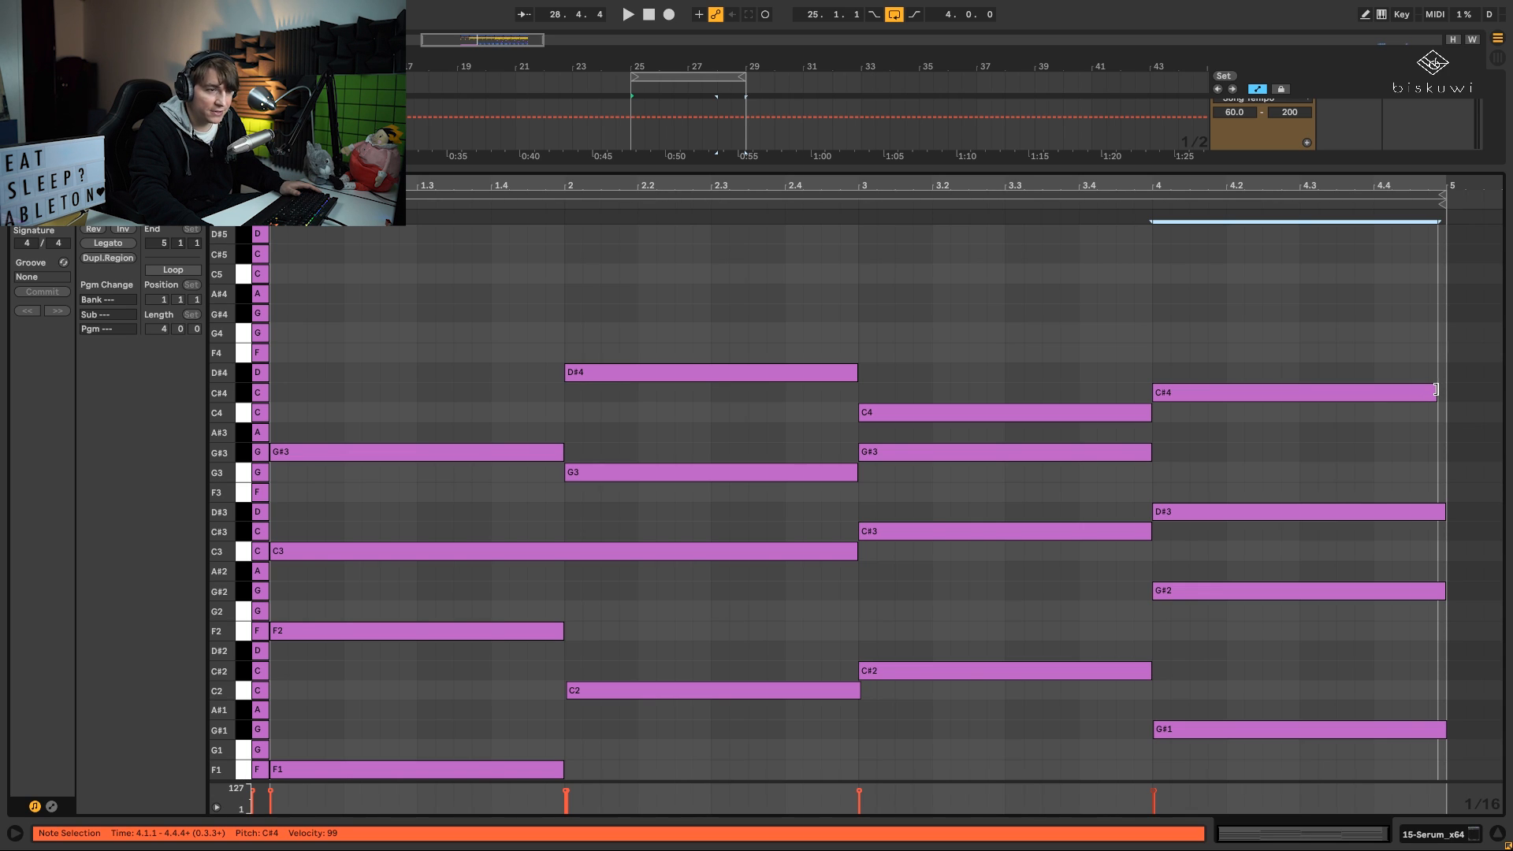
drag(1436, 389, 1403, 358)
double_click(1386, 411)
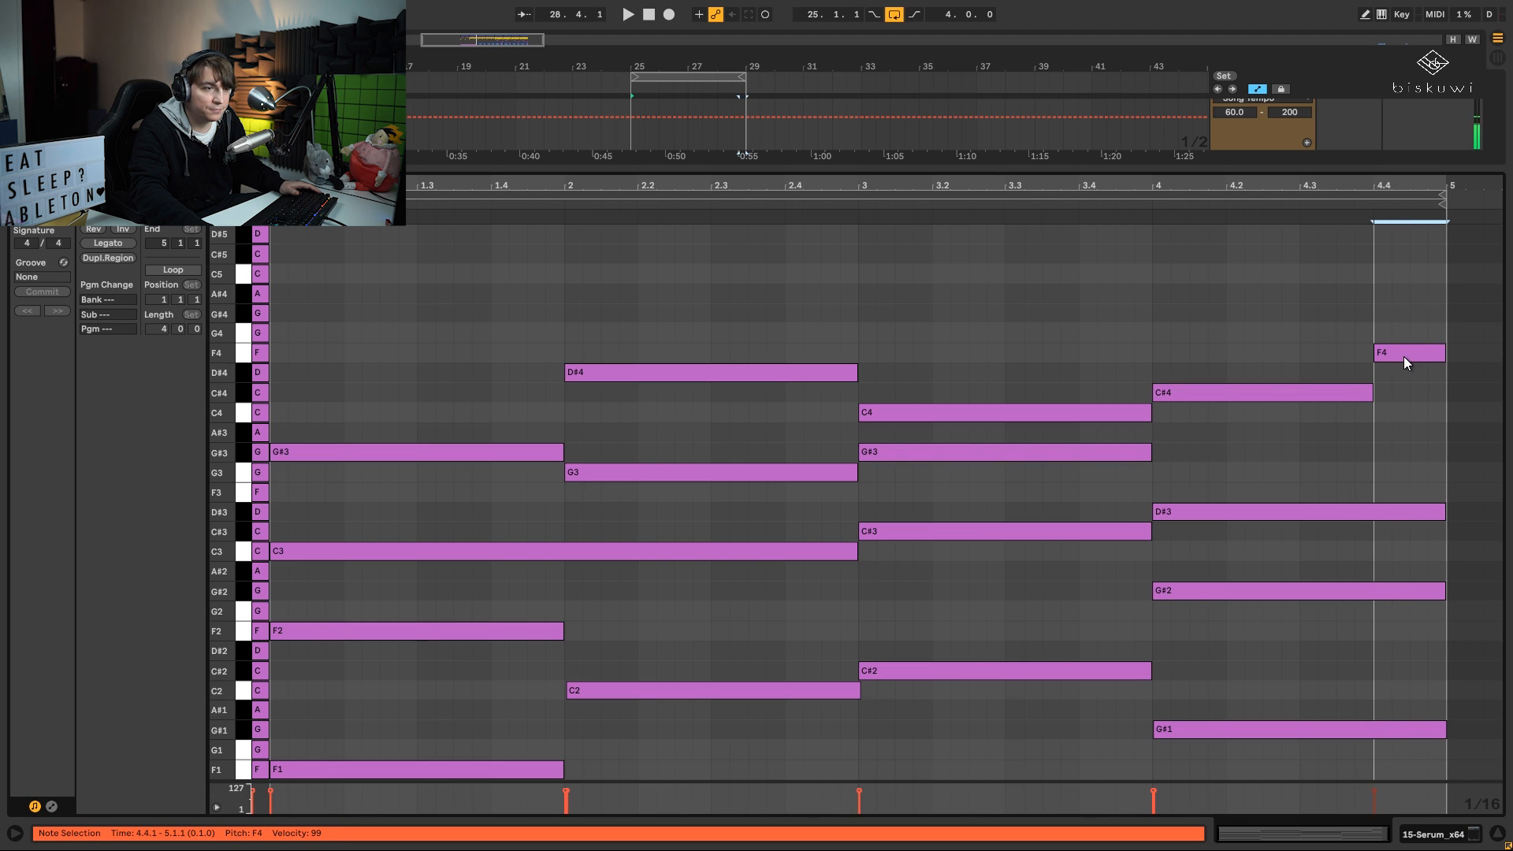
key(space)
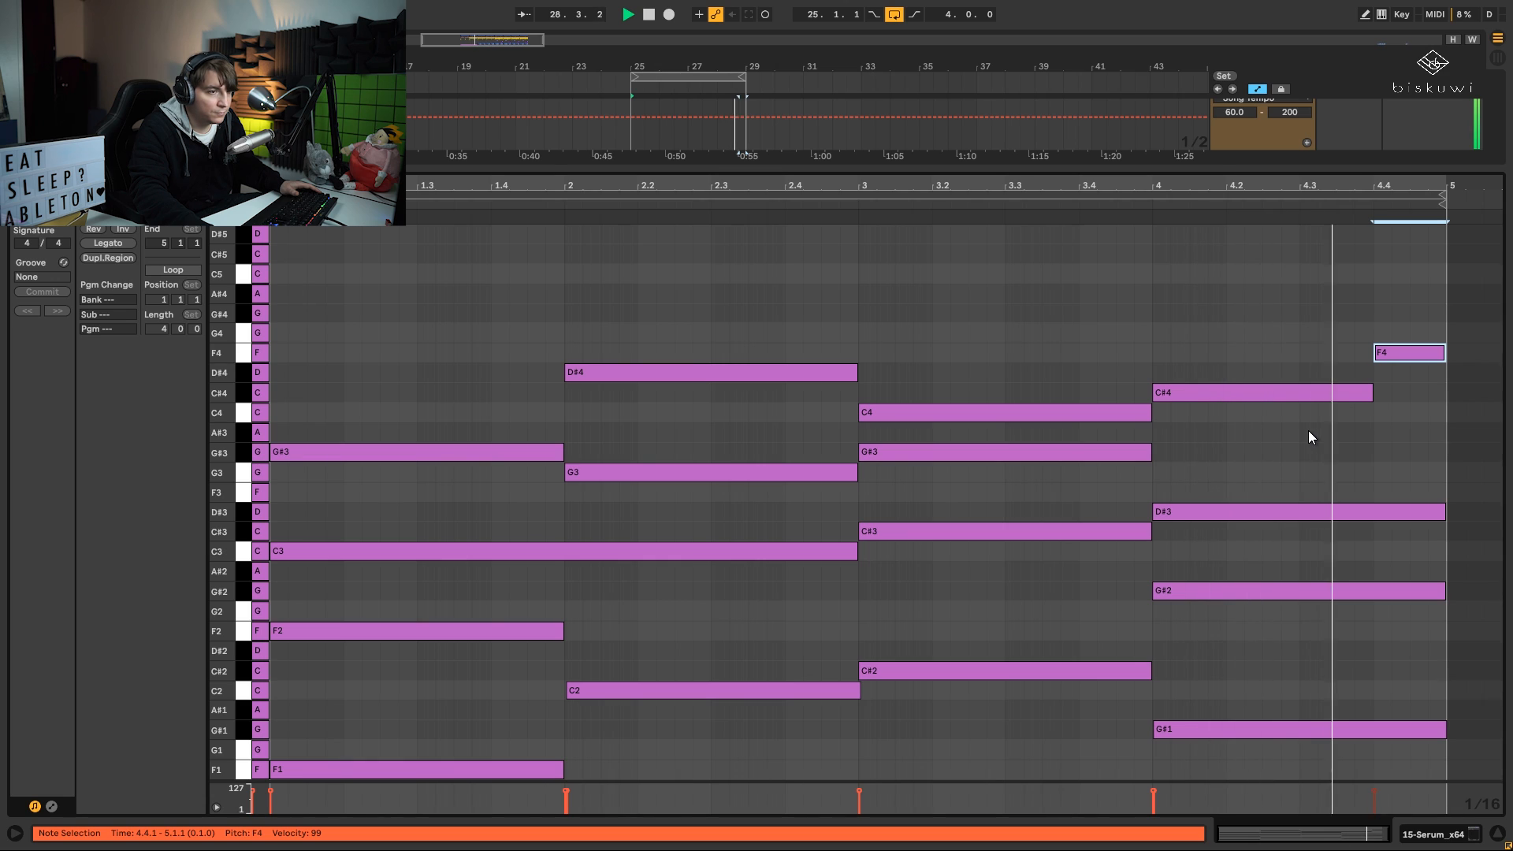
key(space)
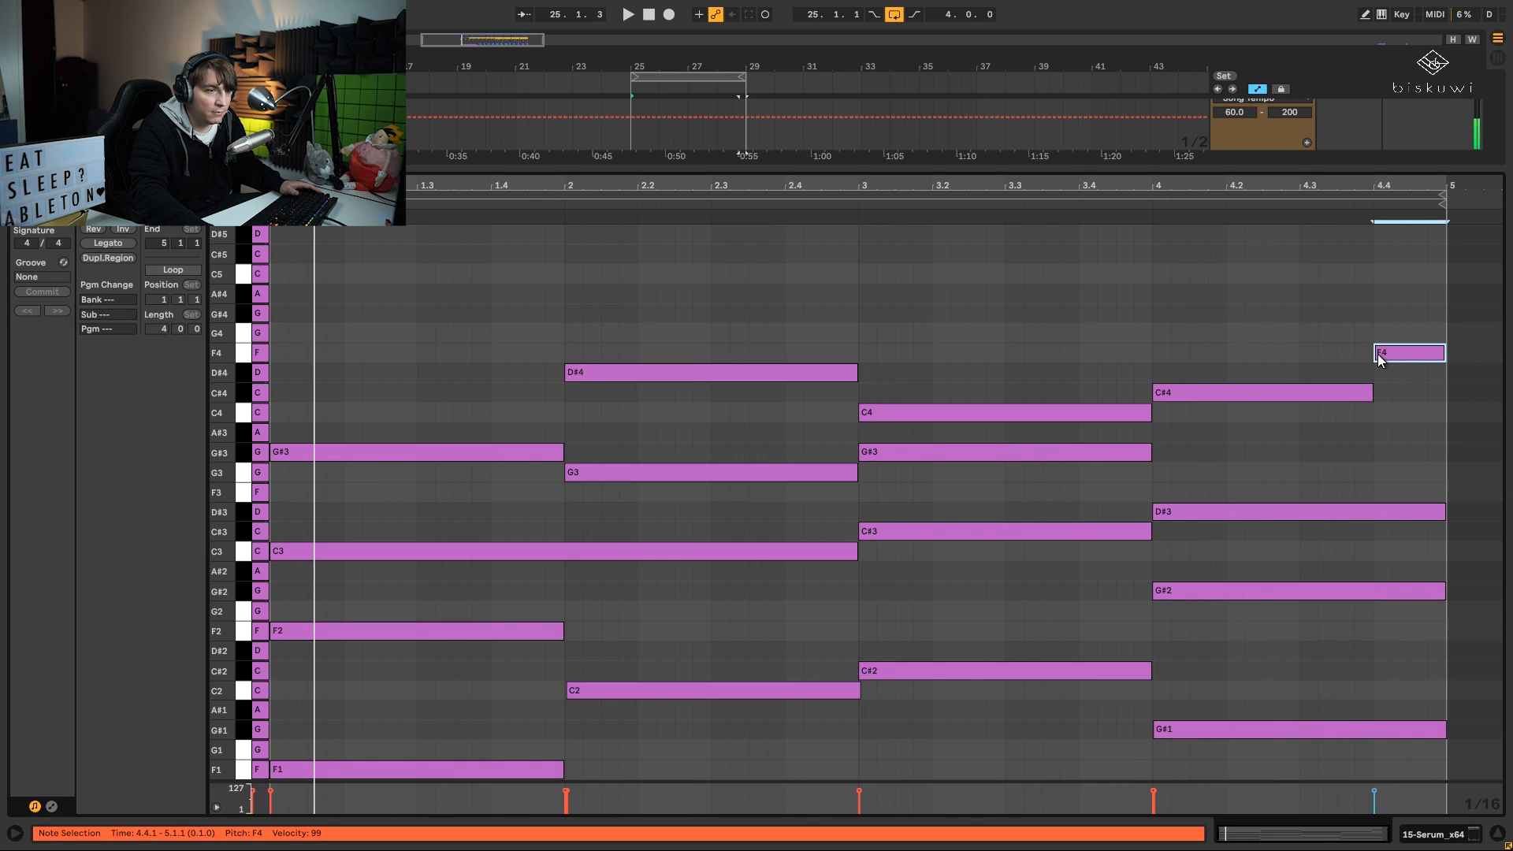
- Shorten the closing F4 to an eighth note, extend the C#4 up to its start, and play the change
drag(1378, 354, 1410, 392)
click(1158, 352)
key(space)
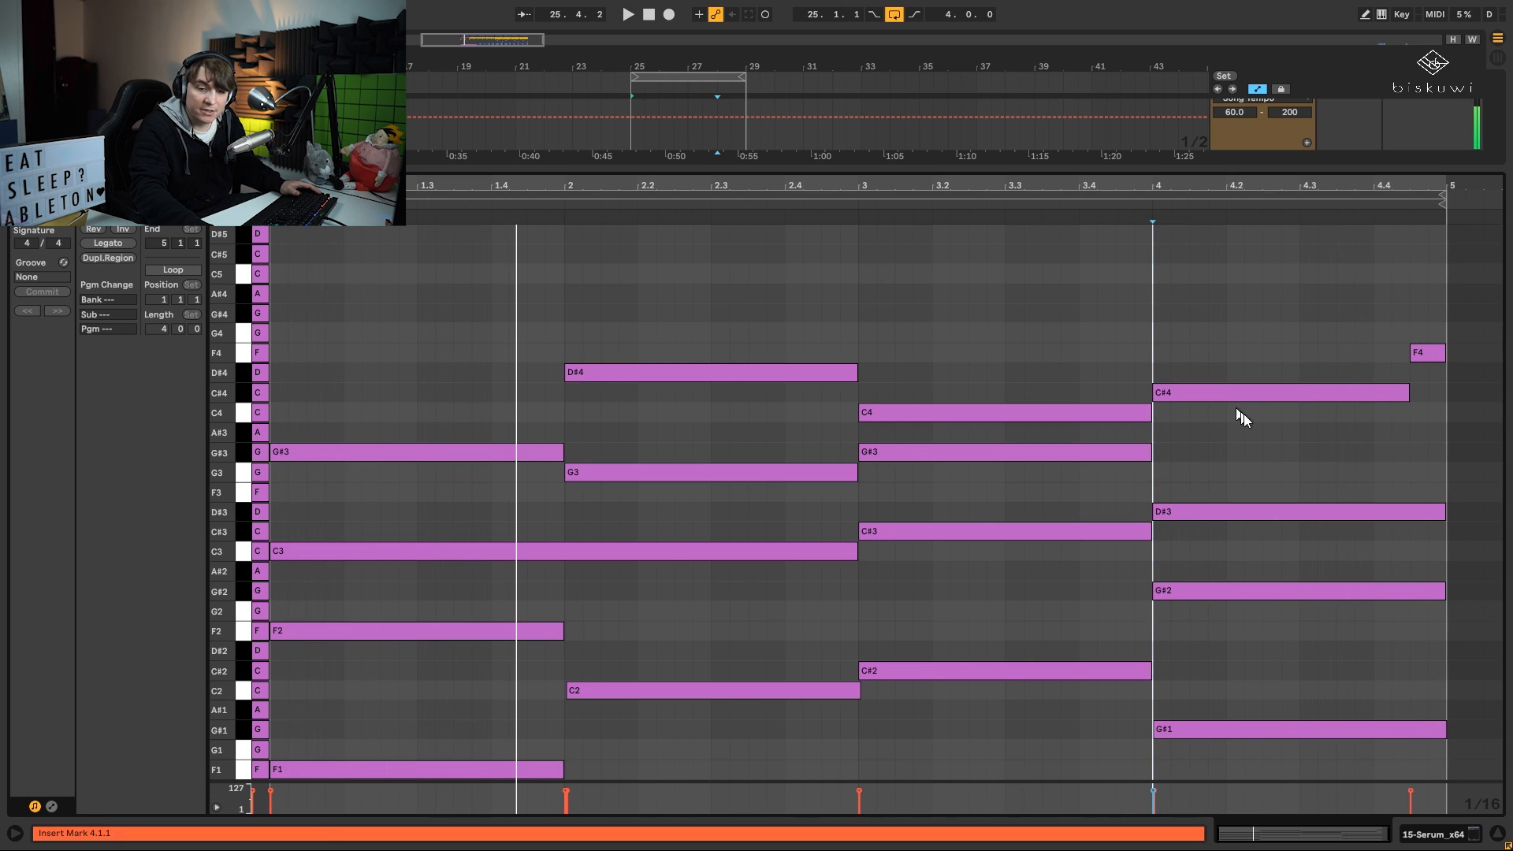
key(space)
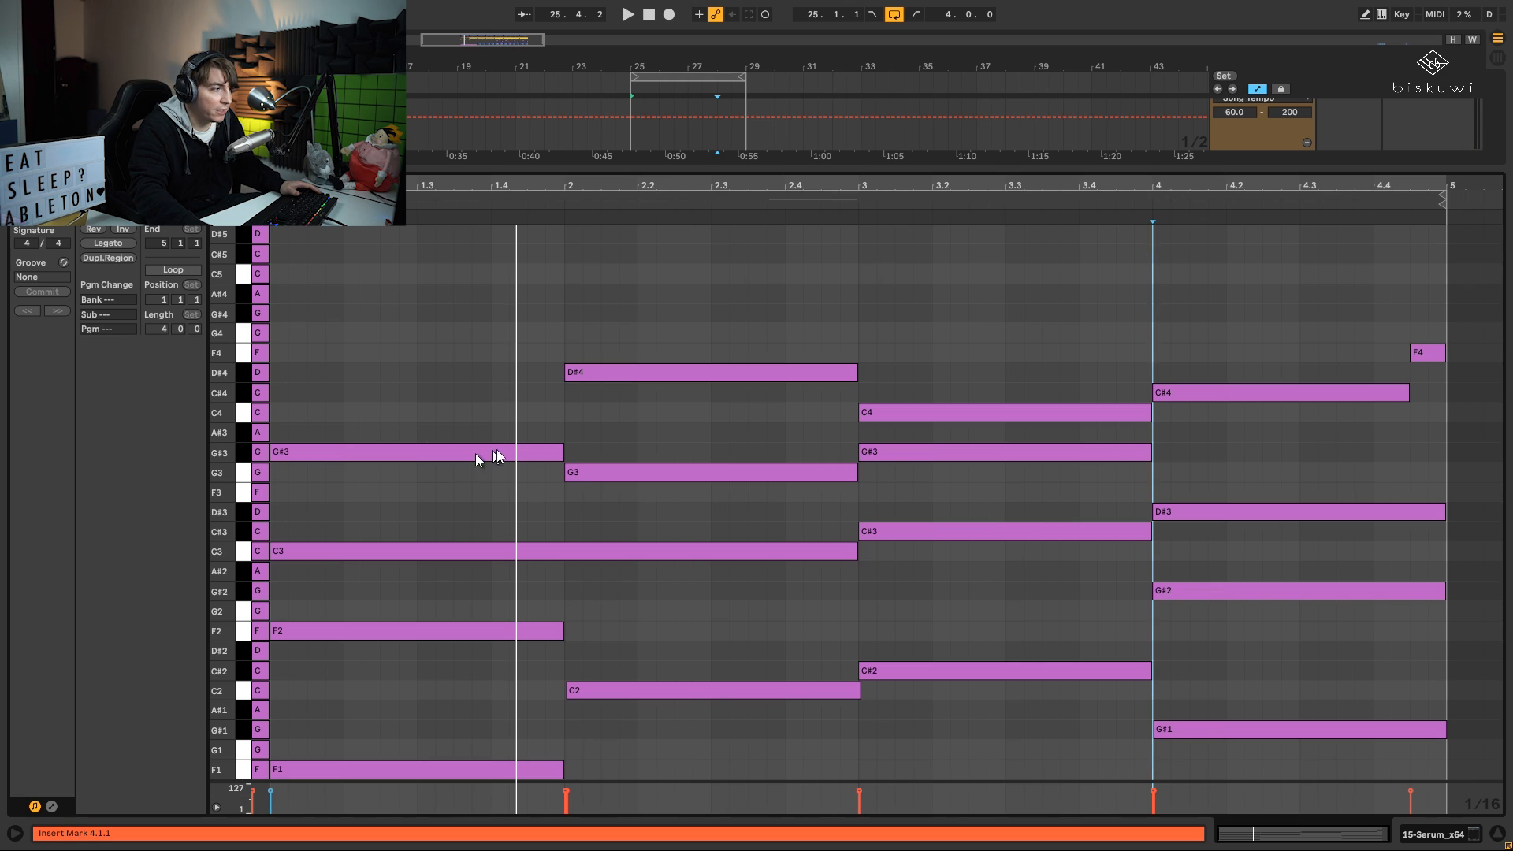
- Shorten the bar 1 G#3 by an eighth note and fill the gap with an eighth-note F3
drag(559, 448, 528, 446)
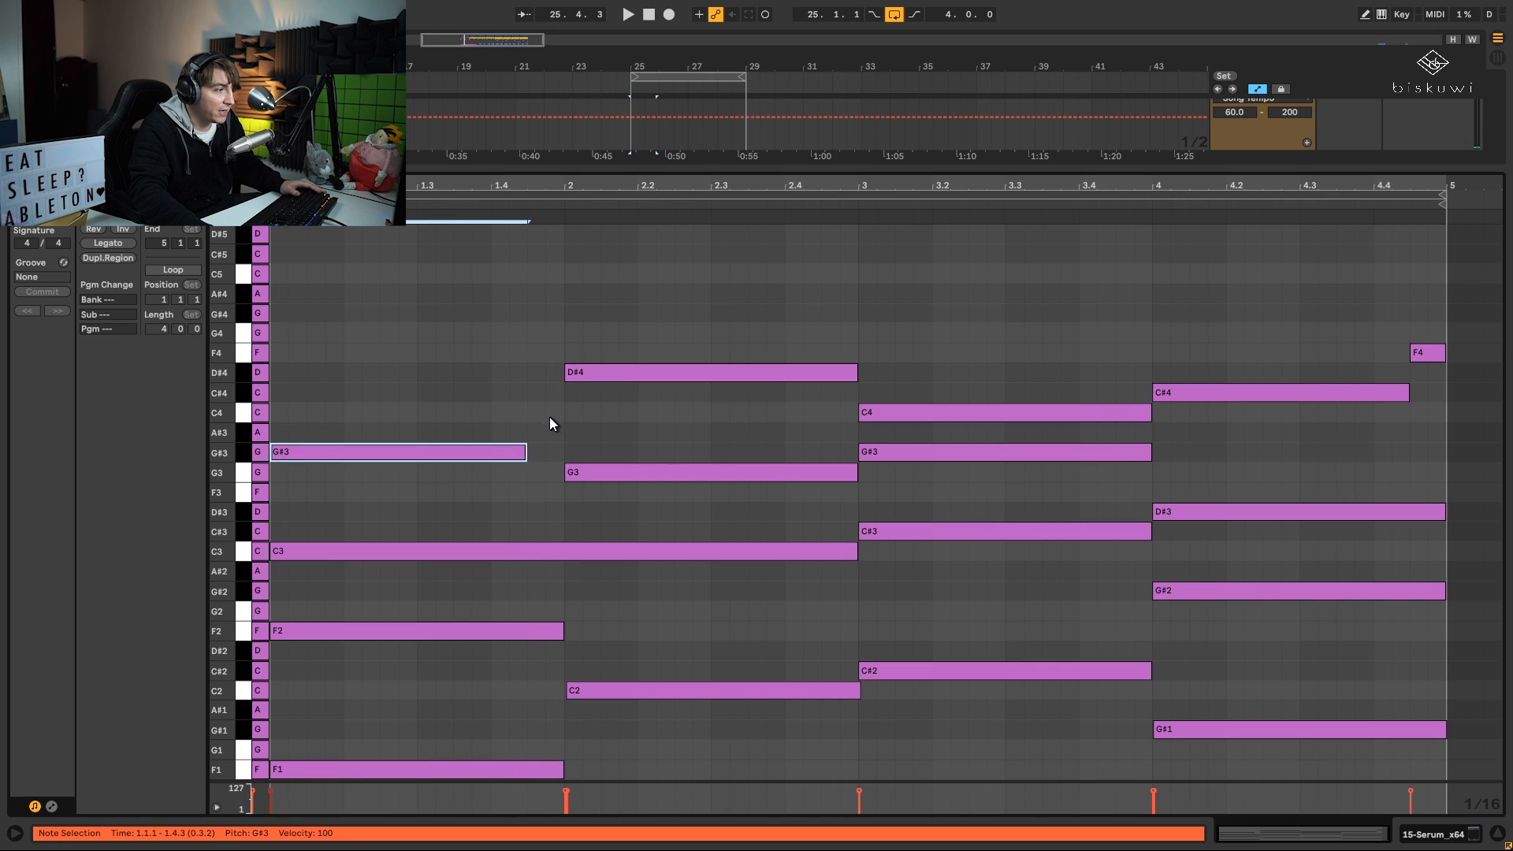
double_click(550, 417)
drag(549, 418, 556, 499)
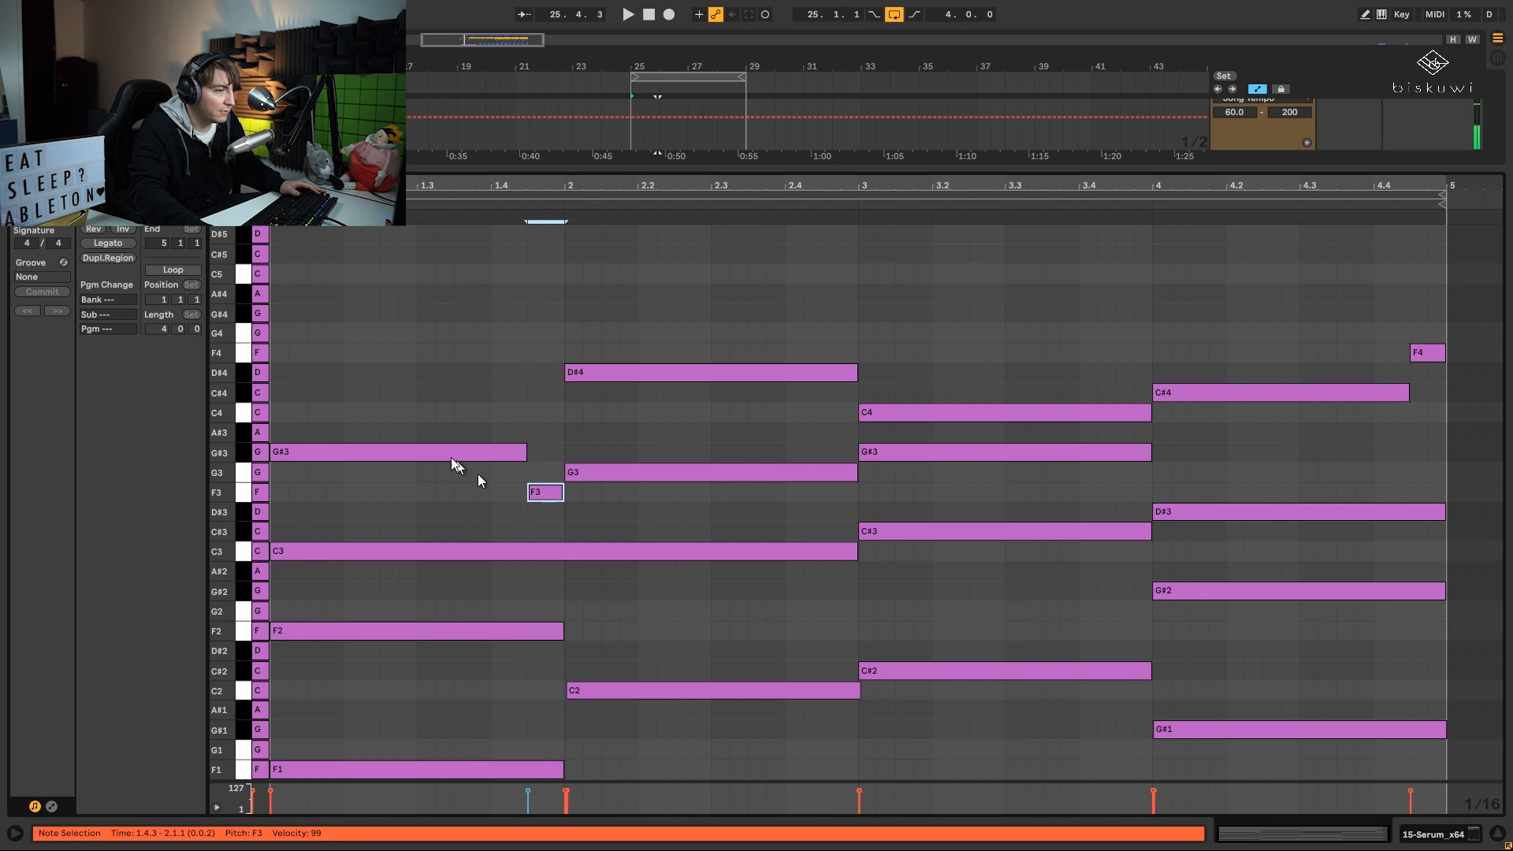
- Review the added melody notes in bars 1 and 4 and the D#4 in bar 2, and play the progression
click(512, 454)
drag(551, 504, 555, 508)
drag(1389, 344, 1425, 410)
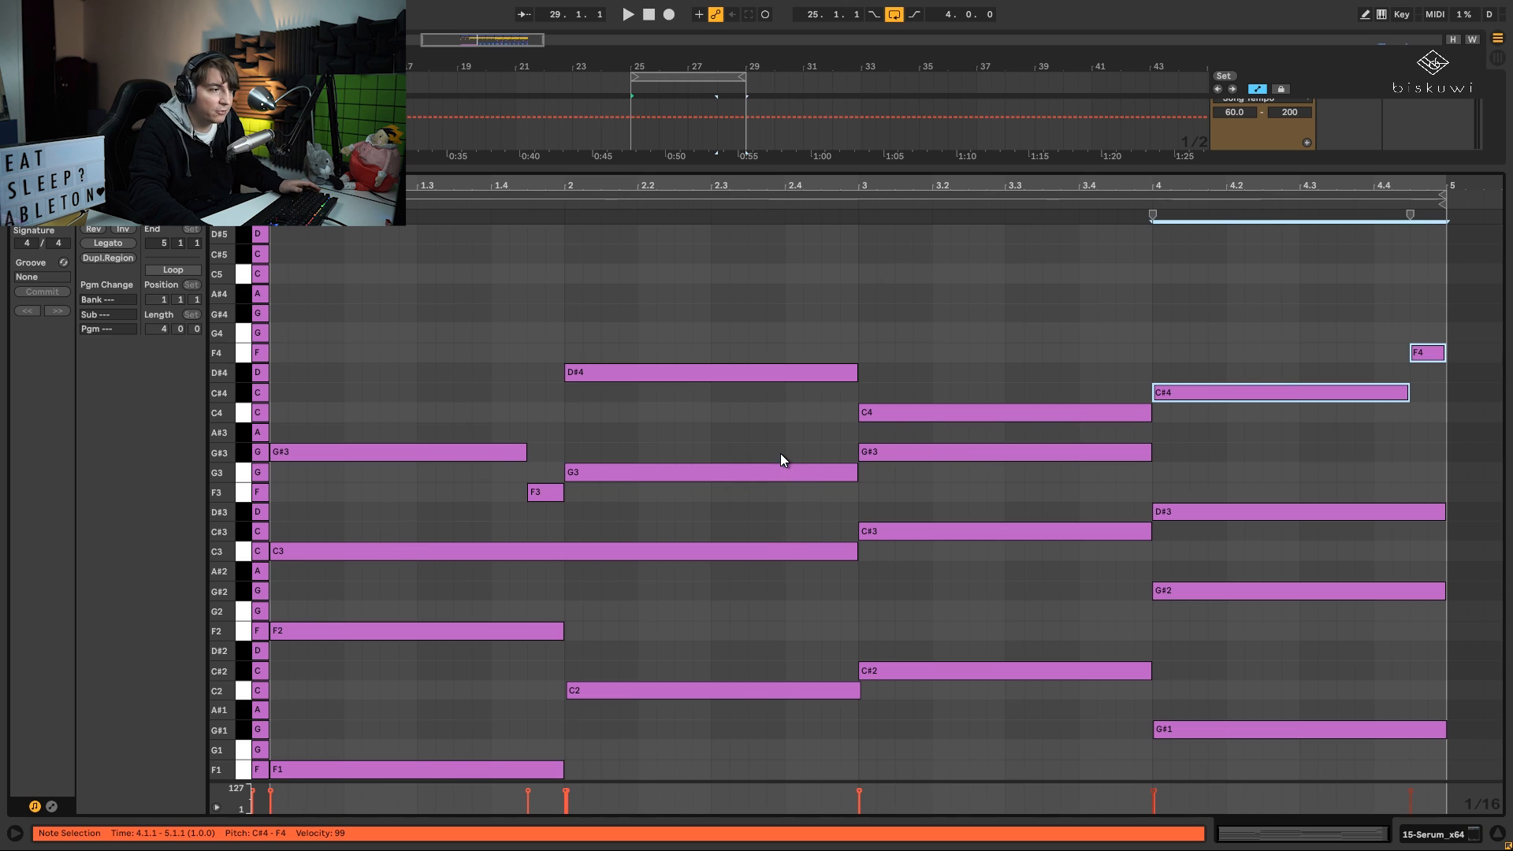
click(767, 372)
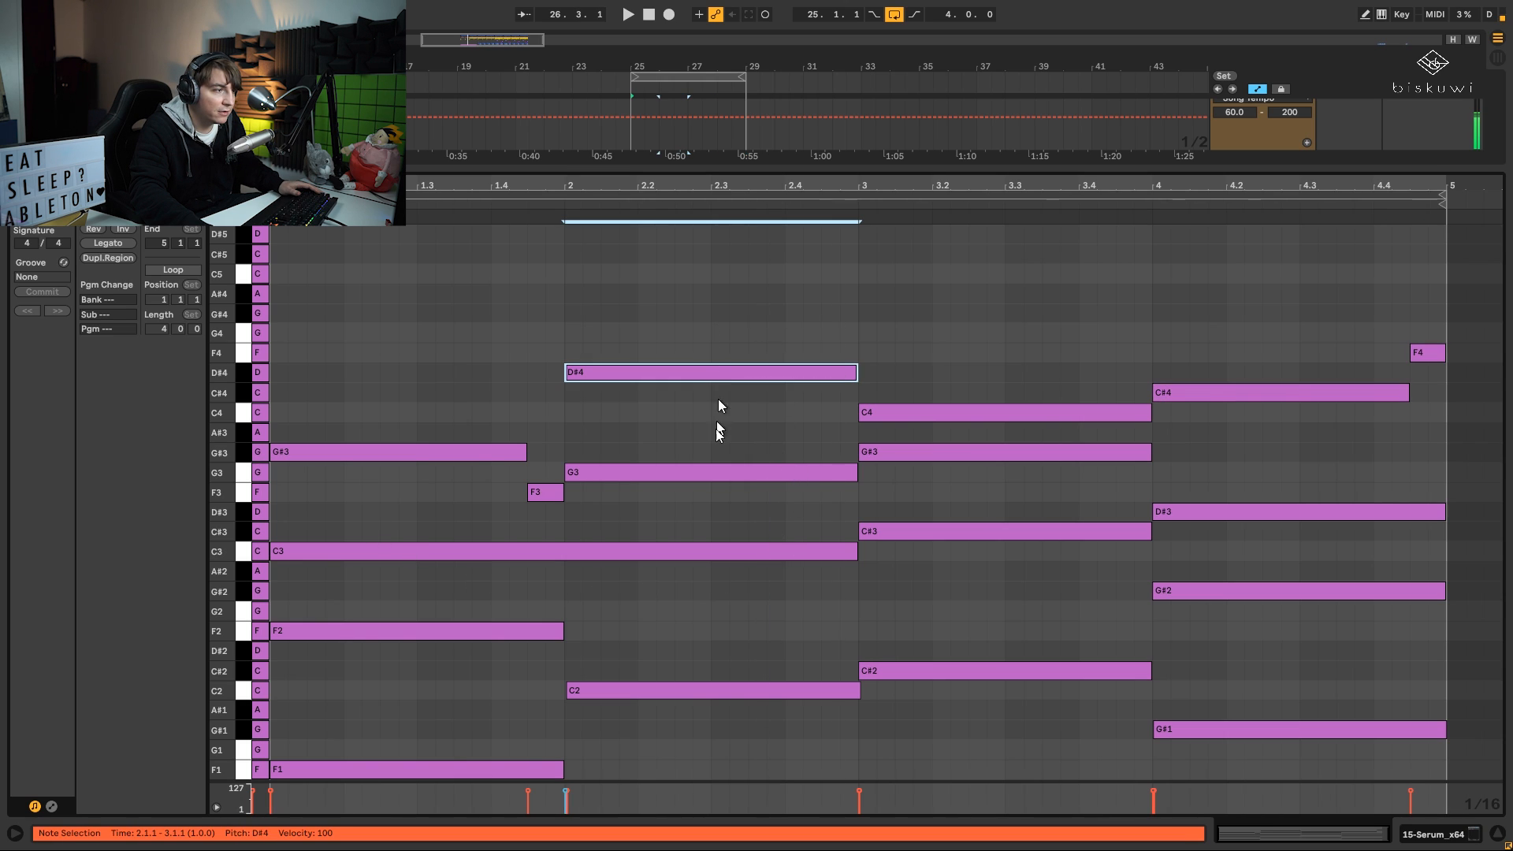
drag(769, 631, 717, 684)
key(space)
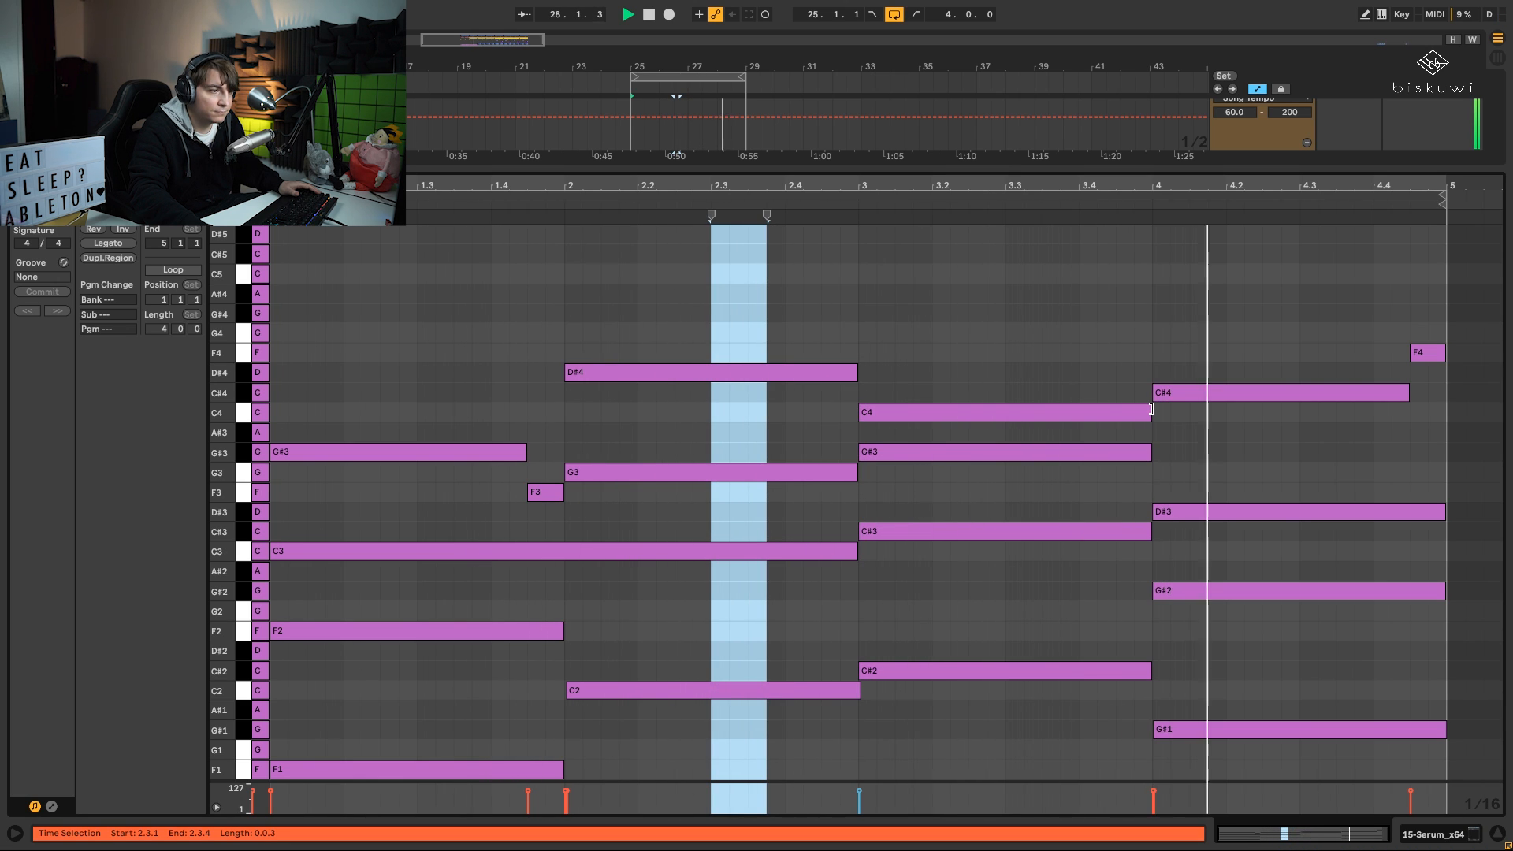
key(space)
- Shorten the bar 3 C4 by an eighth note, add an eighth-note G#4 after it, and start playback
drag(1152, 409, 1113, 405)
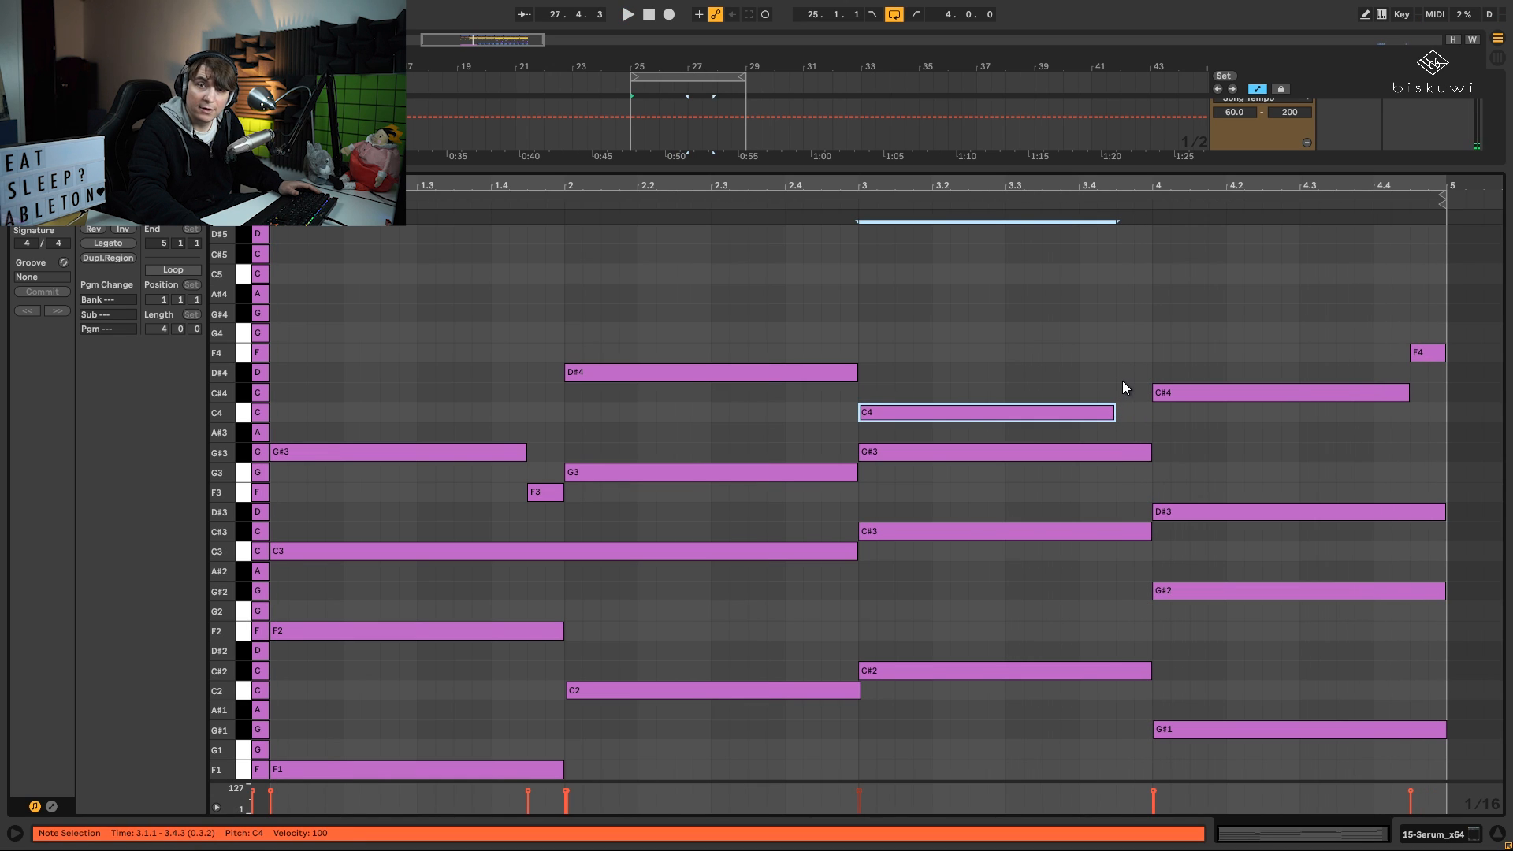
double_click(1121, 374)
drag(1133, 375, 1137, 318)
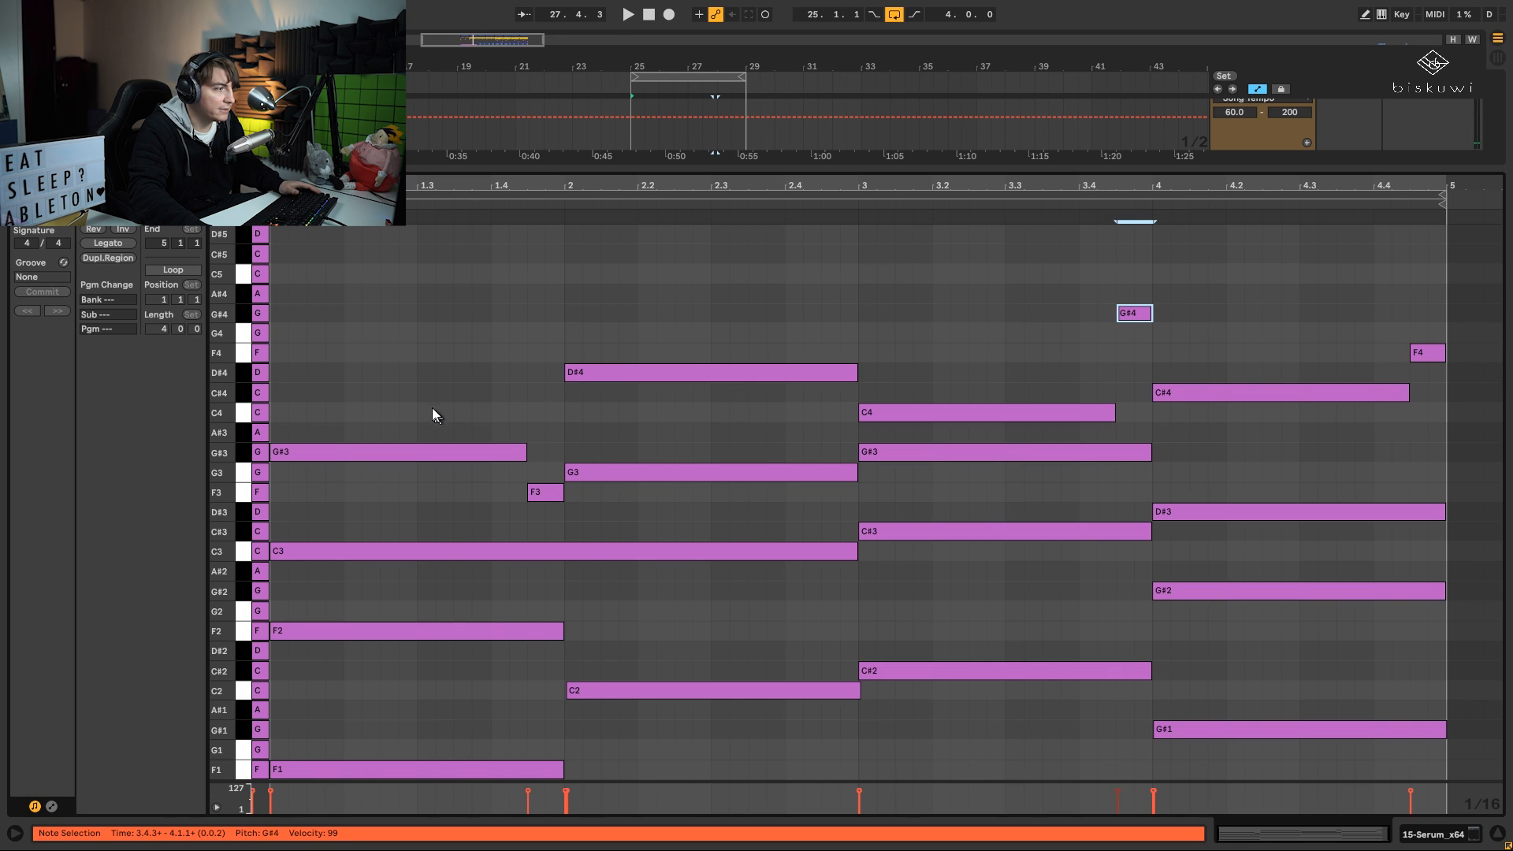
key(space)
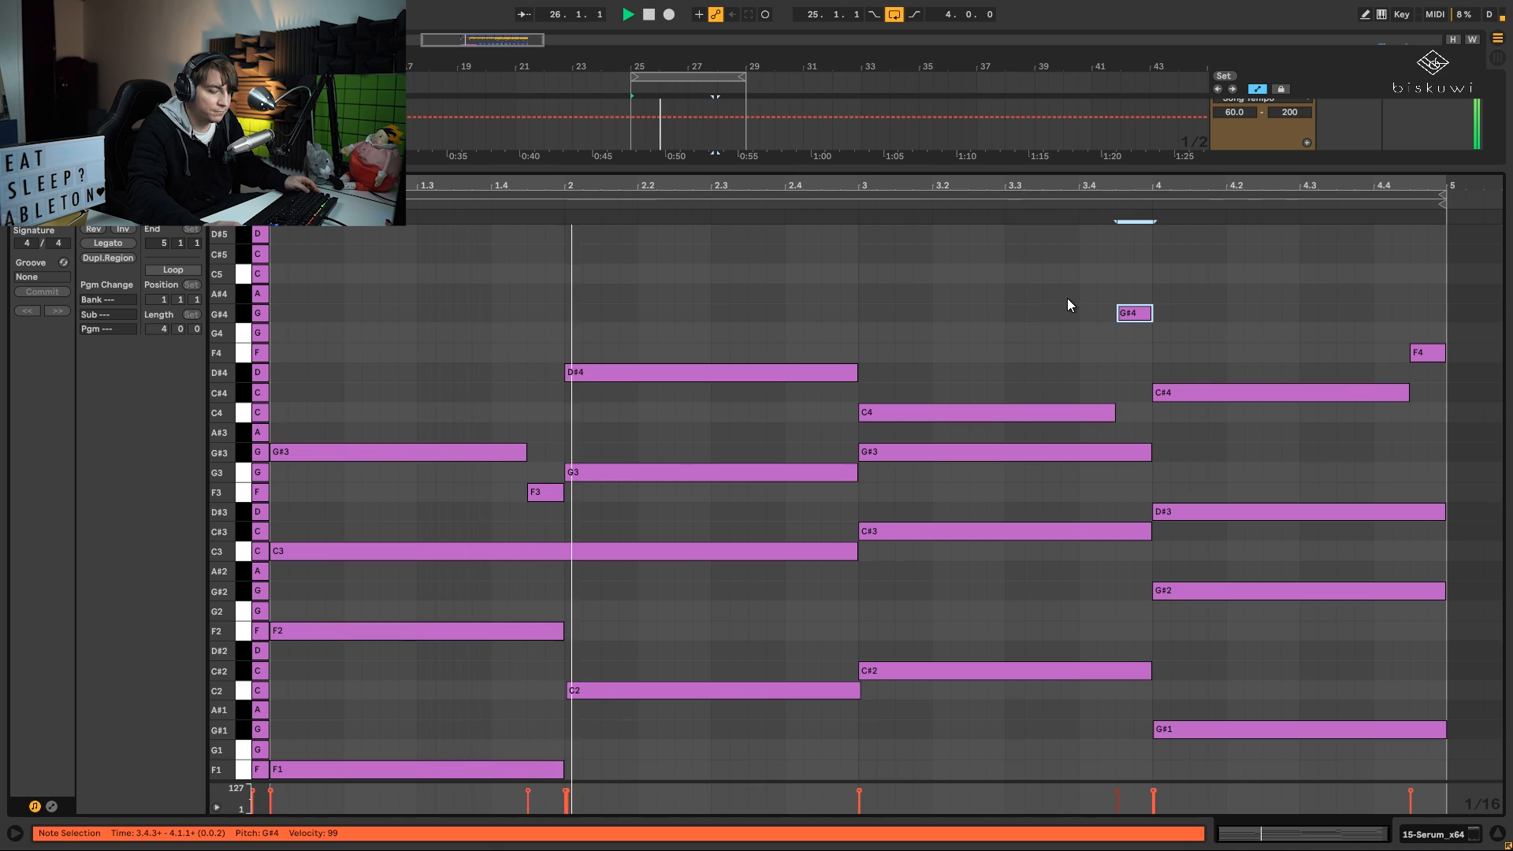
- Try the short G#4 at the end of bar 3 an octave lower and return it to G#4 during playback
key(shift+Down)
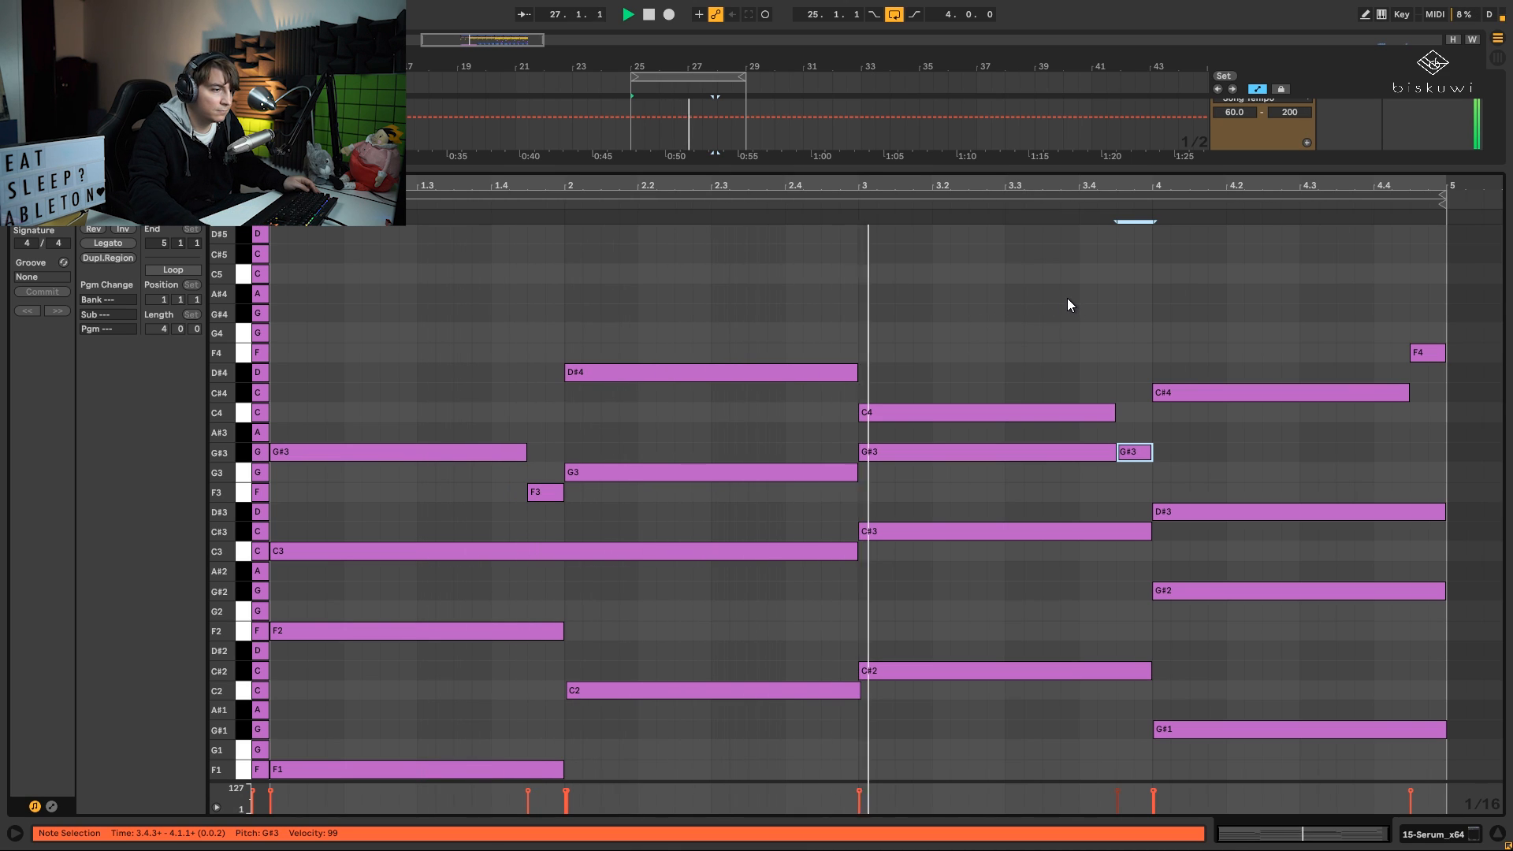
key(shift+Up)
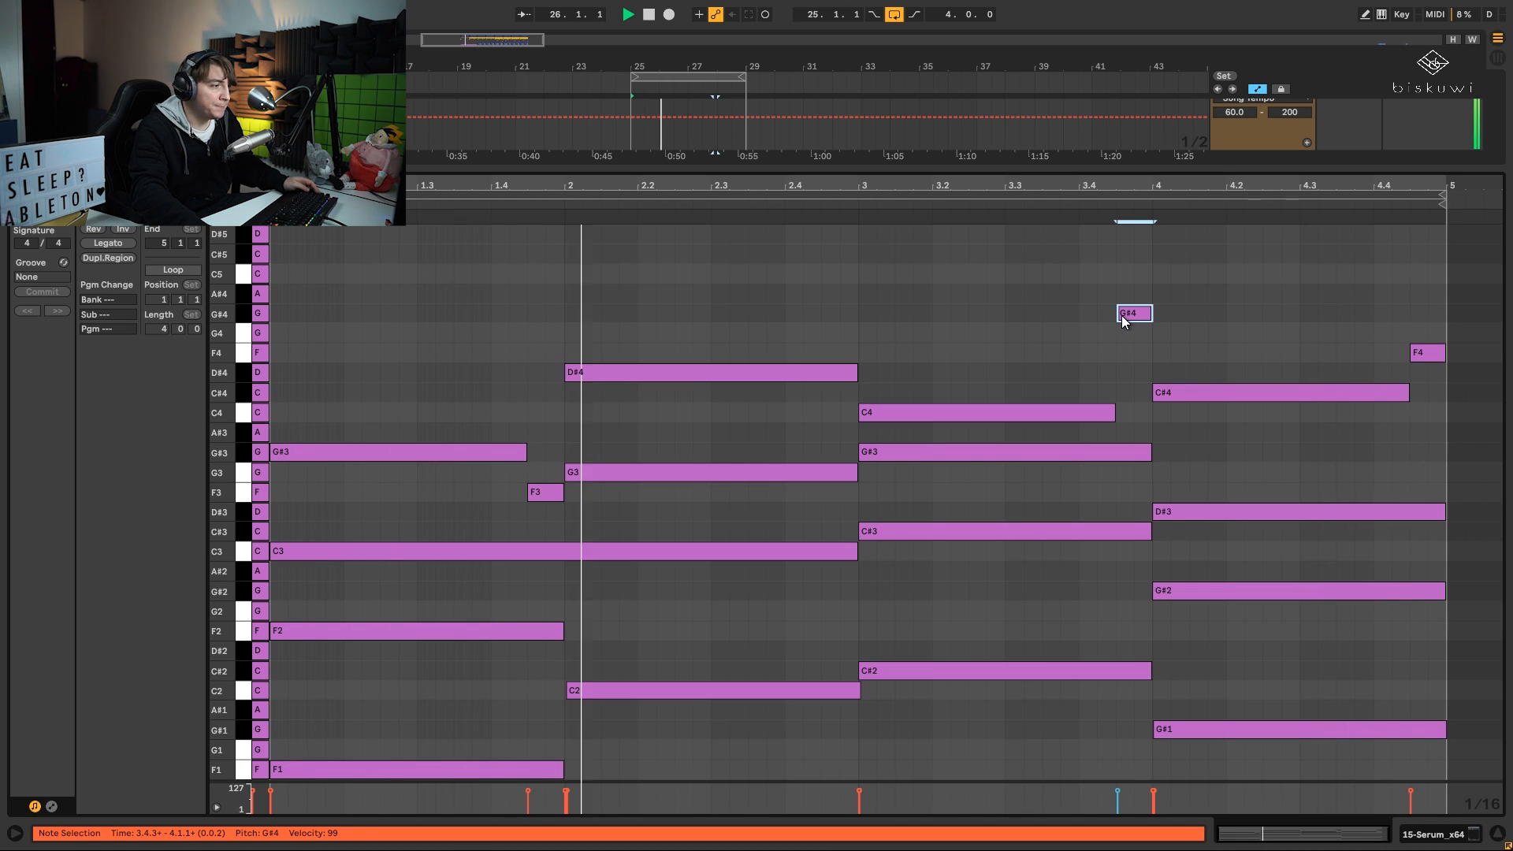
key(space)
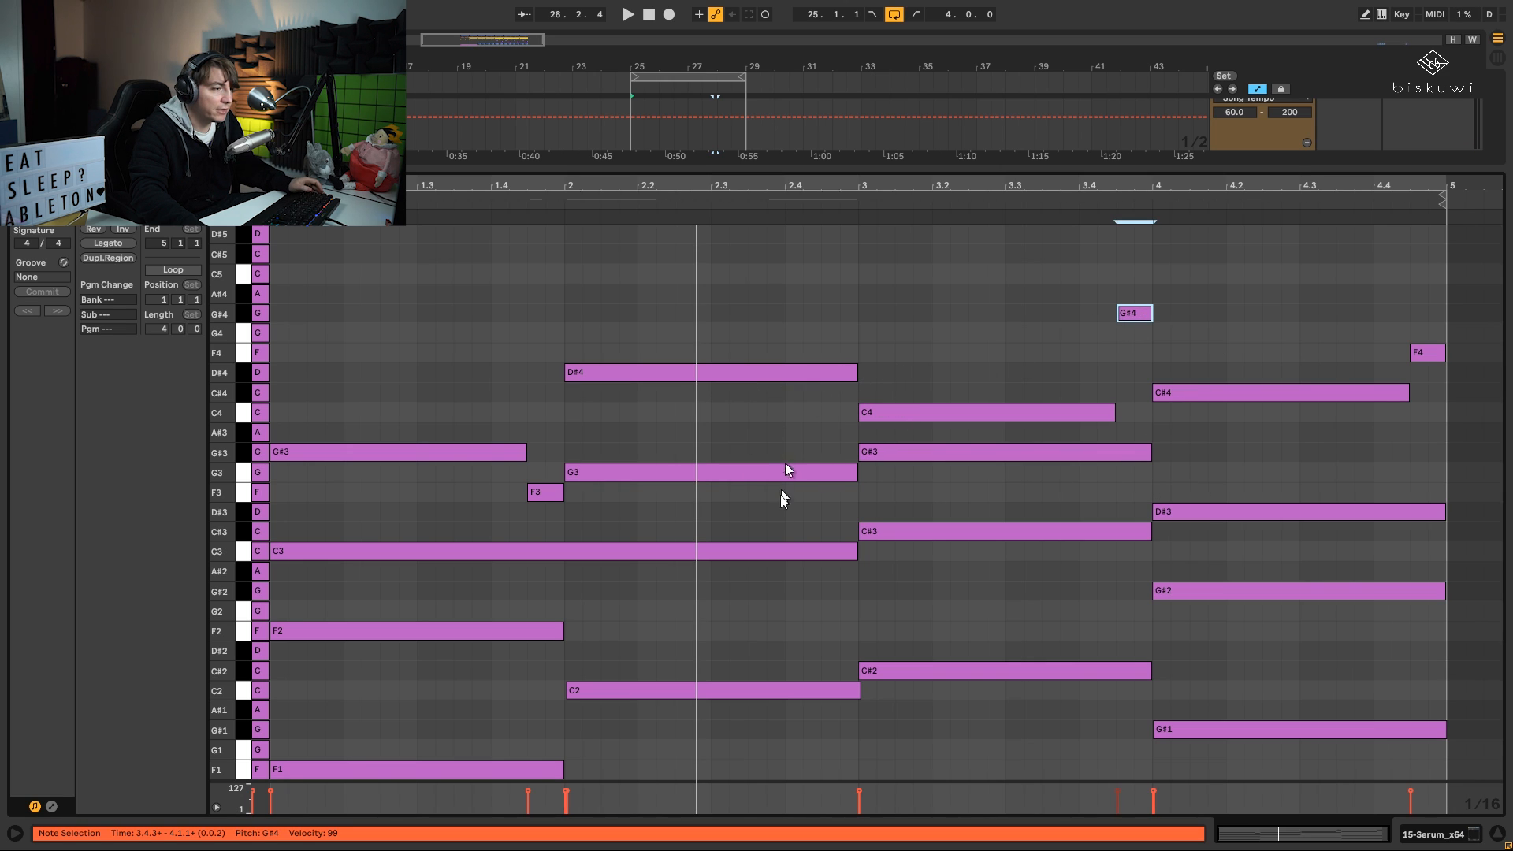
- Open the Serum editor, enable oscillator B one octave down, and route it through the filter
click(715, 473)
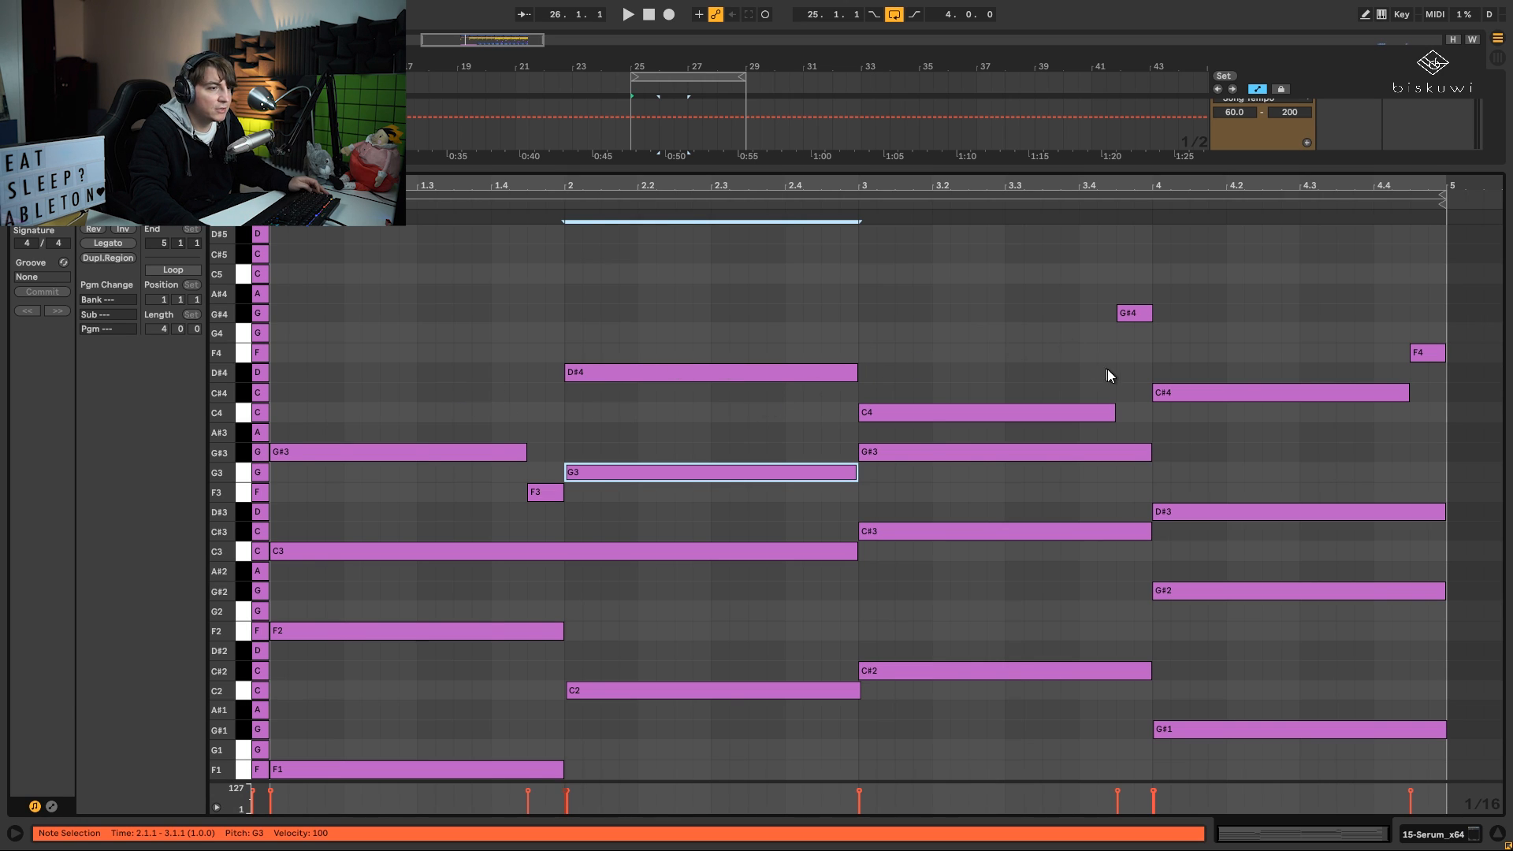
key(shift+Tab)
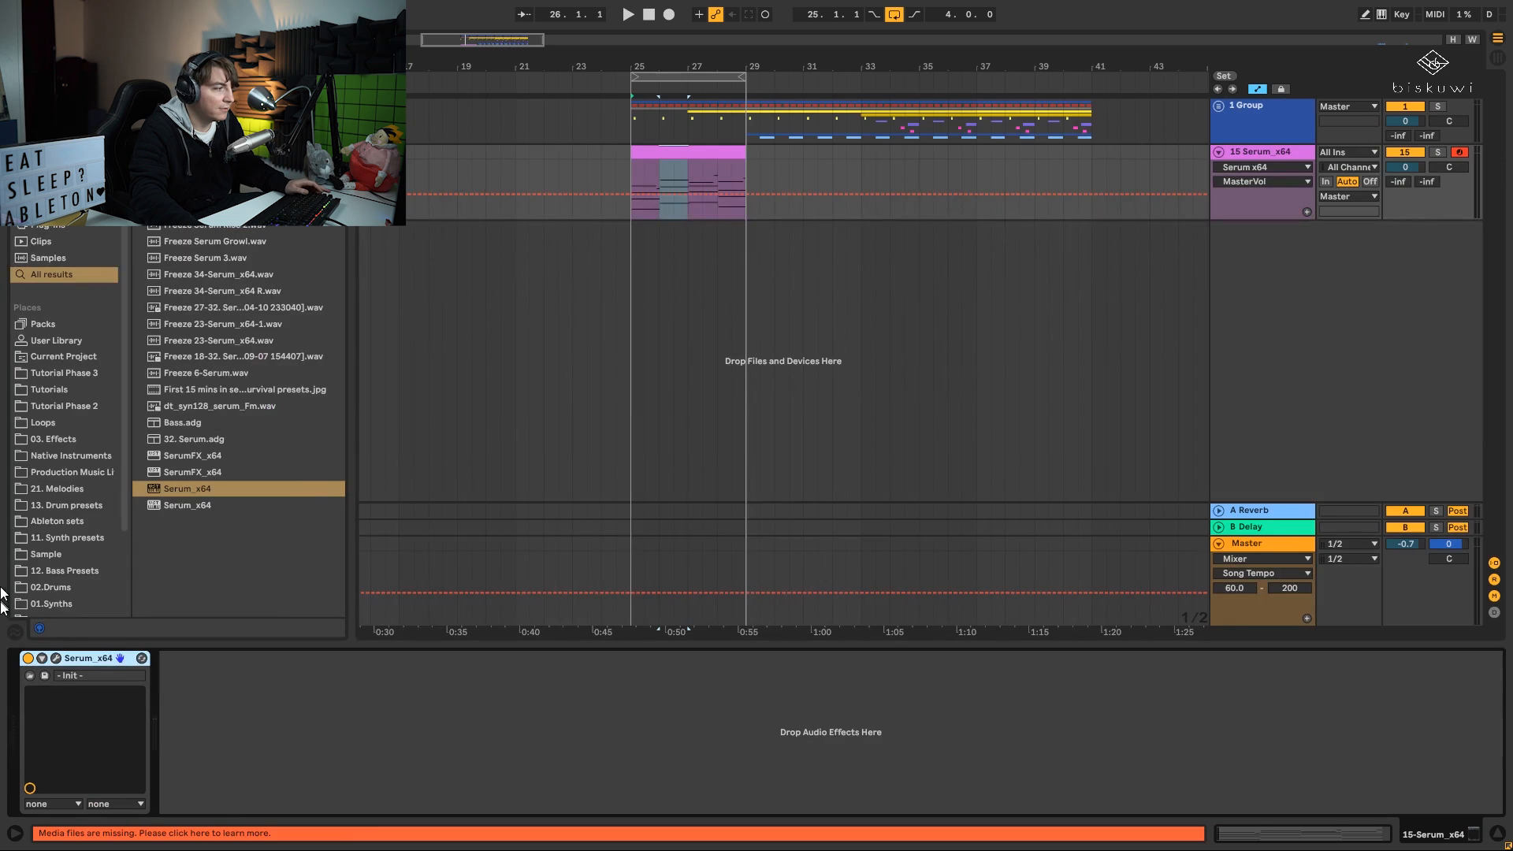
click(56, 659)
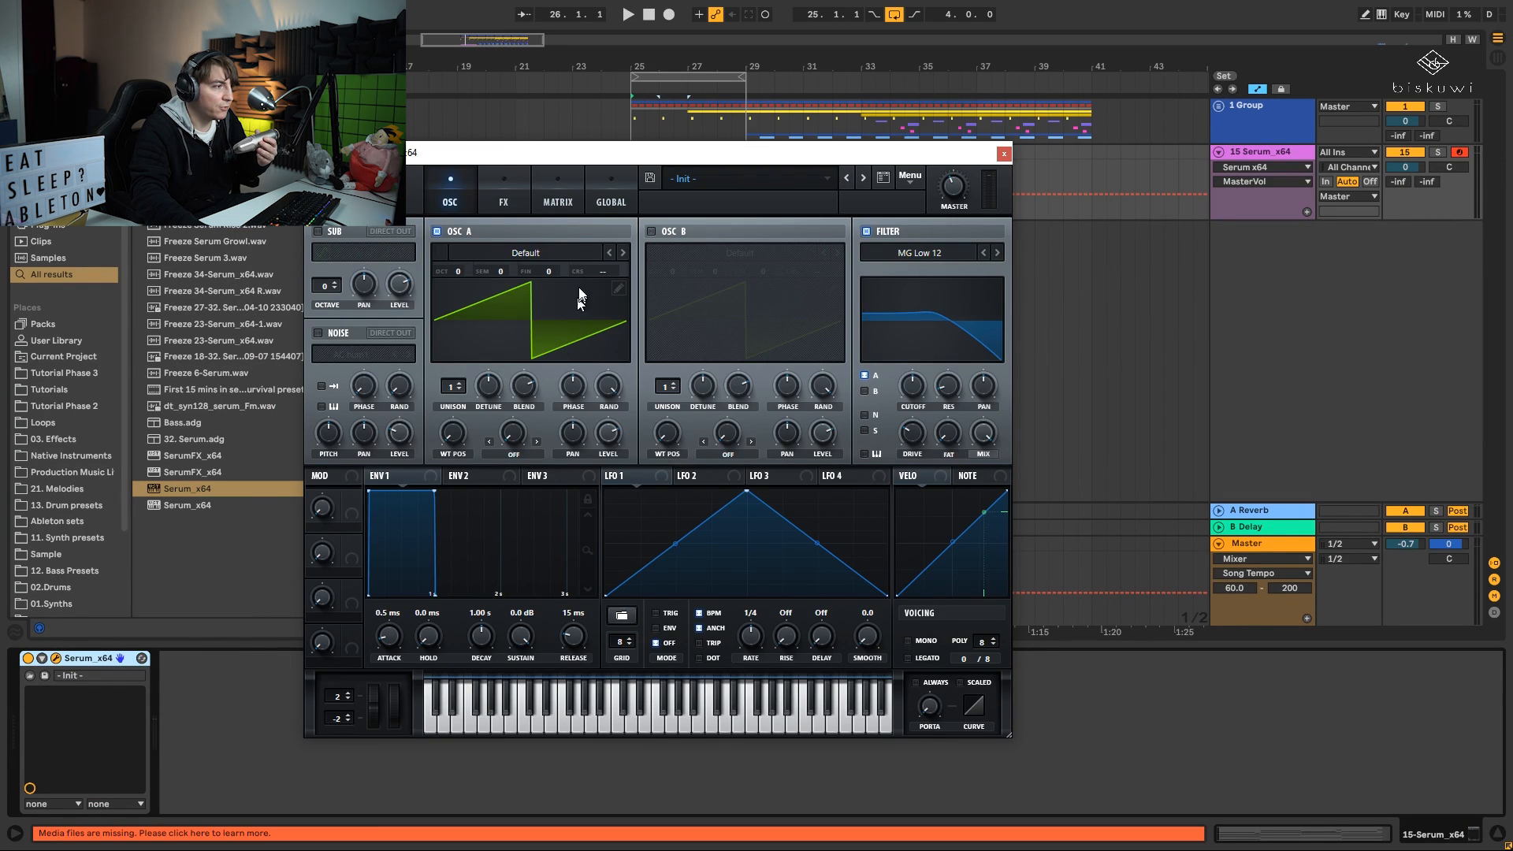
click(652, 231)
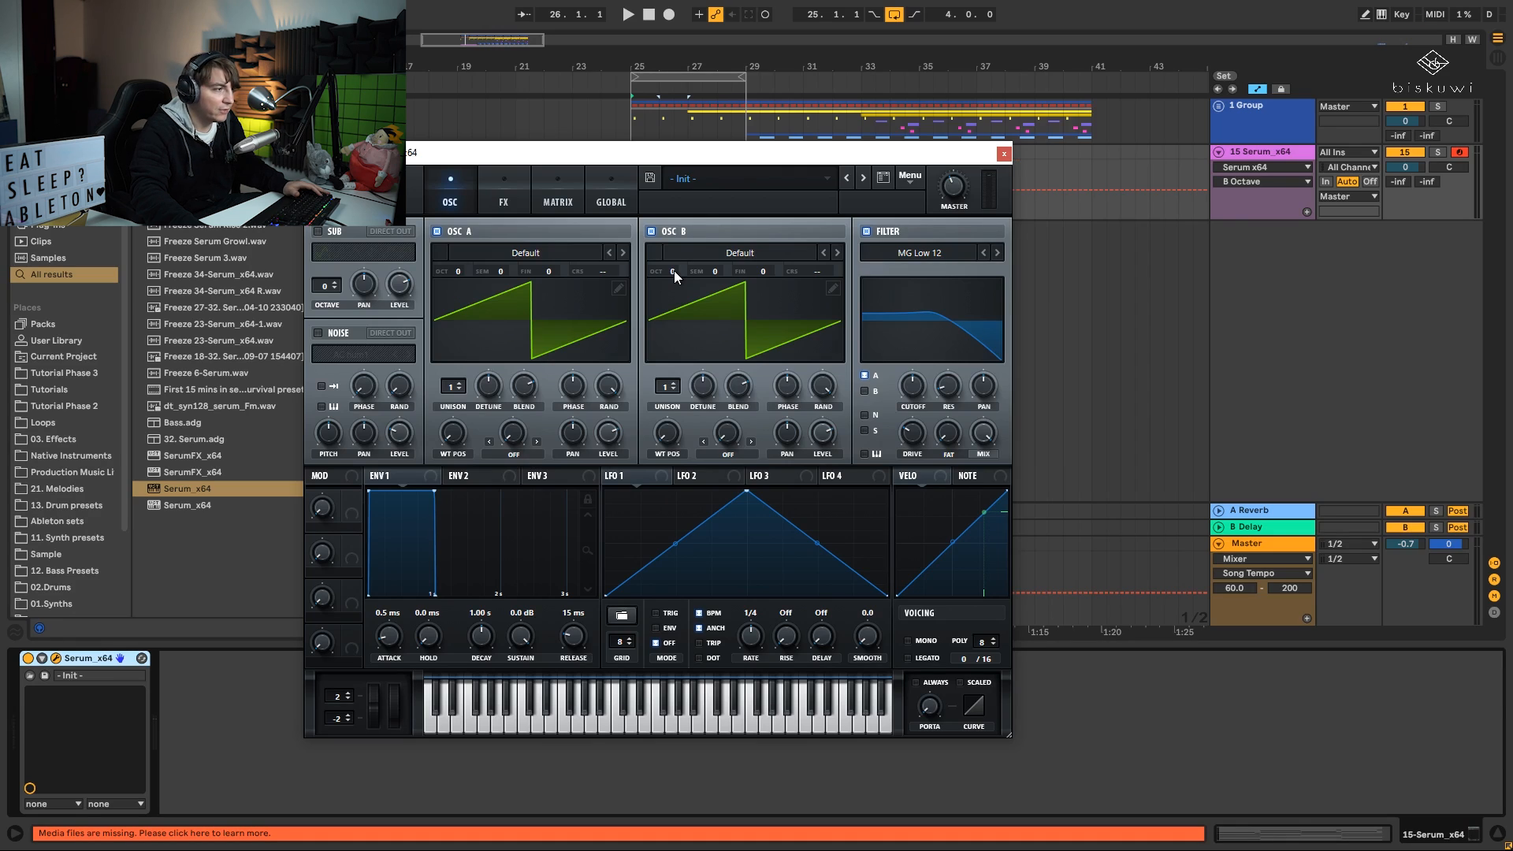
key(space)
drag(674, 271, 679, 304)
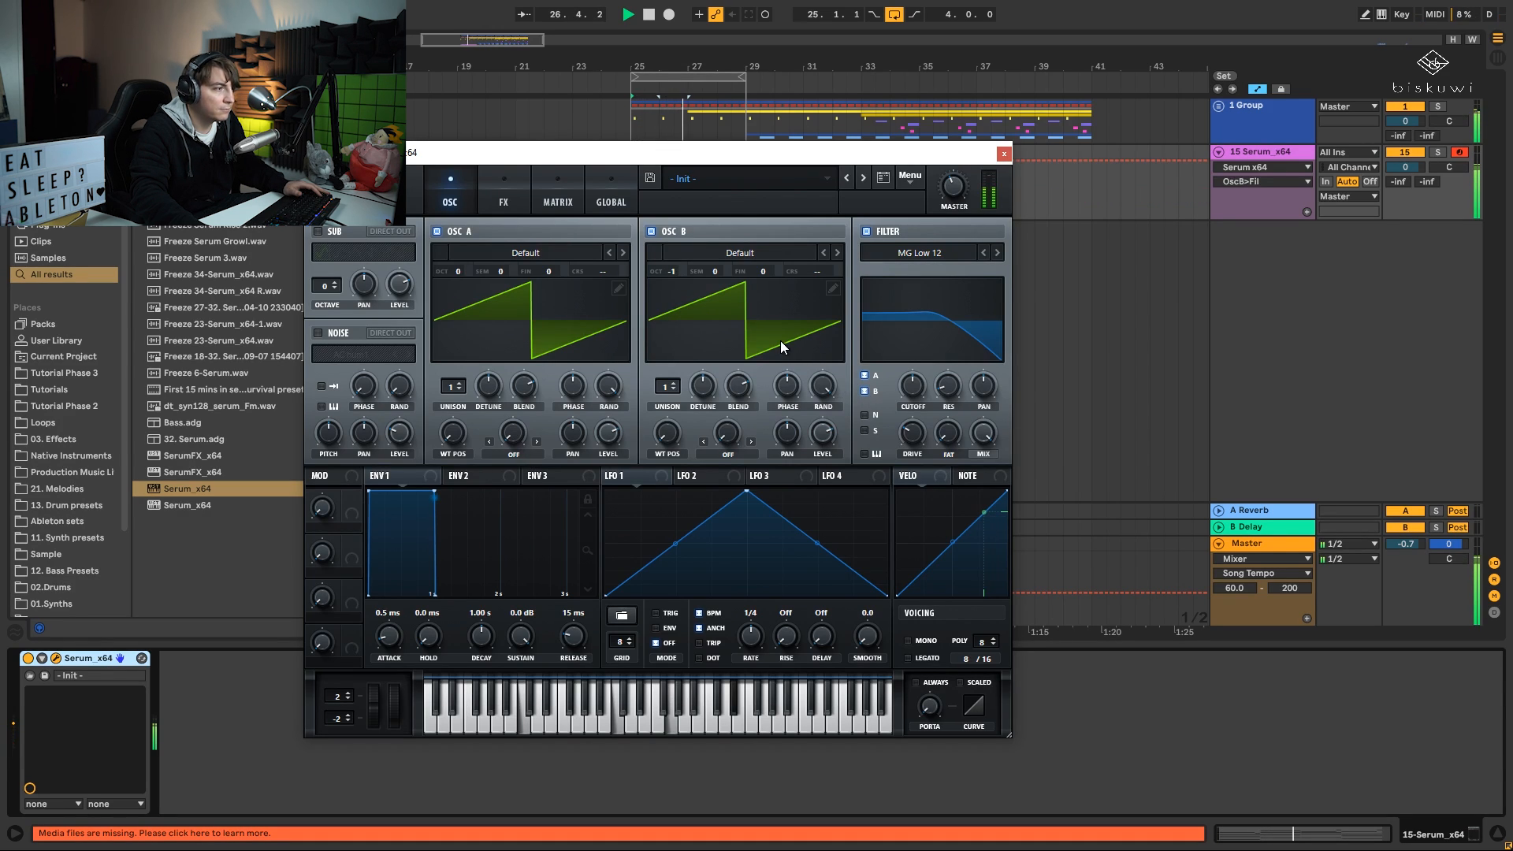
key(space)
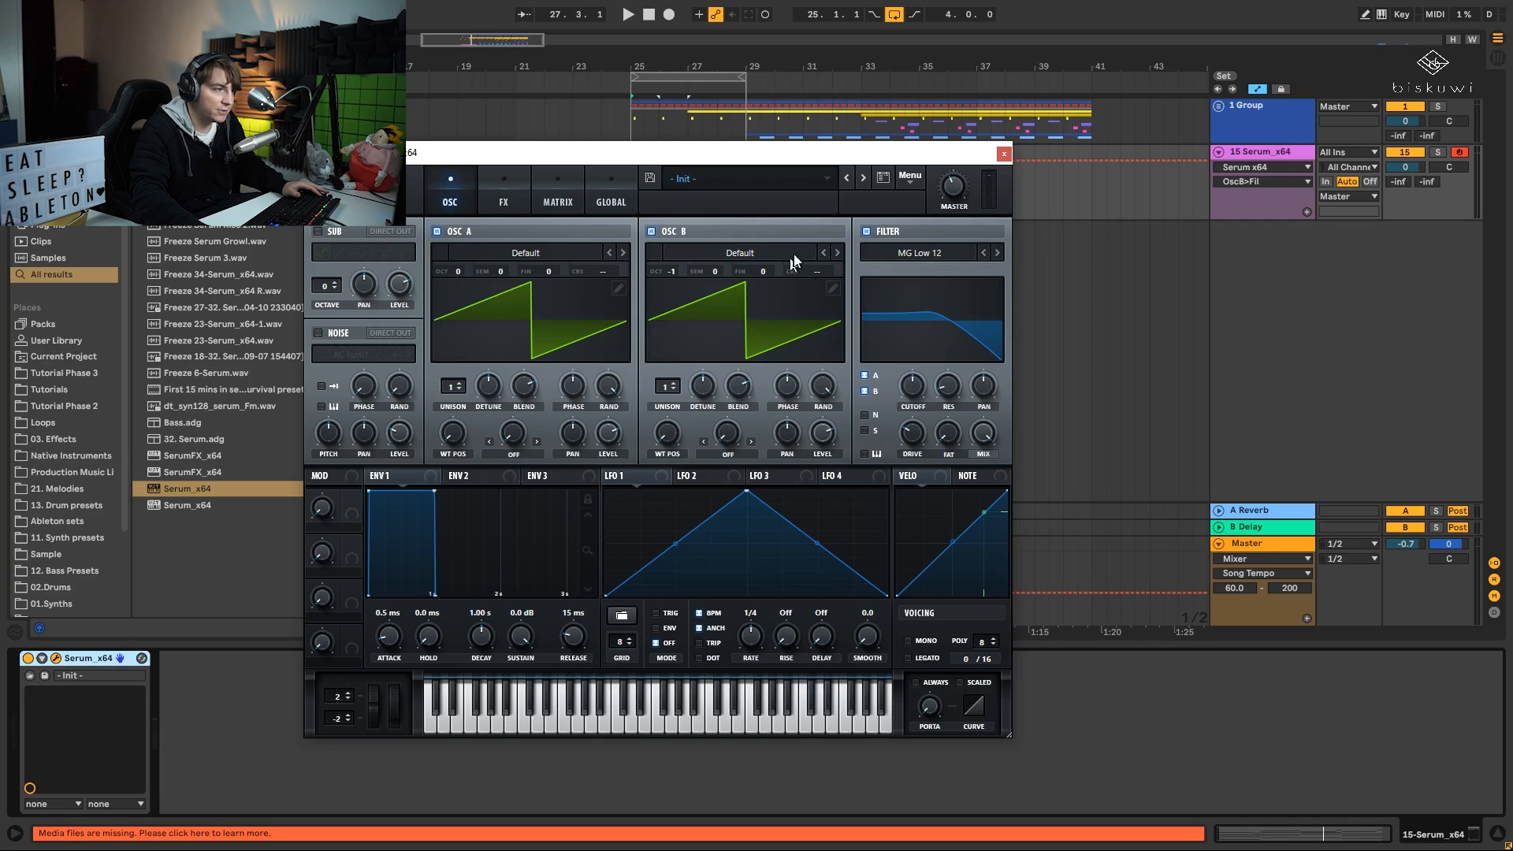
- Load the Basic Mg wavetable into oscillator B while the progression plays
key(space)
click(837, 253)
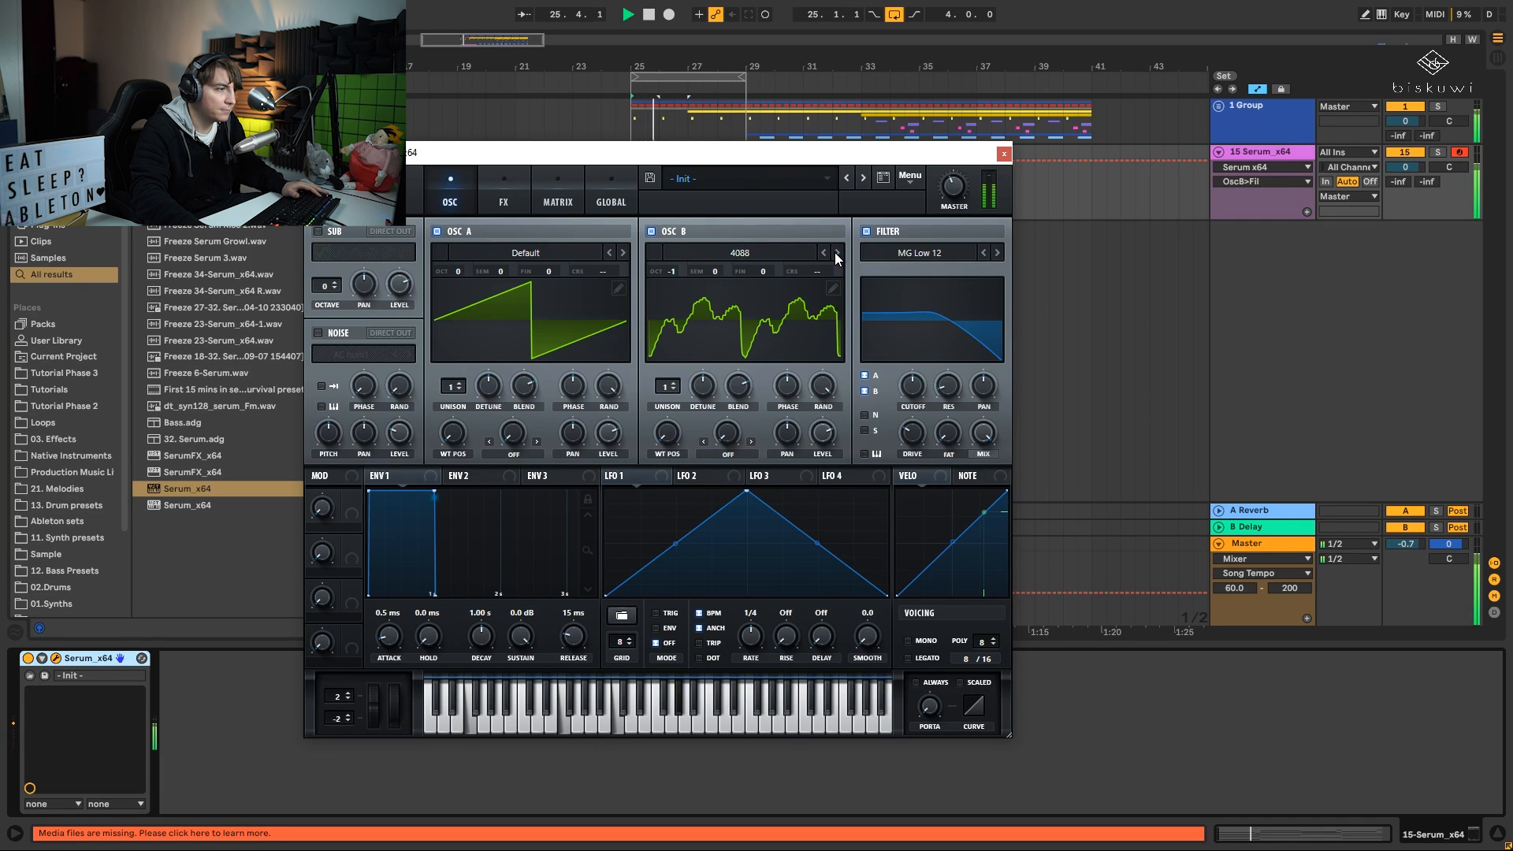
click(838, 252)
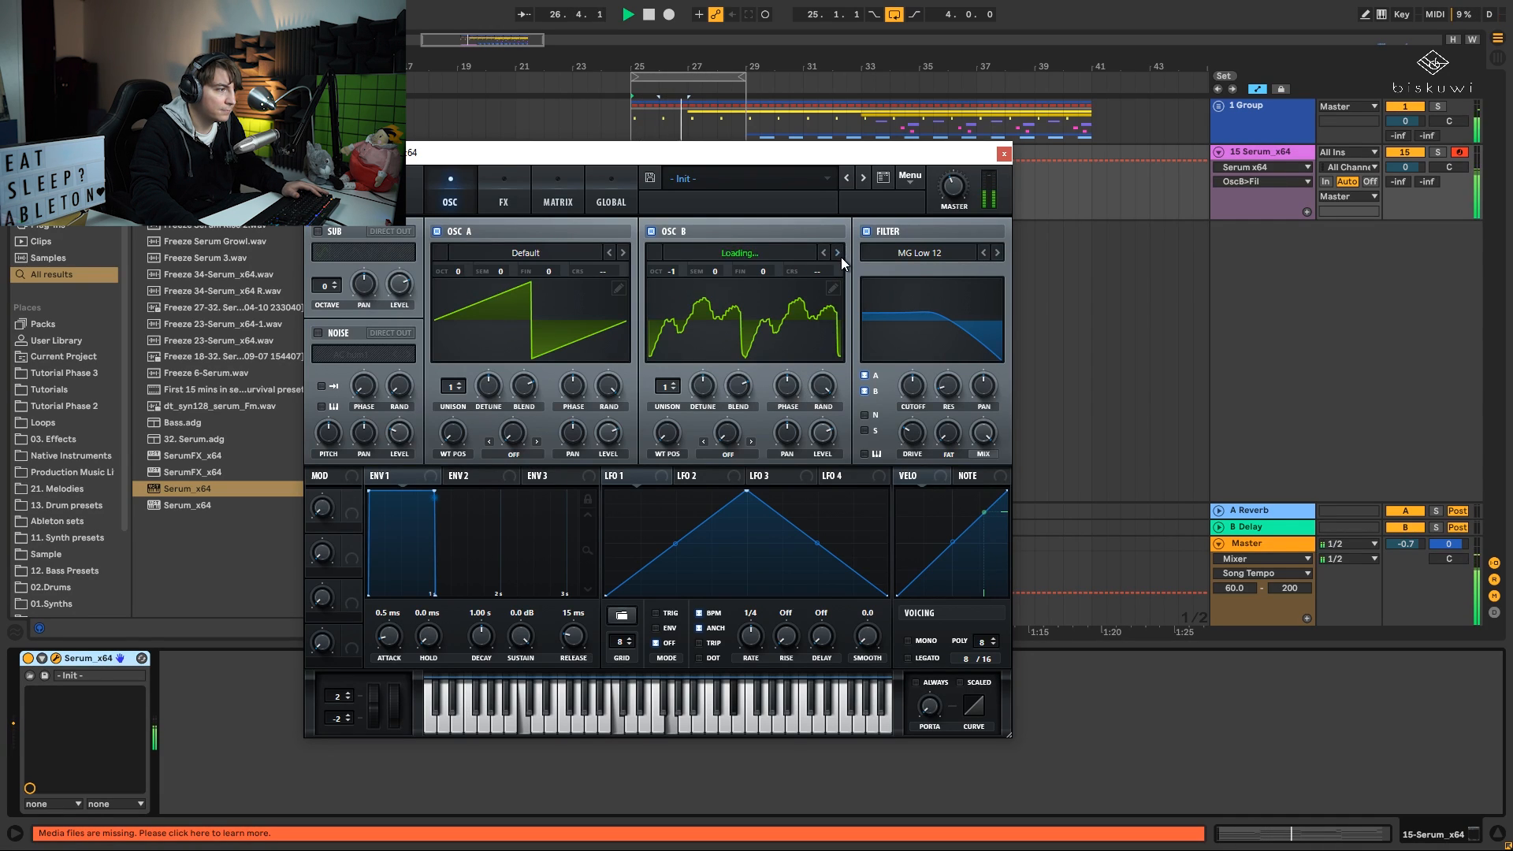
click(838, 252)
click(838, 253)
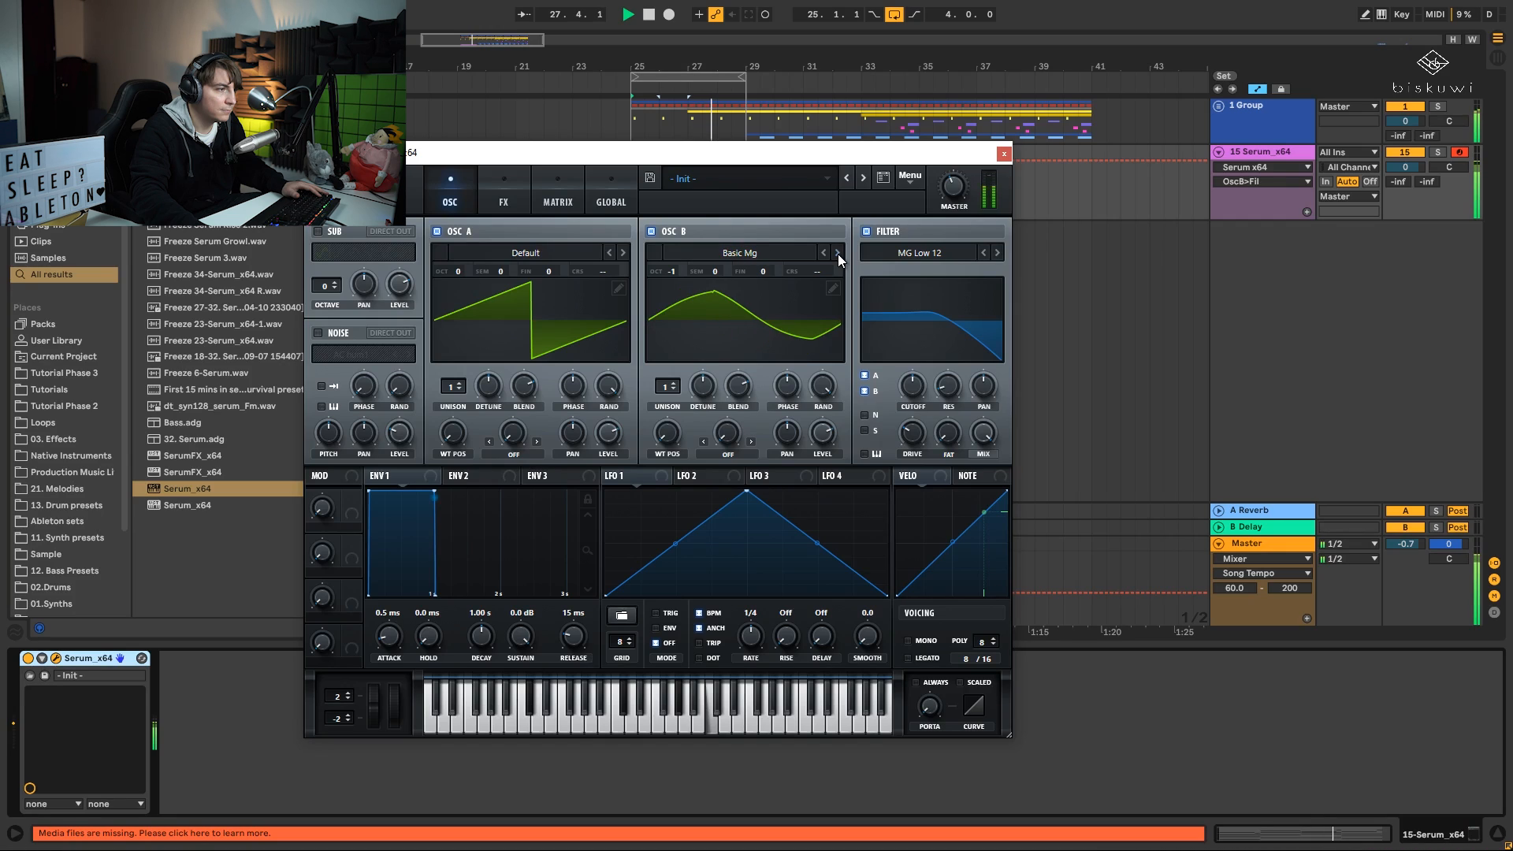
- Shift oscillator B's wavetable position to a squarer waveform and raise the filter resonance slightly
drag(667, 433, 686, 406)
click(945, 396)
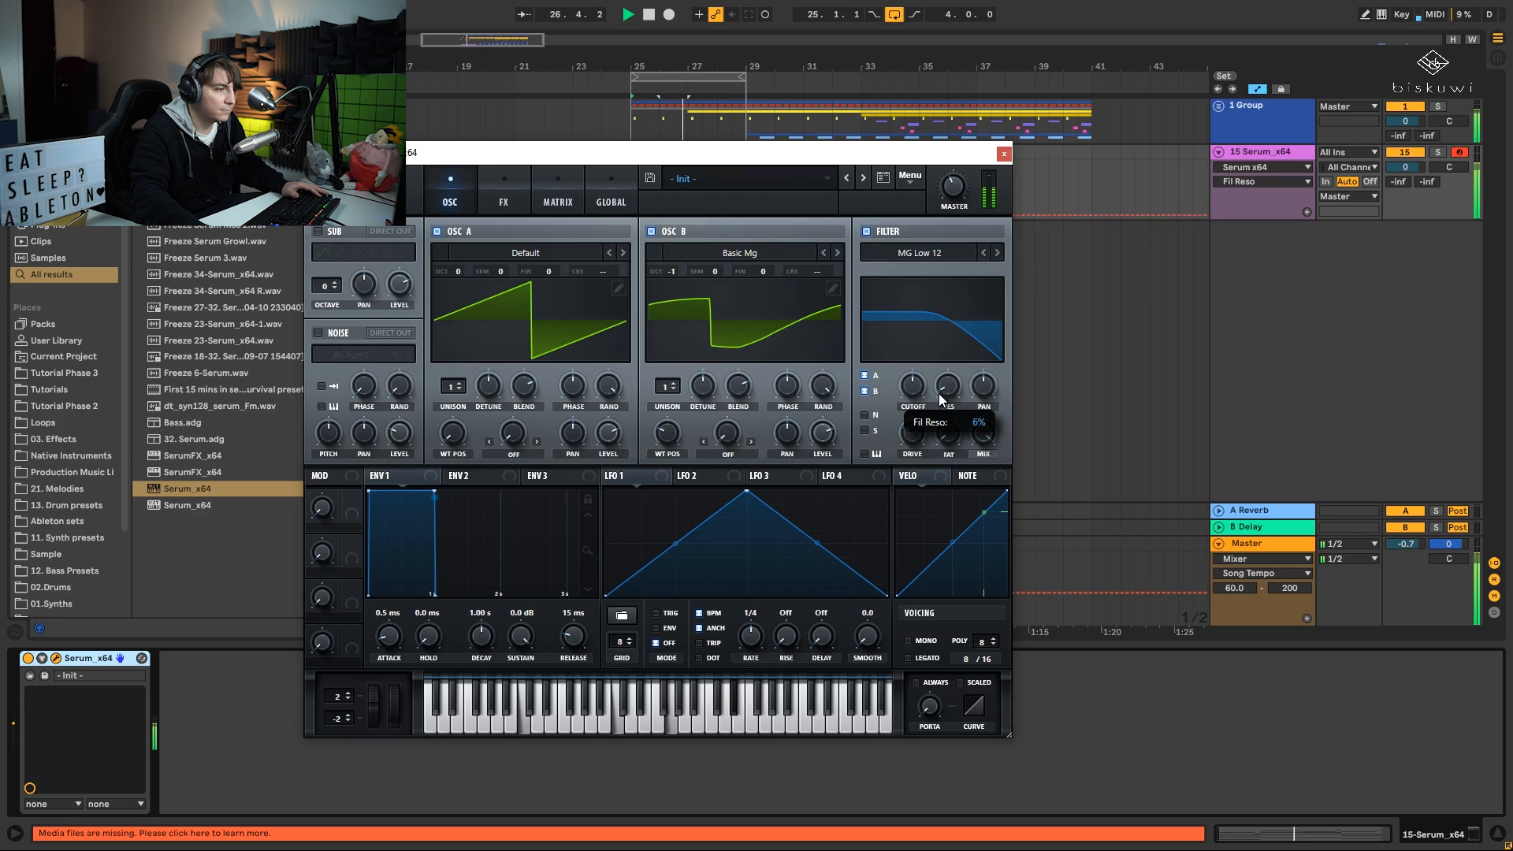
drag(941, 399, 940, 376)
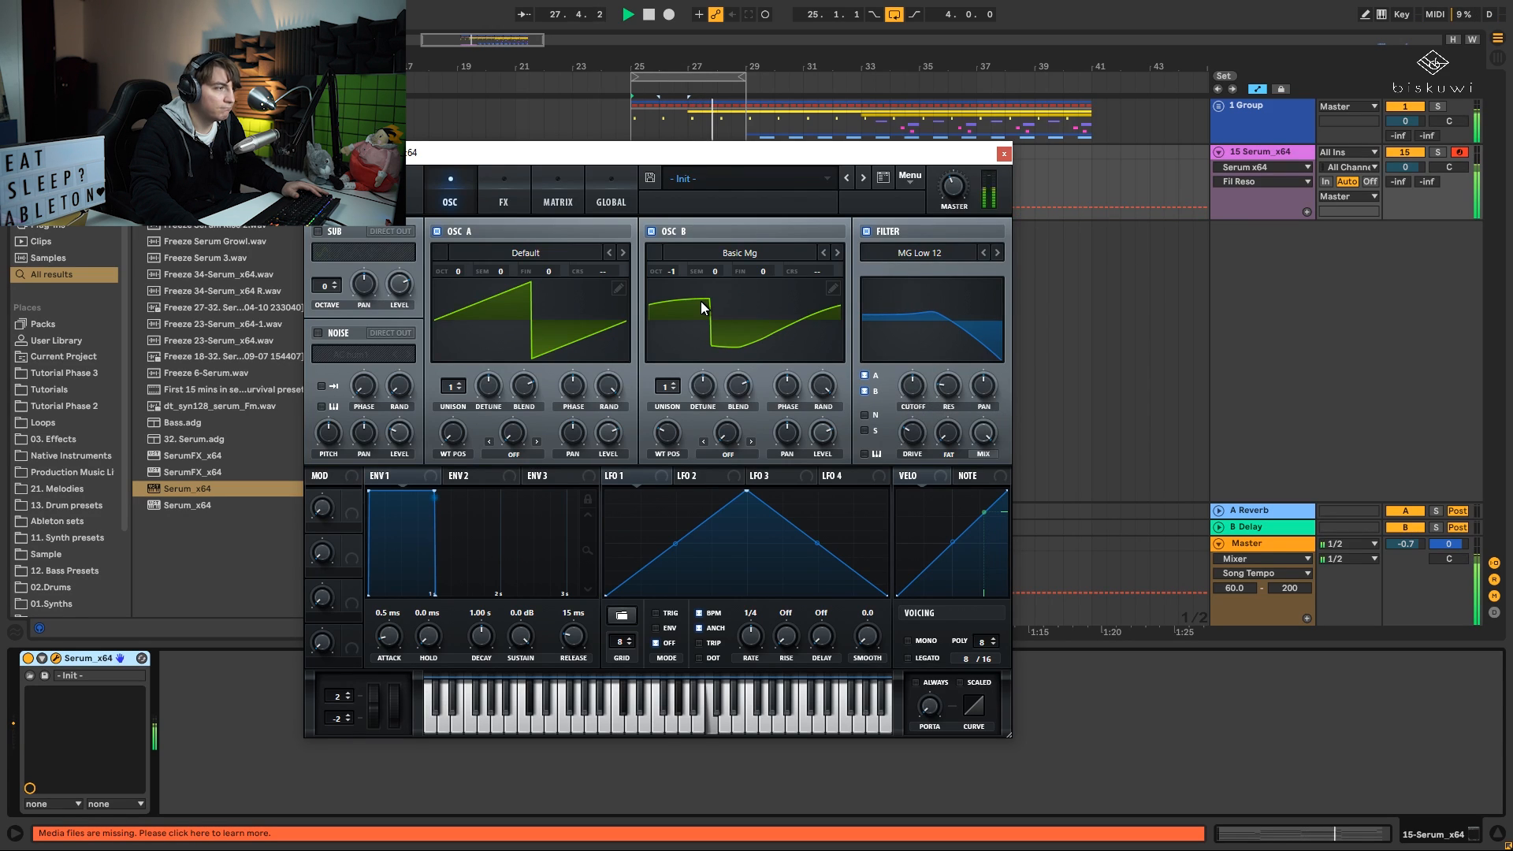
- Enable Serum's EQ effect, set its lower band to low cut, and adjust that band's frequency during playback
click(504, 191)
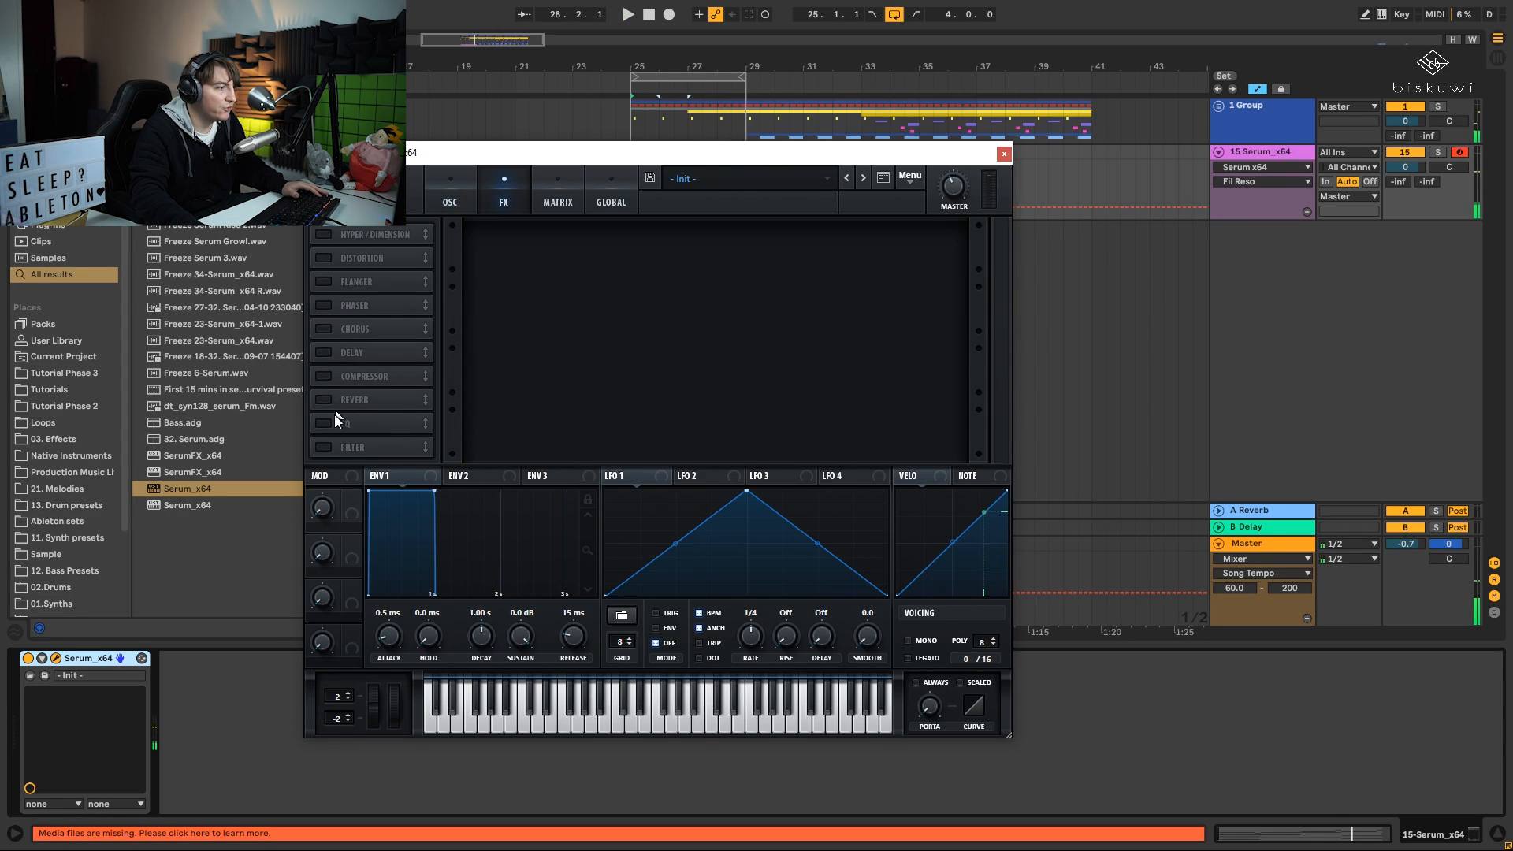
click(337, 420)
click(667, 261)
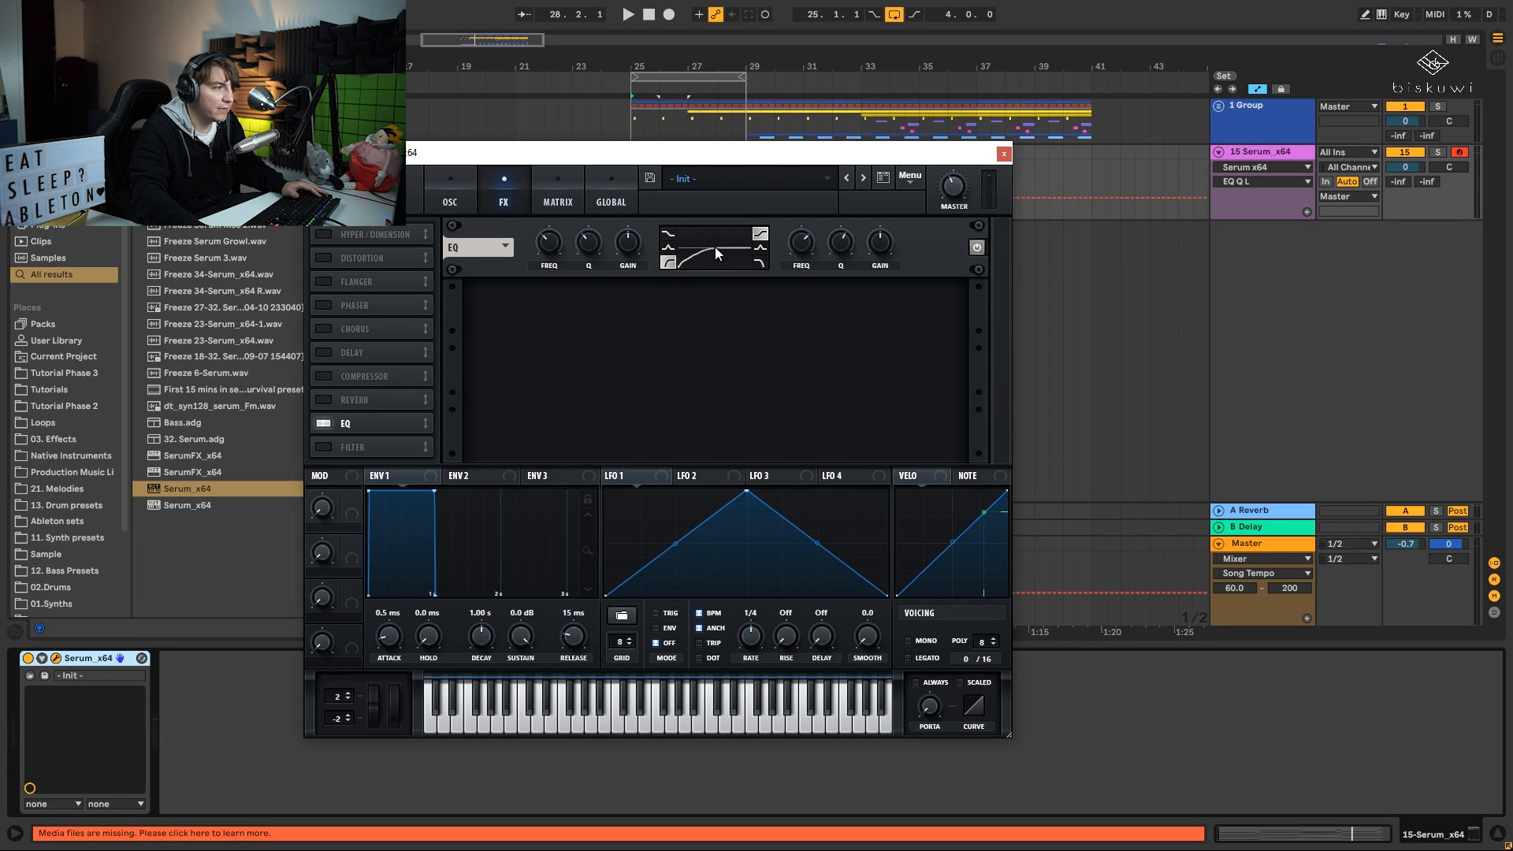
key(space)
mouse_move(552, 245)
mouse_down()
mouse_move(575, 291)
mouse_move(569, 268)
mouse_up()
- Change the filter type to MG Low 18 and fine-tune its cutoff while the progression plays
click(450, 197)
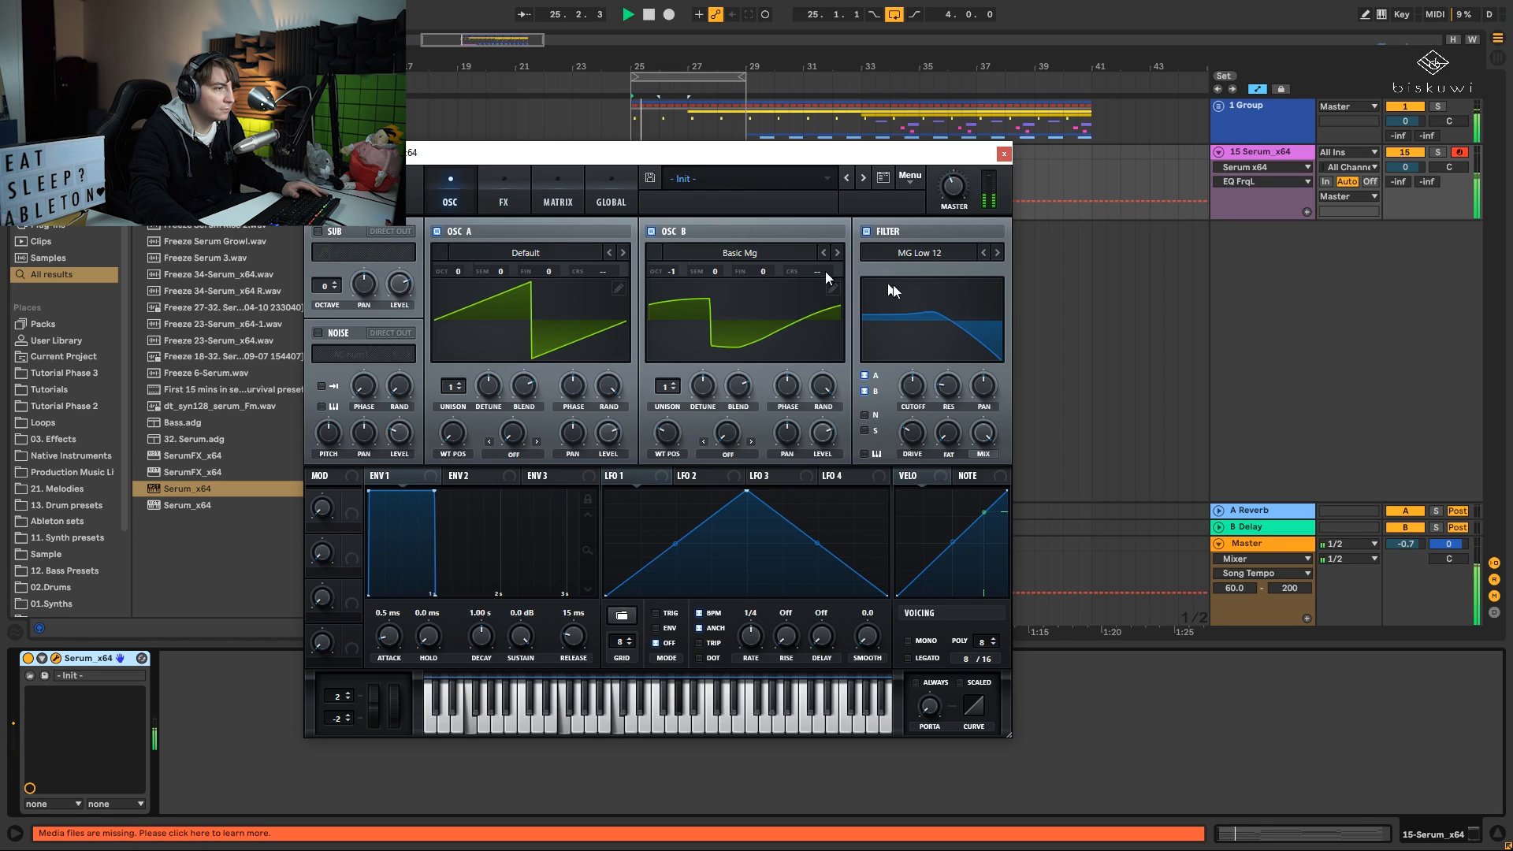
drag(920, 386, 912, 385)
click(948, 385)
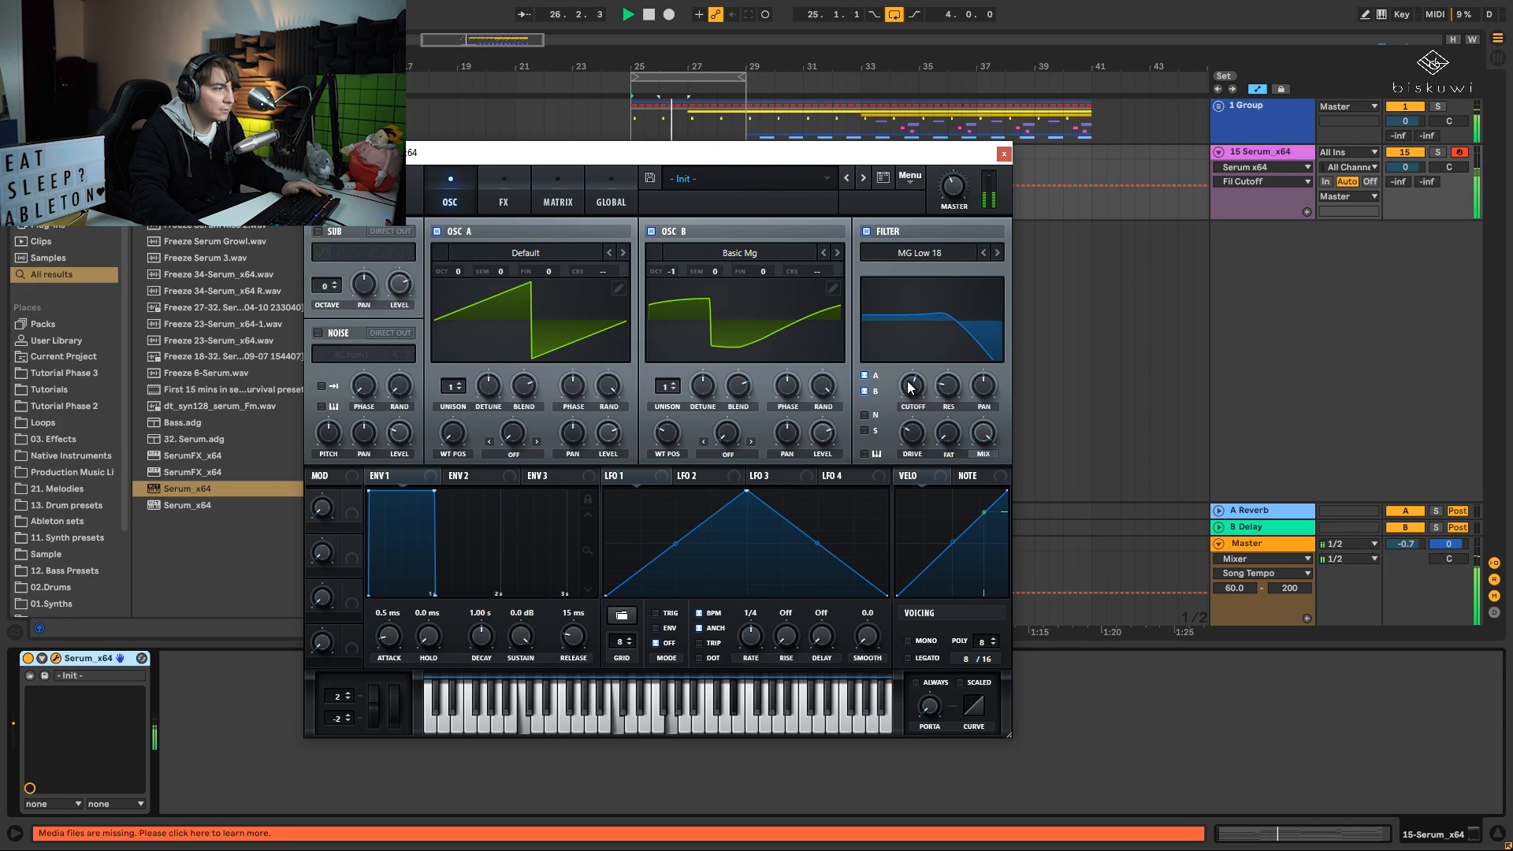
key(space)
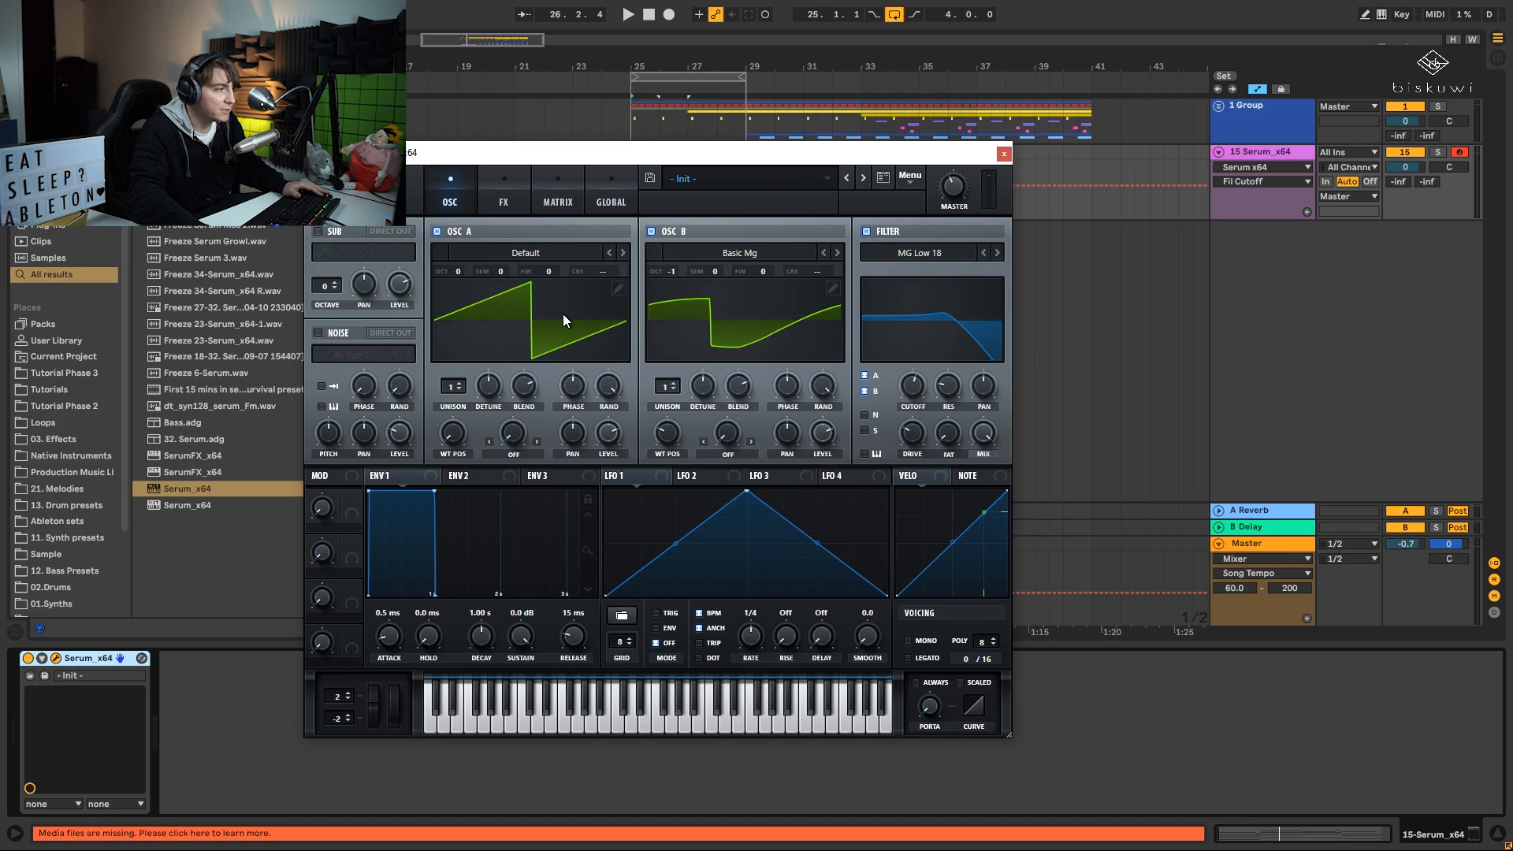
- Give oscillator A four unison voices, reduce the detune, and modulate it with LFO 1 at a dotted 1/2 rate
click(454, 386)
drag(454, 386, 457, 352)
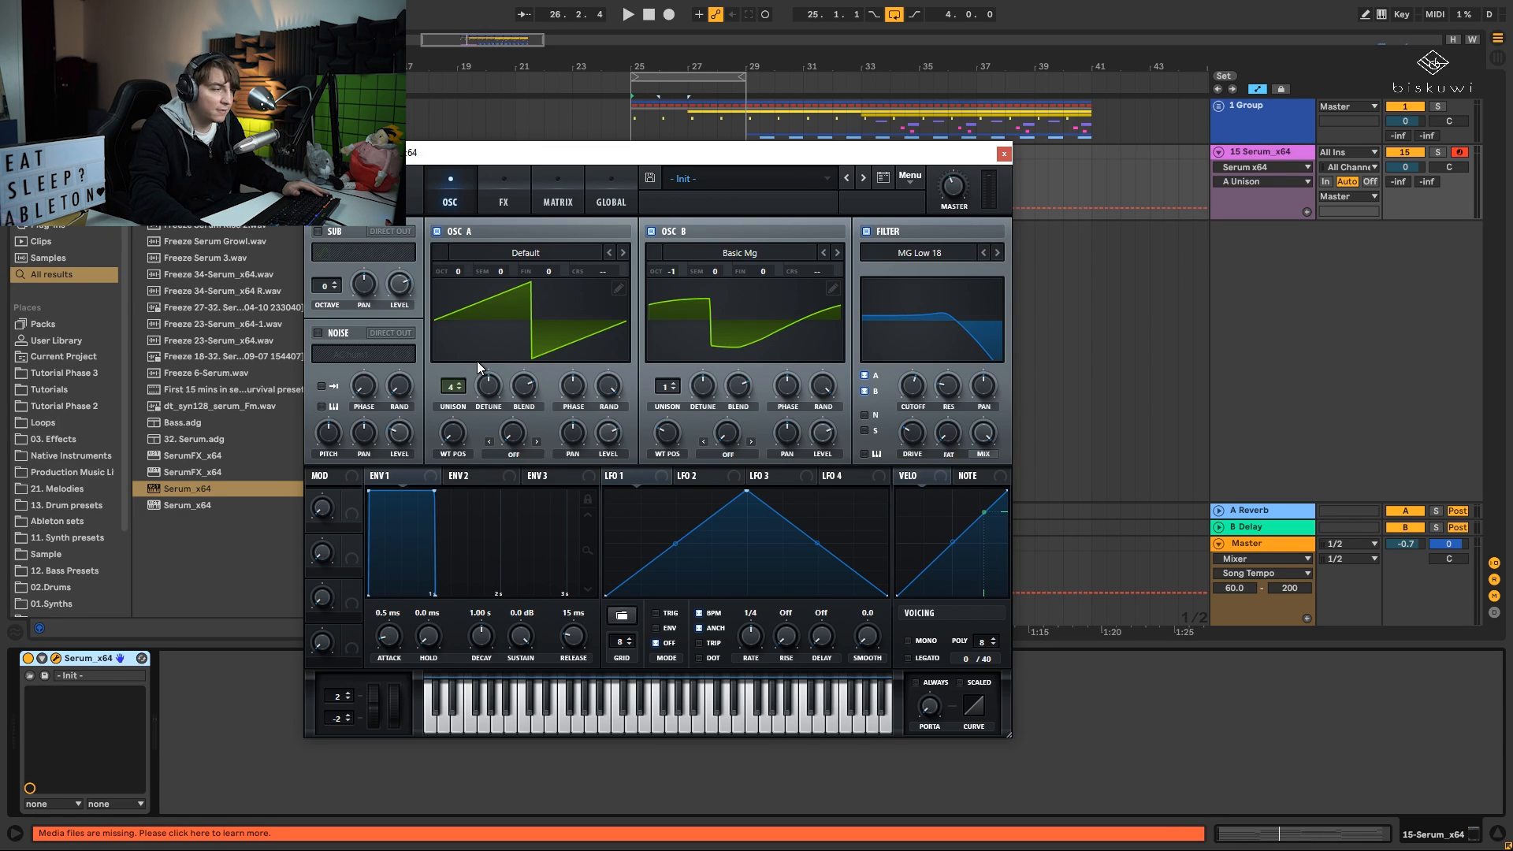
key(space)
drag(489, 385, 487, 425)
key(space)
- Give oscillator B three unison voices with reduced detune and readjust the filter cutoff during playback
key(space)
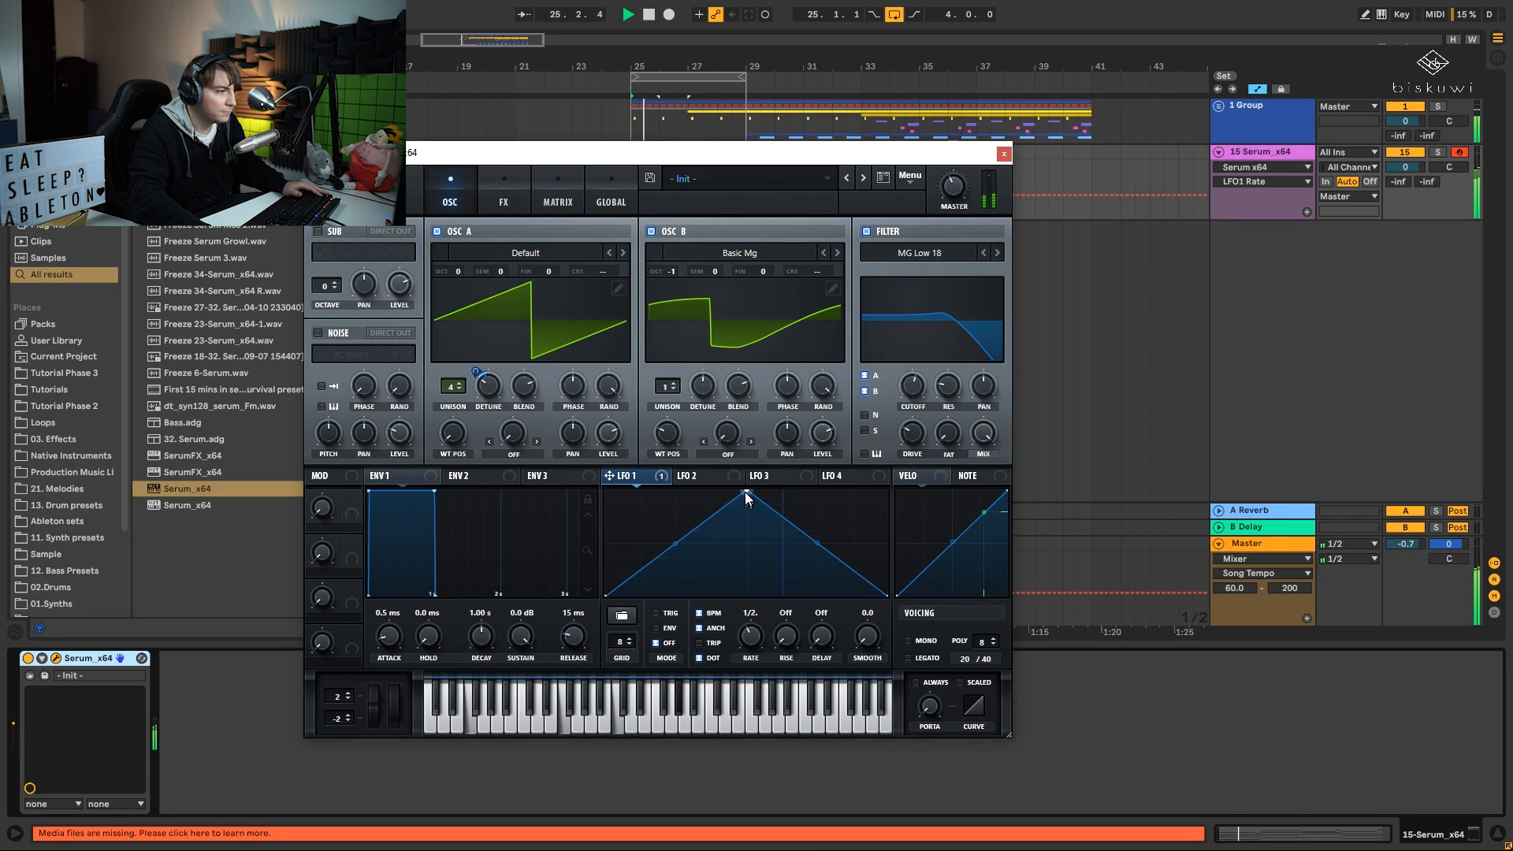
mouse_move(667, 386)
mouse_down()
mouse_move(666, 371)
mouse_move(711, 424)
mouse_move(717, 464)
mouse_move(707, 358)
mouse_move(711, 411)
mouse_move(706, 393)
mouse_up()
drag(905, 389, 912, 386)
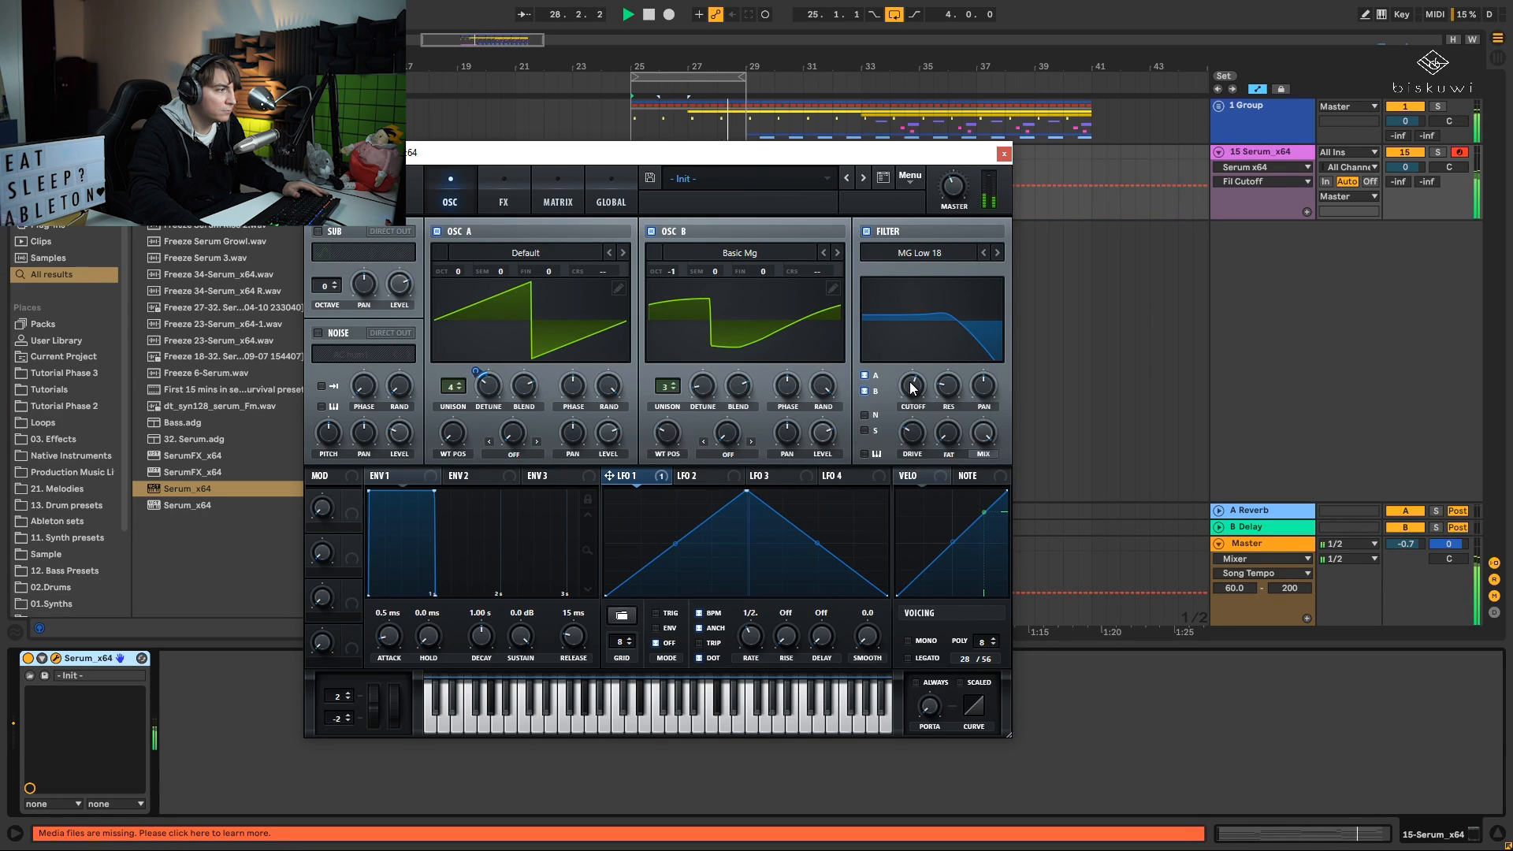
- Add a Hall reverb to the patch with its mix at 33% and its size at 39%
click(511, 183)
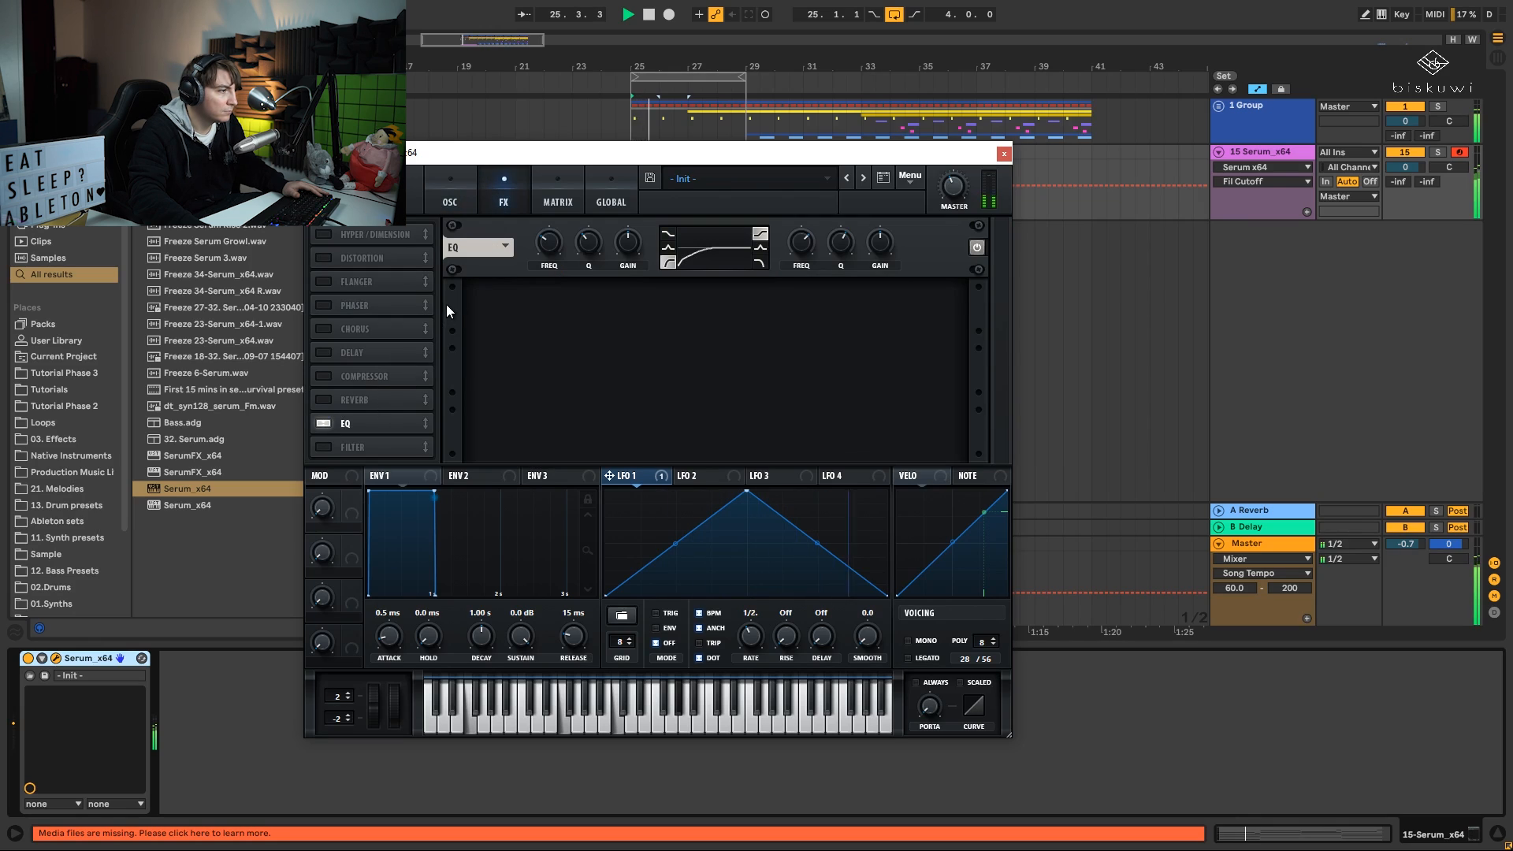
key(space)
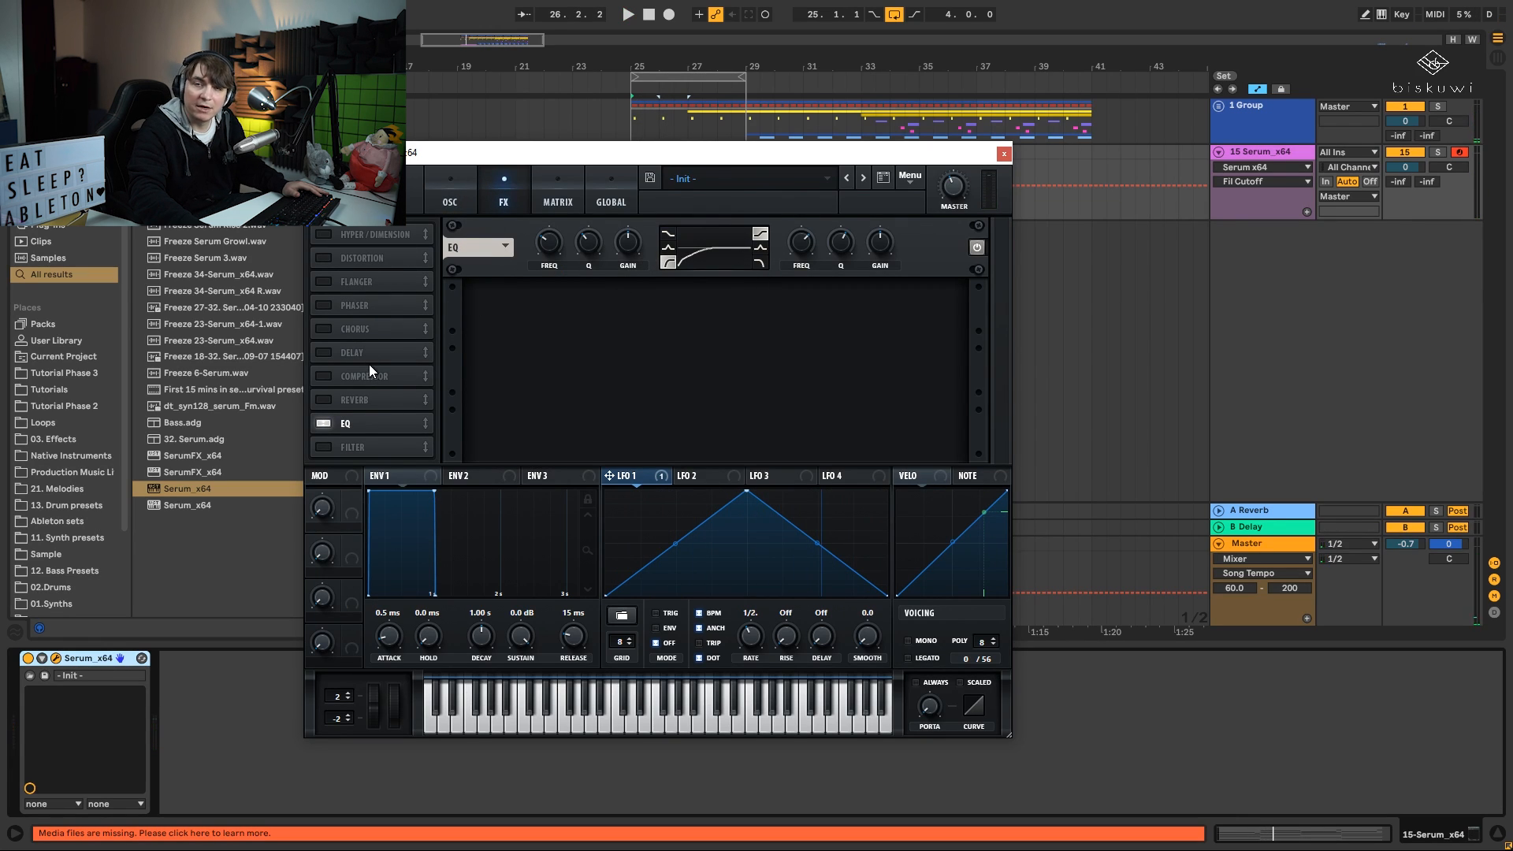
click(324, 399)
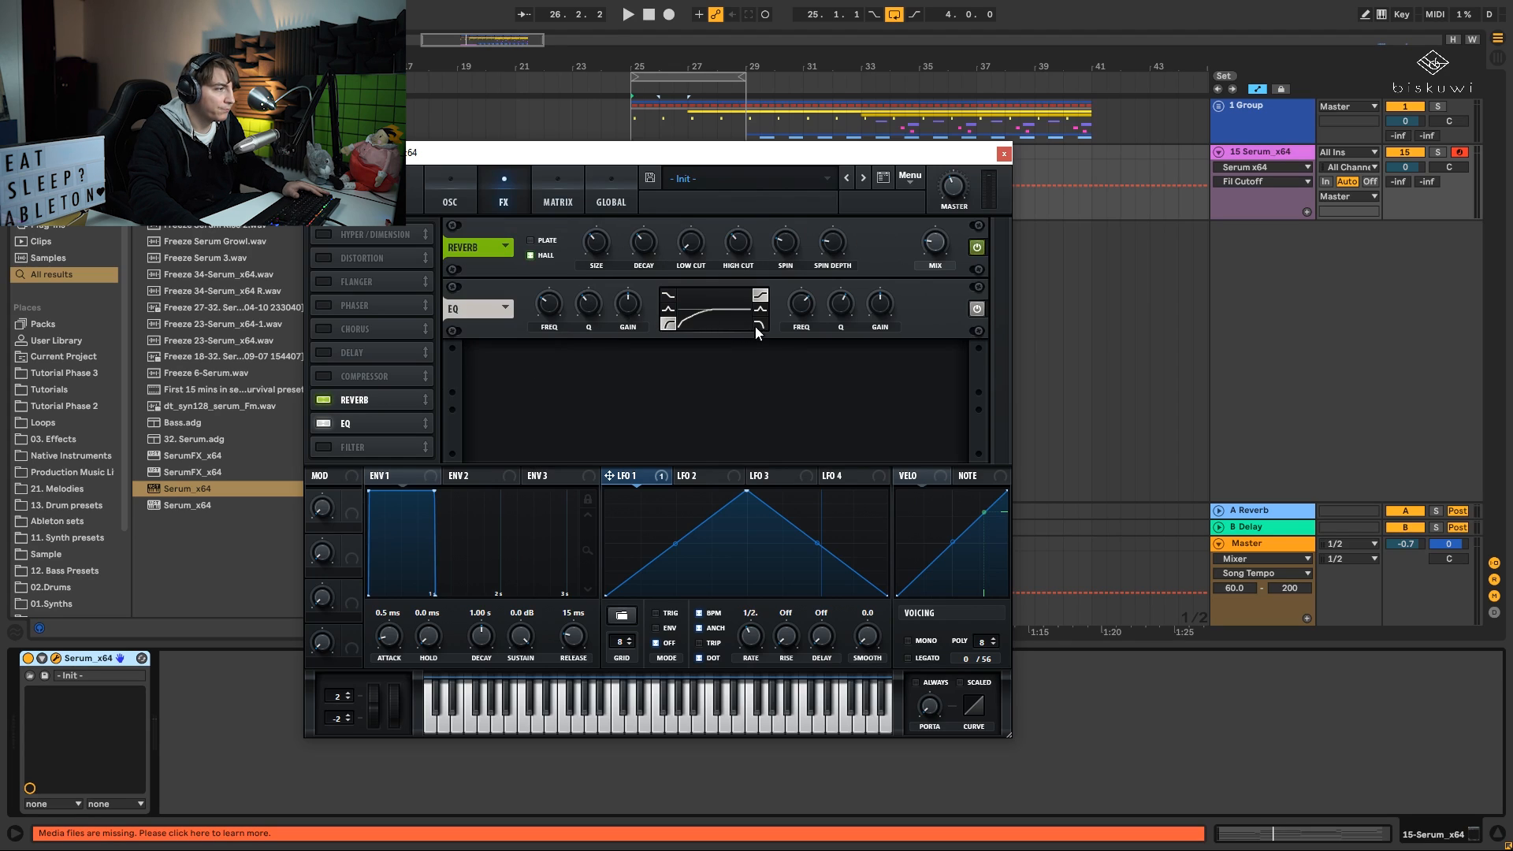
key(space)
click(936, 243)
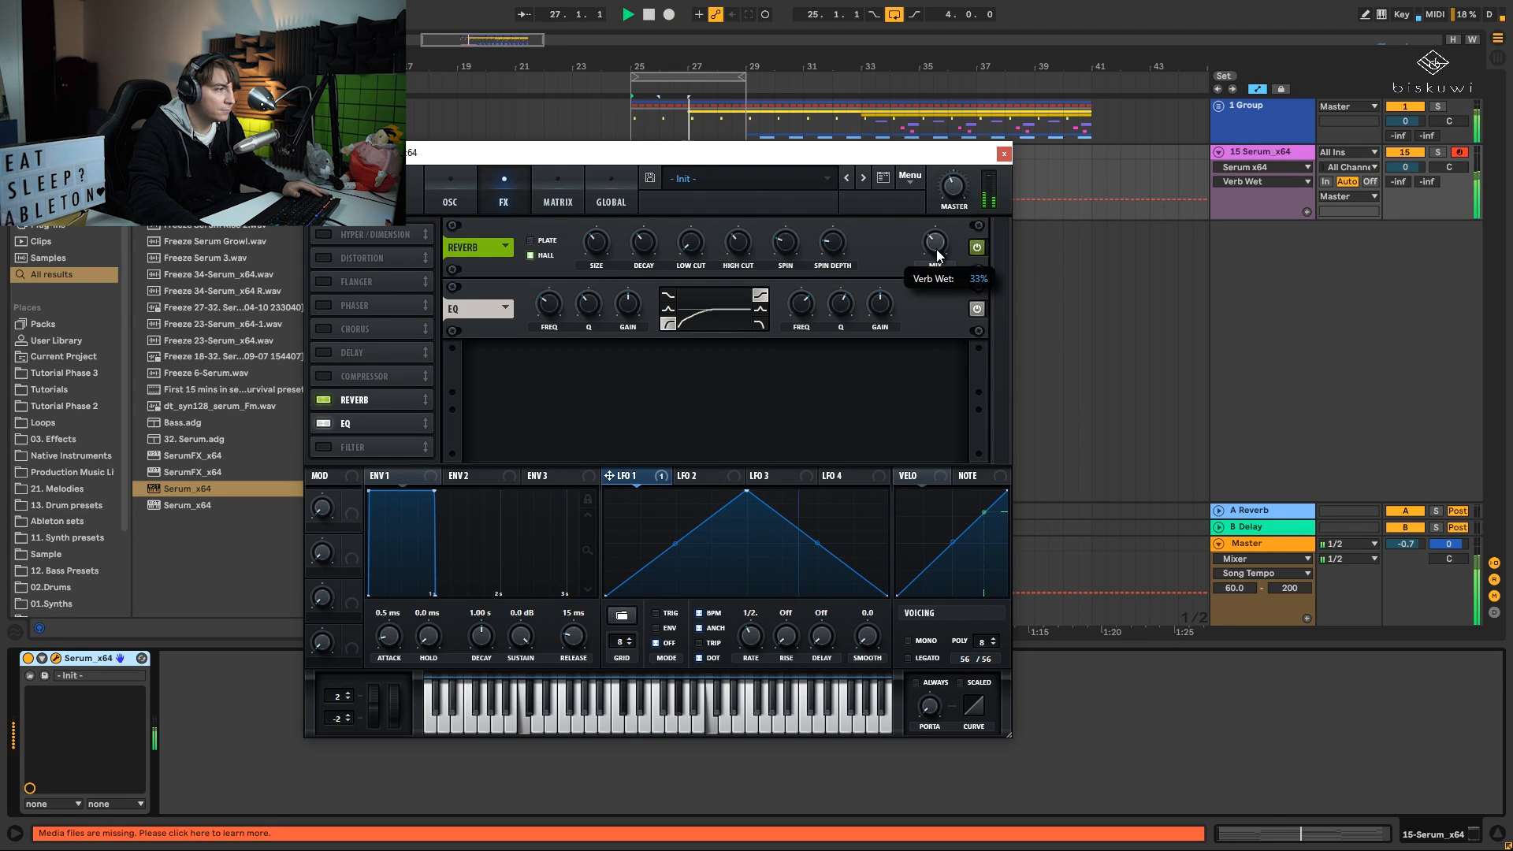
click(595, 240)
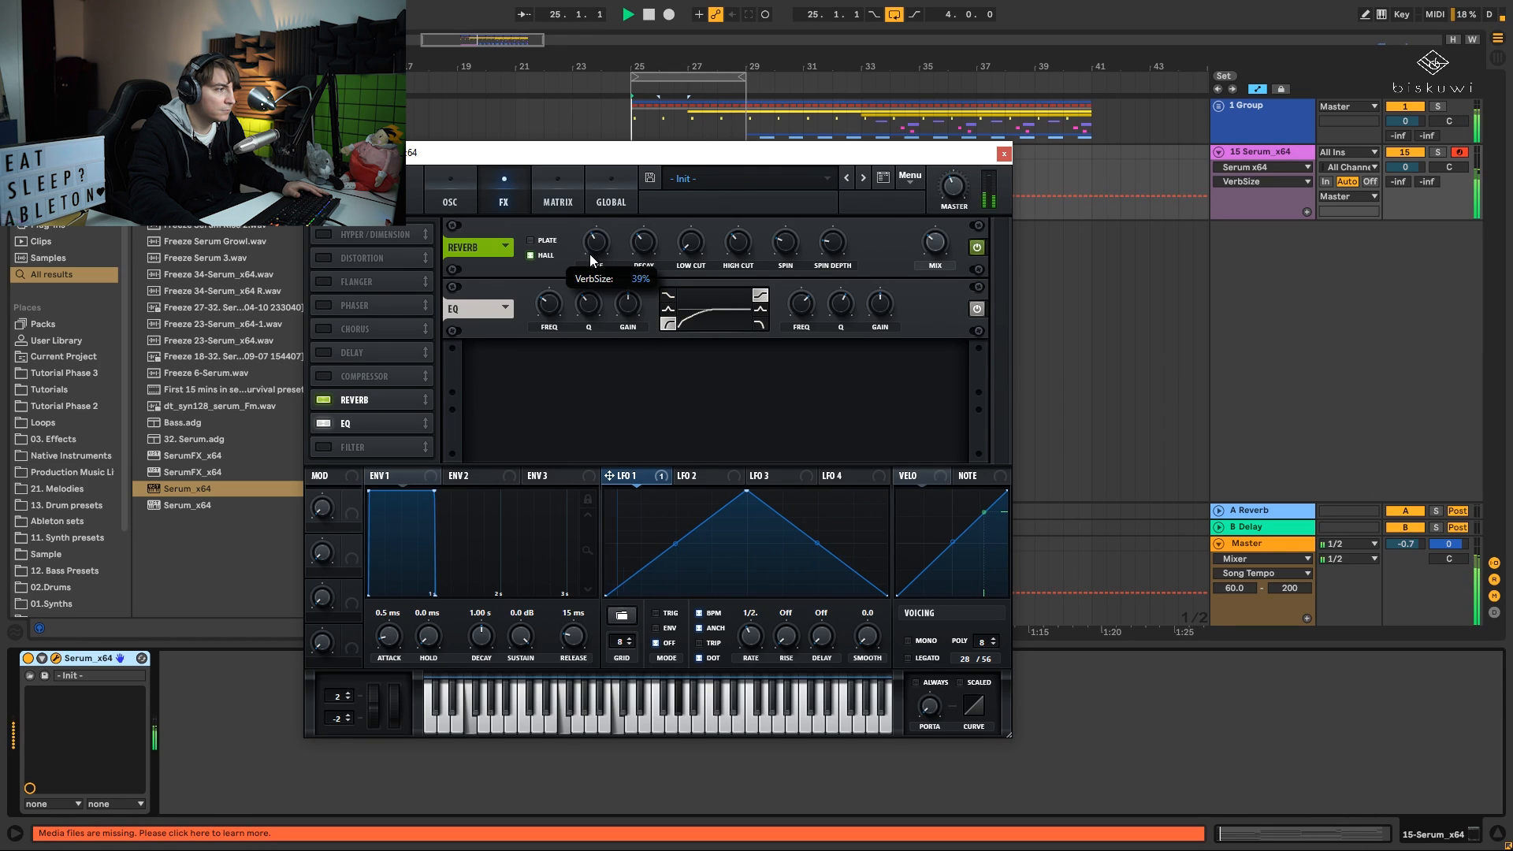
- Assign LFO 2 to the filter cutoff with its peak late in the cycle, and lower the base cutoff
click(455, 188)
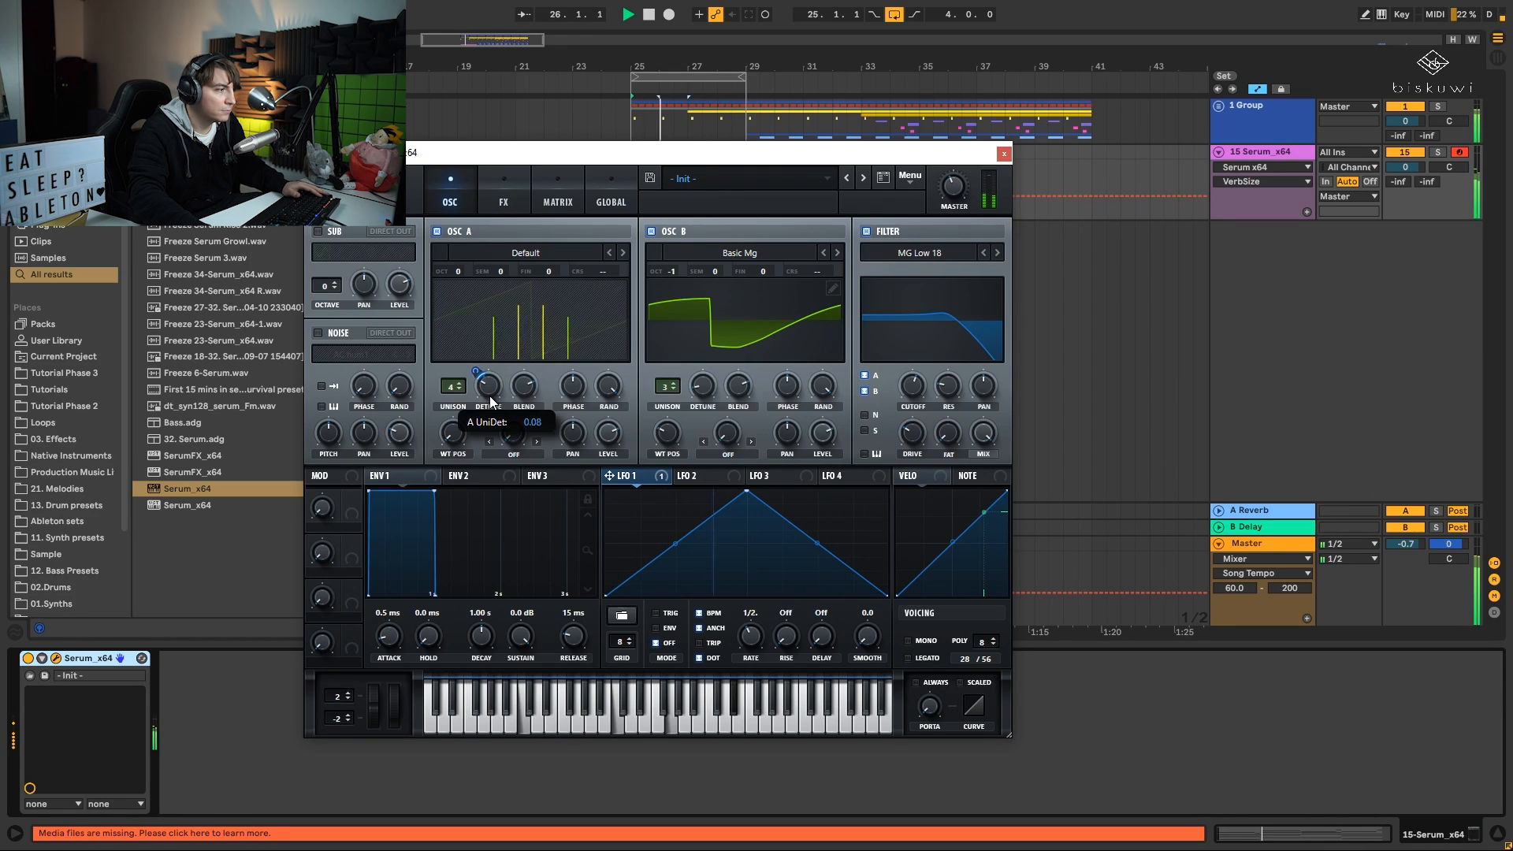
mouse_move(476, 377)
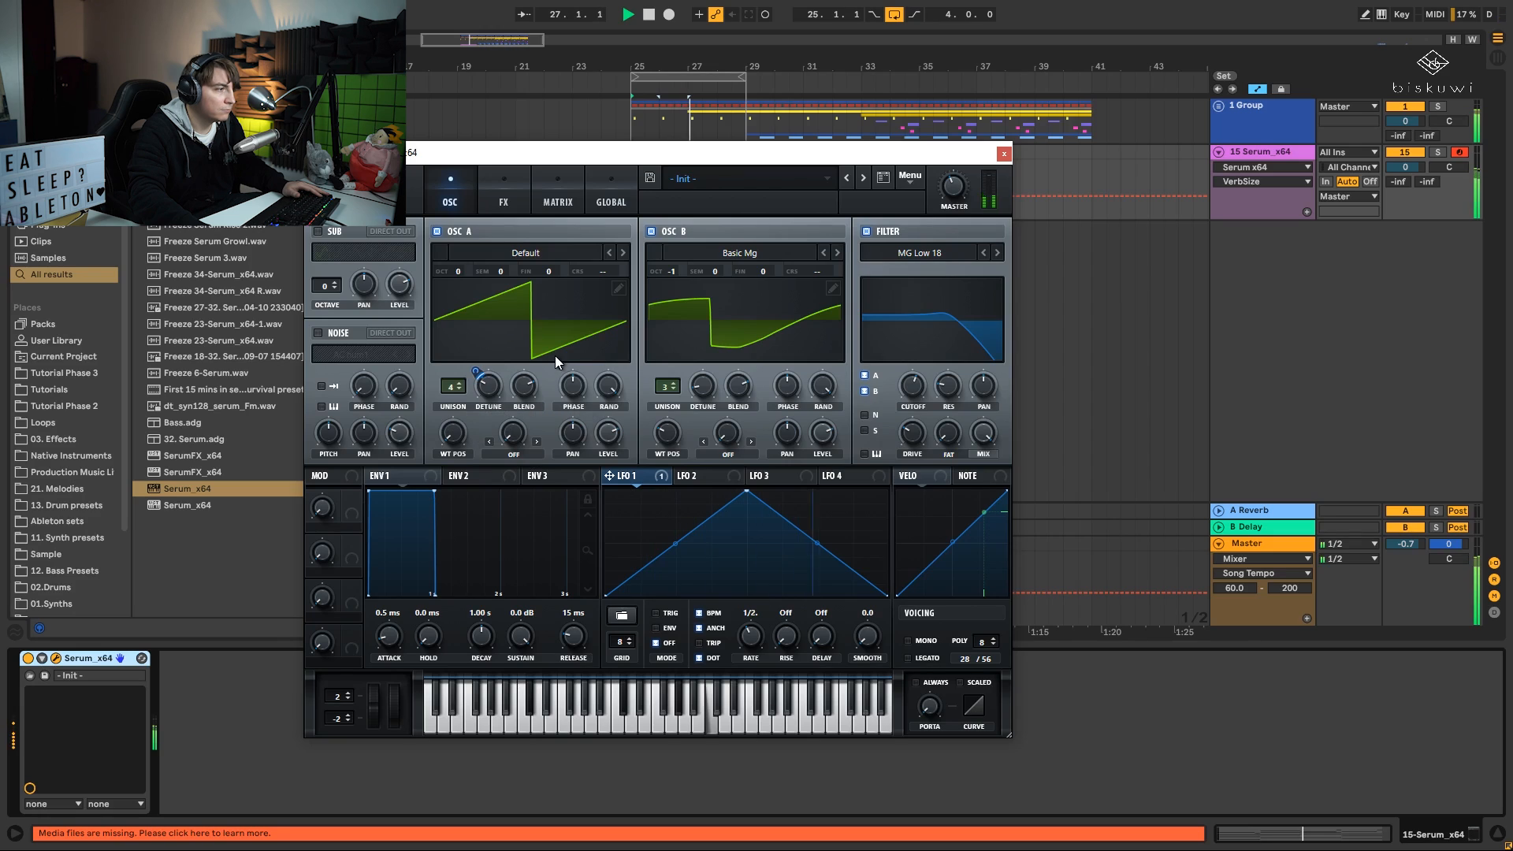
key(space)
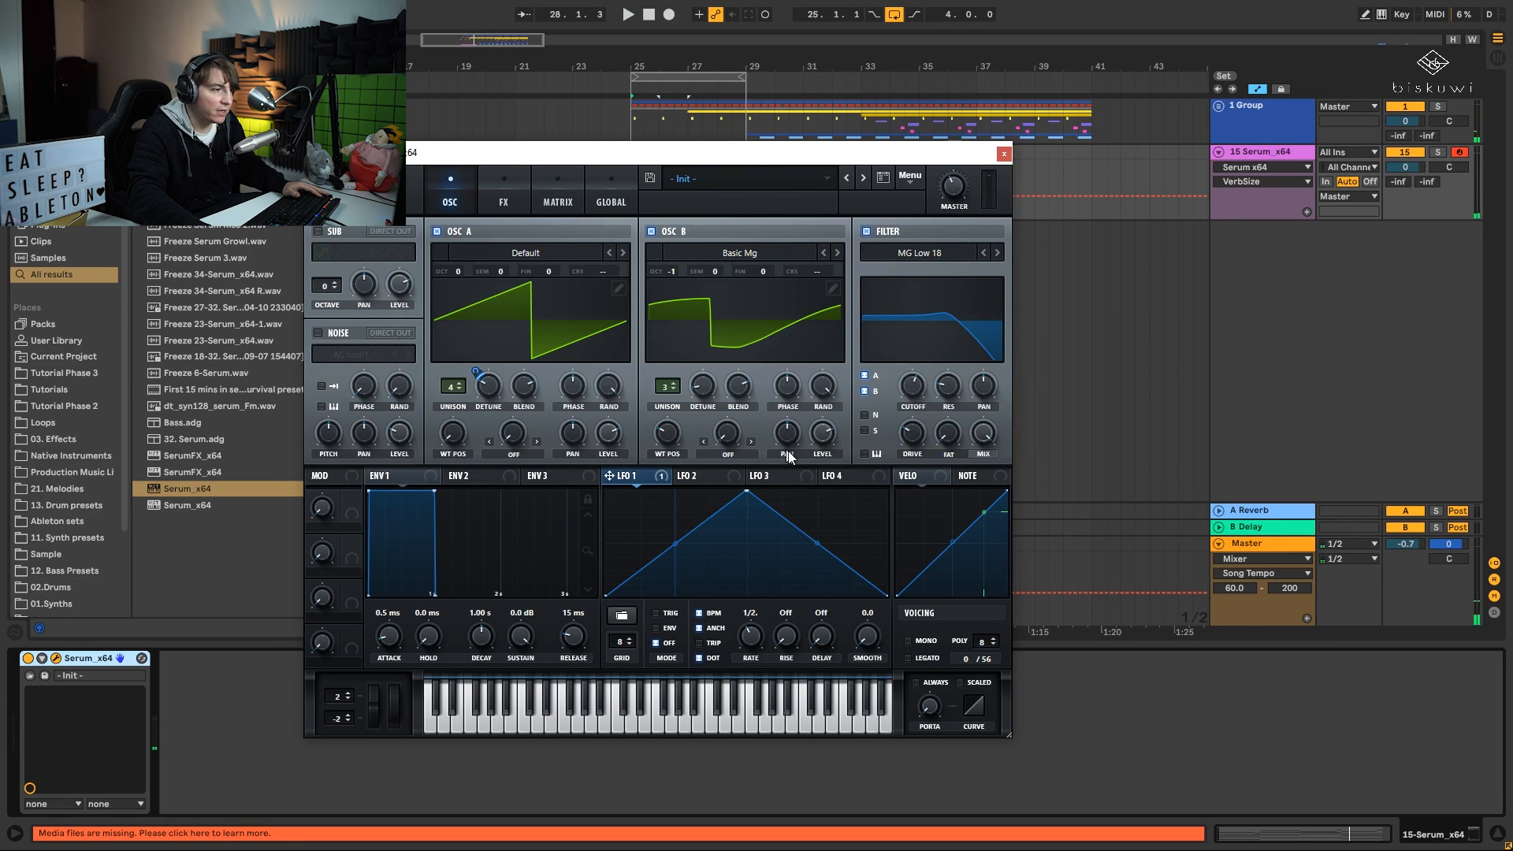
click(711, 476)
drag(749, 494, 827, 474)
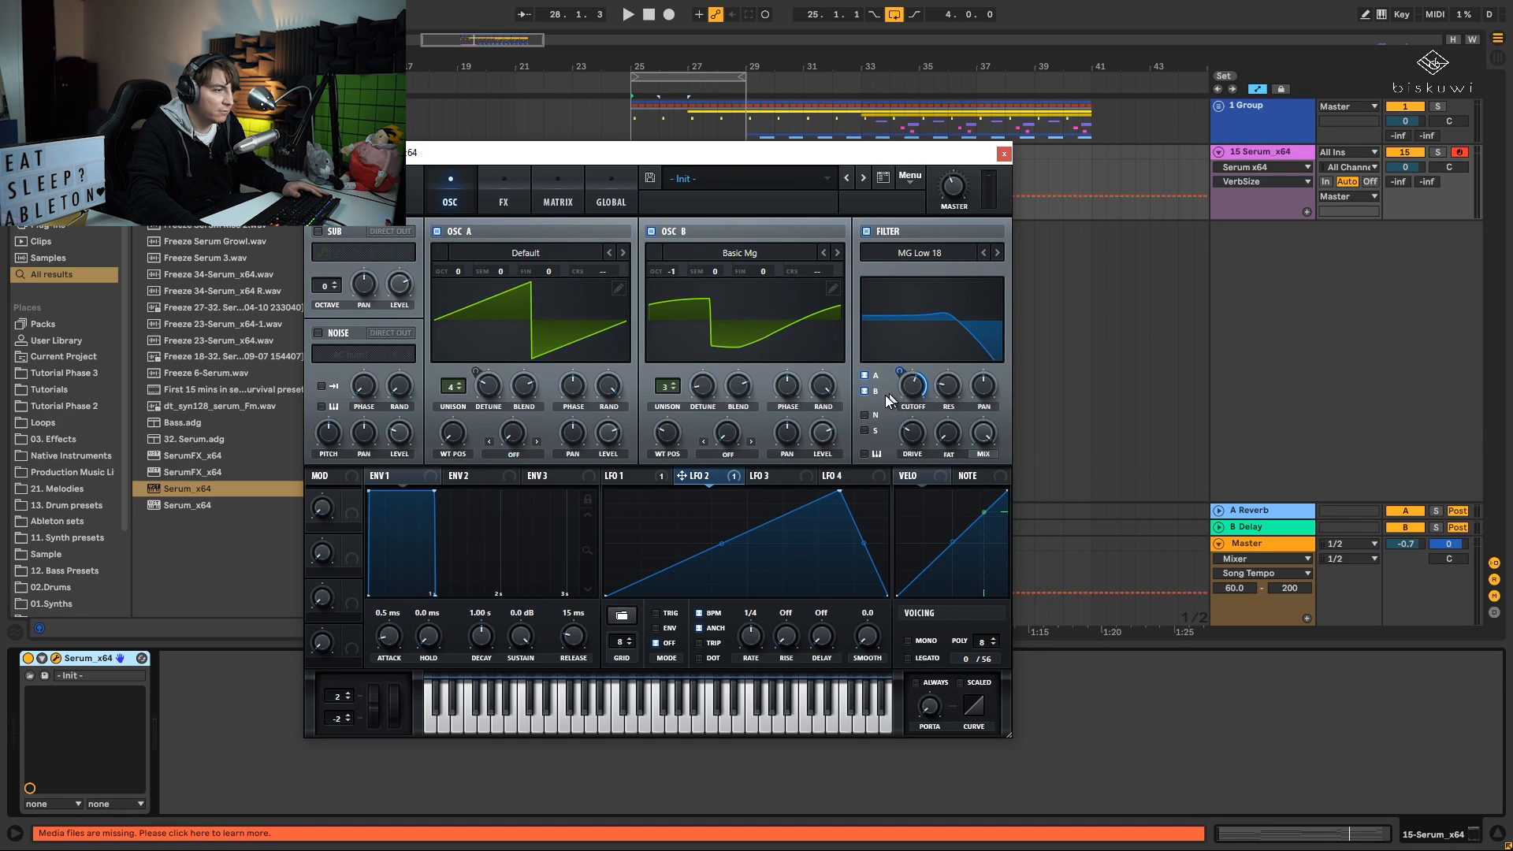
drag(909, 389, 907, 428)
- Set LFO 2's modulation depth on the filter cutoff to 17 and its rate to 2 bars
key(space)
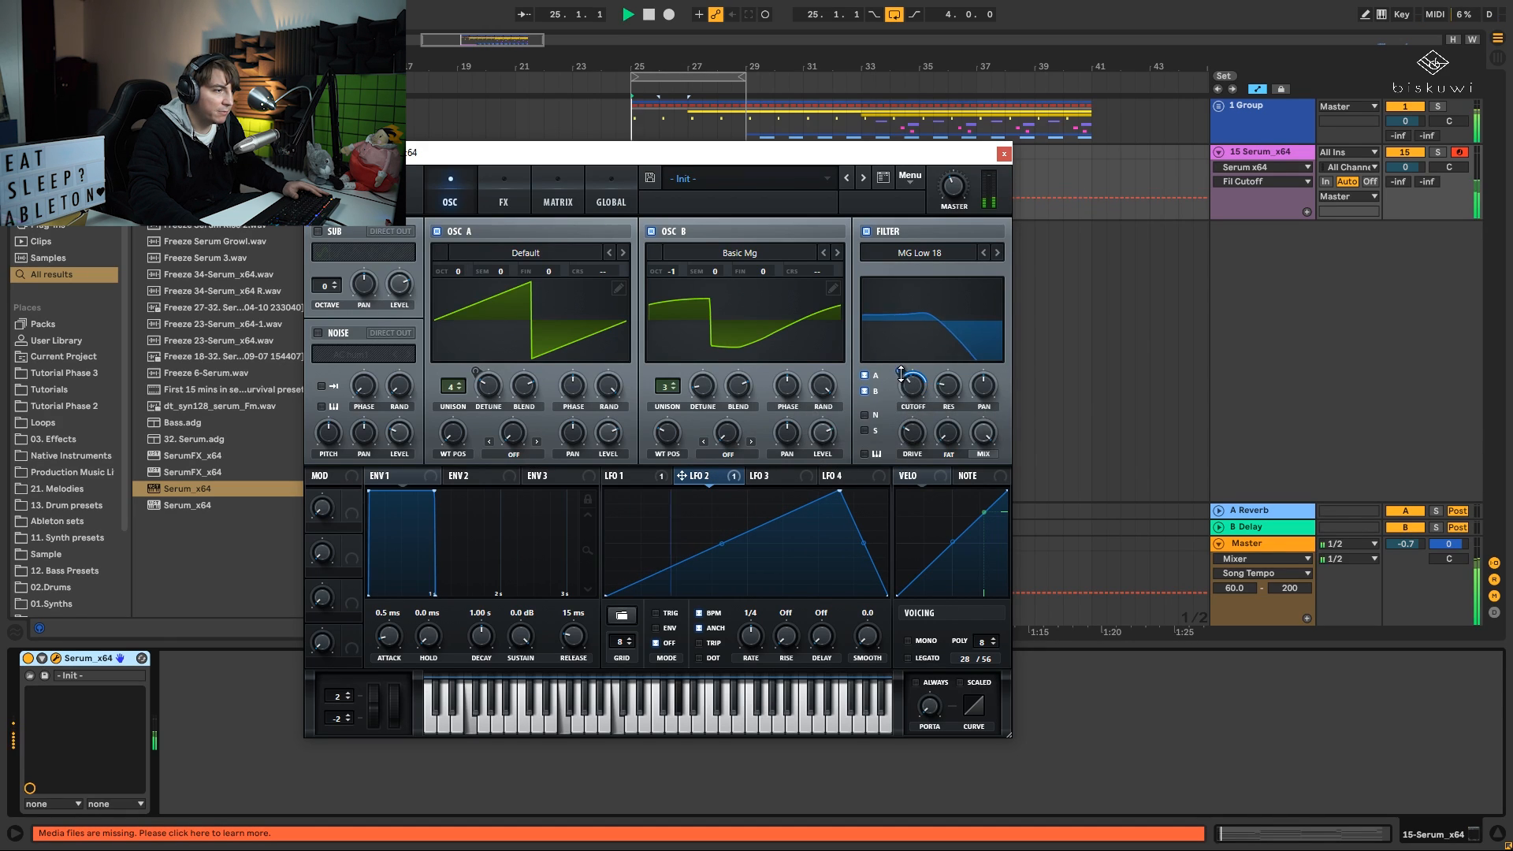
drag(901, 373, 908, 403)
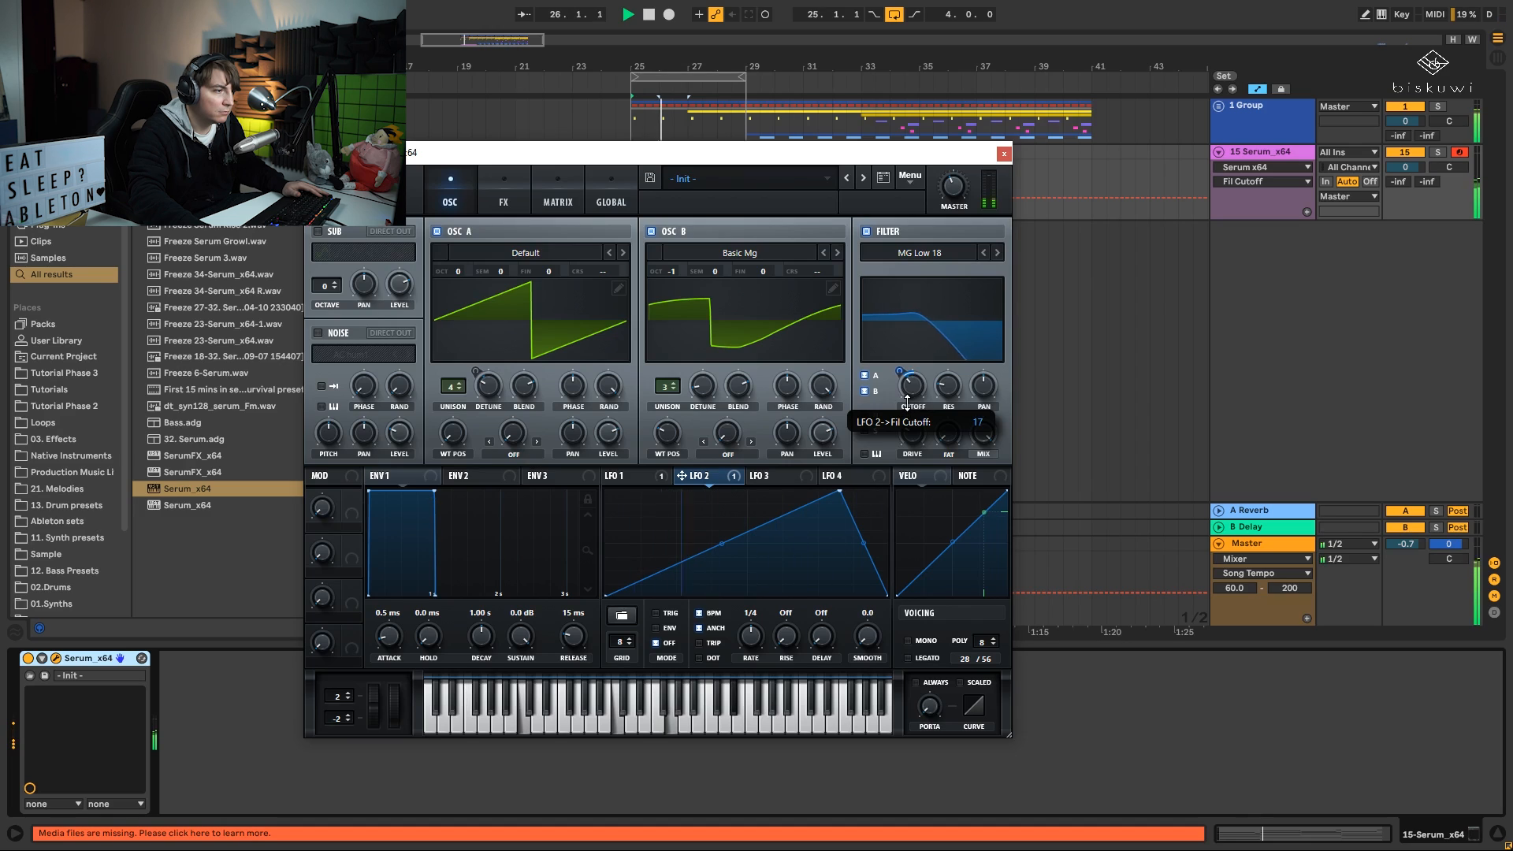
drag(751, 635, 760, 665)
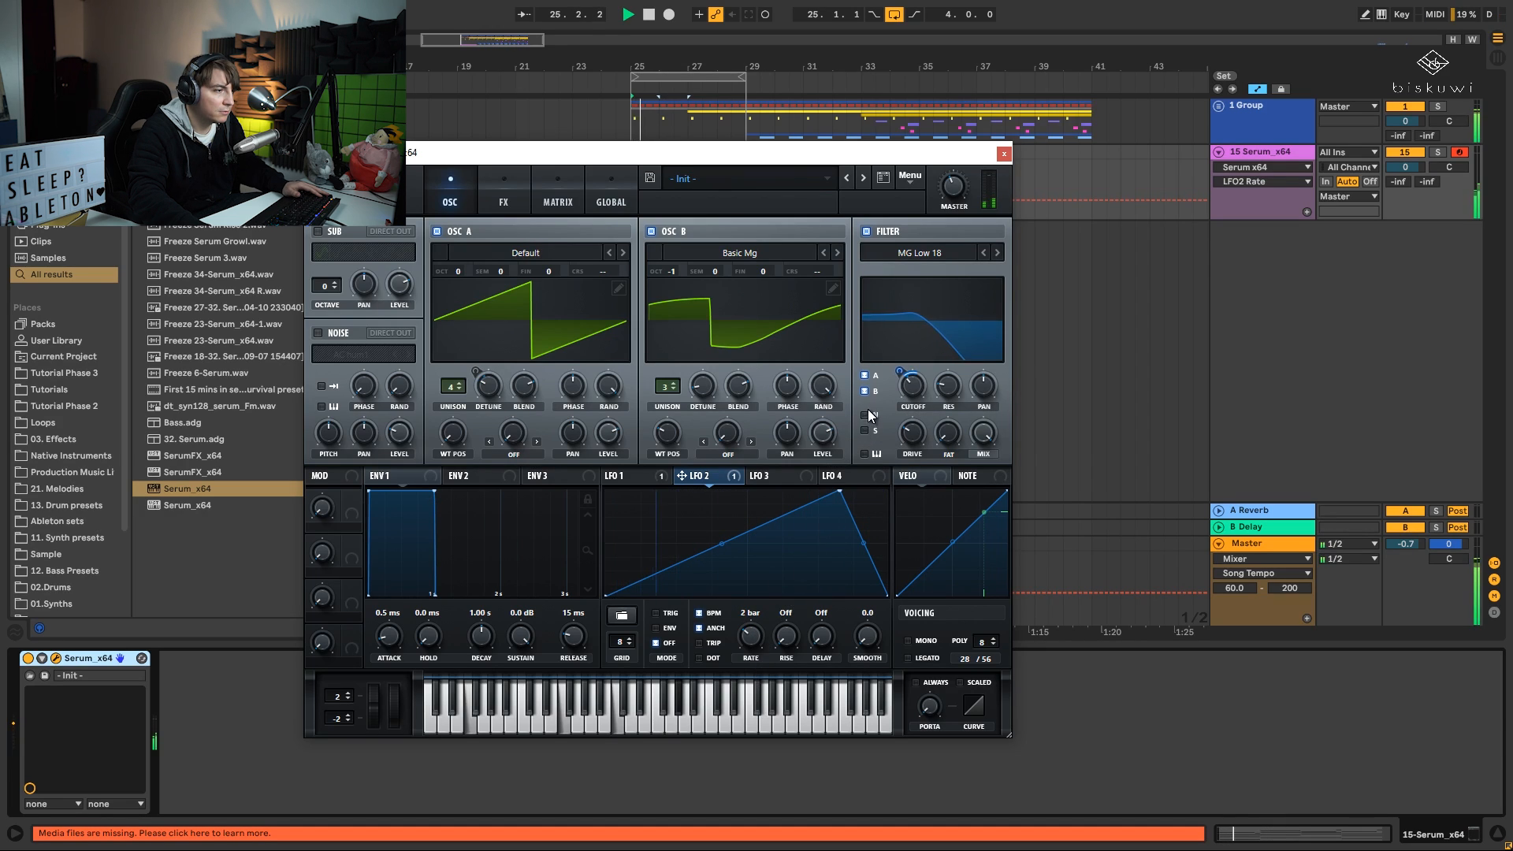
mouse_move(917, 398)
- Bend both the falling and rising segments of LFO 2 upward into rounded curves during playback
drag(867, 541, 867, 533)
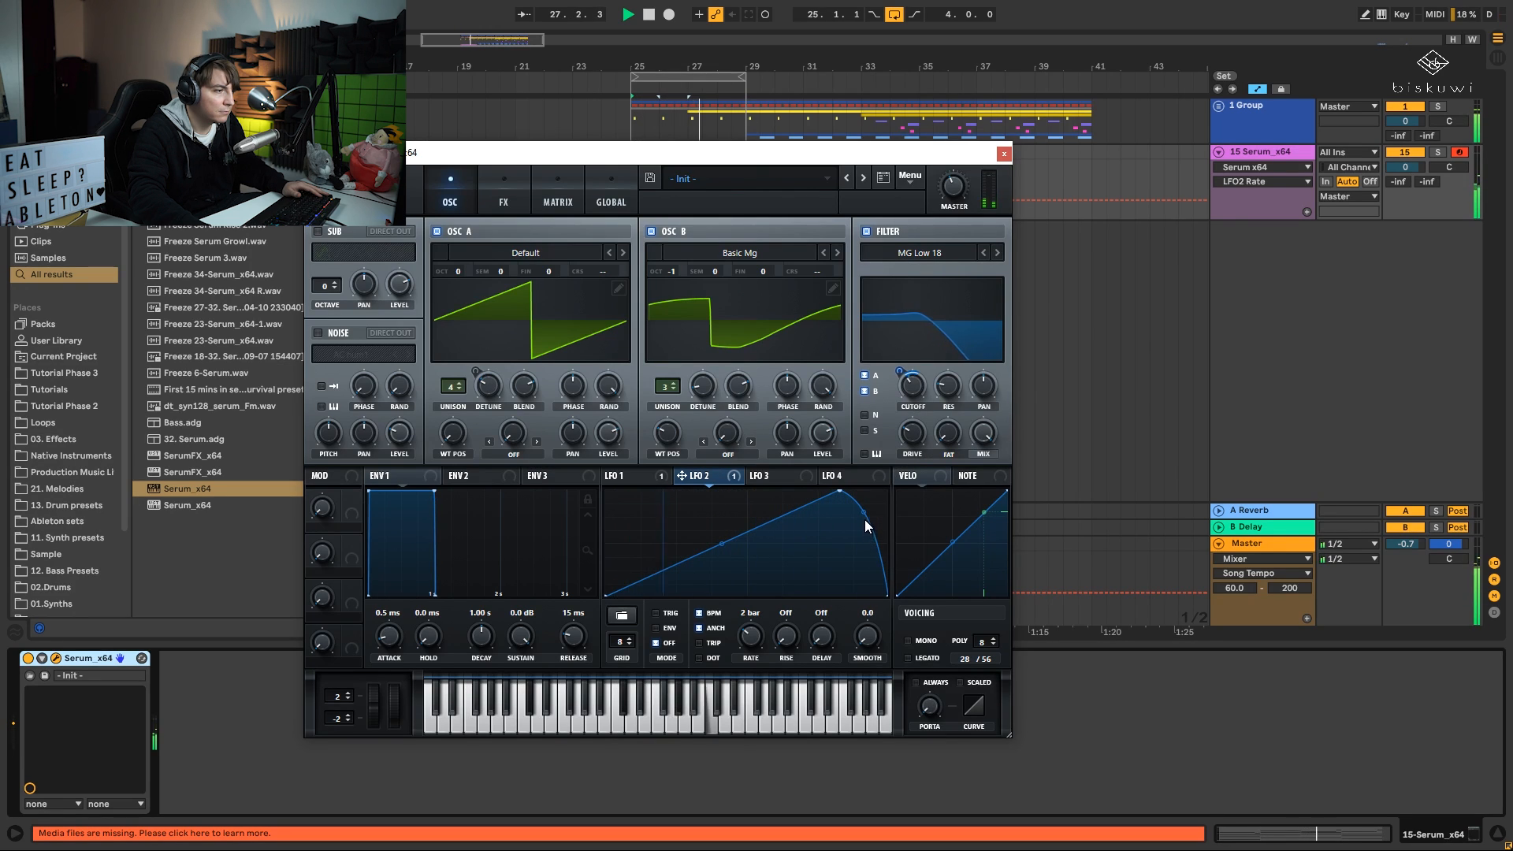
drag(723, 543, 725, 538)
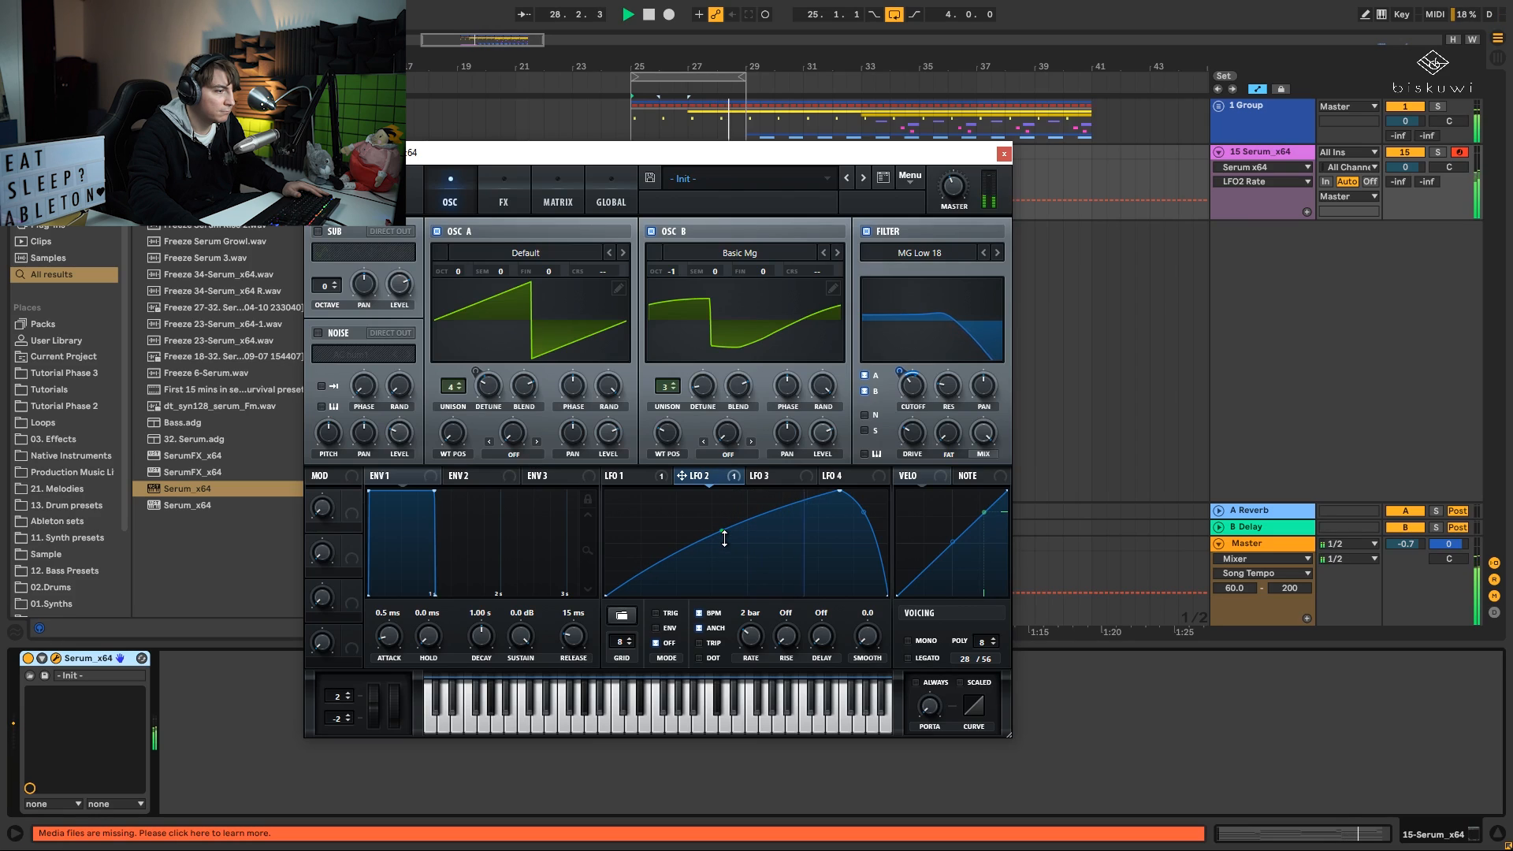
key(space)
- Add a ping-pong delay to the patch with its filter at 18000 Hz and Q 0.8, and its mix at 30%
click(503, 178)
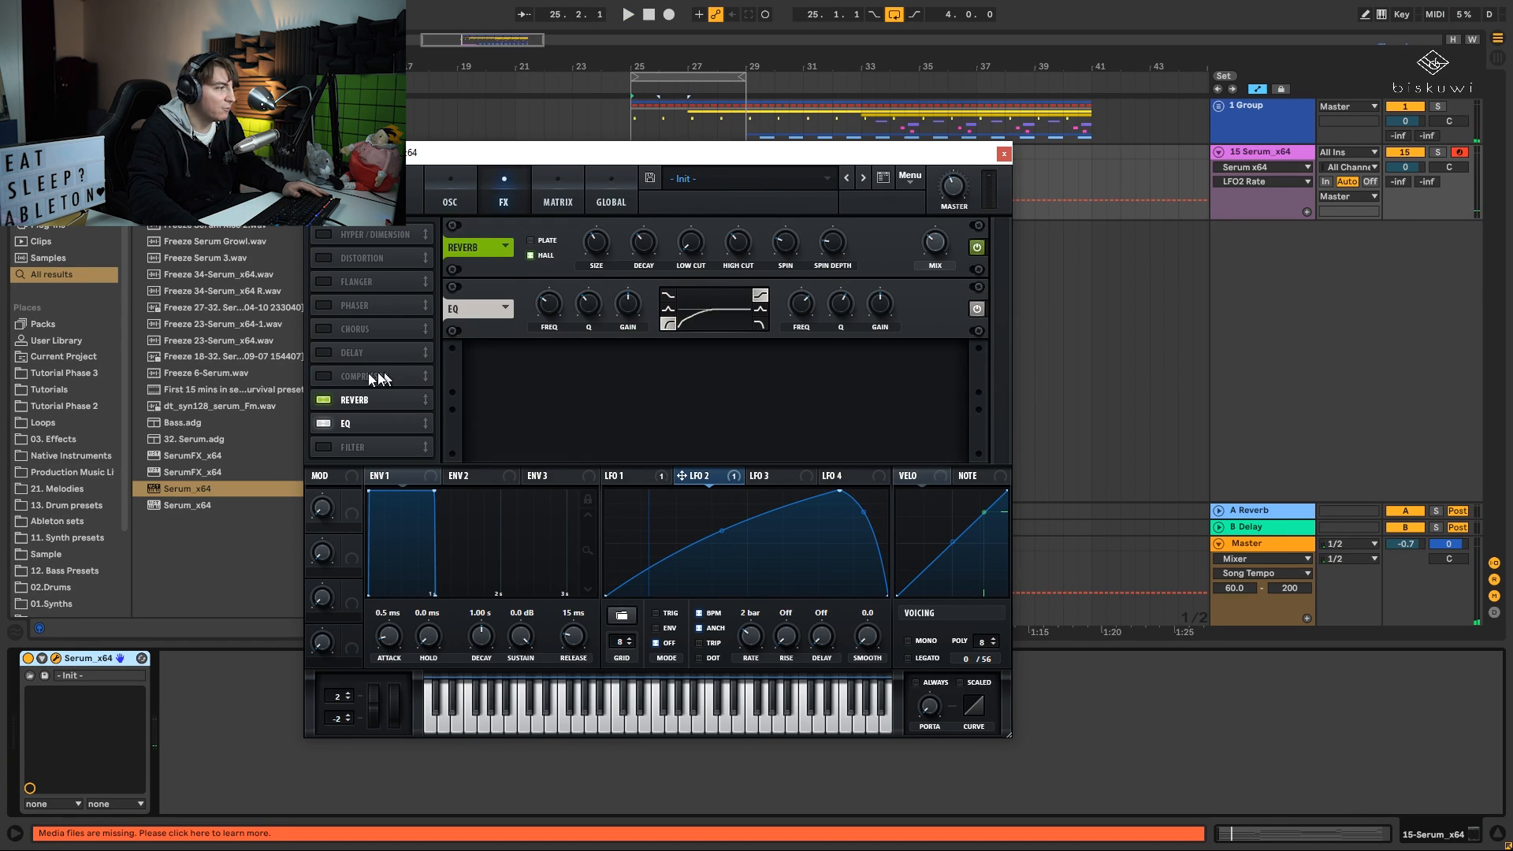
click(323, 352)
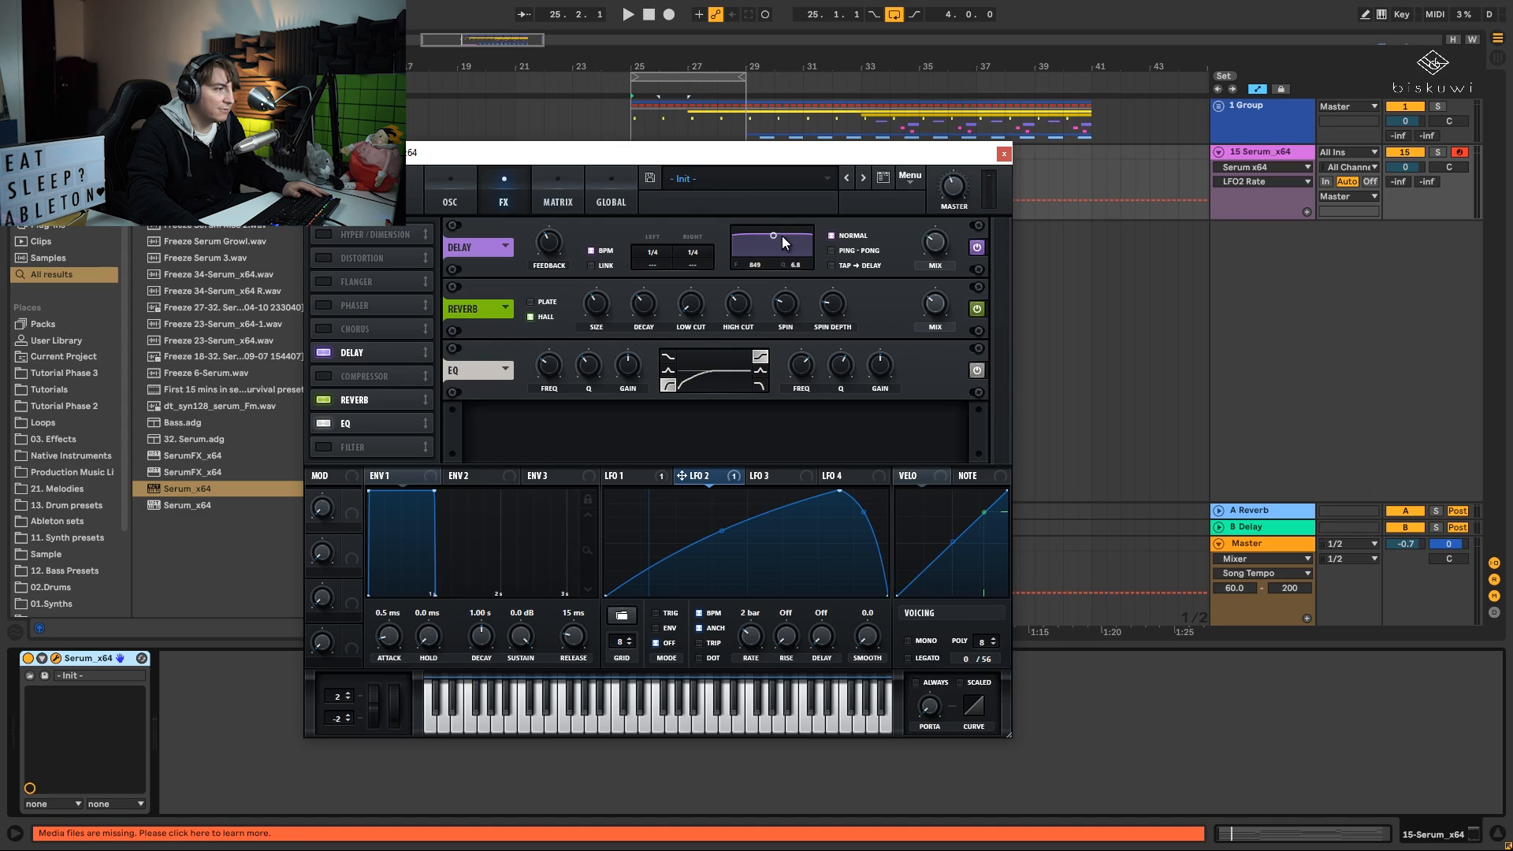
drag(800, 253, 810, 260)
click(831, 249)
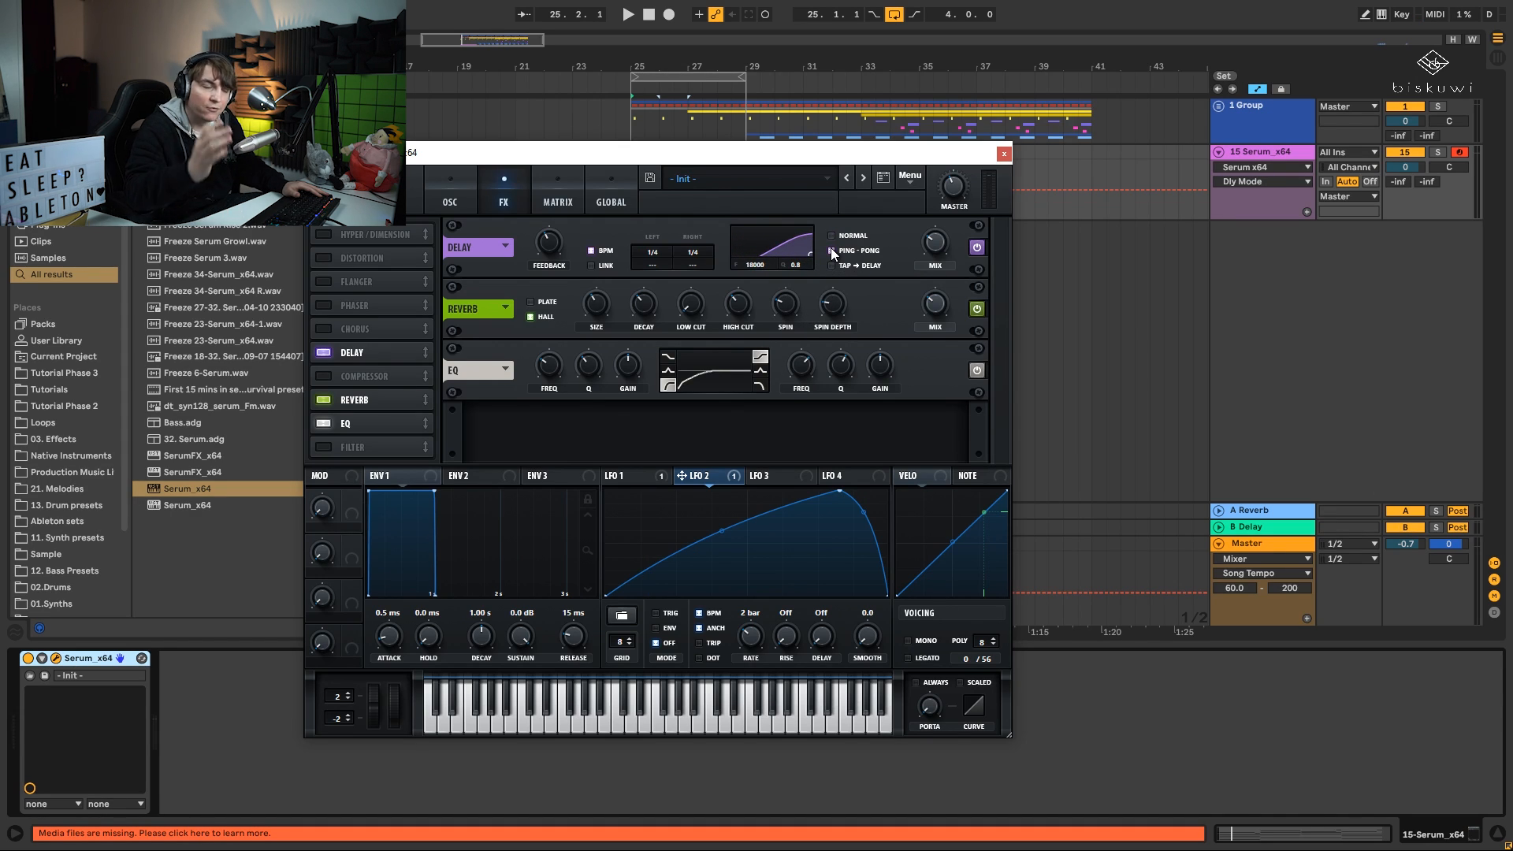
key(space)
click(935, 242)
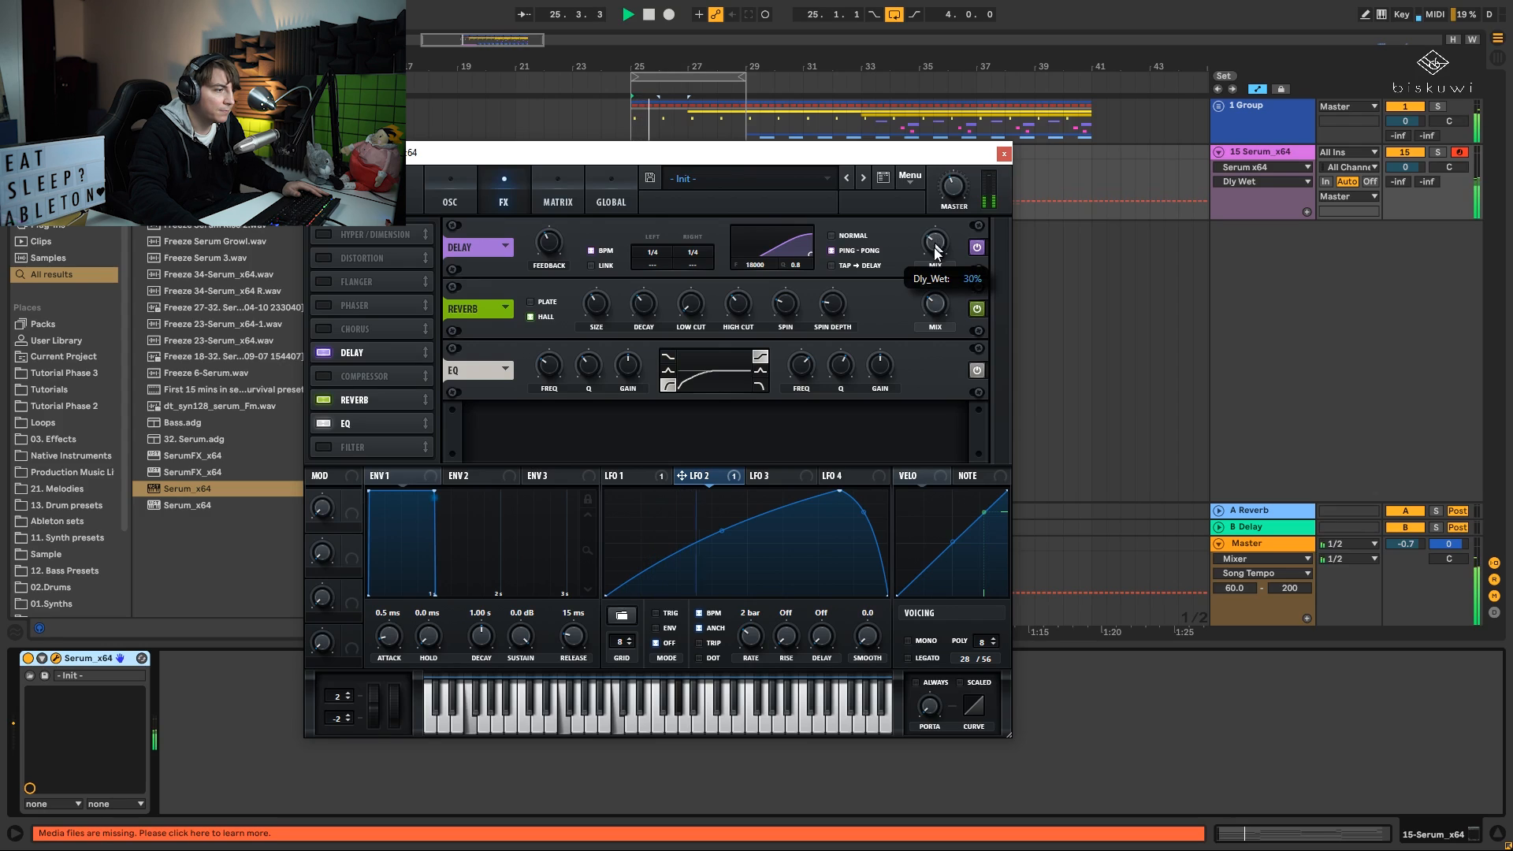
- Try modulating the delay mix with LFO 2 during playback, and remove all modulators from it
key(space)
mouse_move(935, 231)
mouse_down()
mouse_move(937, 260)
mouse_move(927, 250)
mouse_up()
key(space)
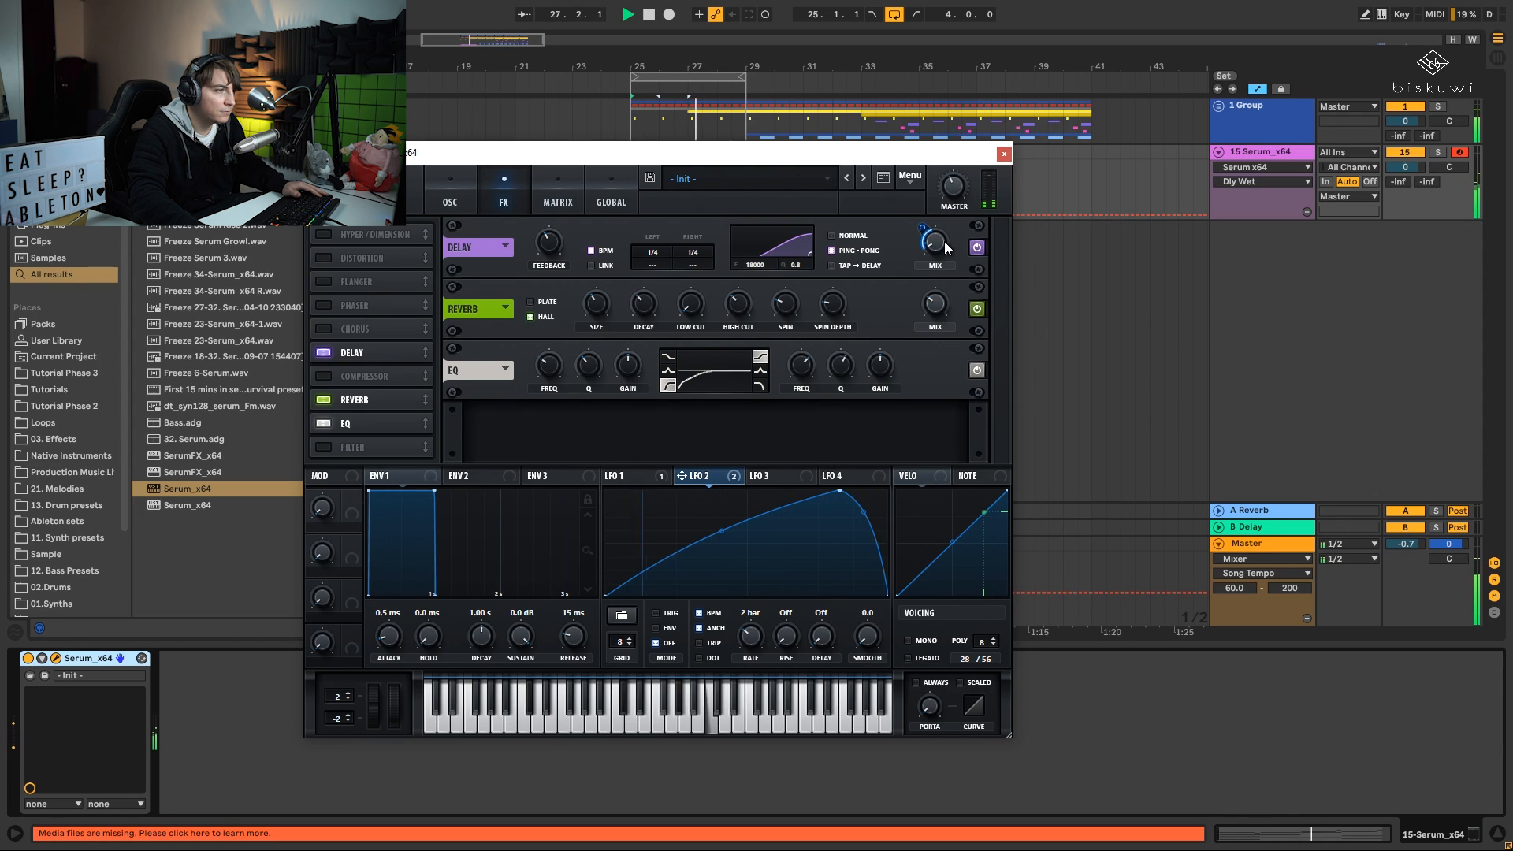
mouse_move(945, 245)
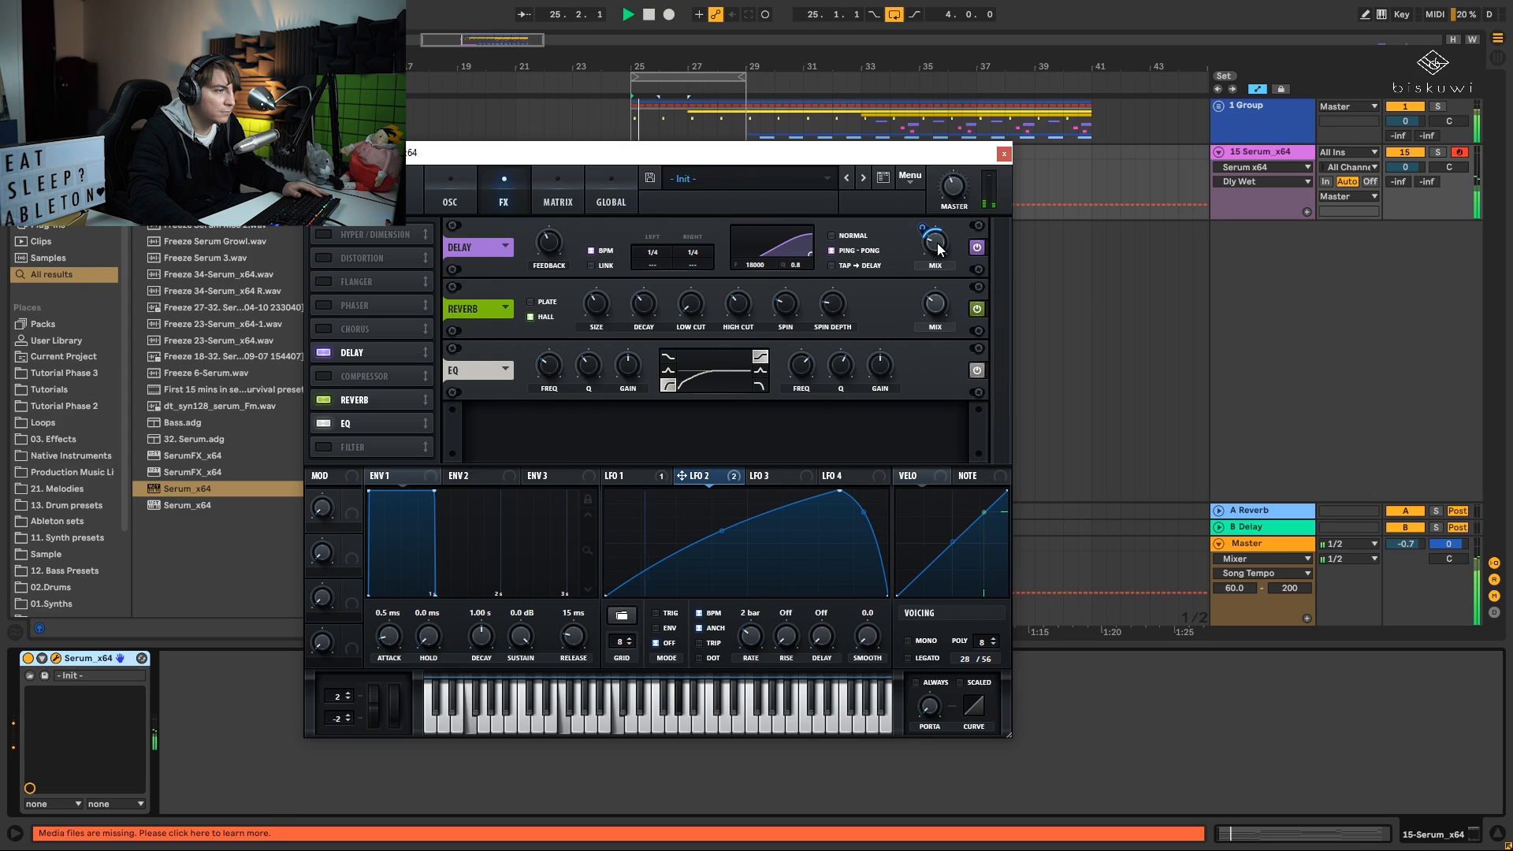
key(space)
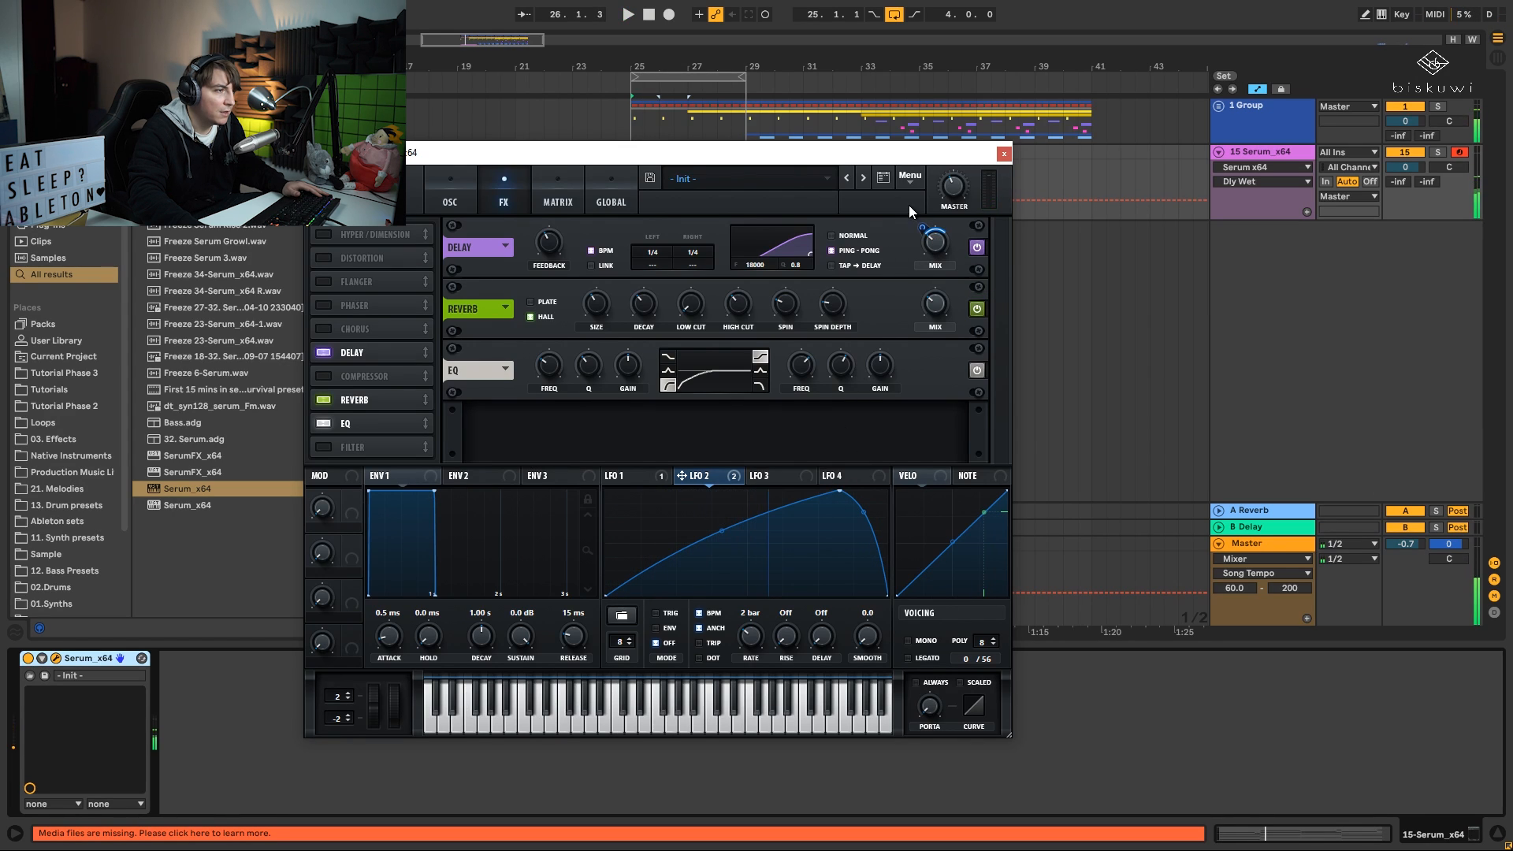
right_click(922, 225)
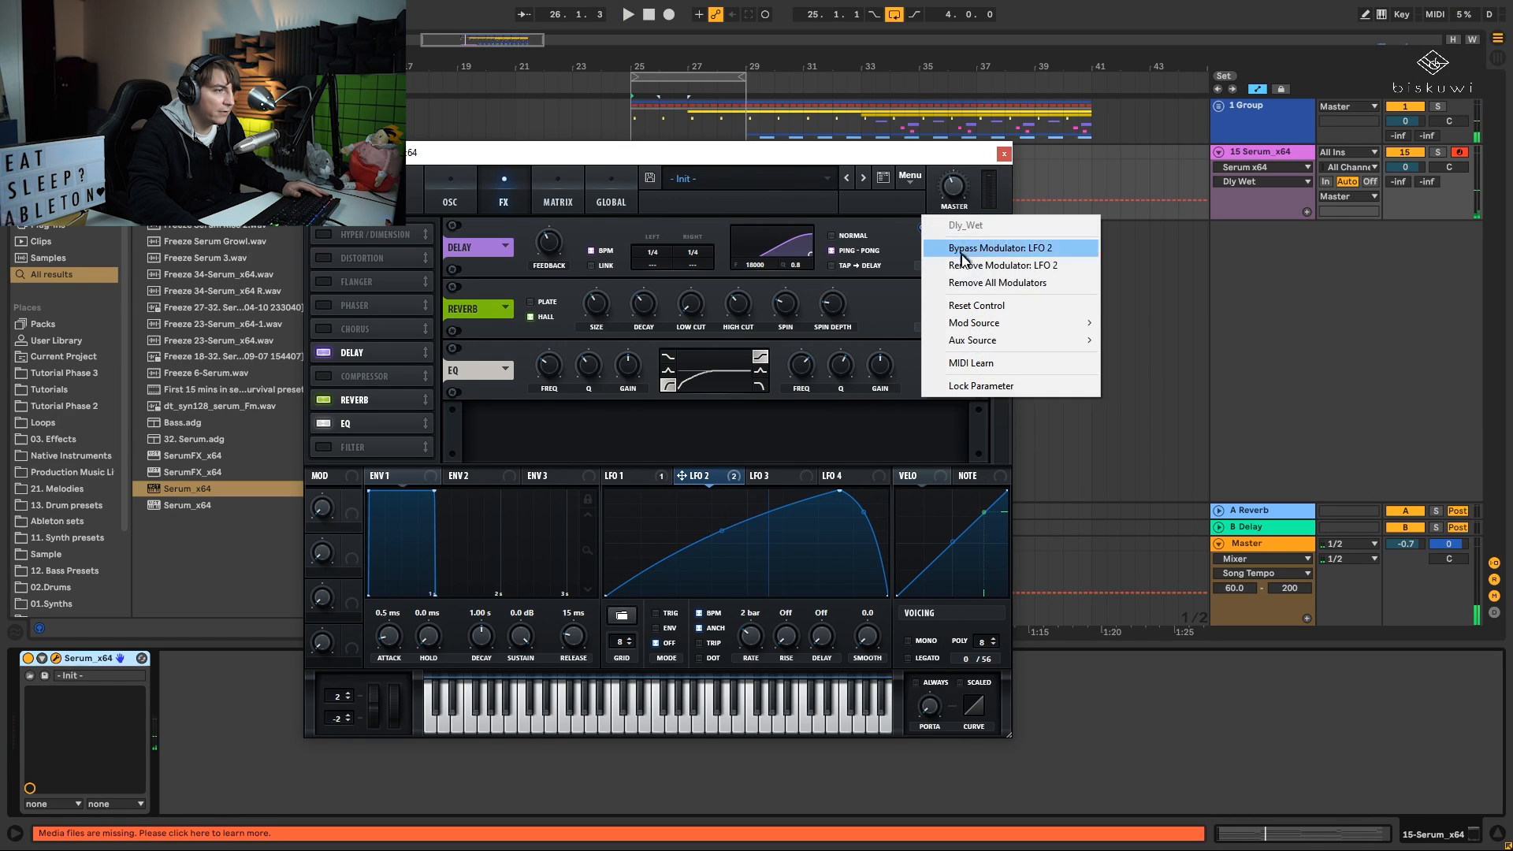
click(997, 282)
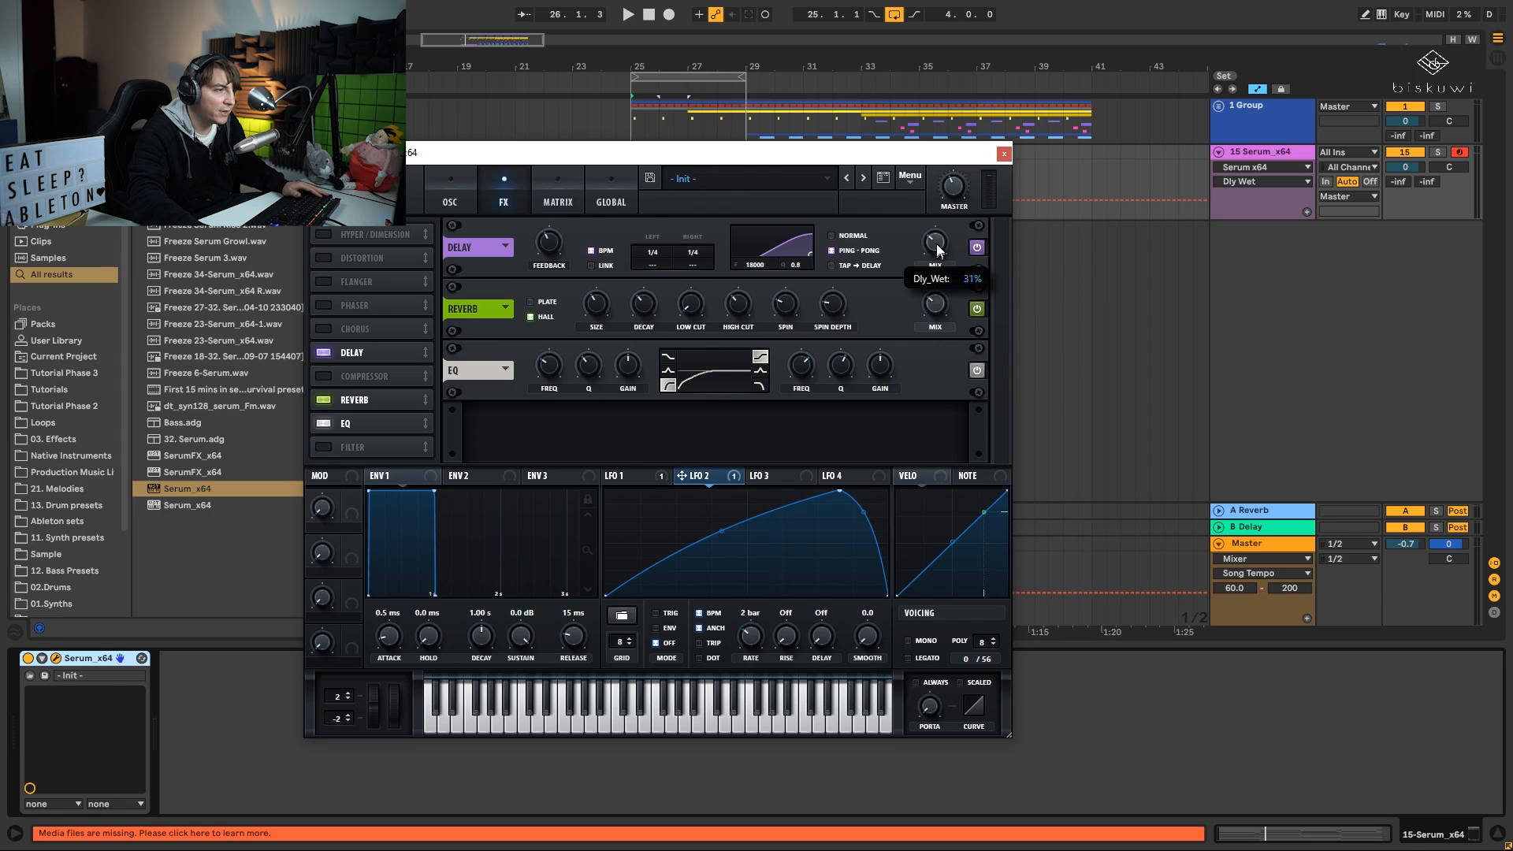
- Adjust the delay mix during playback, and set the delay filter's Q to 1.2 and the right delay time to 1/8
key(space)
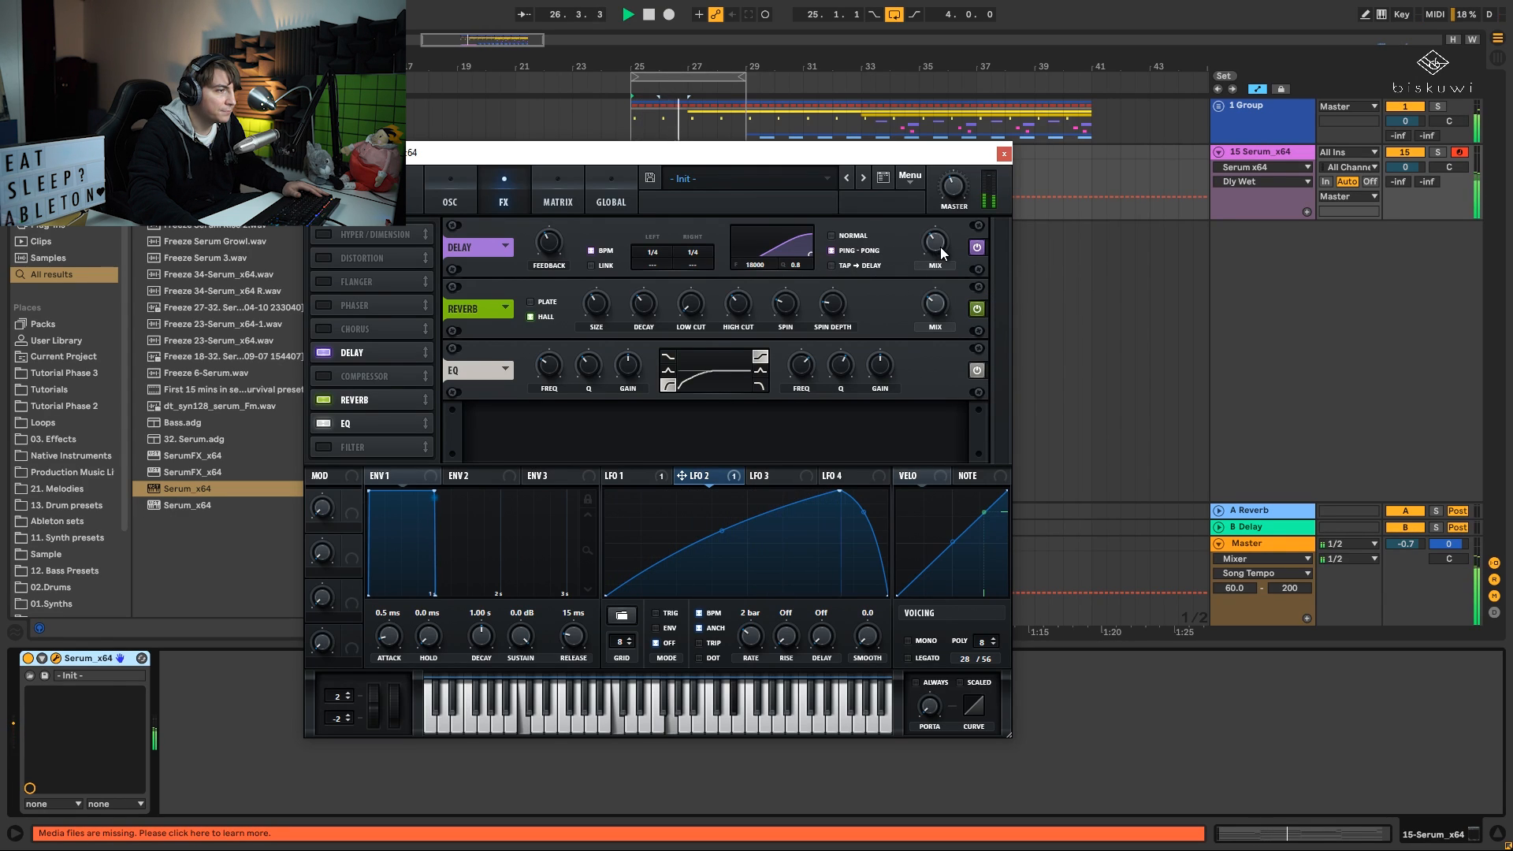
drag(939, 248, 936, 215)
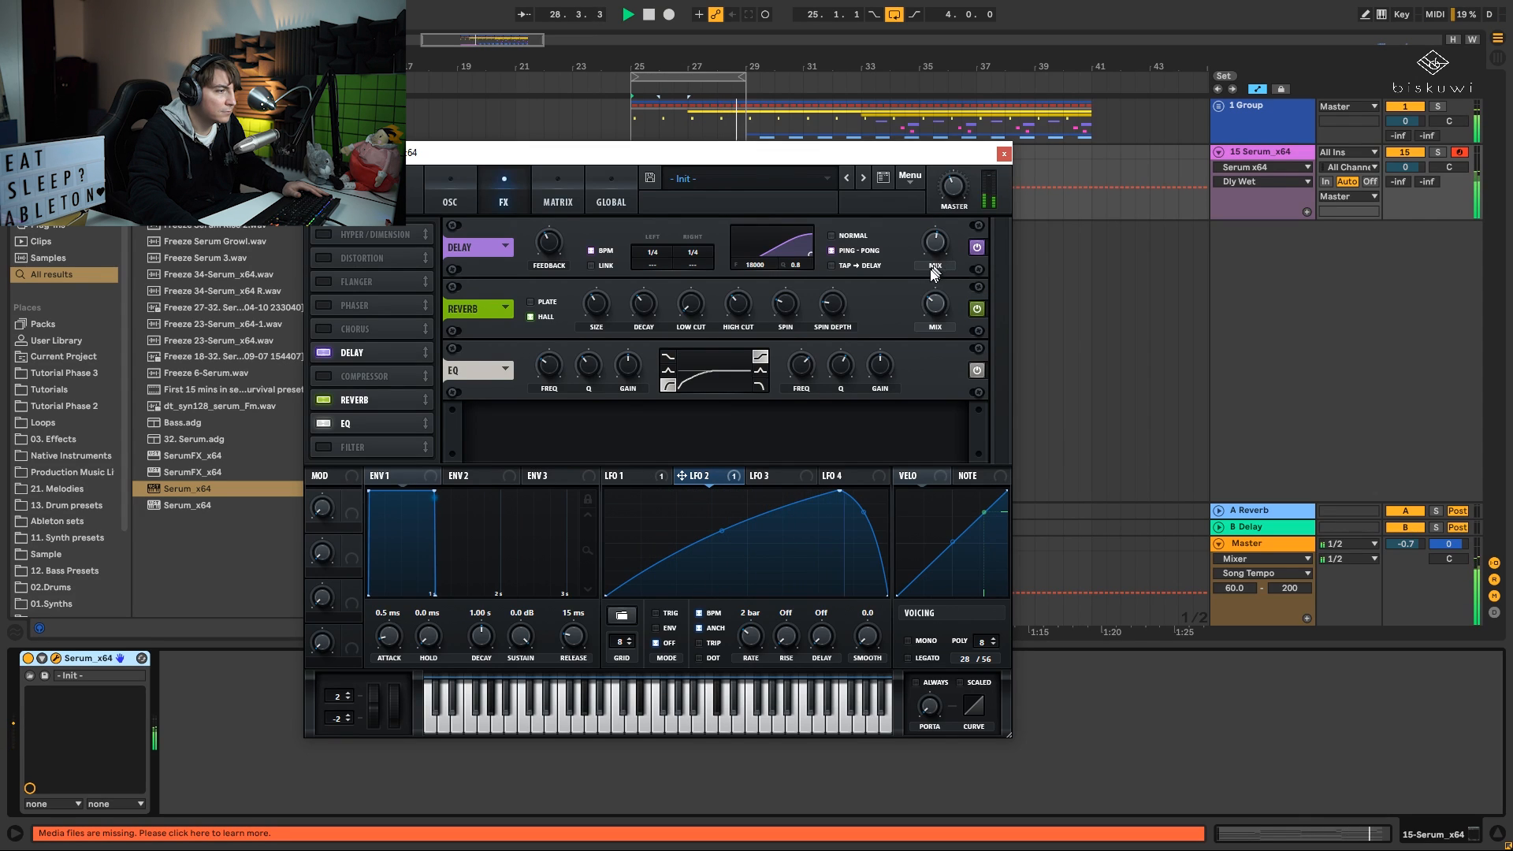
click(448, 197)
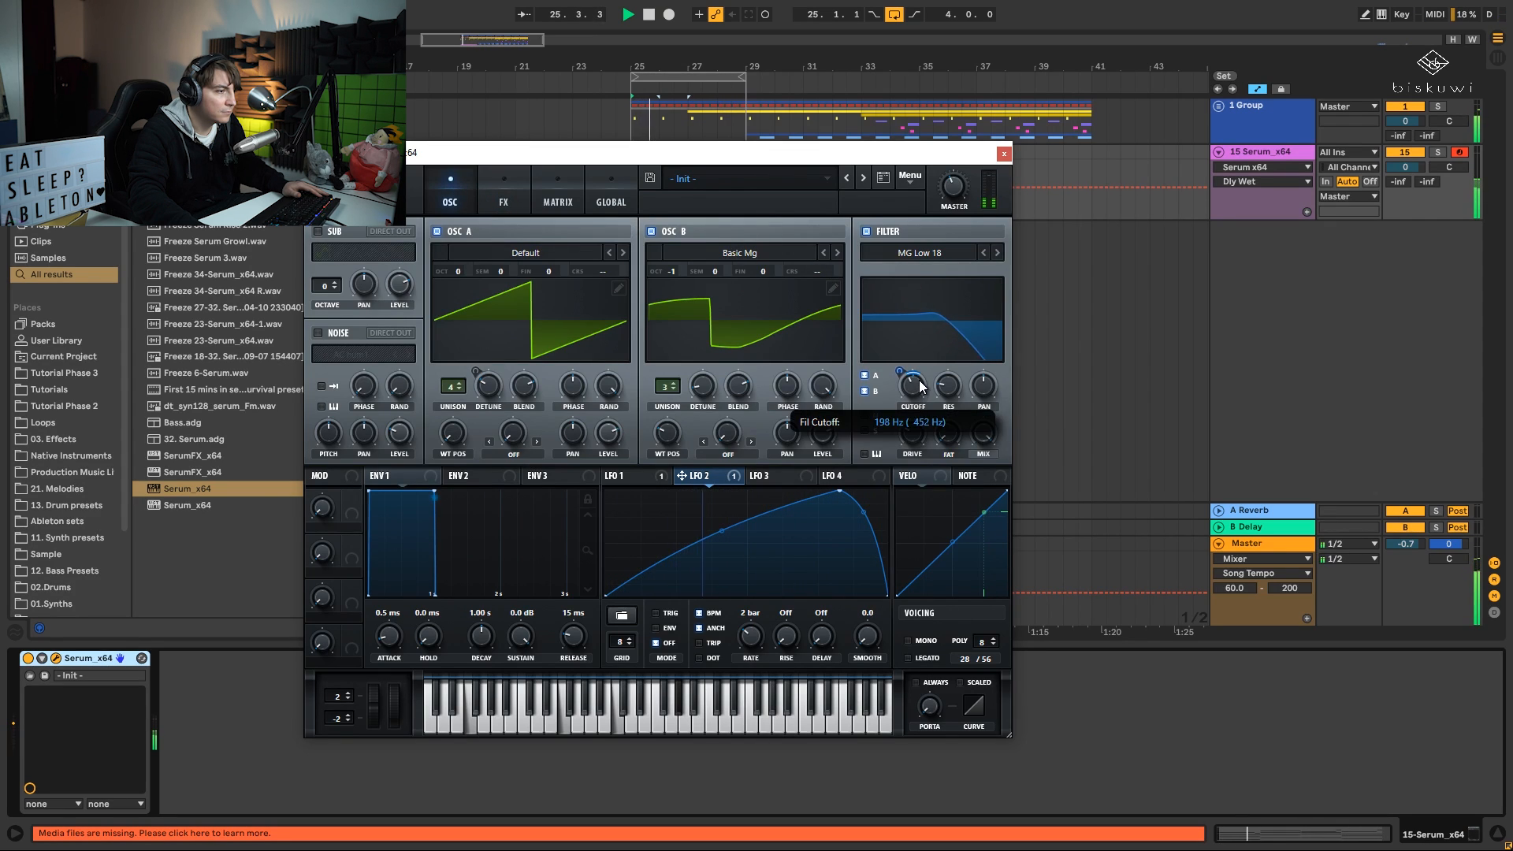
click(504, 194)
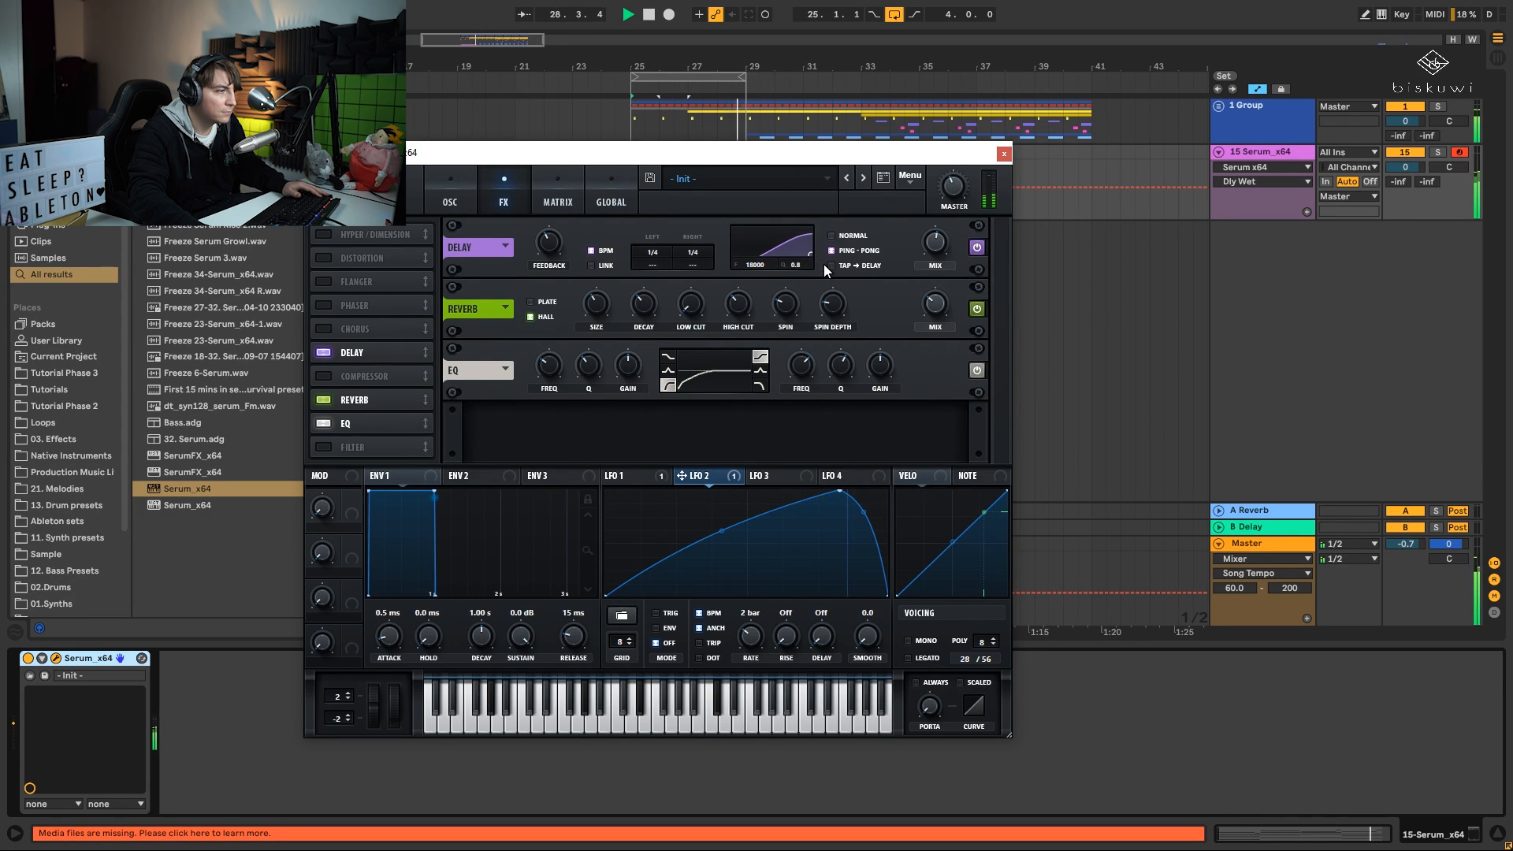
drag(820, 259, 816, 255)
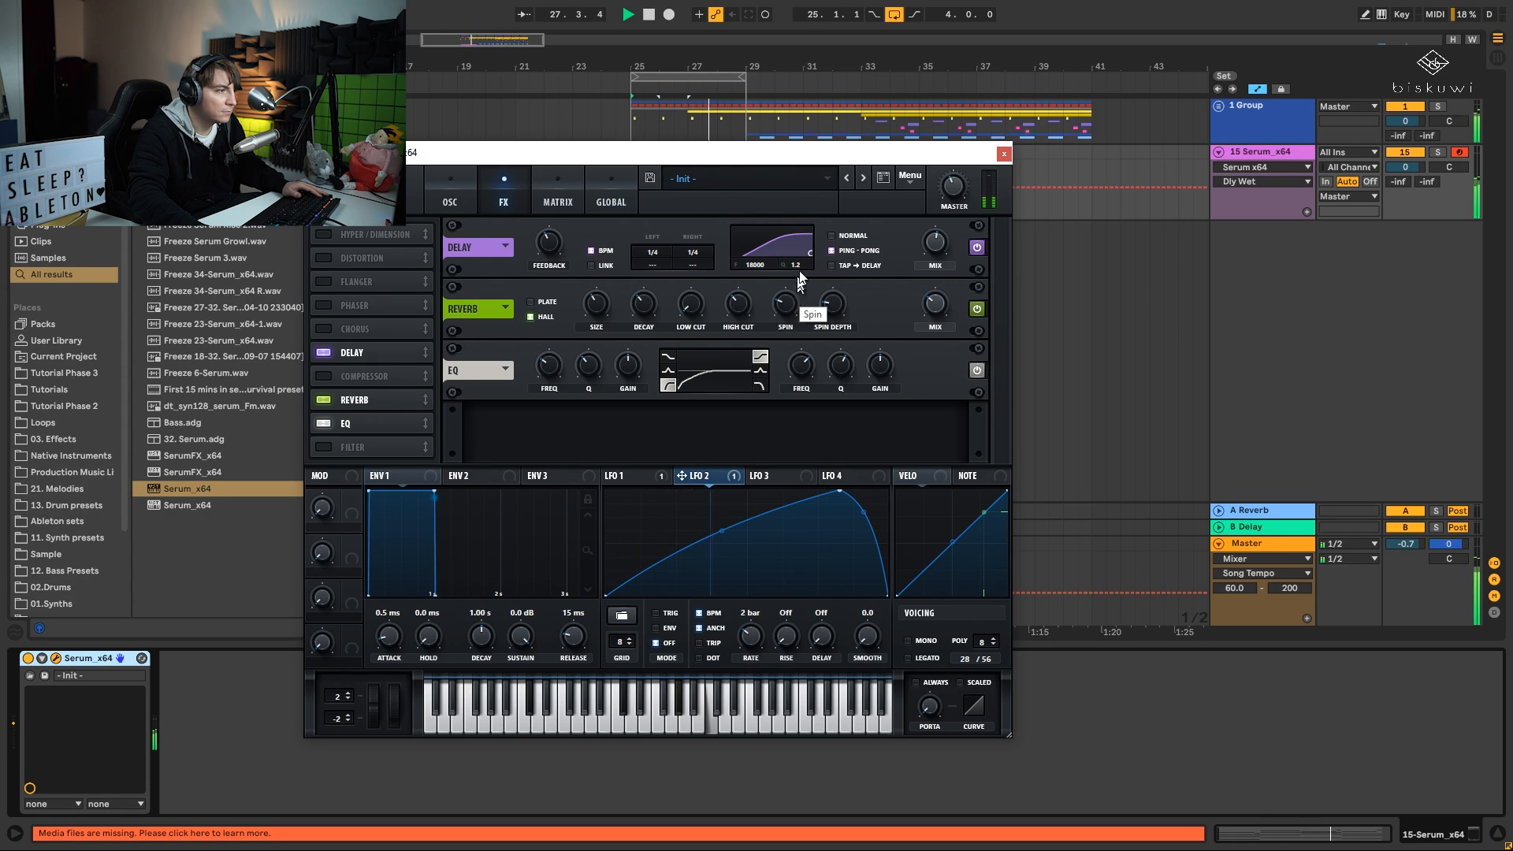
drag(693, 252, 698, 264)
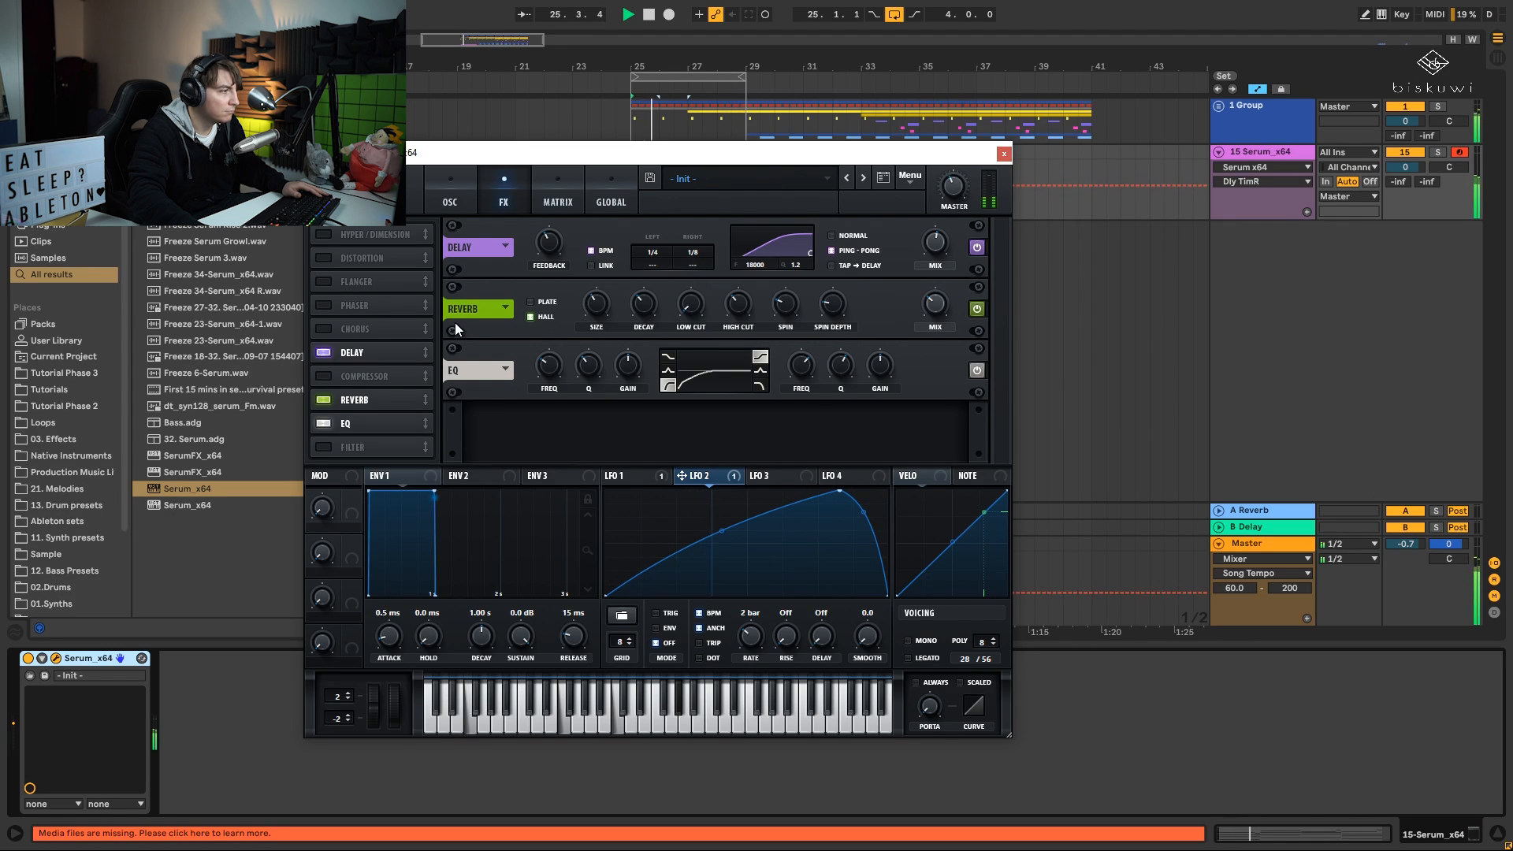
- Add a chorus effect to the patch with its mix at 32% and audition it
click(351, 328)
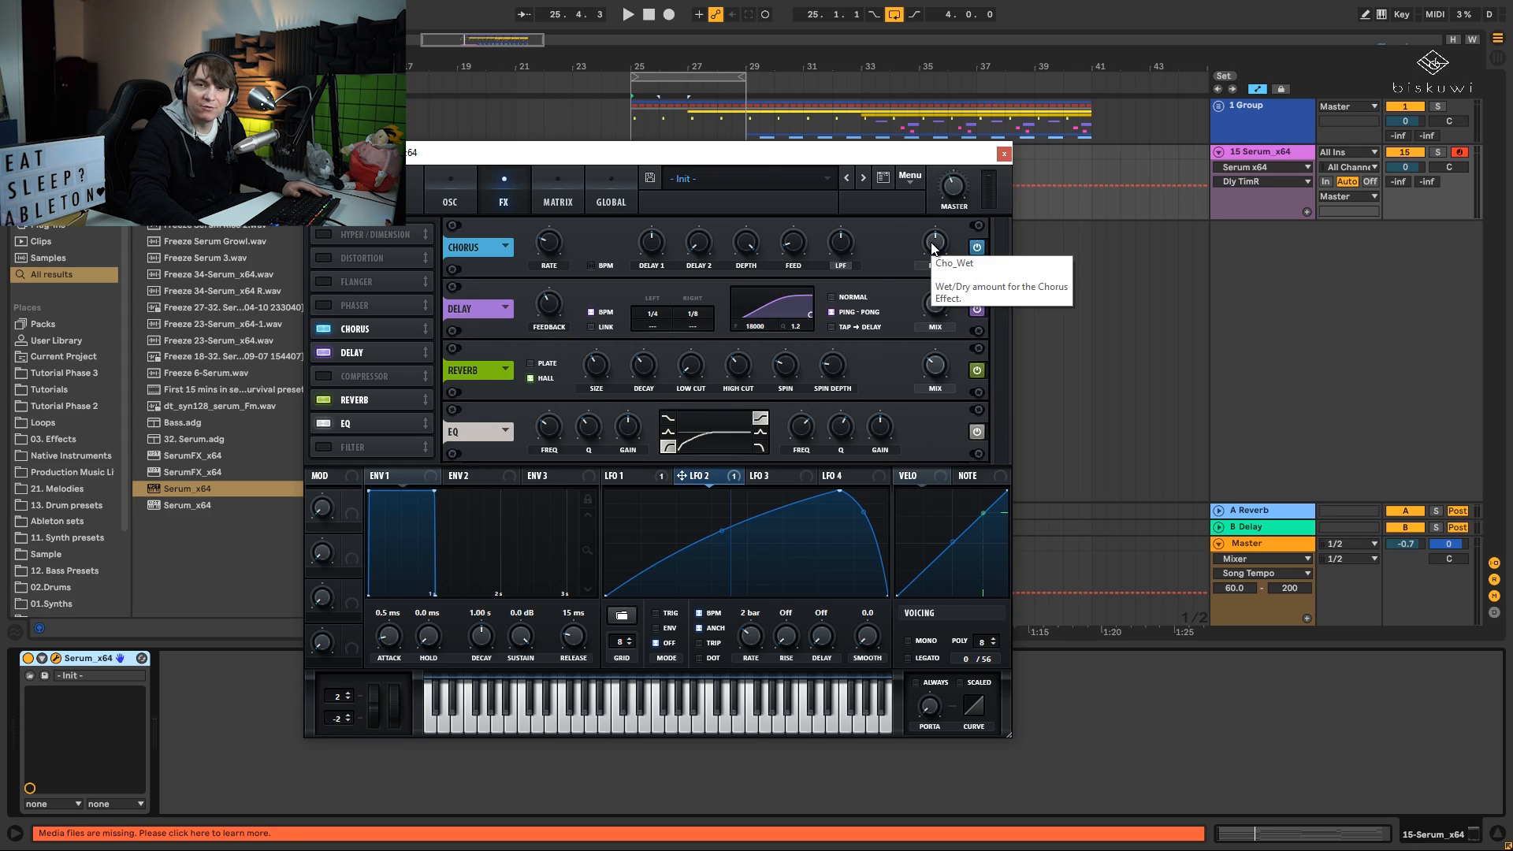
drag(933, 248, 927, 272)
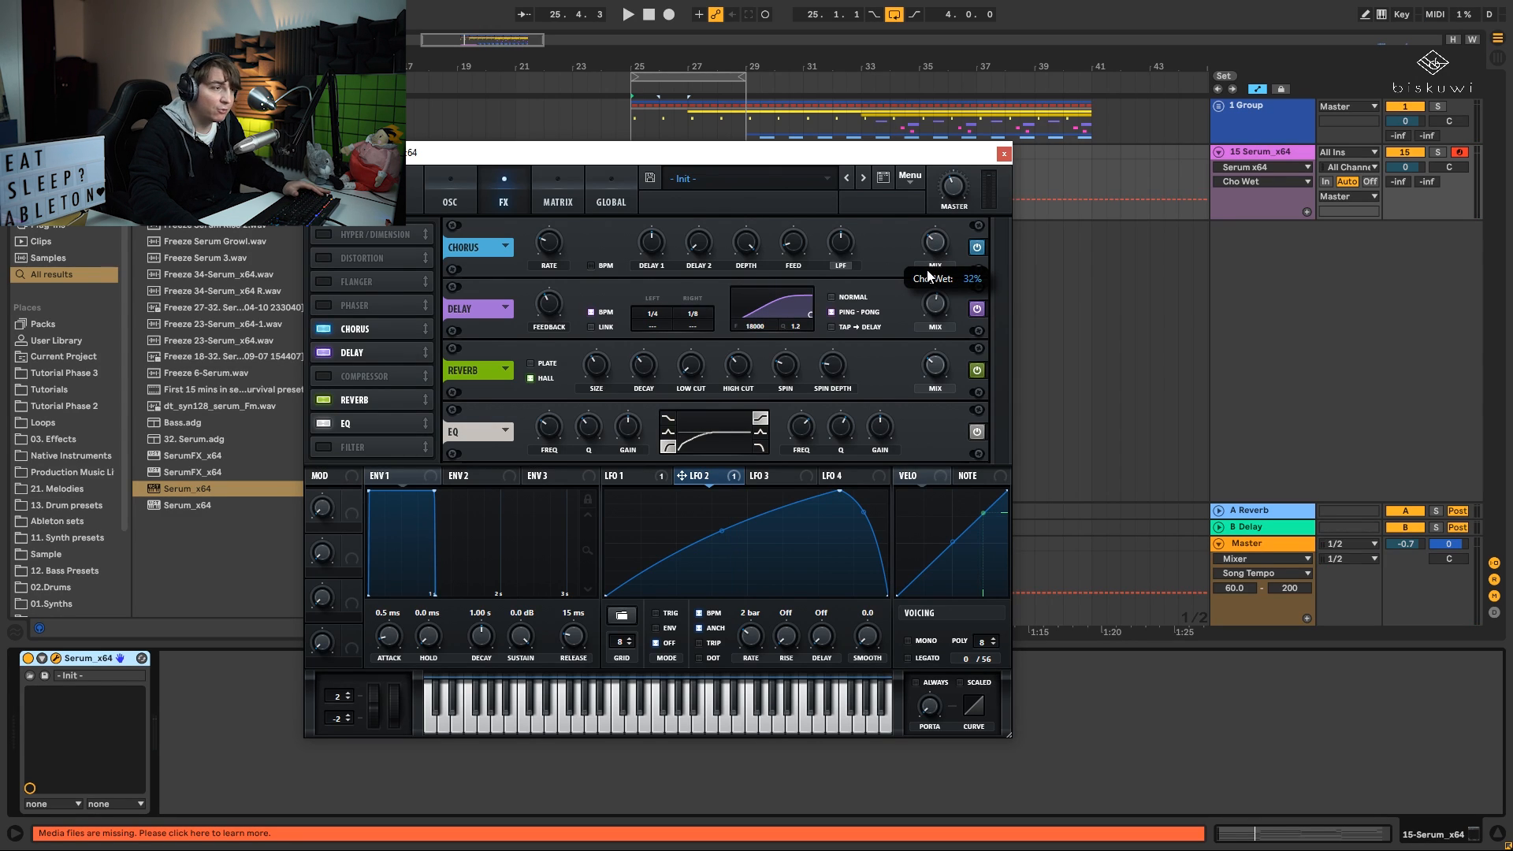
key(space)
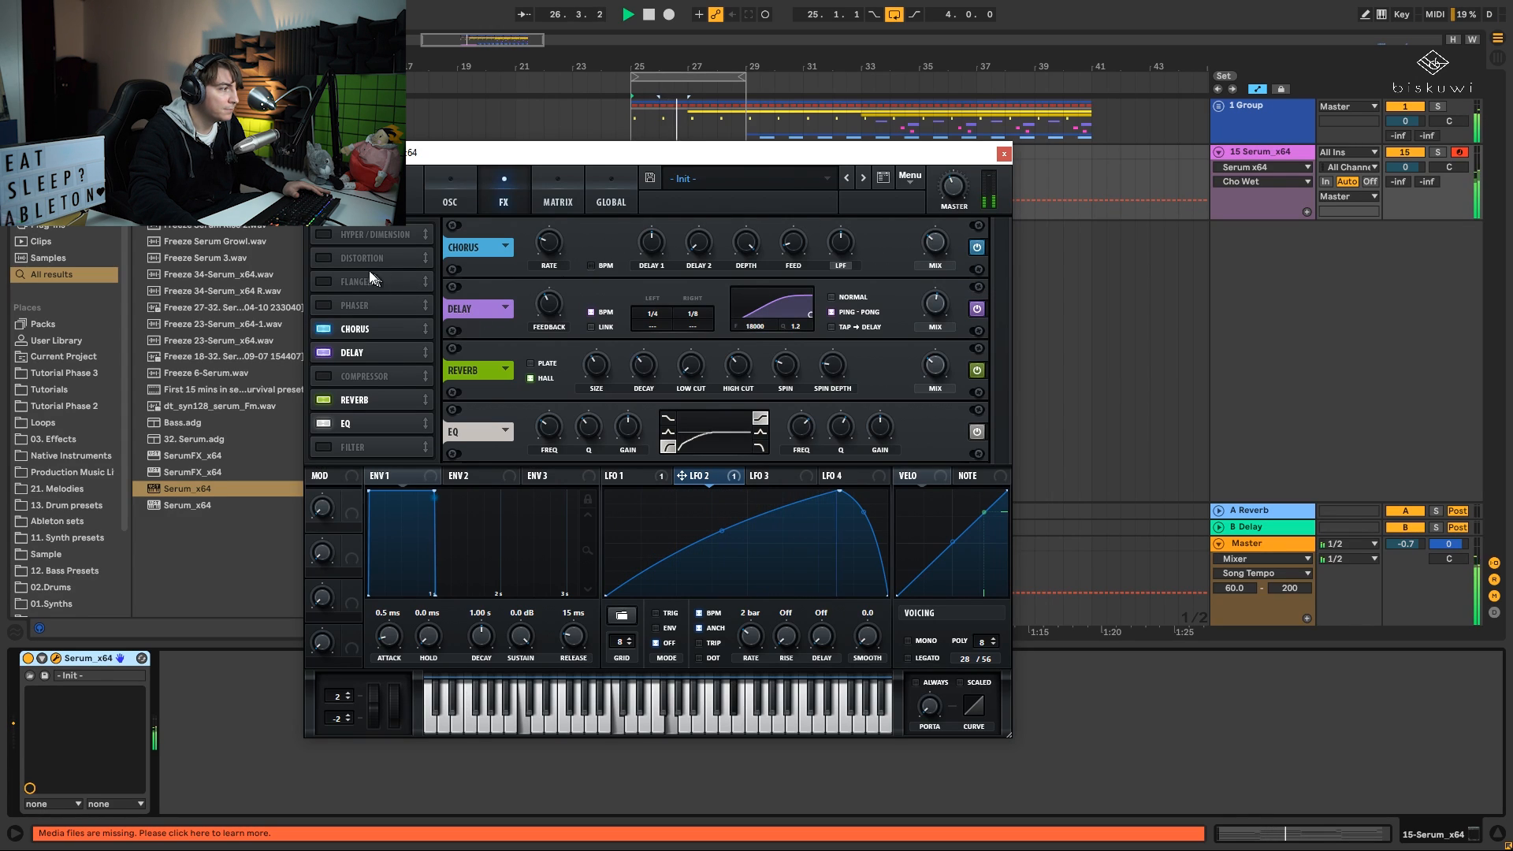
key(space)
- Add a Tube distortion to the patch with its filter set to Post and its mix at 52%
click(324, 260)
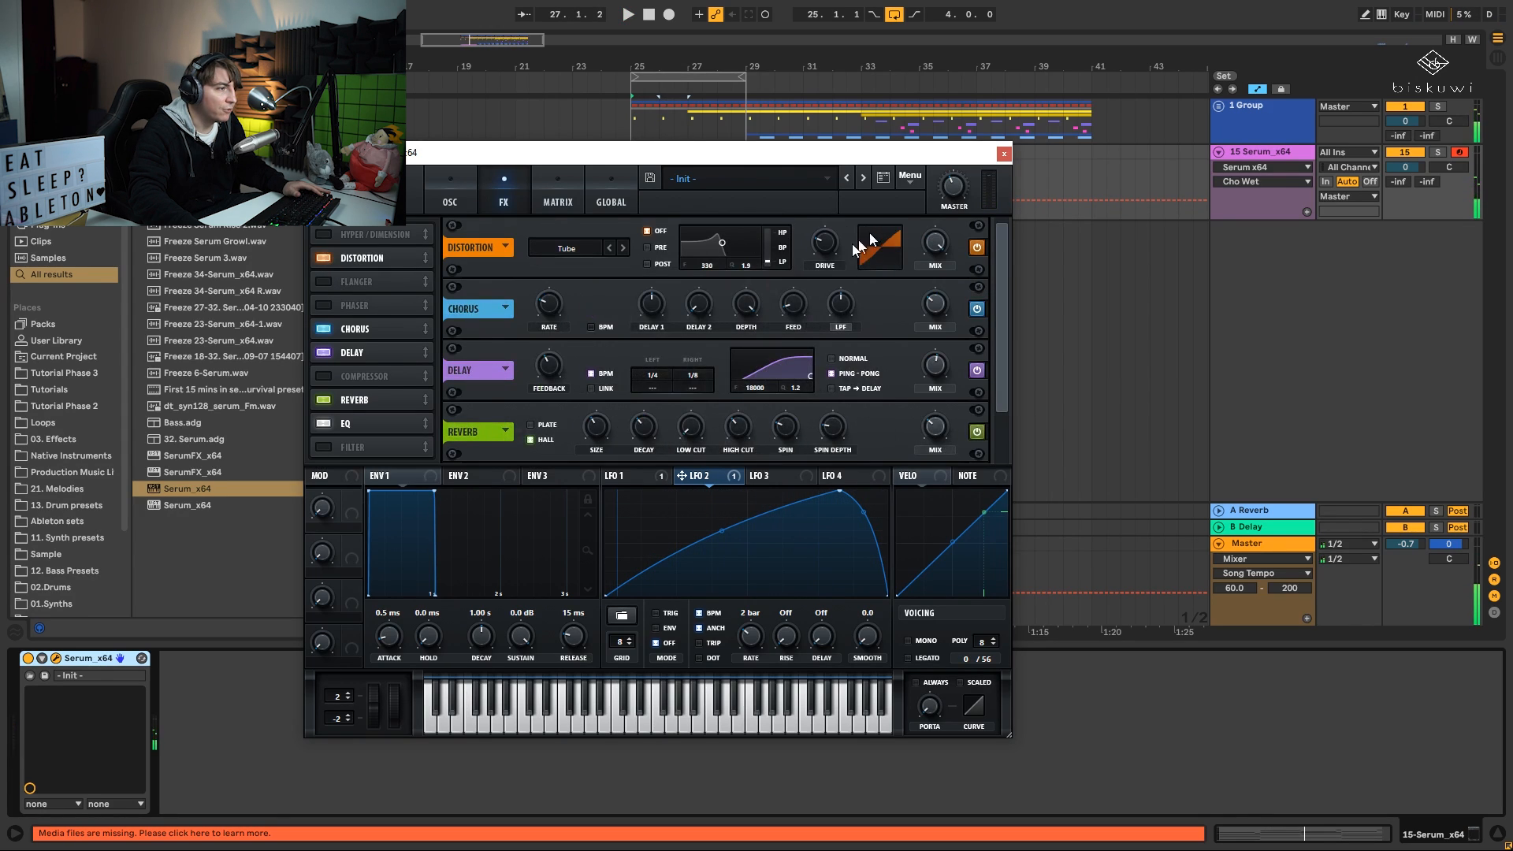
click(663, 264)
drag(936, 241, 935, 315)
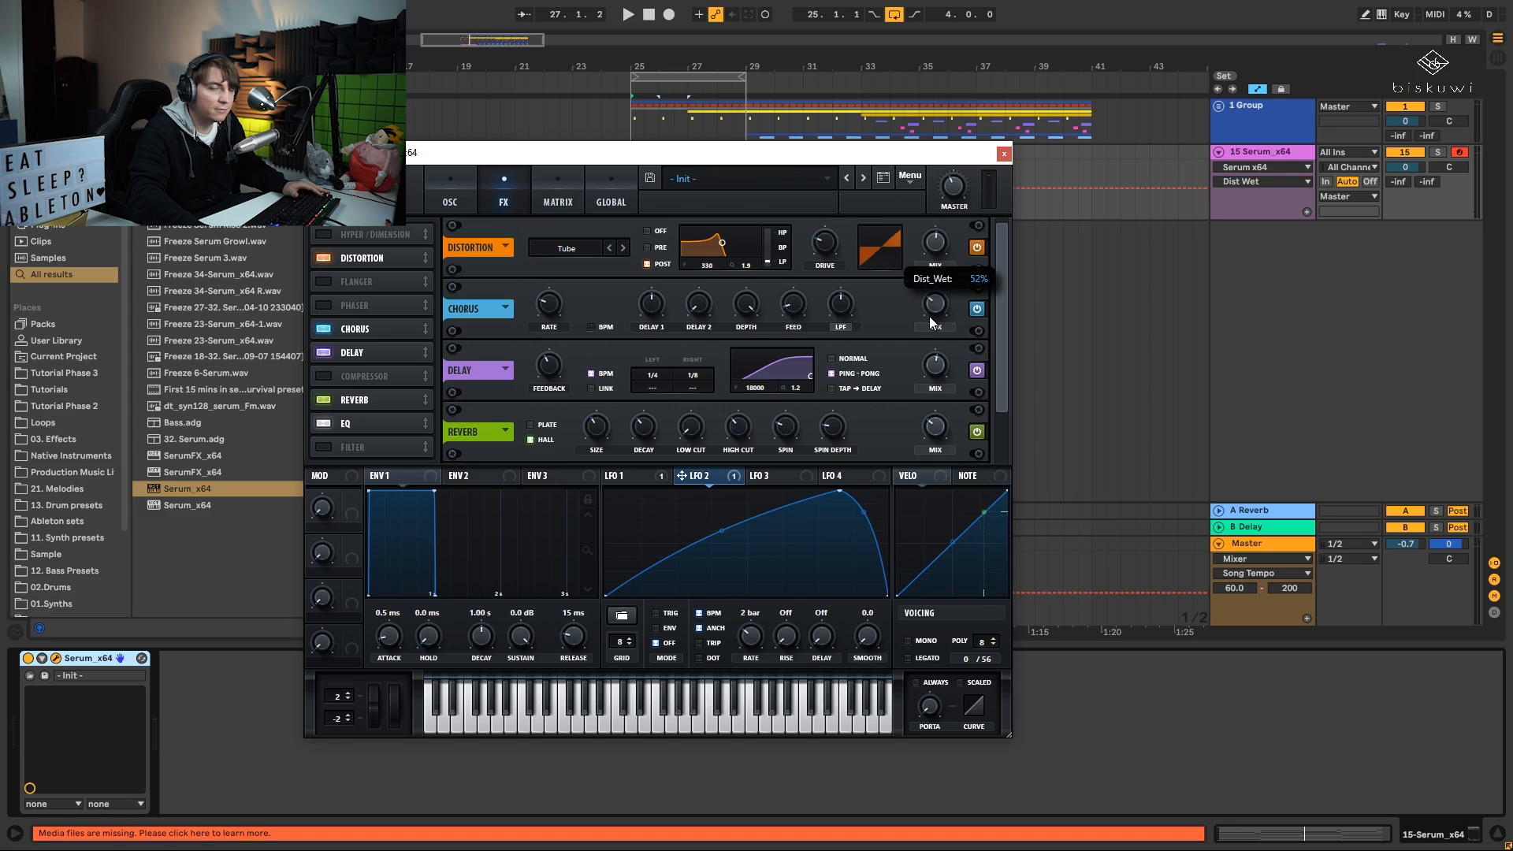
key(space)
- Set the distortion's drive to 36%, its mix to 48%, and its filter to 2442 Hz with Q 0.5
drag(827, 243, 827, 240)
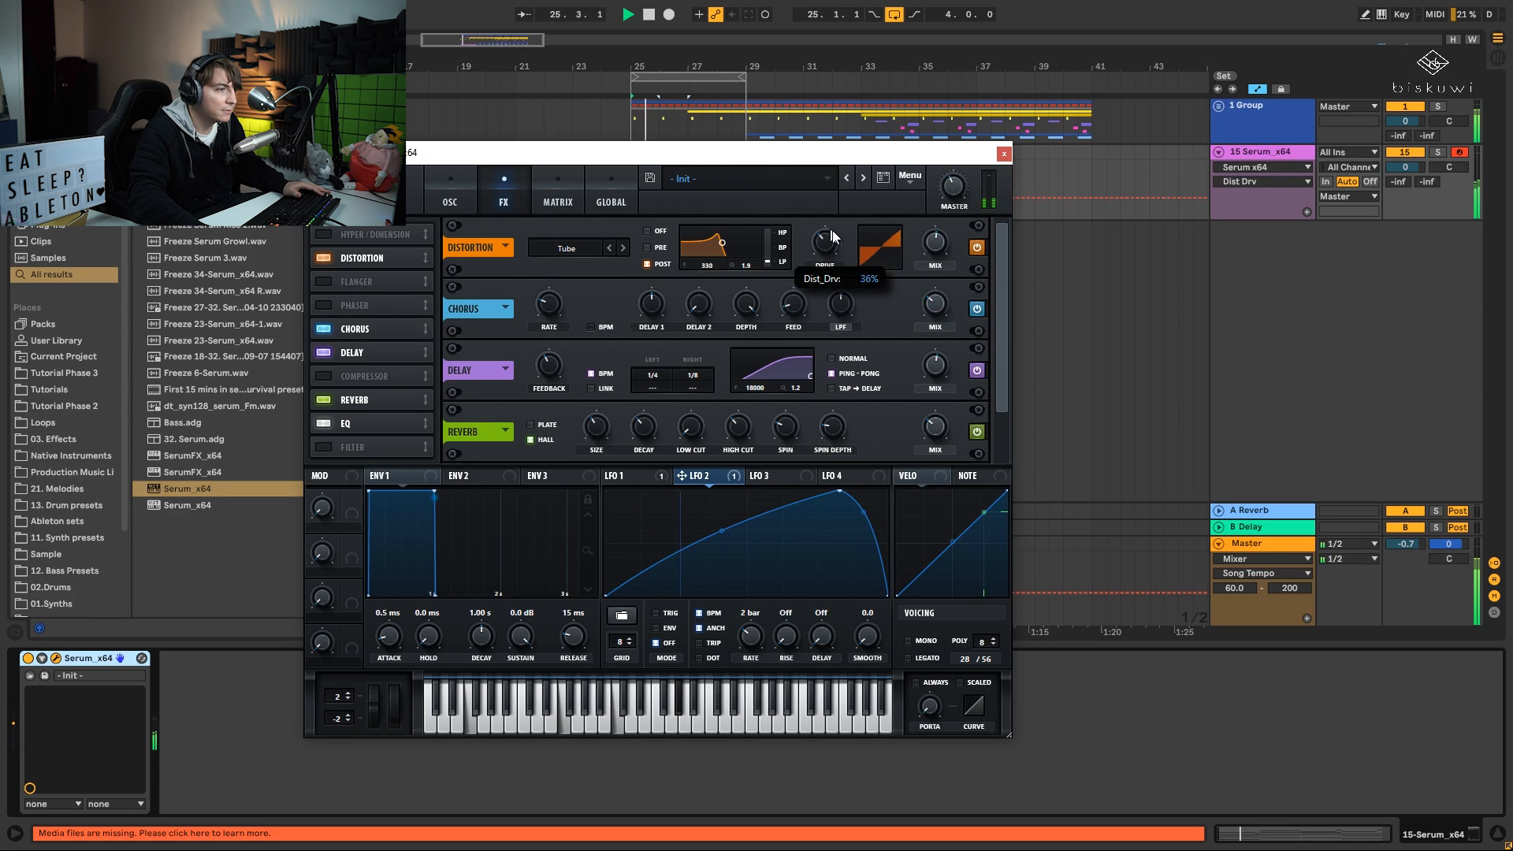
drag(936, 243, 952, 189)
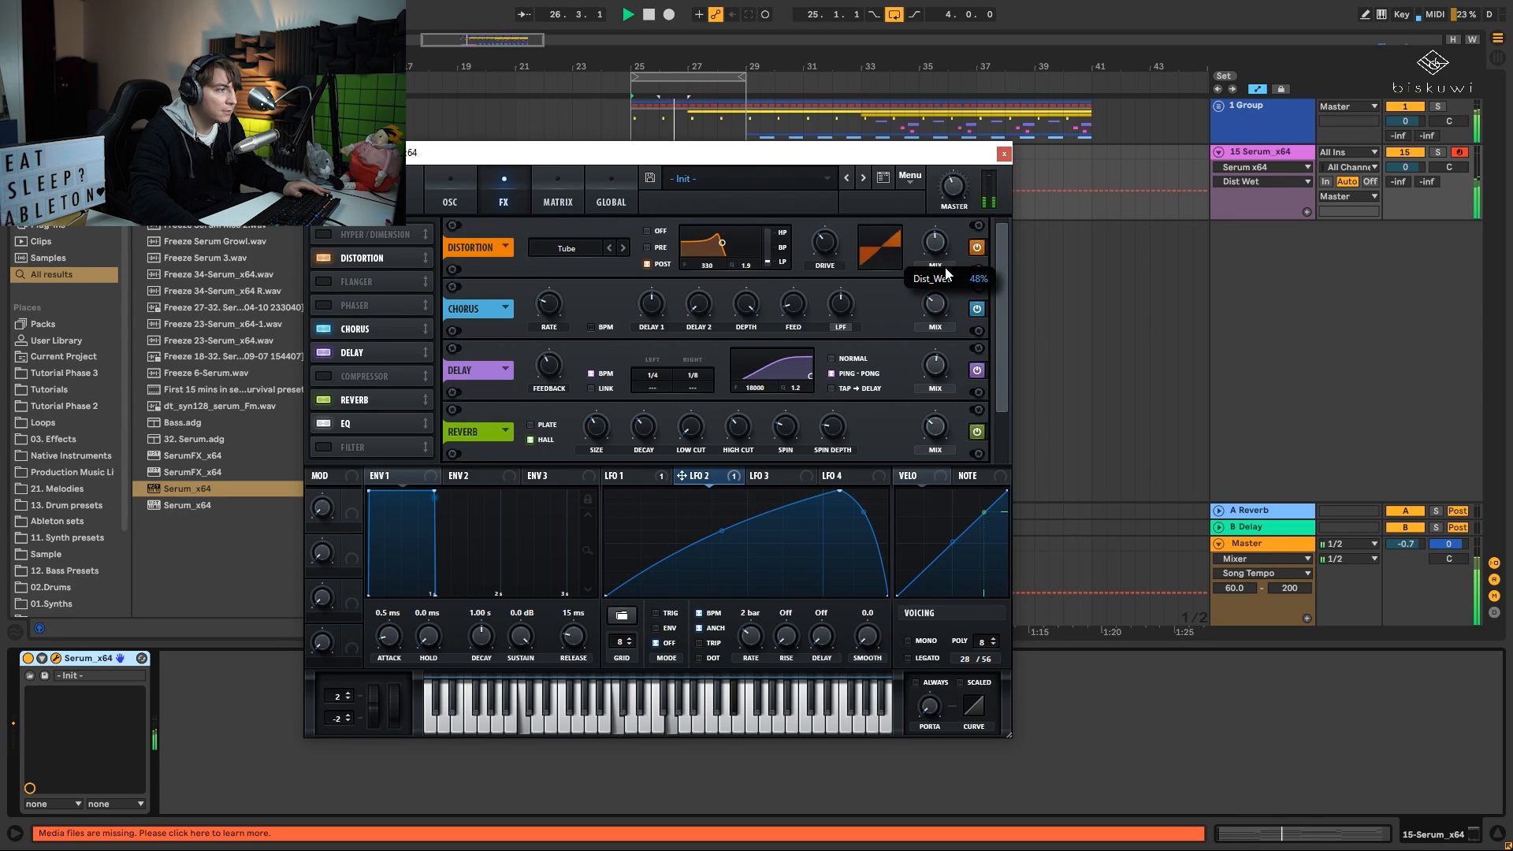
drag(727, 244, 744, 253)
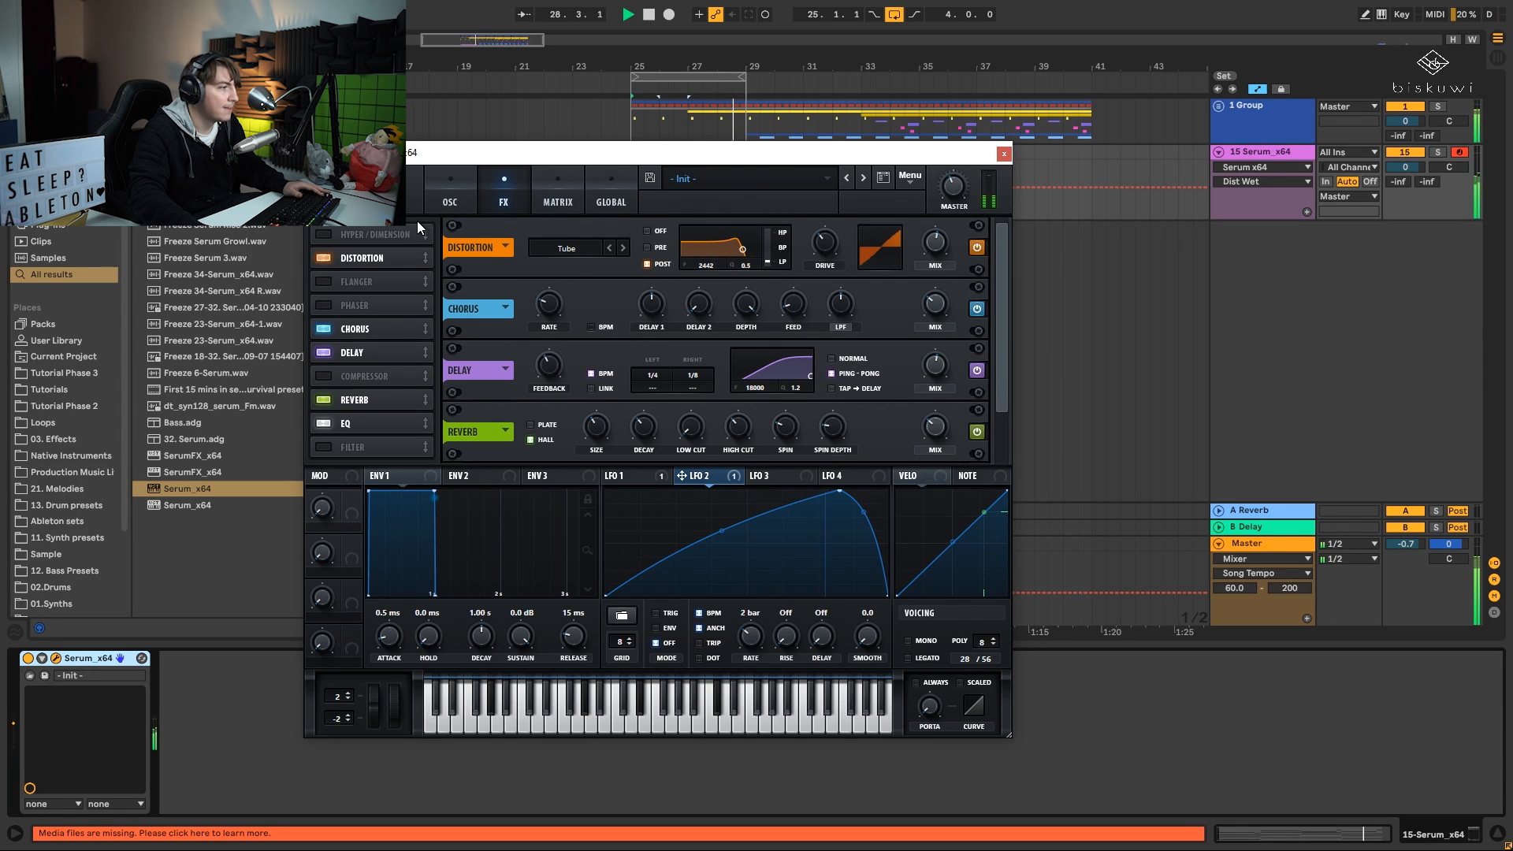
- Close the synth window, add a Compressor after Serum on the chord track, and expand its sidechain section
click(448, 183)
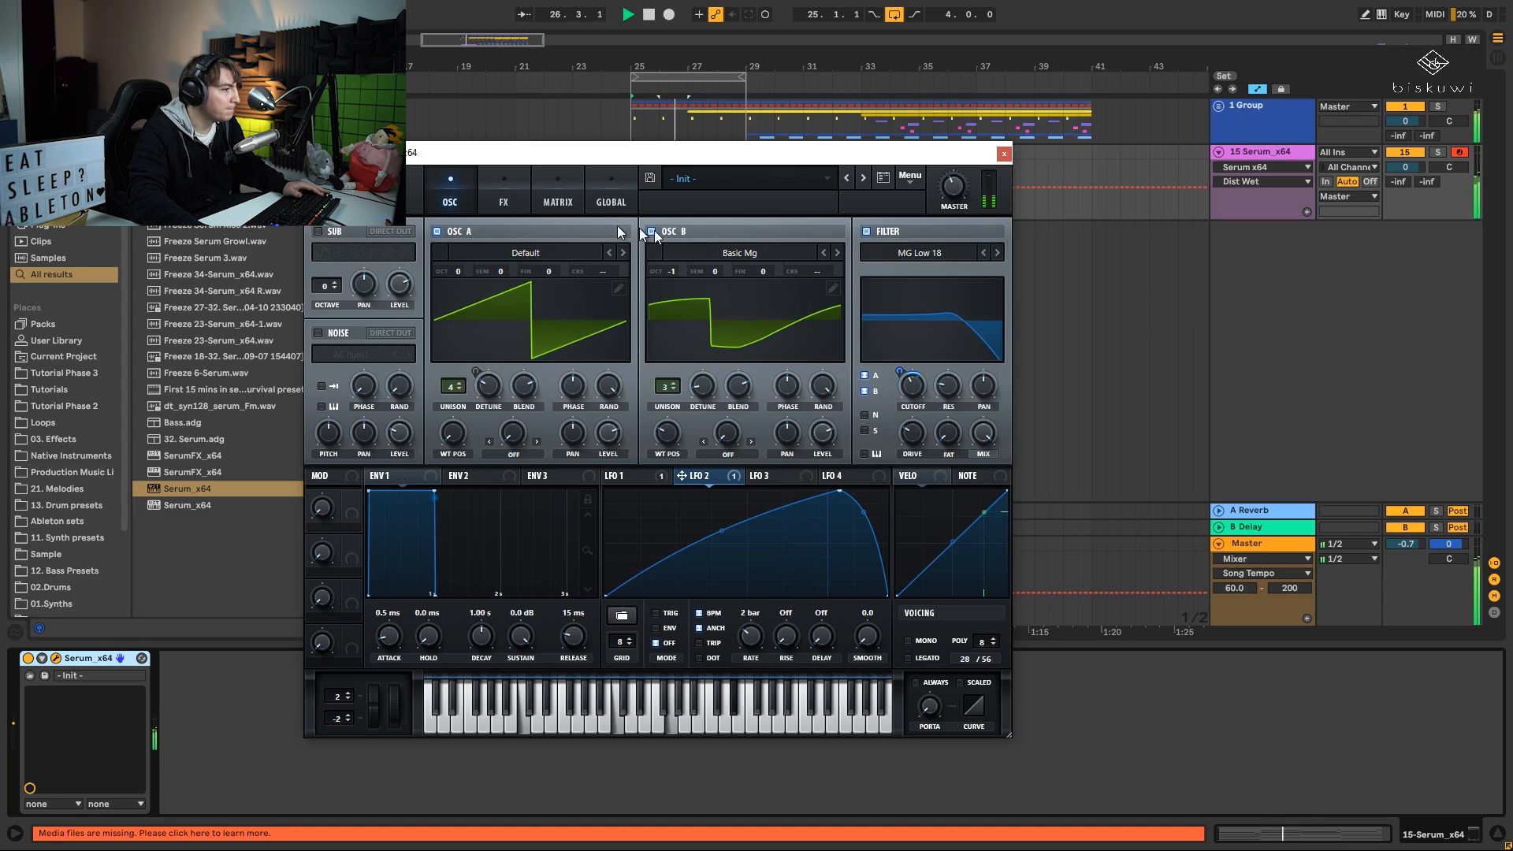
click(1004, 154)
key(space)
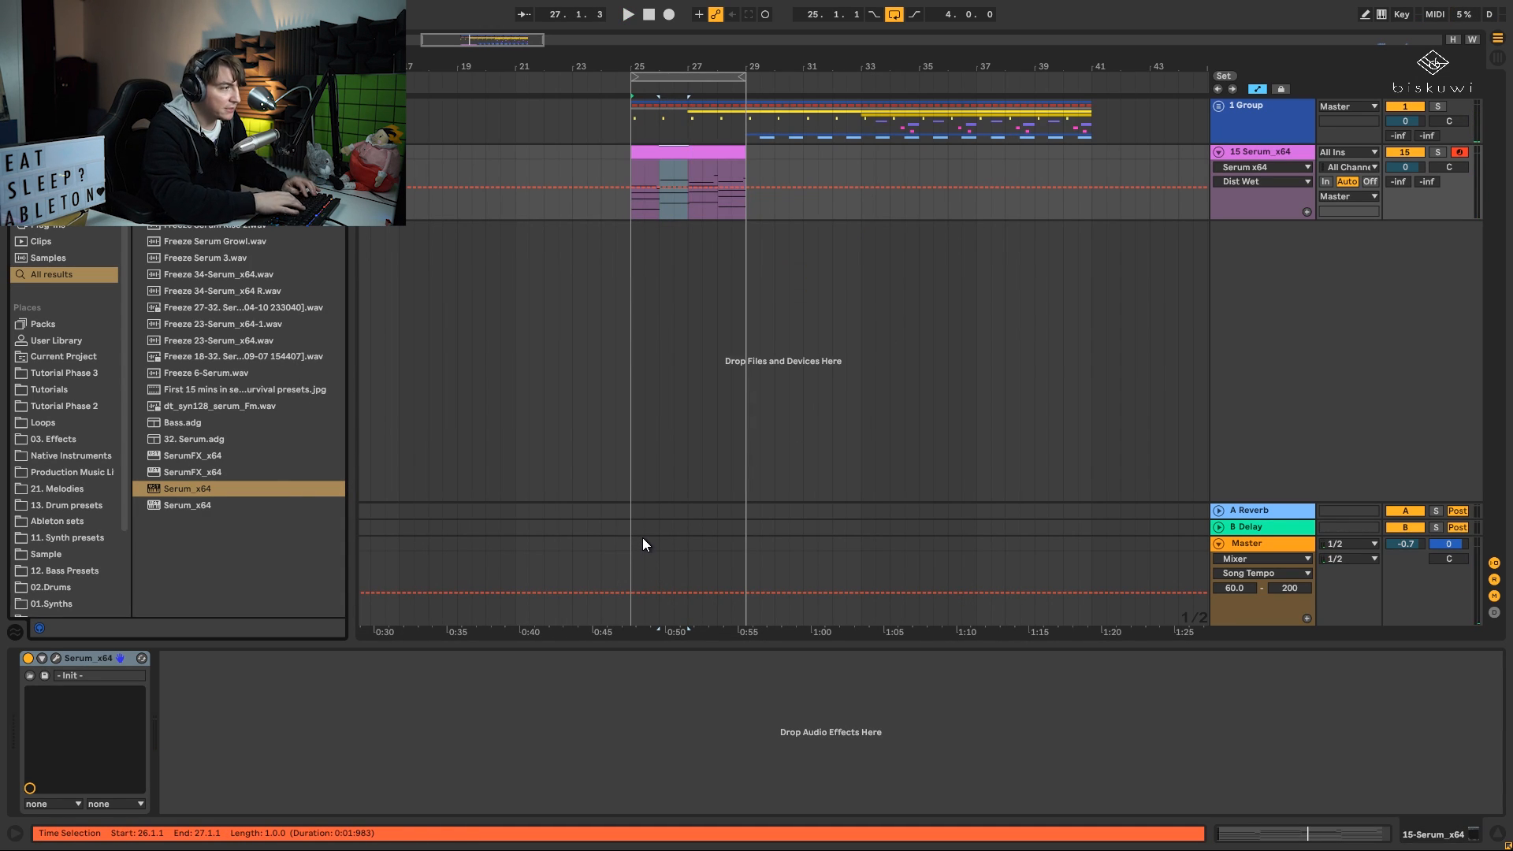
key(ctrl+f)
text(compr)
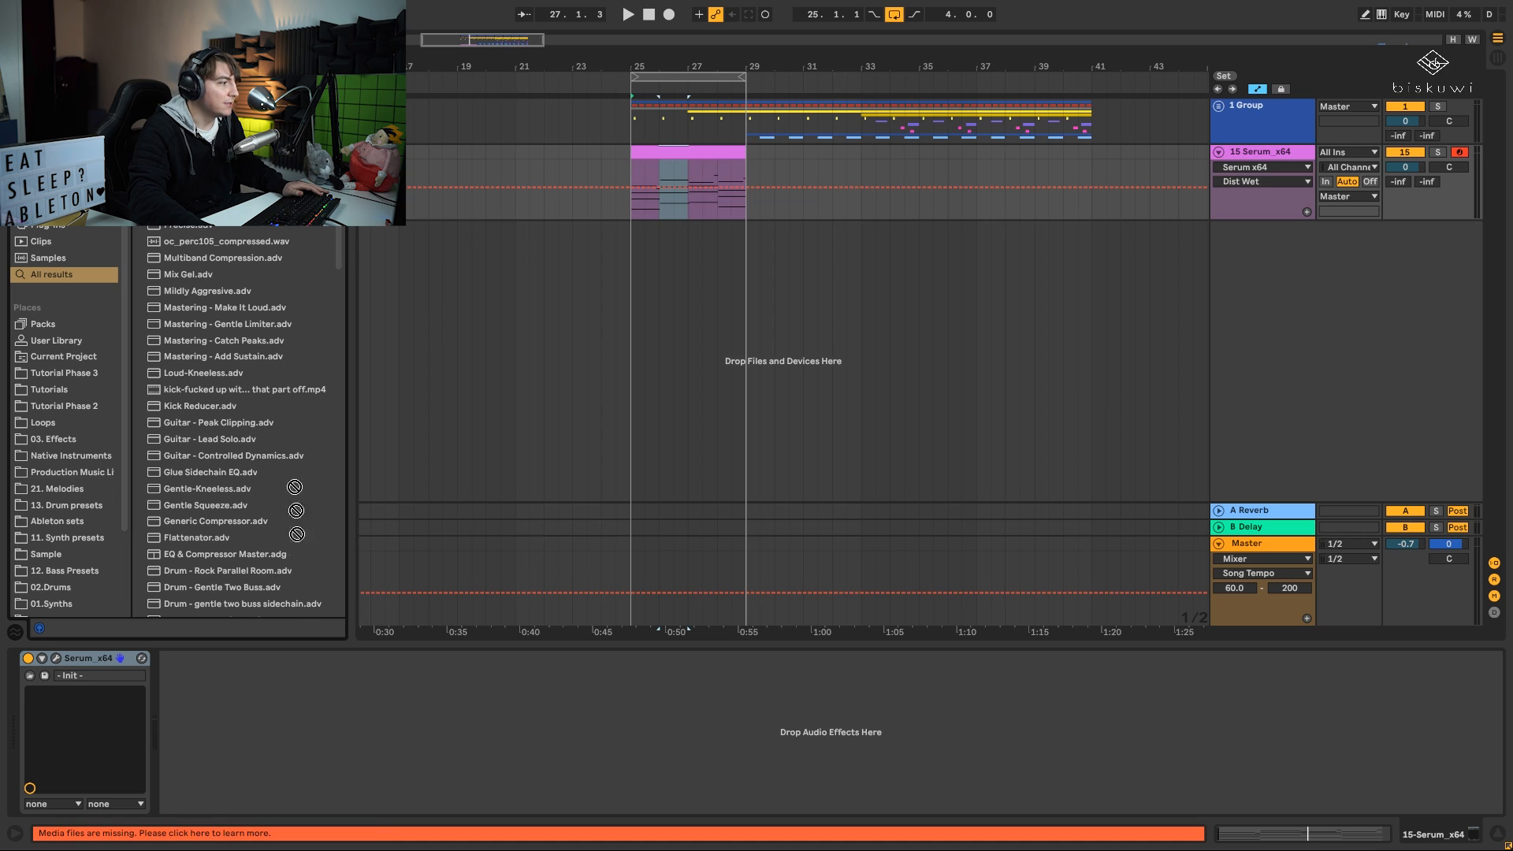
drag(296, 535, 337, 681)
click(181, 658)
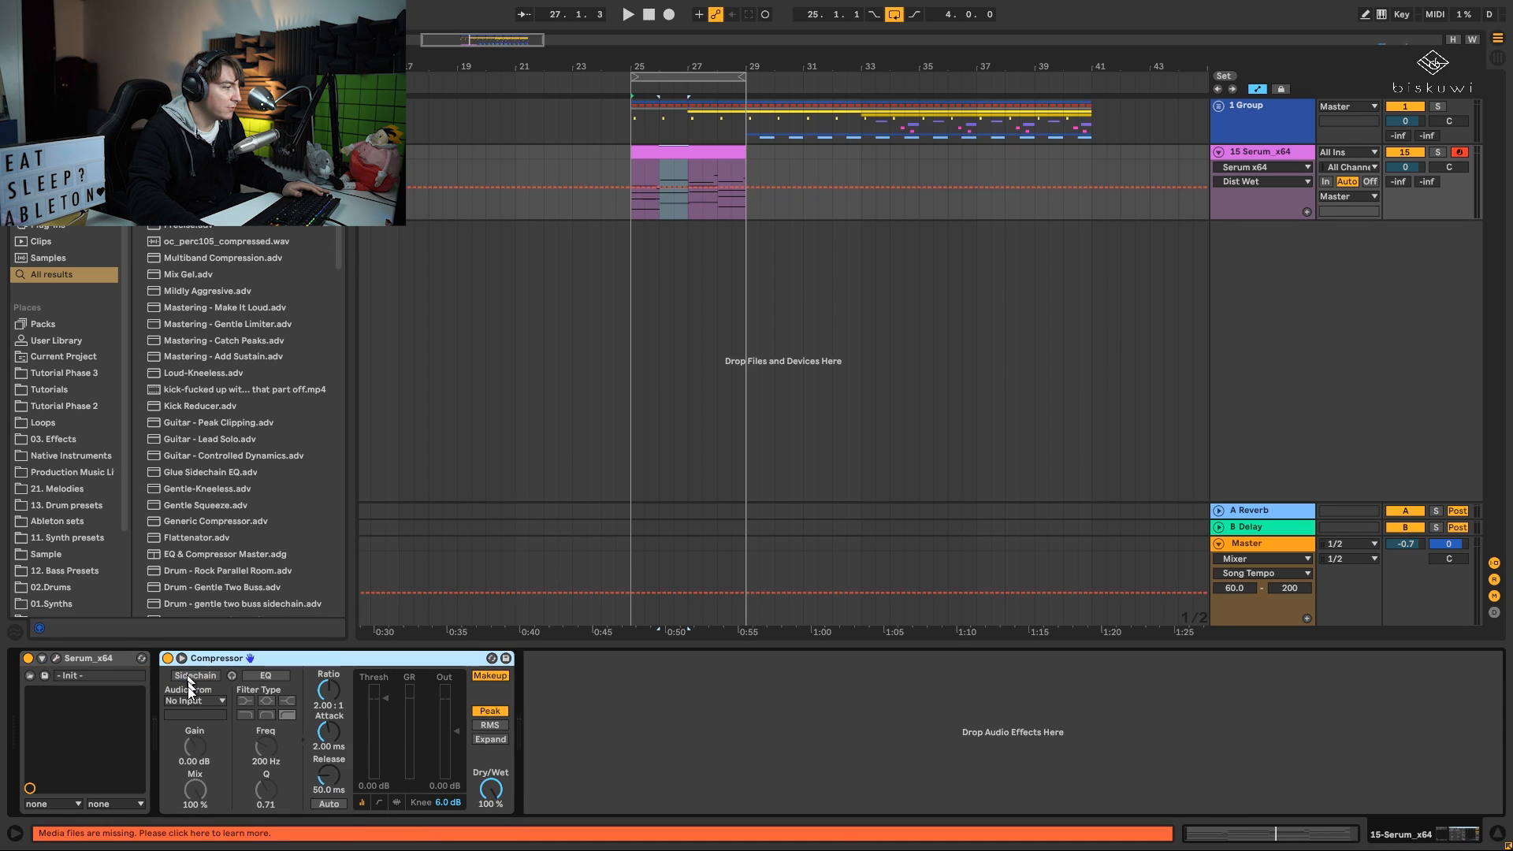
- Sidechain the compressor from the 2 Kick track, Post FX, with an inf:1 ratio and a threshold of -7.58 dB
click(202, 676)
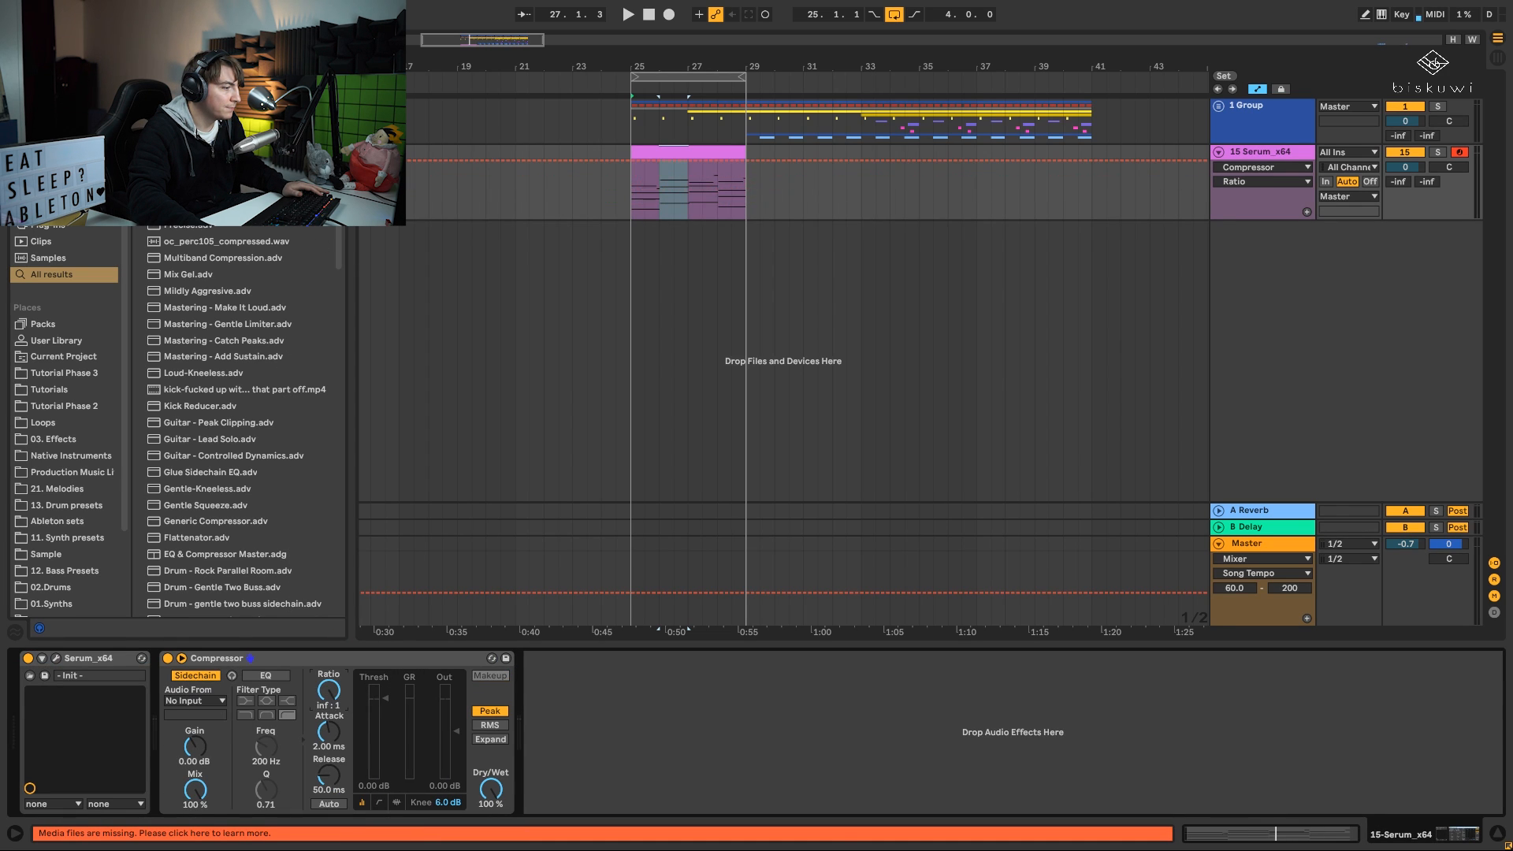
click(218, 702)
click(202, 462)
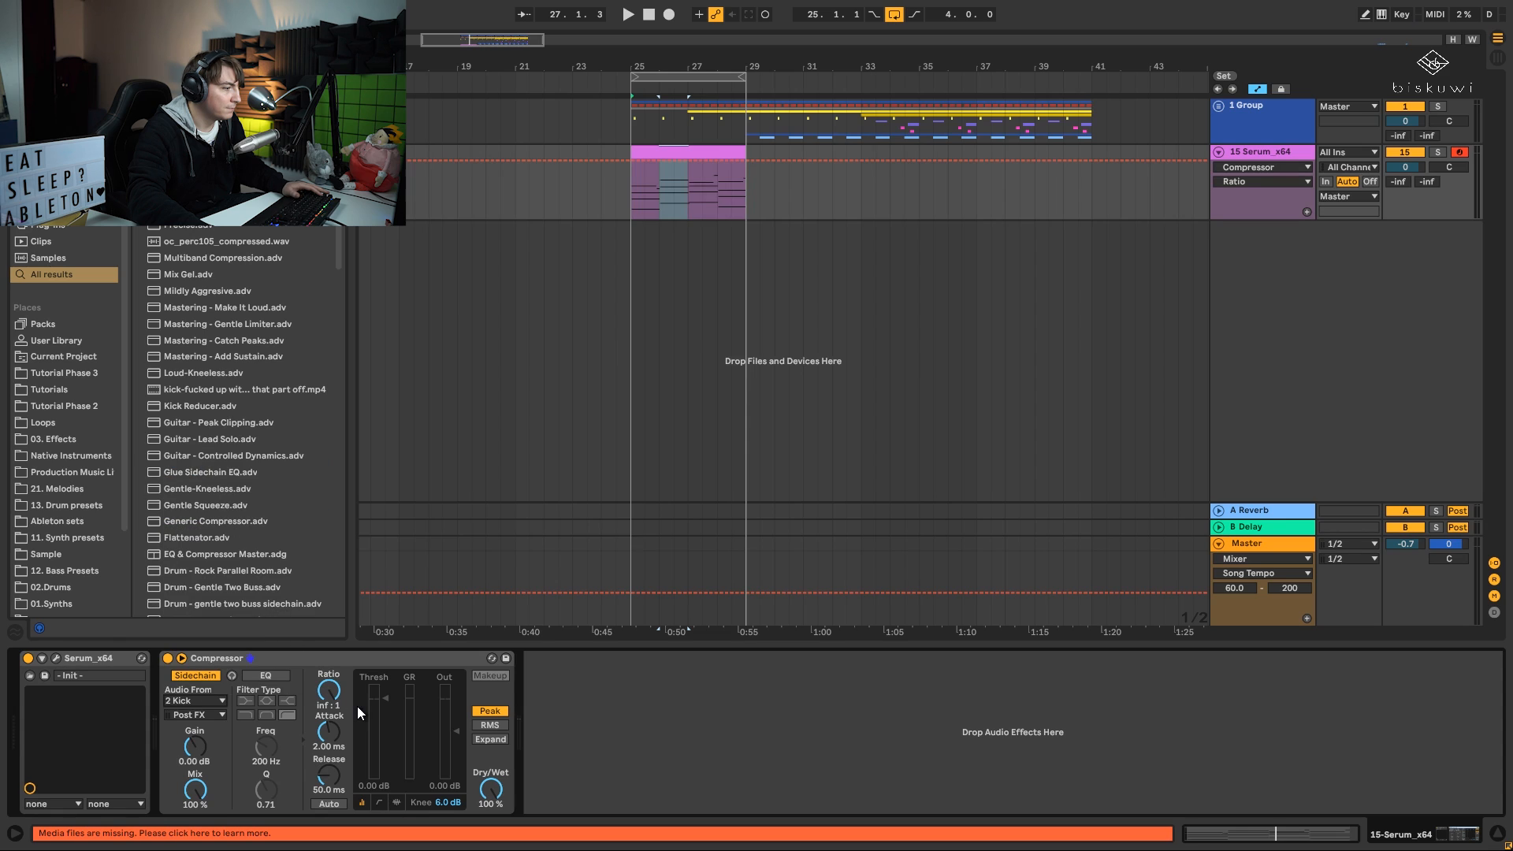
key(space)
click(373, 704)
drag(386, 707, 385, 717)
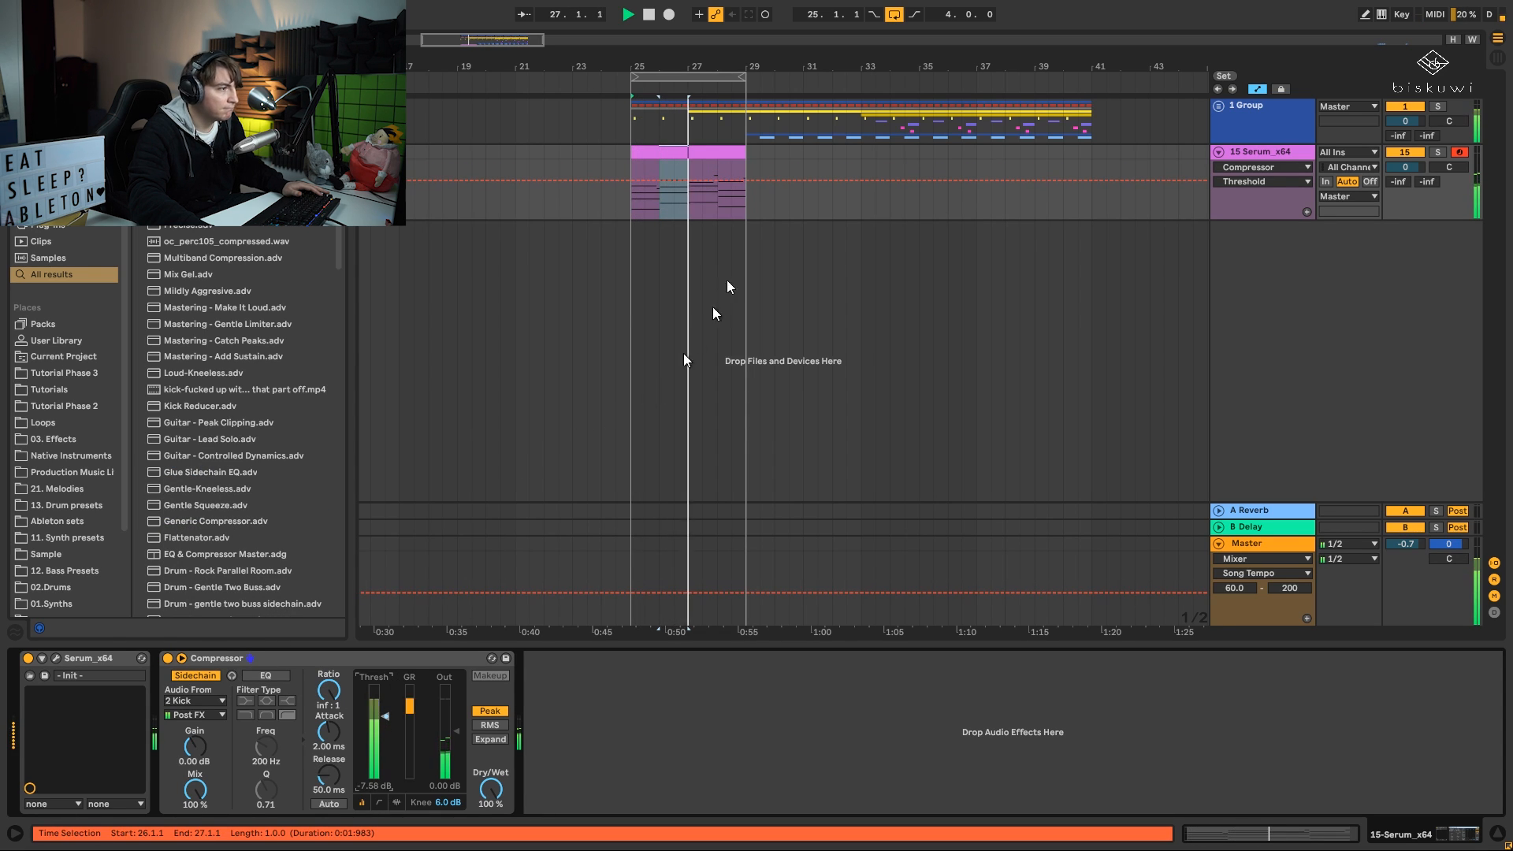
- Extend the loop to 16 bars ending at bar 41 and duplicate the chord clip three times to fill it
drag(749, 77, 1092, 77)
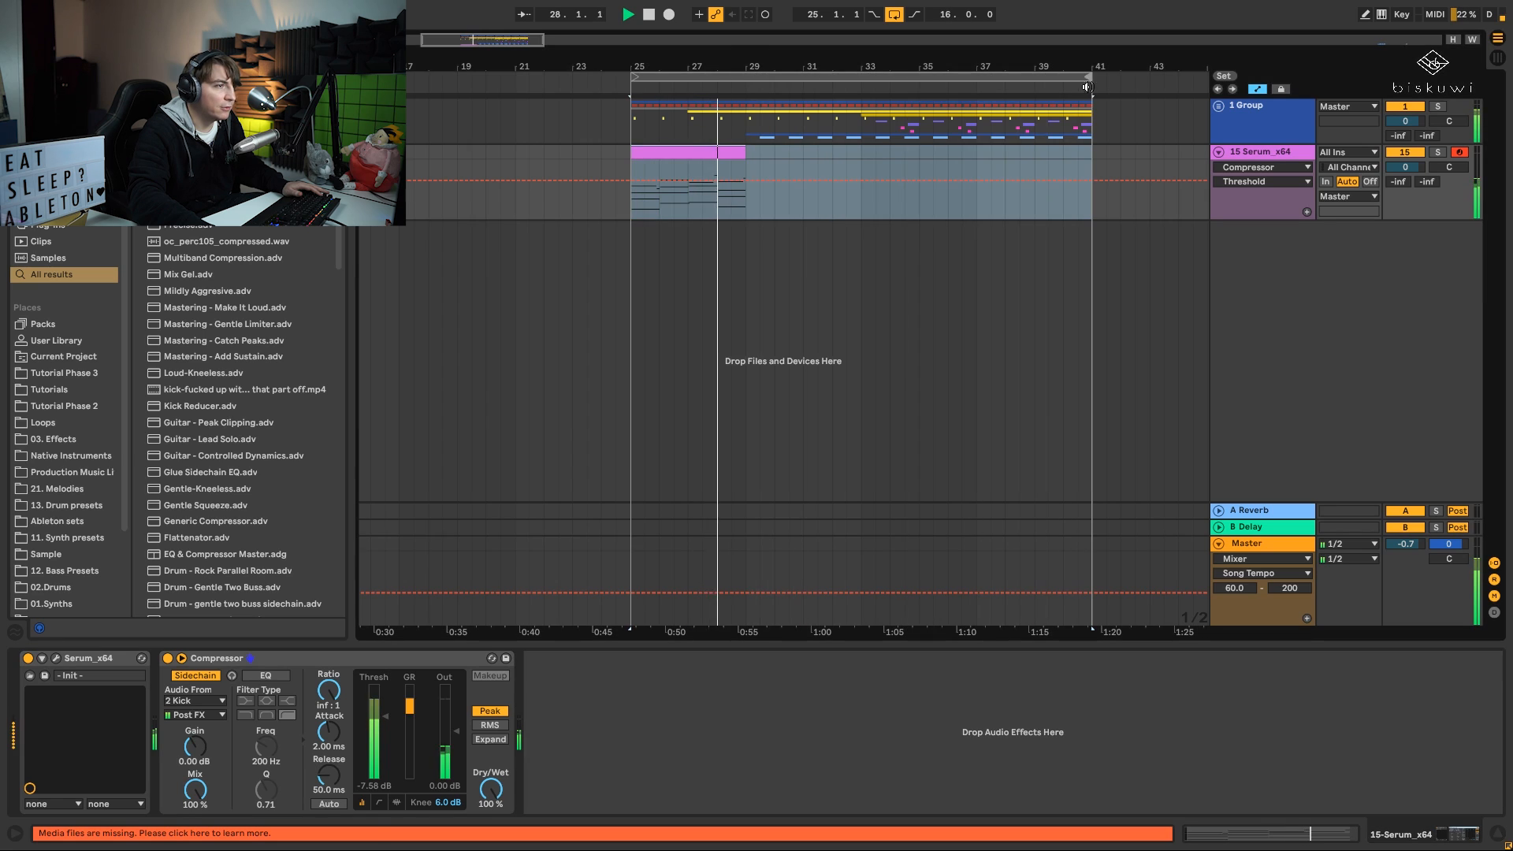
click(719, 152)
key(ctrl+d)
key(ctrl+d)
key(ctrl+d)
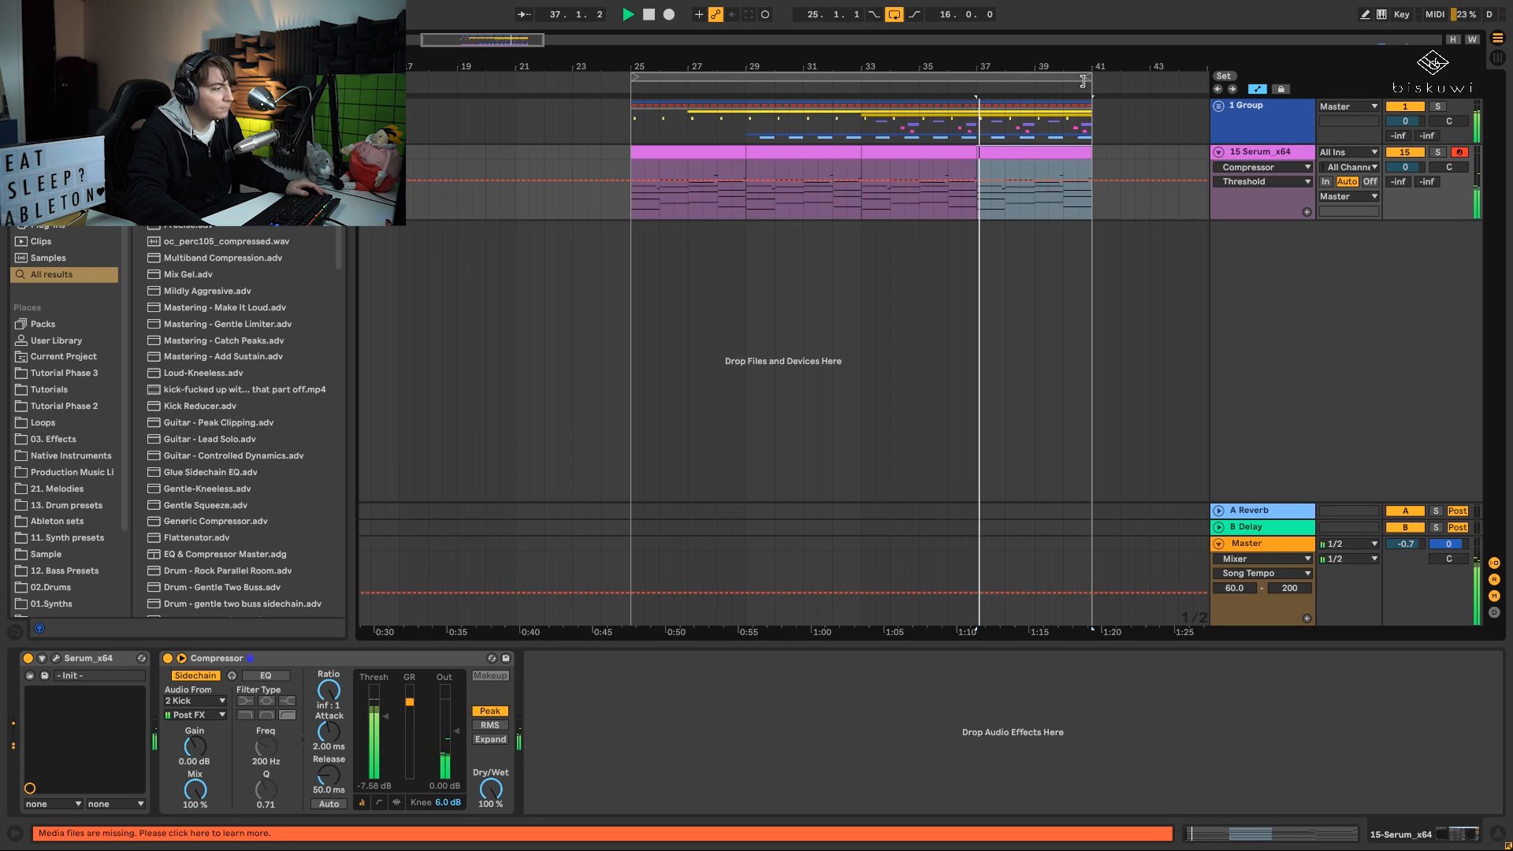
- Reopen the Serum window and set the filter cutoff to 290 Hz during playback
click(56, 658)
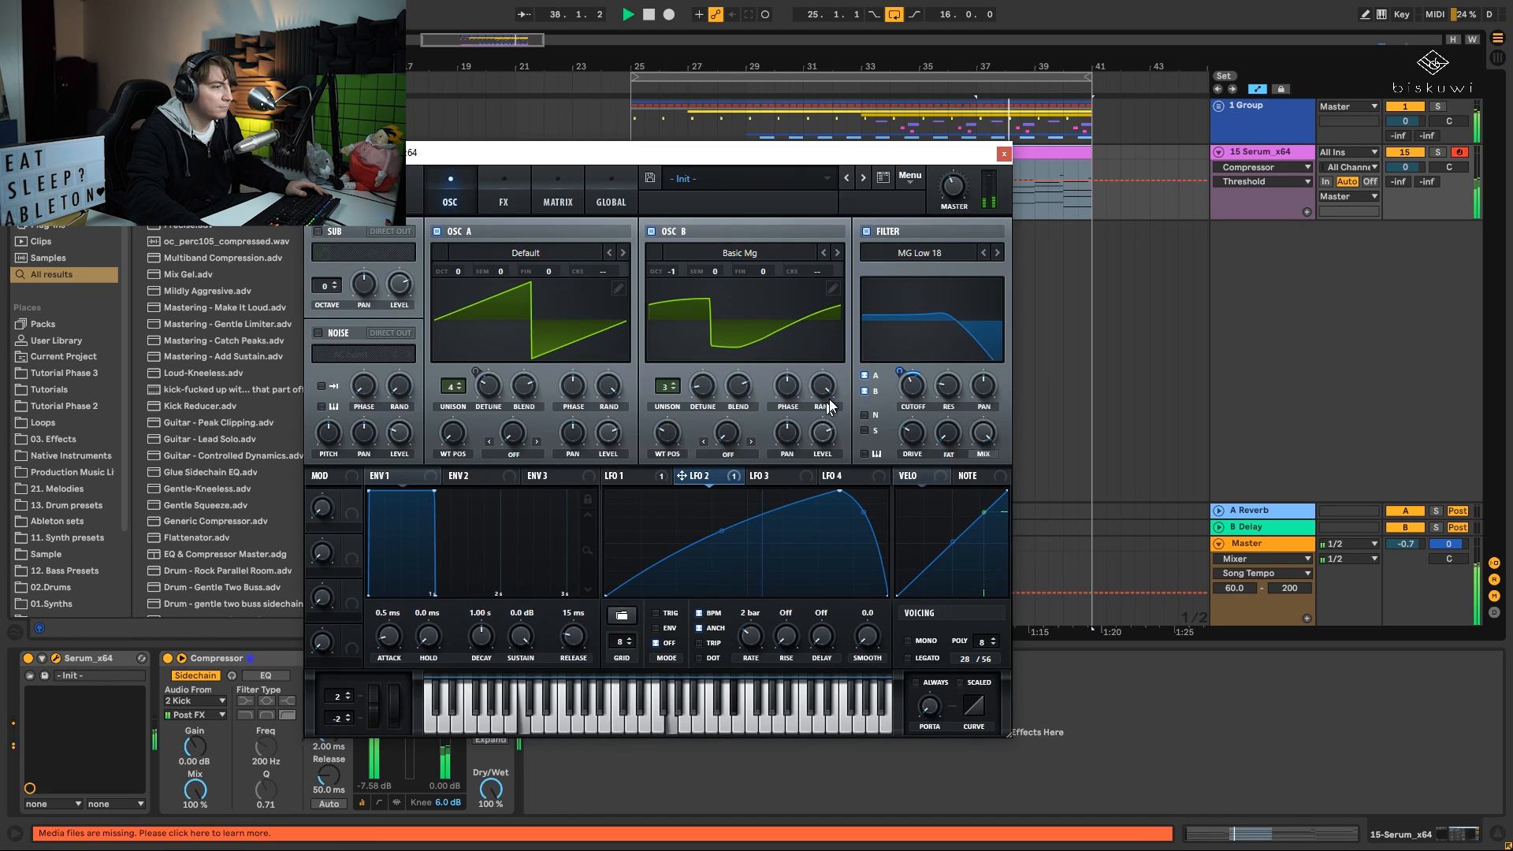
click(914, 381)
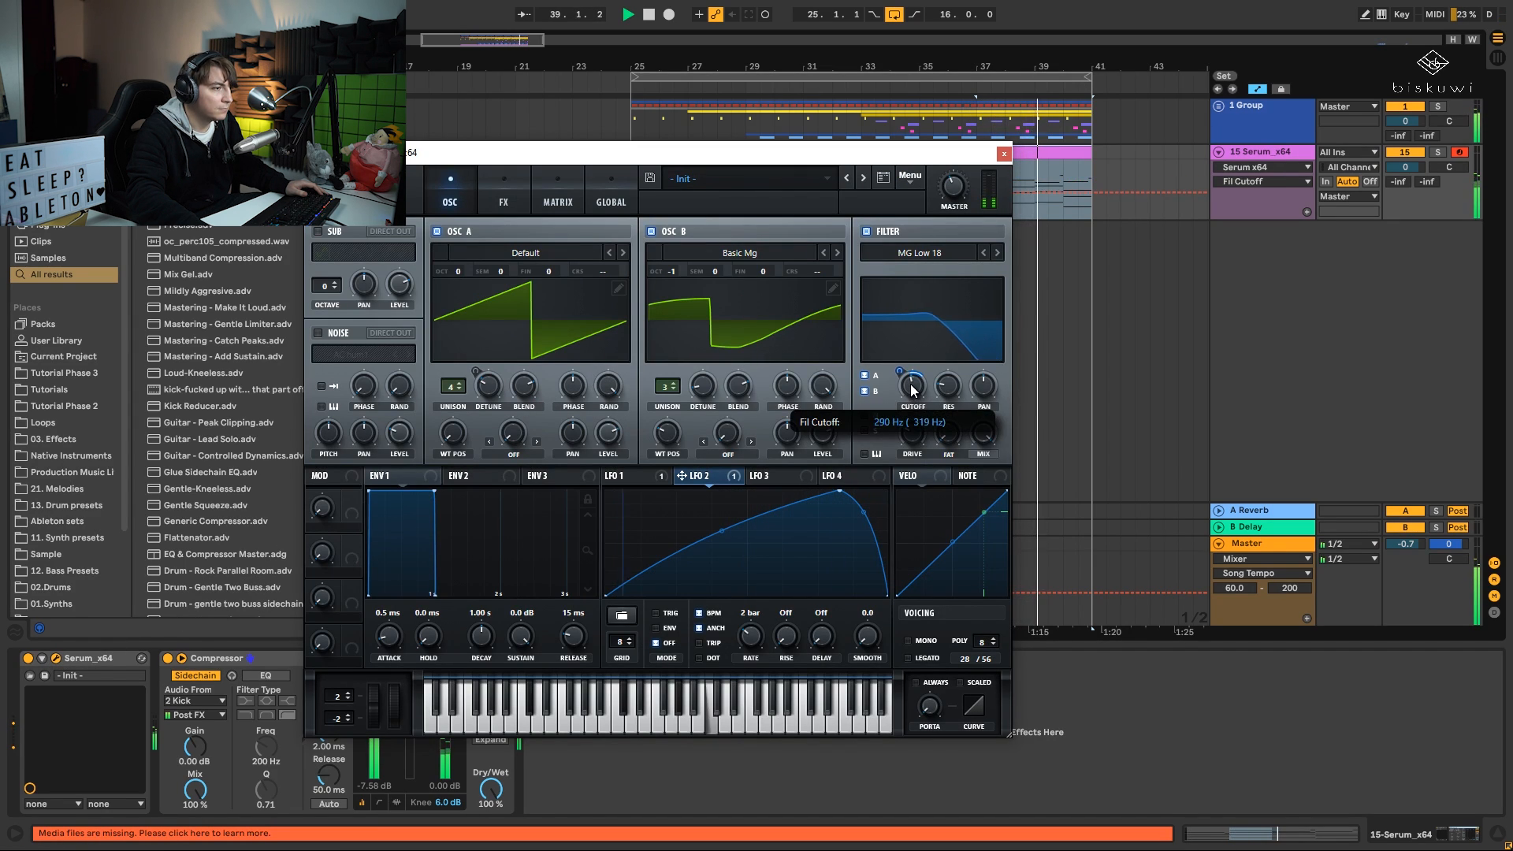